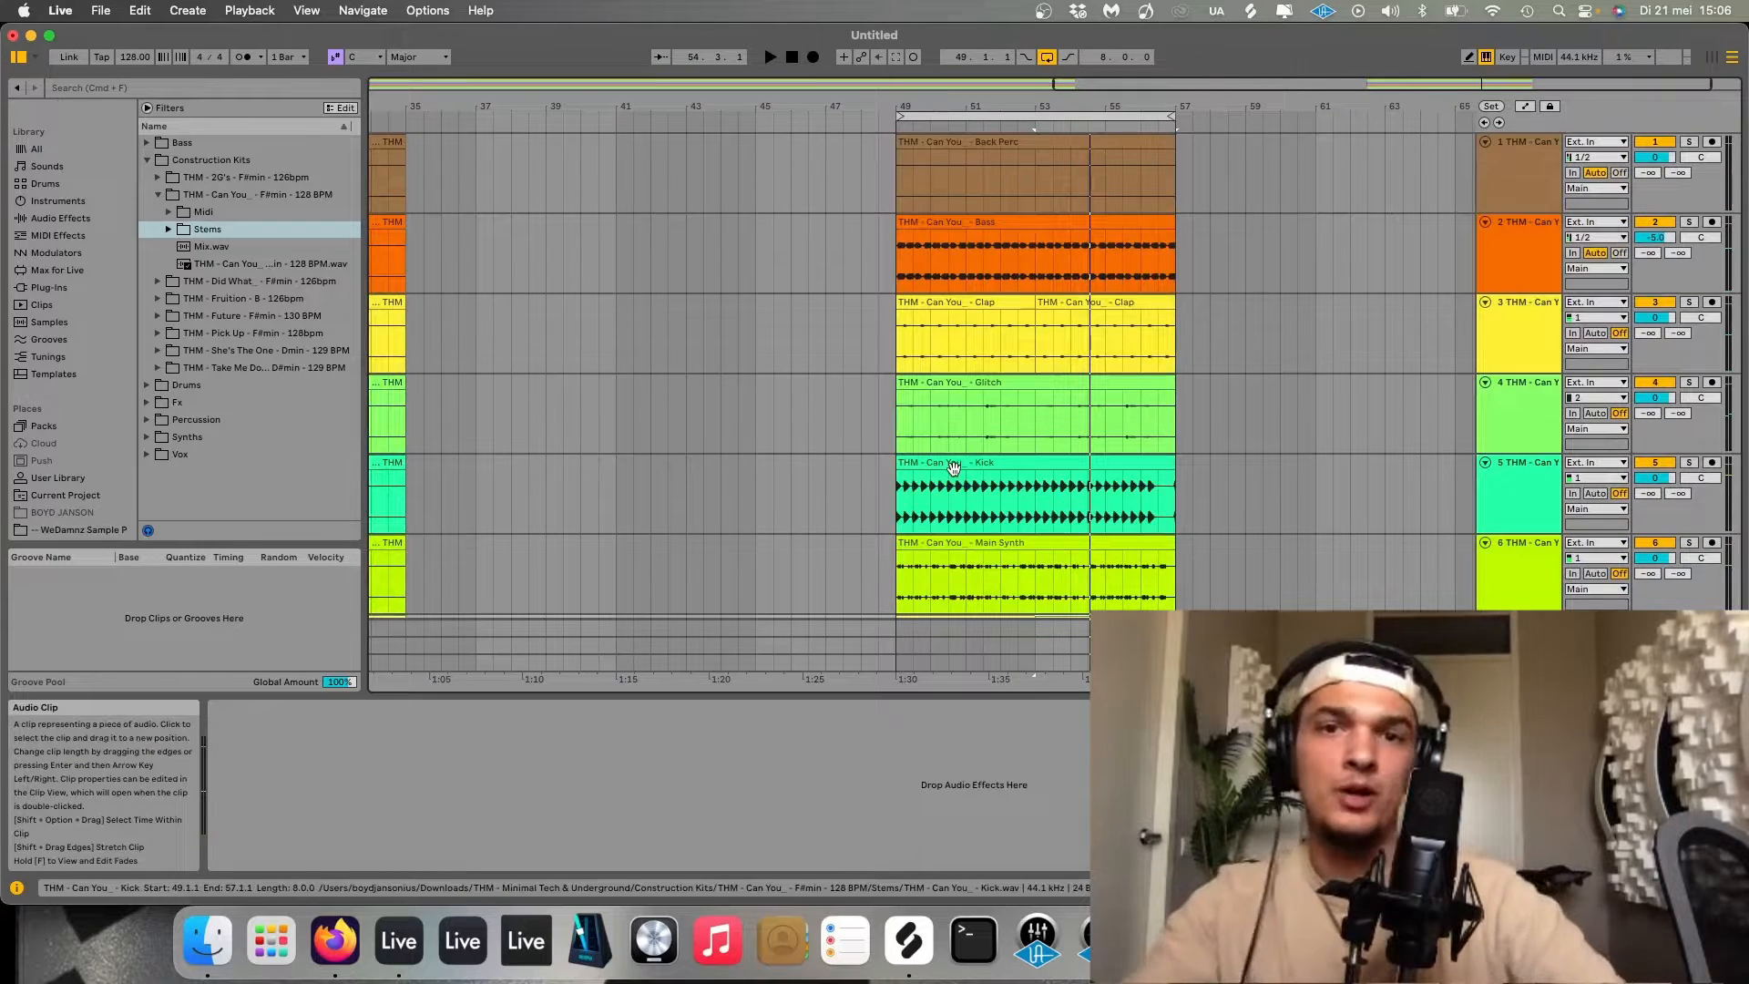
Scroll through the arrangement's tracks and play back the drop section starting at bar 49.
scroll(970, 371, down, 3)
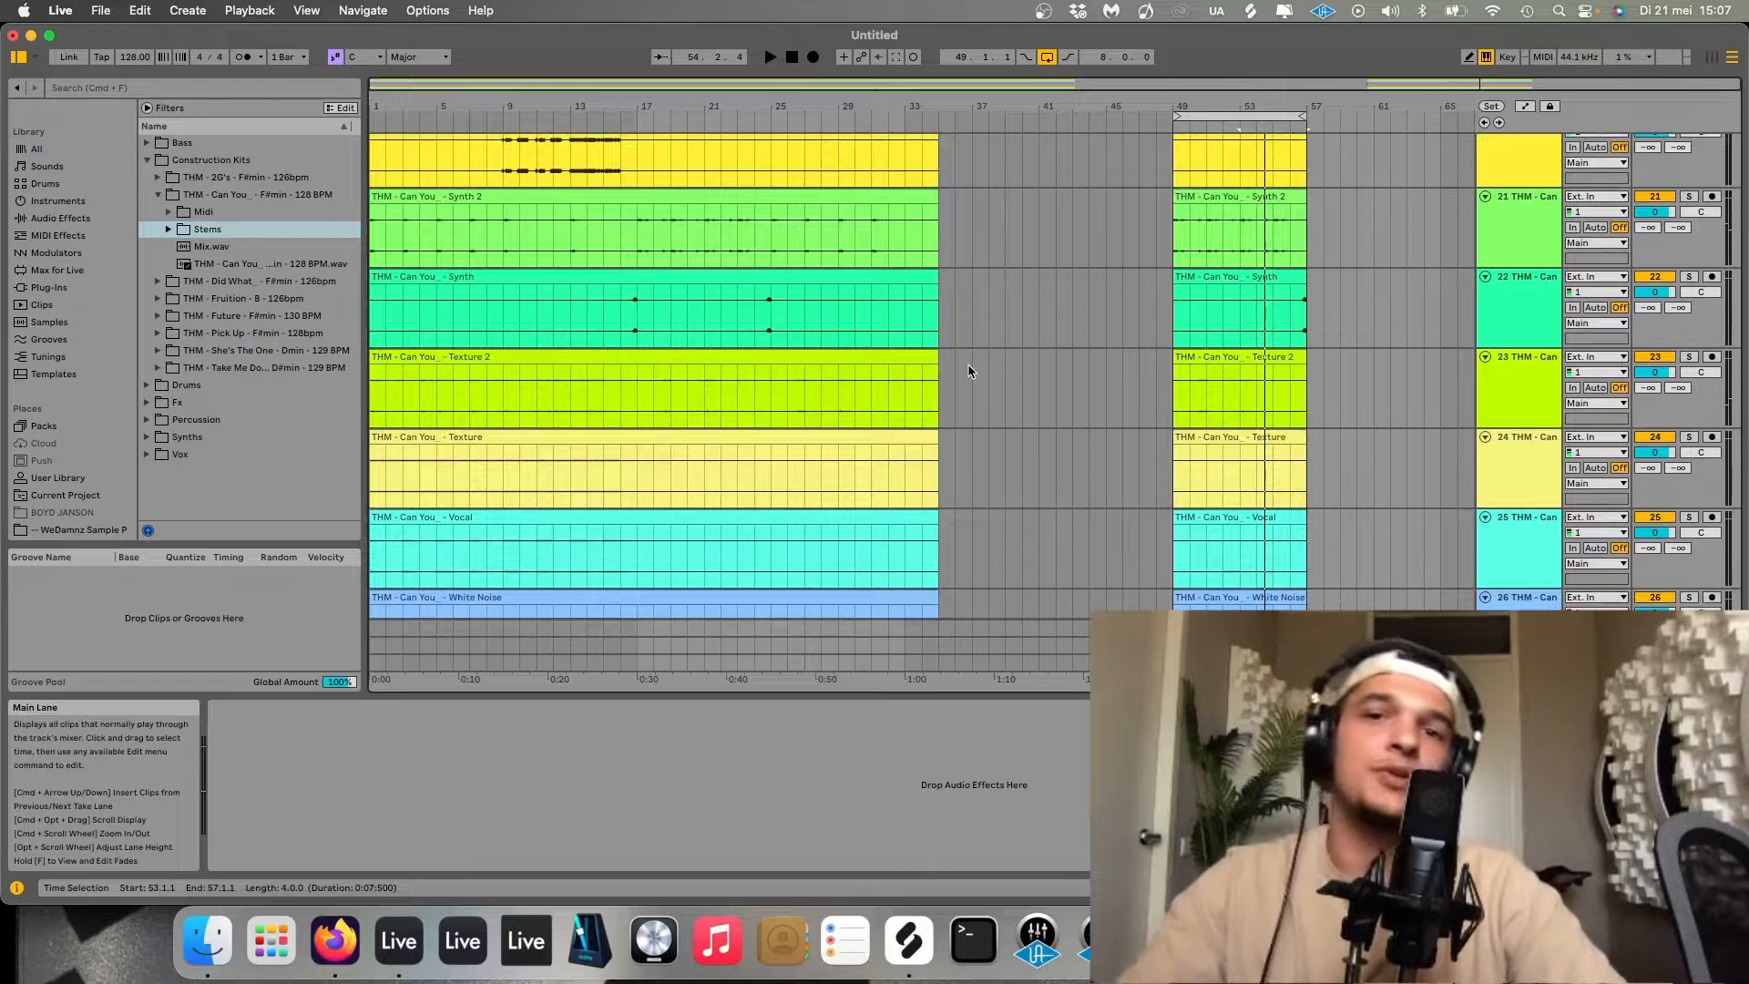
scroll(970, 372, up, 4)
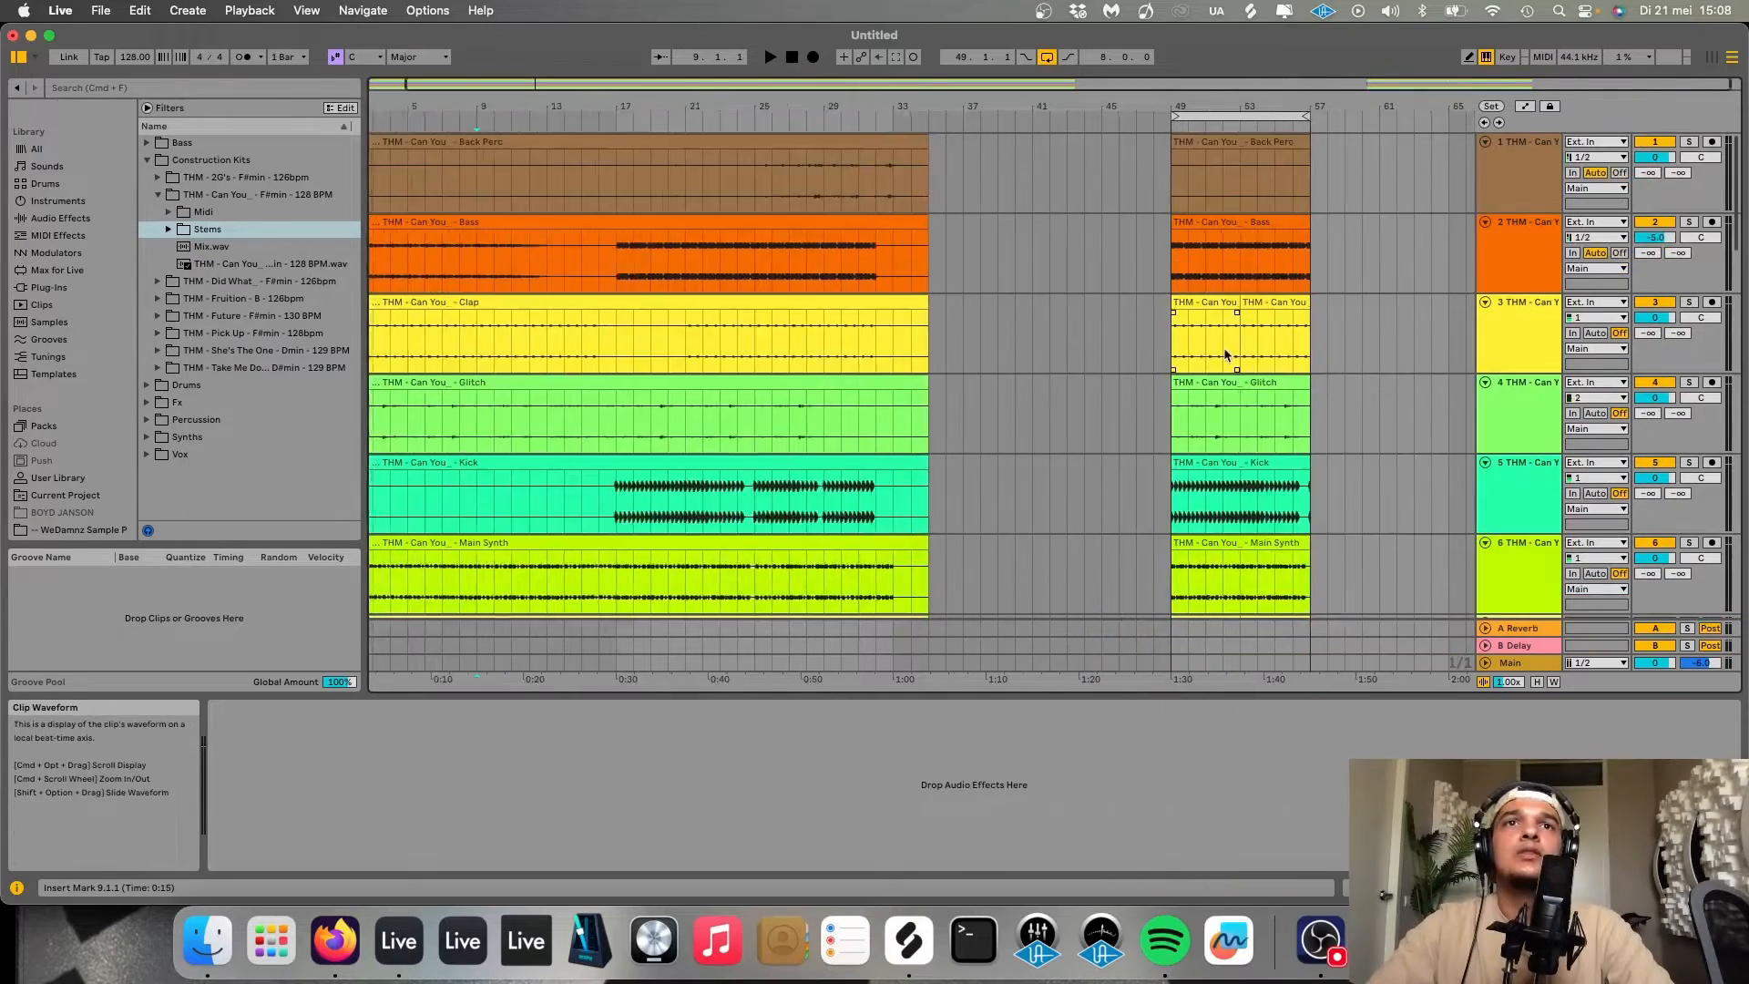
scroll(1225, 355, up, 3)
scroll(1225, 355, right, 3)
click(1003, 271)
key(space)
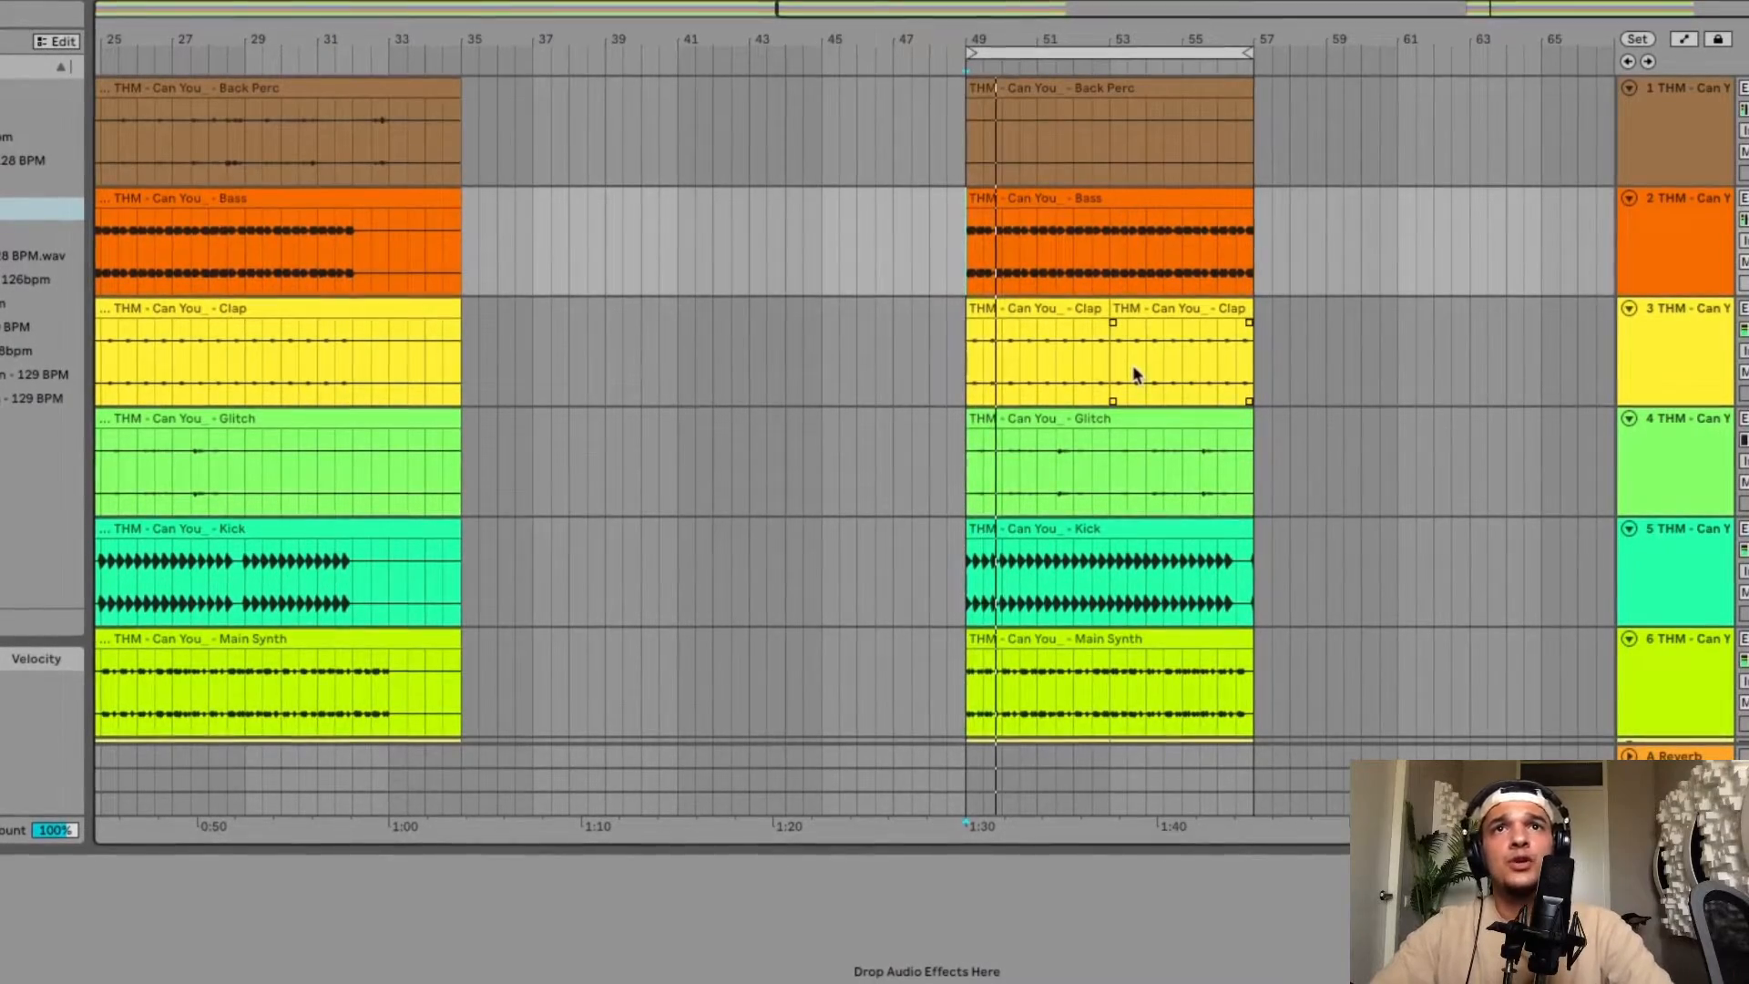
scroll(1137, 375, down, 3)
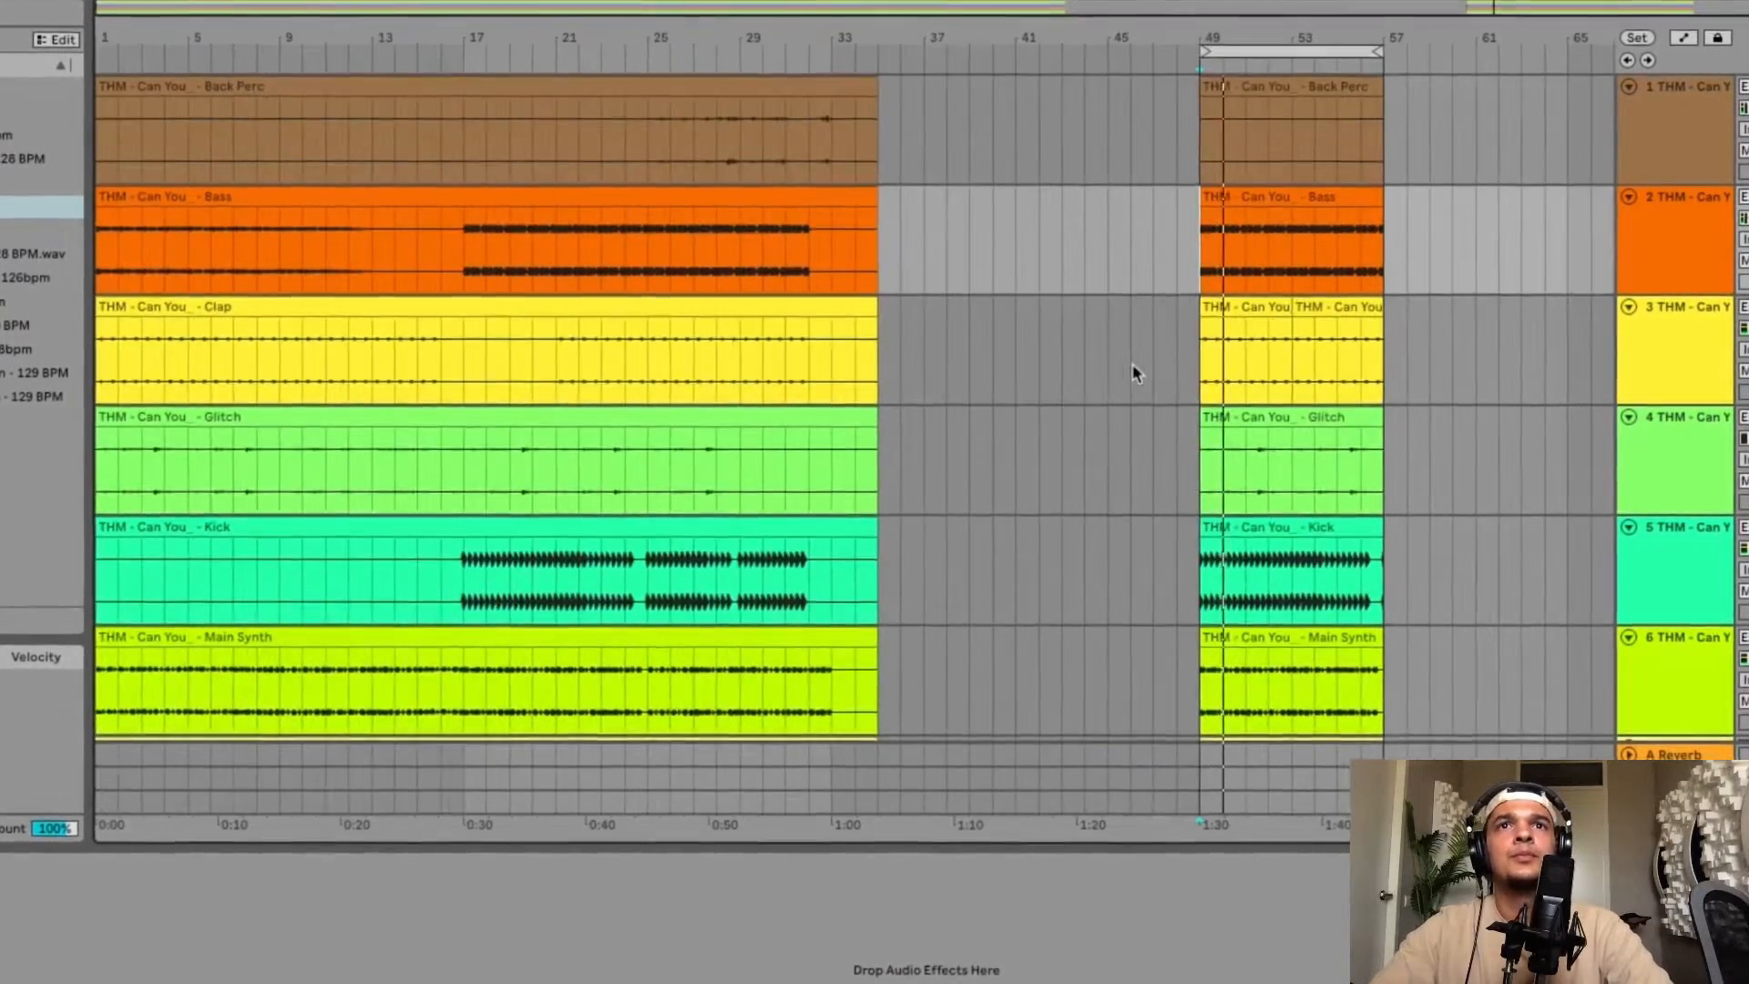
scroll(1235, 239, up, 5)
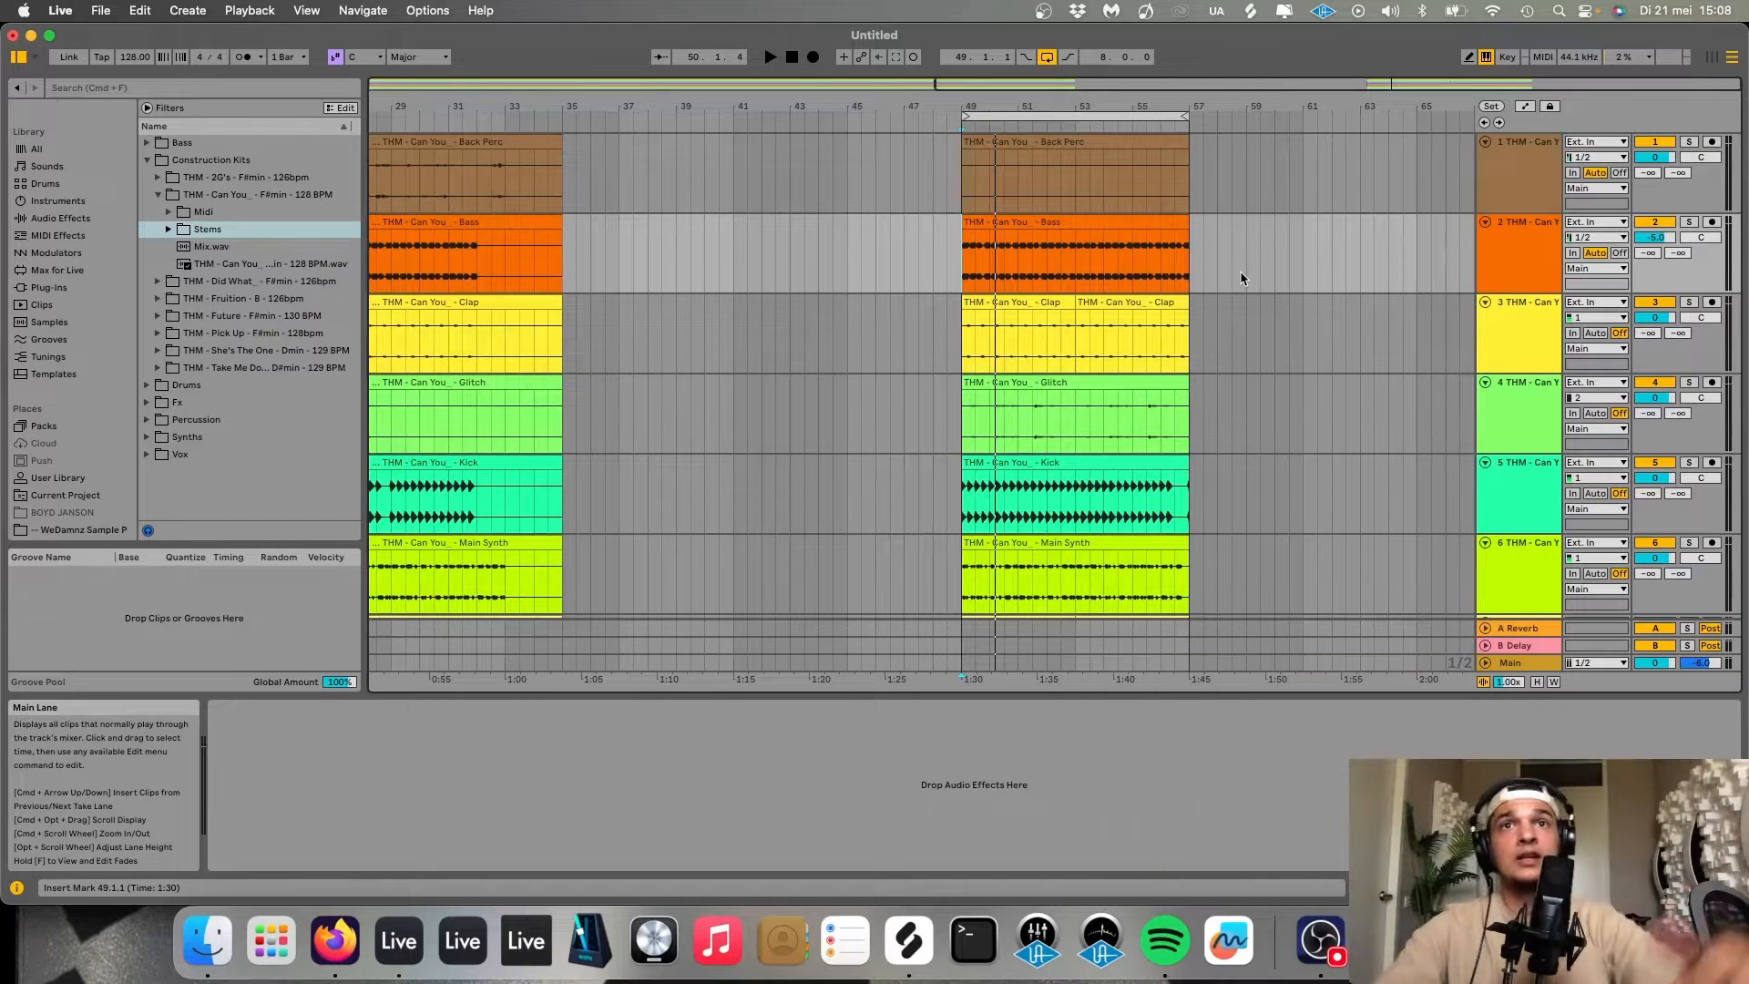
scroll(1104, 387, down, 3)
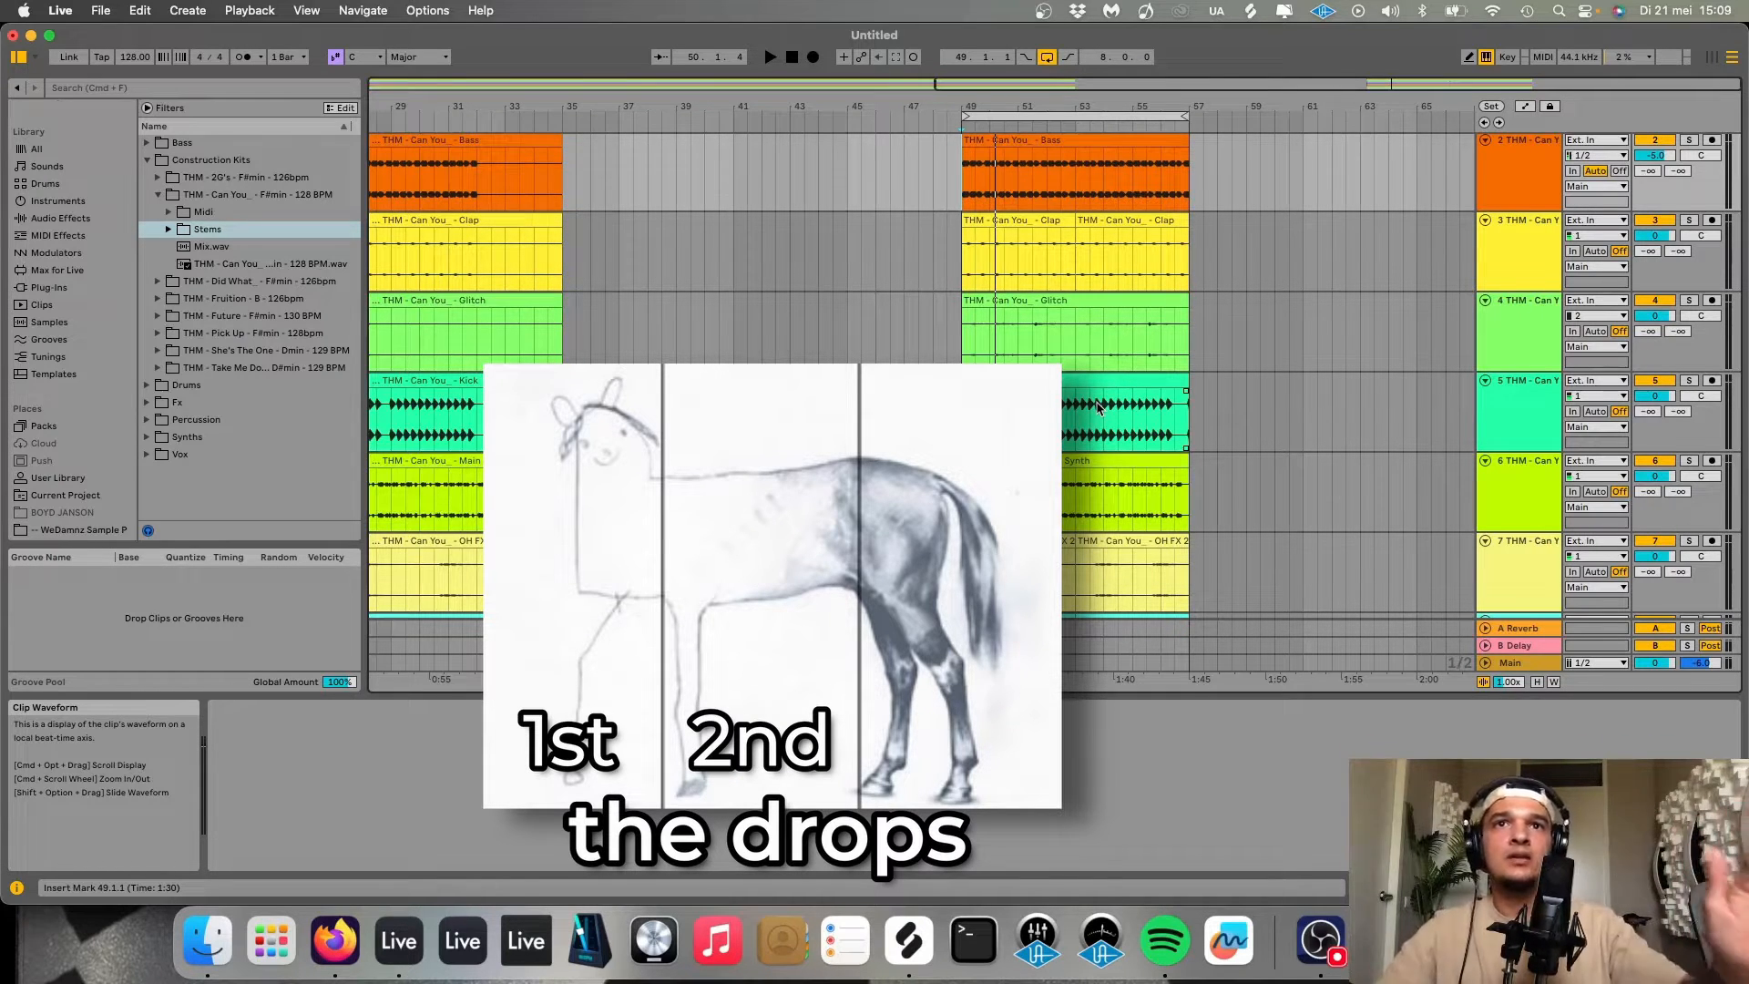
Select the drop's Main Synth clip and audition the drop with the Main Synth track muted and unmuted.
click(1100, 461)
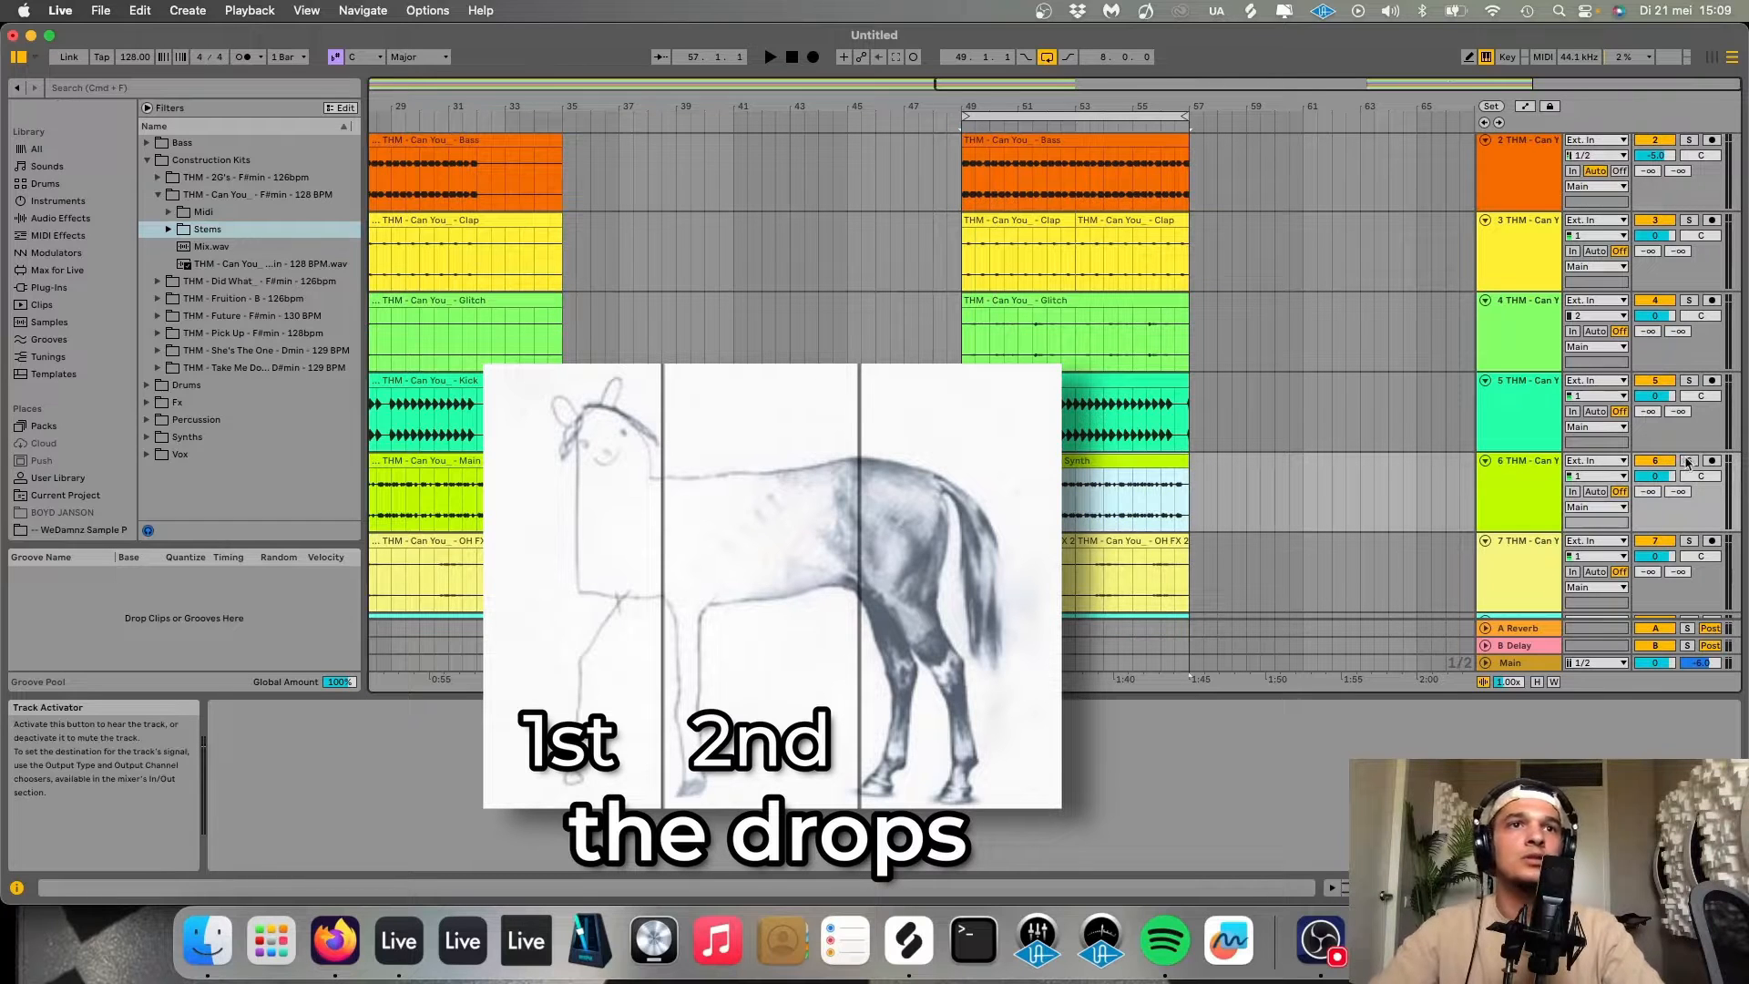
click(1688, 461)
key(space)
click(1690, 463)
key(space)
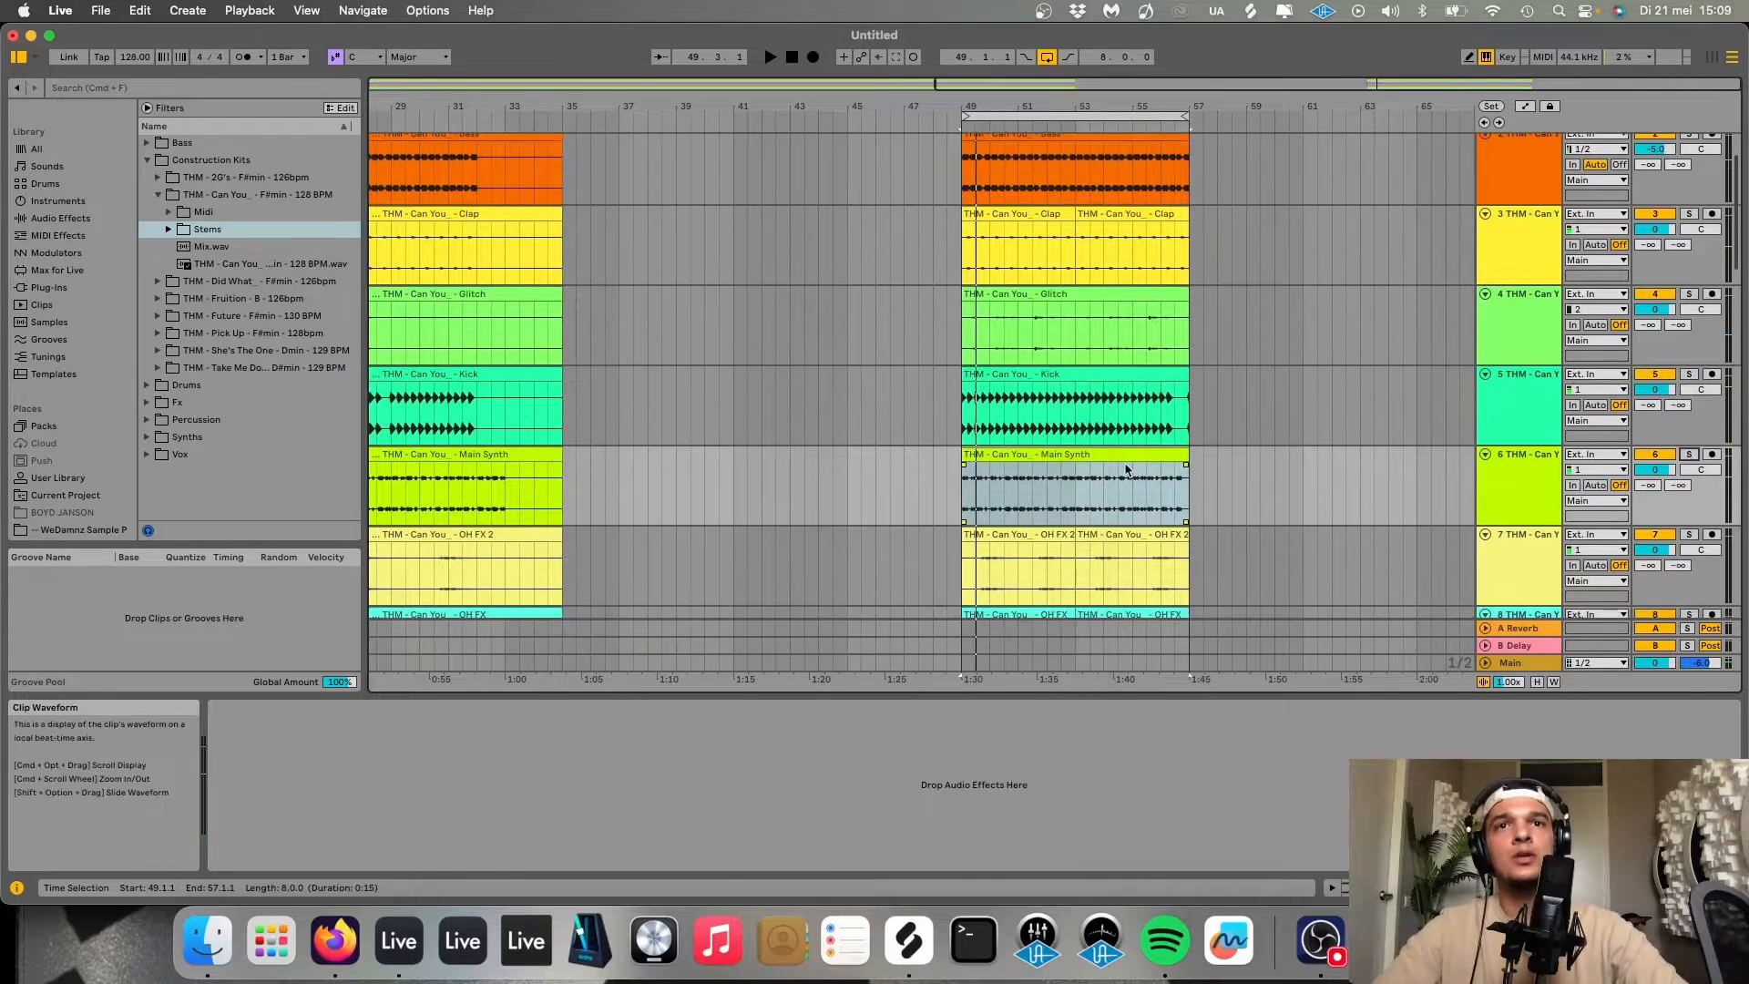
Duplicate the drop's Main Synth clip and delete the original so it starts at bar 57.
key(super+d)
click(1087, 465)
key(Delete)
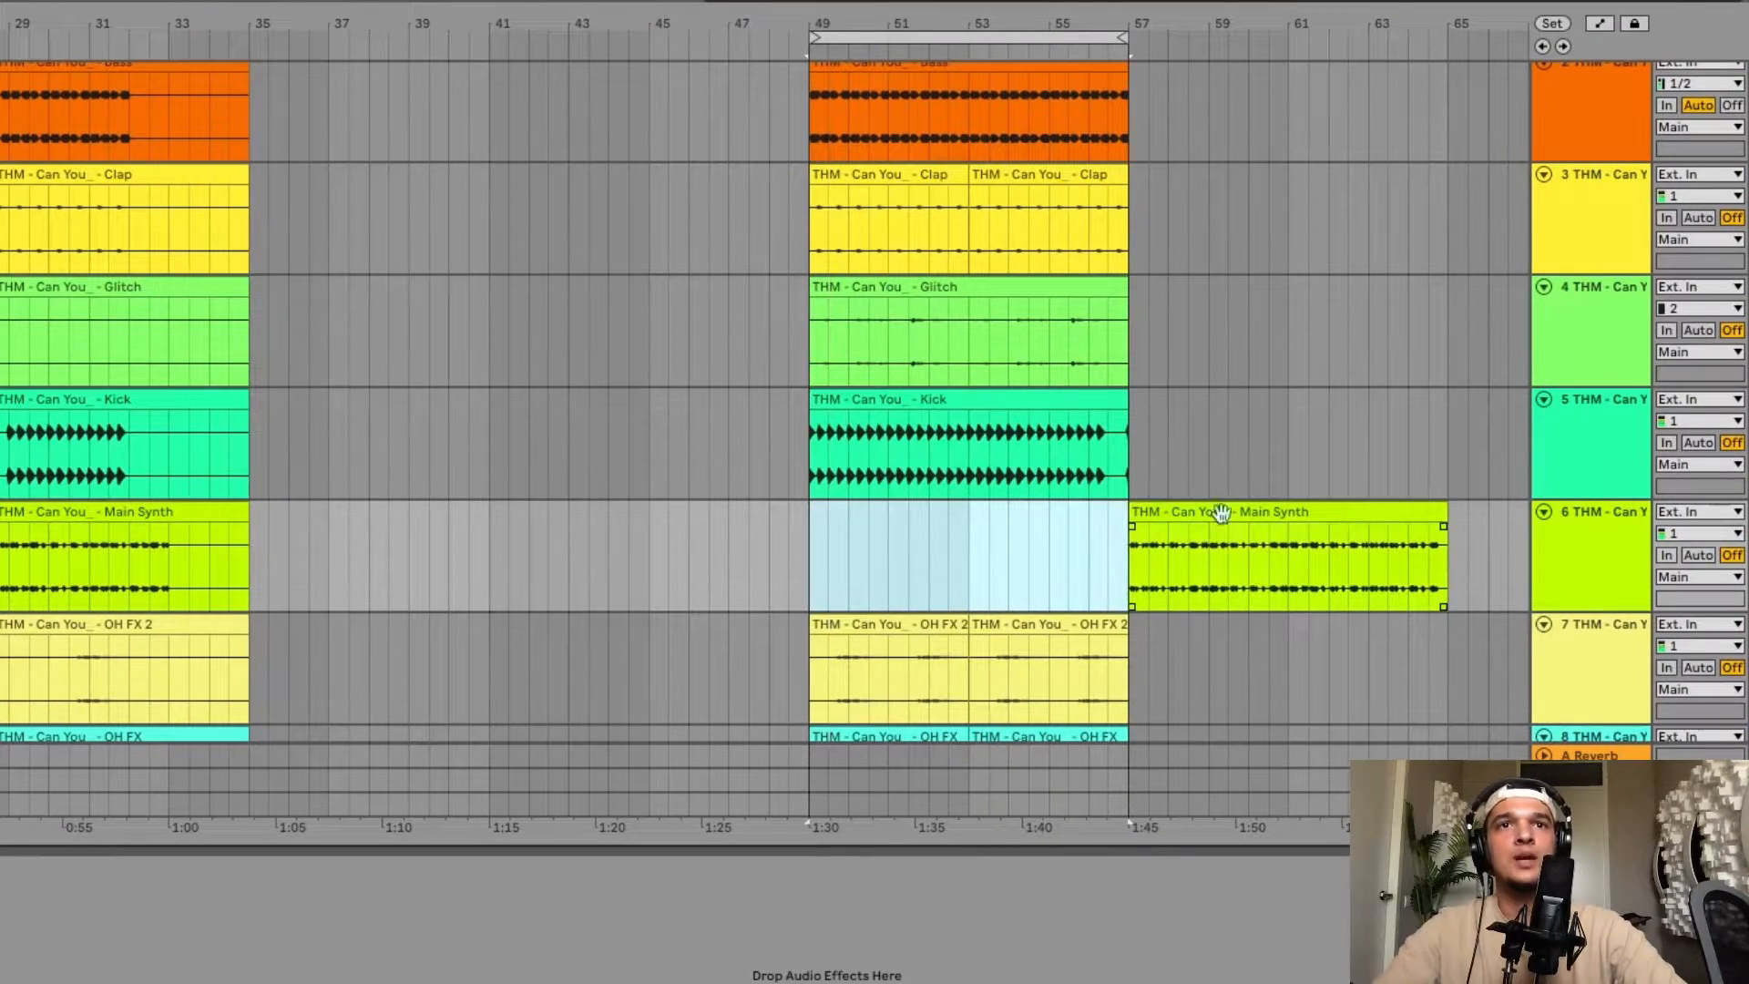
Play from the drop start, then clear the first half of the drop's Synth 2 clip so it starts at bar 57.
click(818, 540)
key(space)
scroll(955, 534, up, 5)
scroll(956, 533, down, 4)
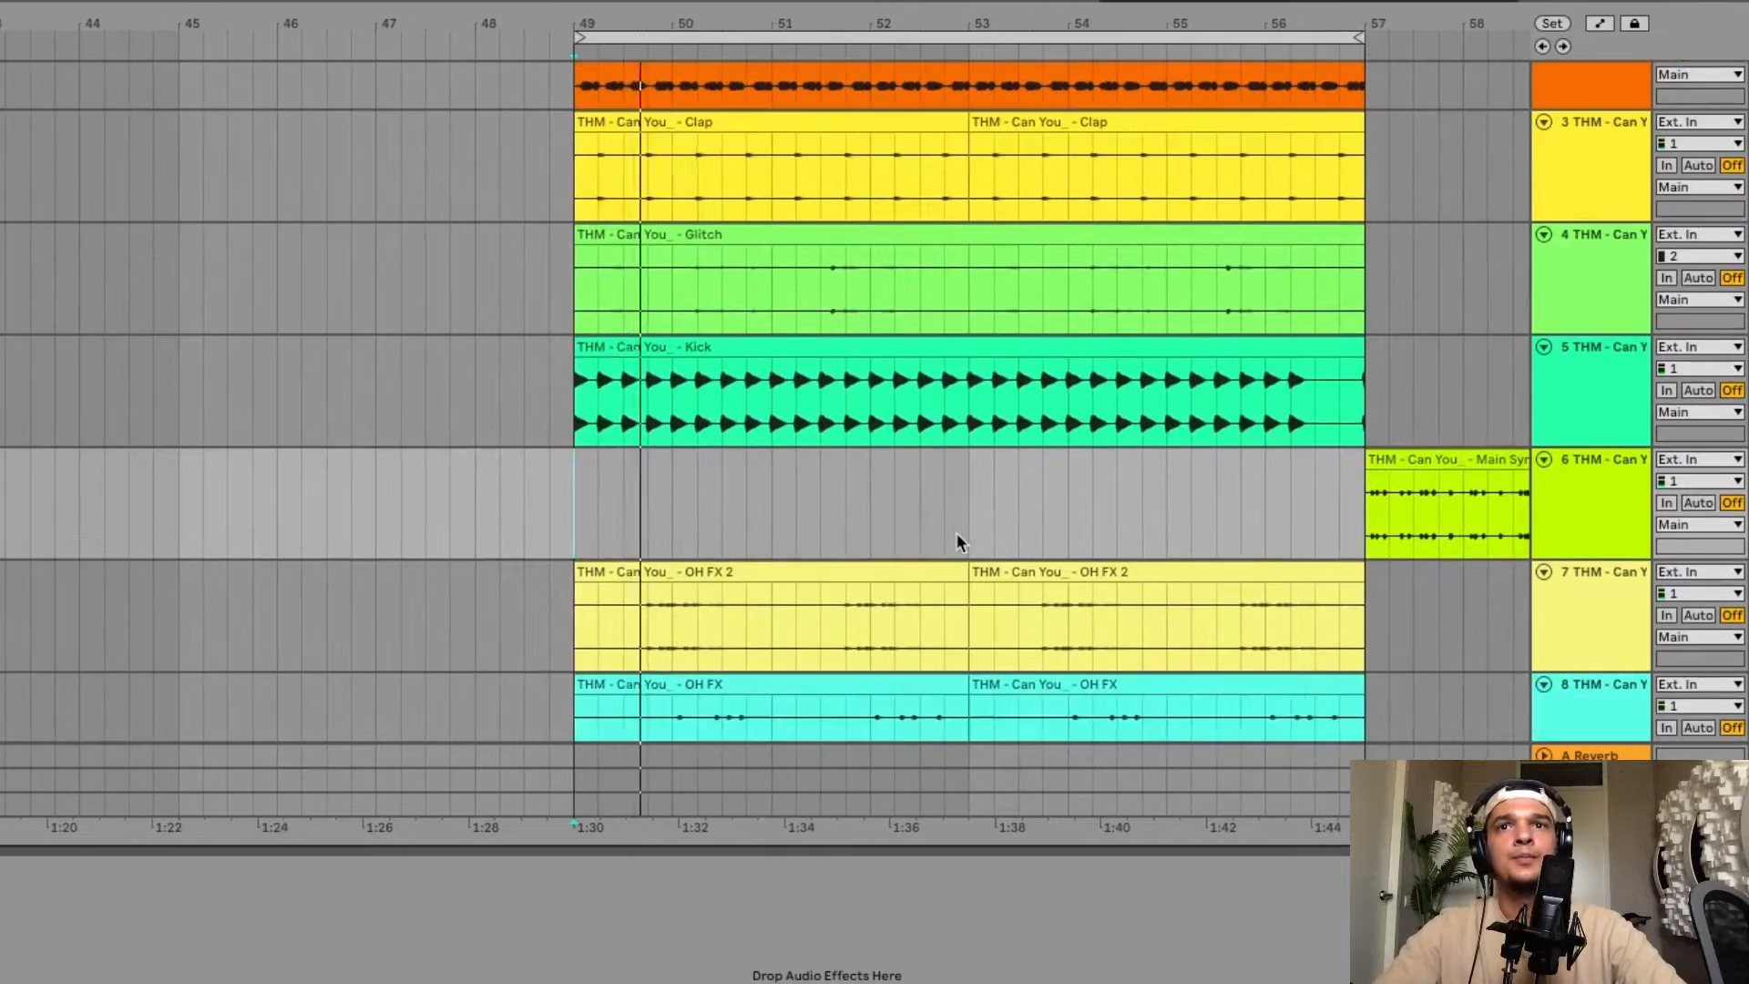
scroll(958, 532, down, 7)
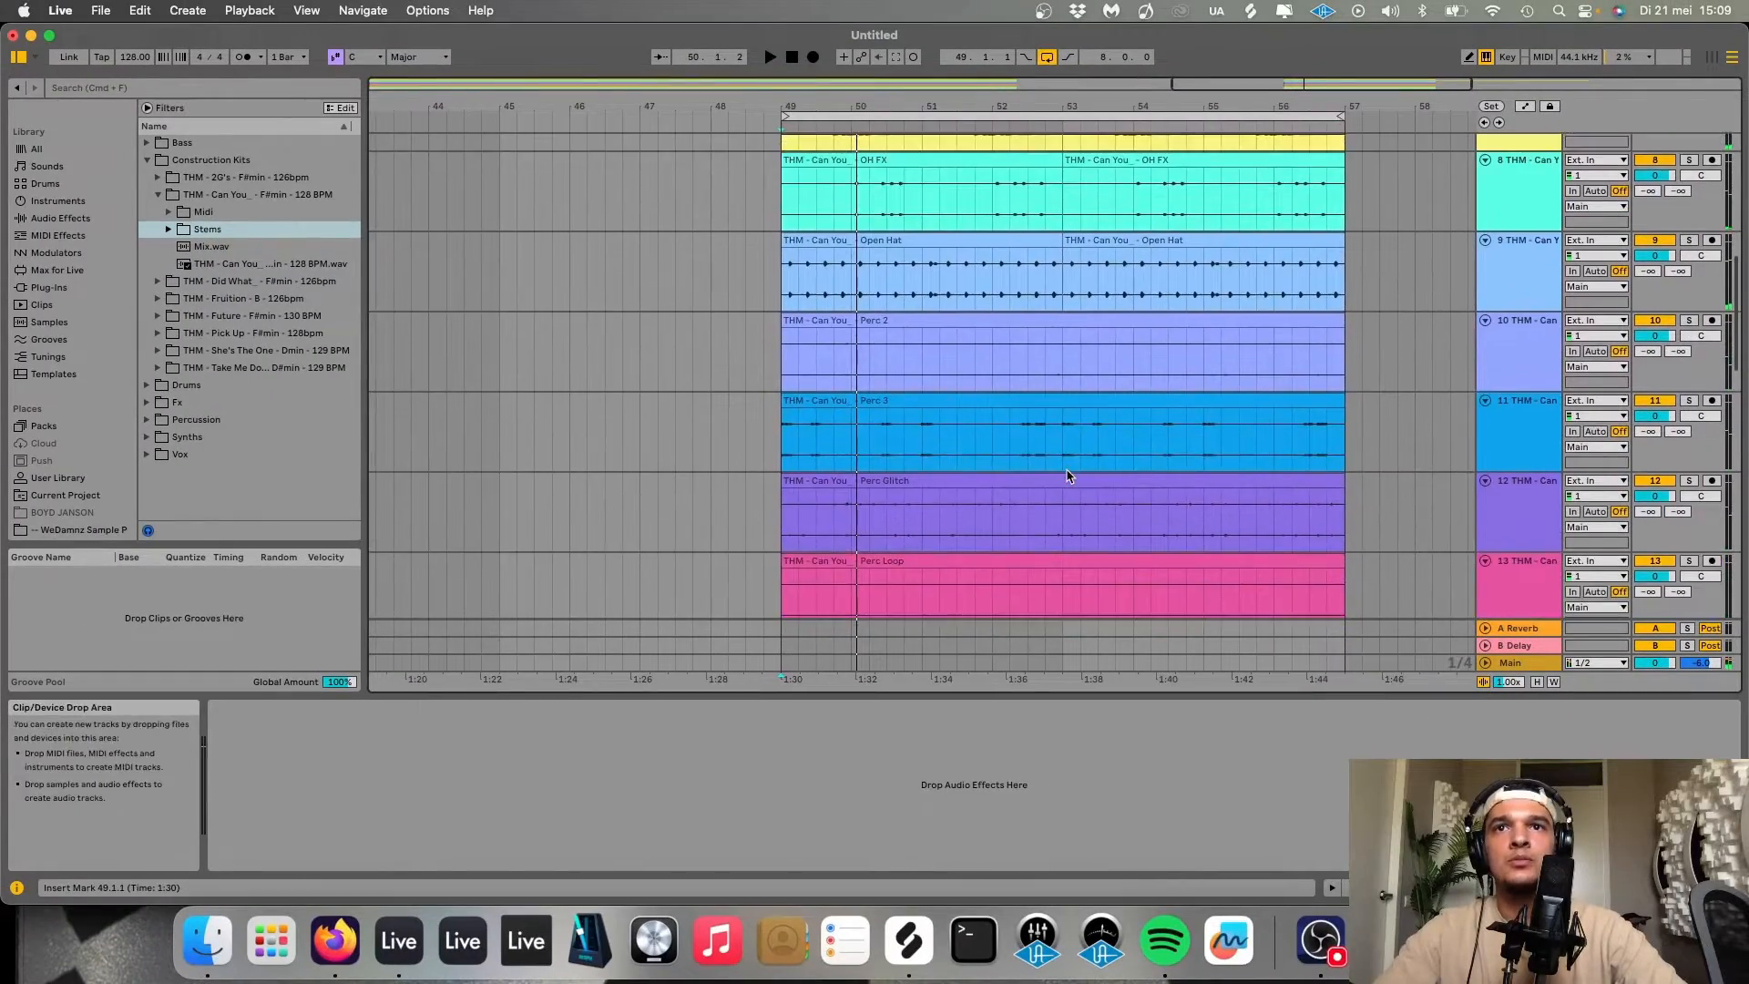
scroll(942, 425, down, 4)
click(862, 377)
key(Delete)
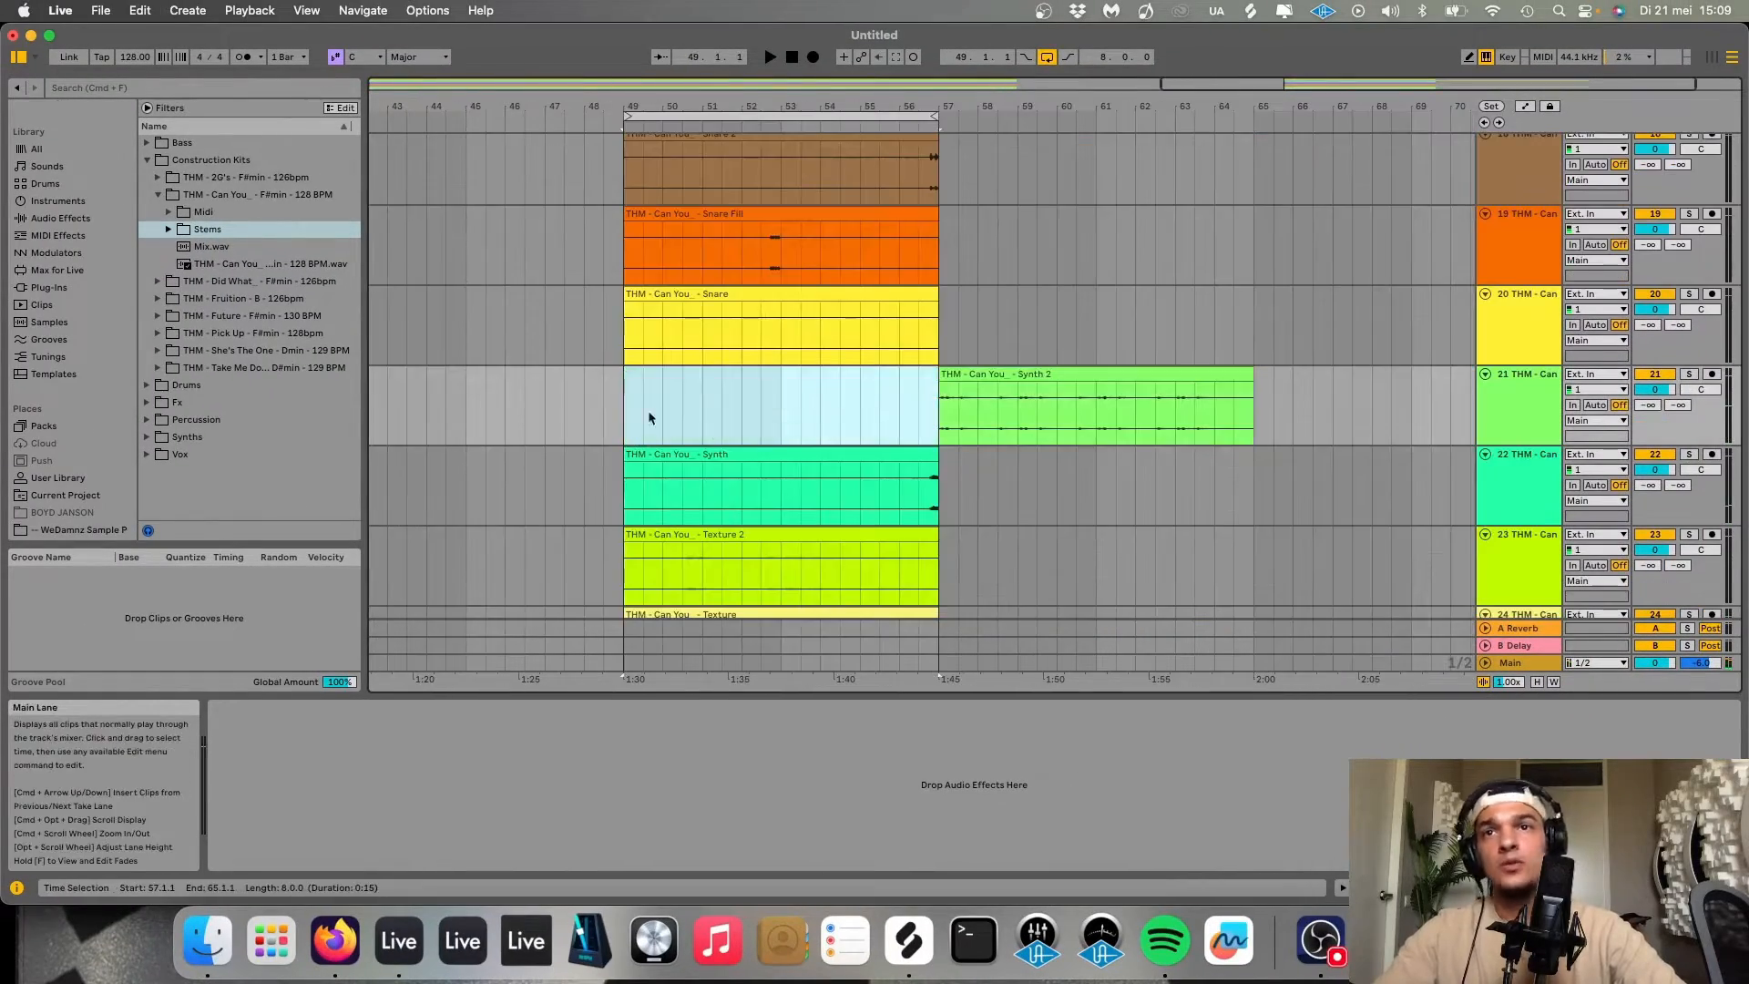
Play back the drop from bar 49 to hear the changes.
click(625, 405)
key(space)
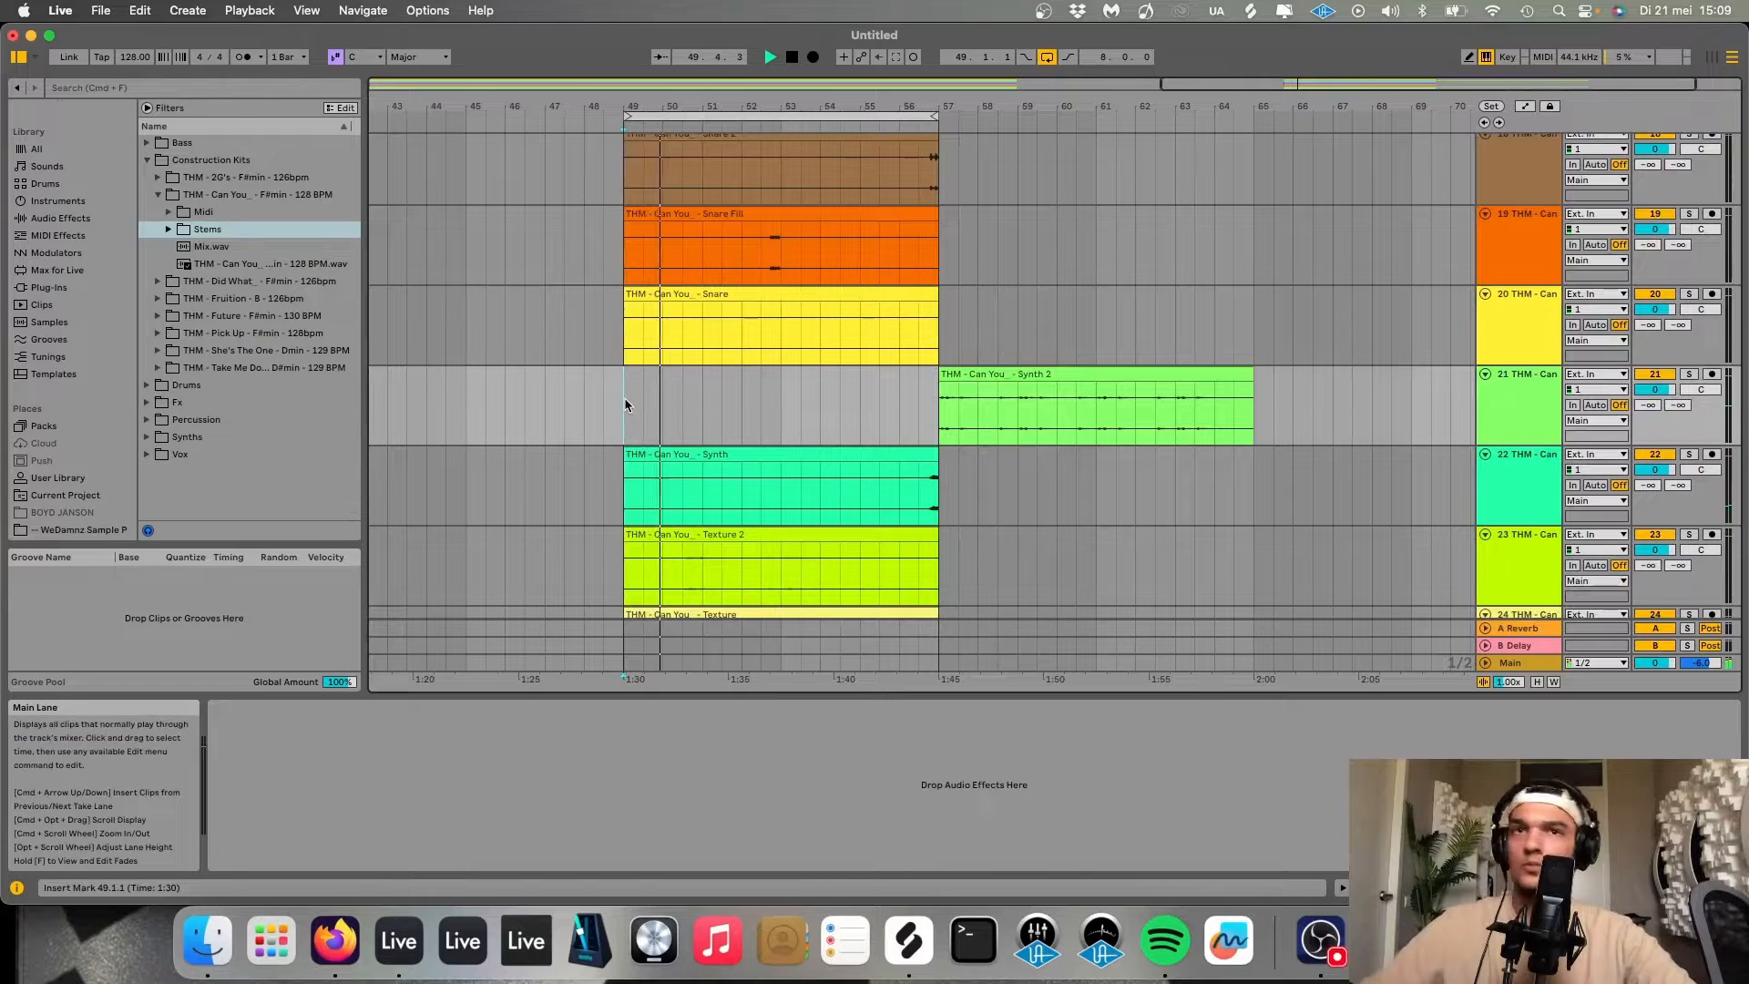
scroll(672, 406, up, 4)
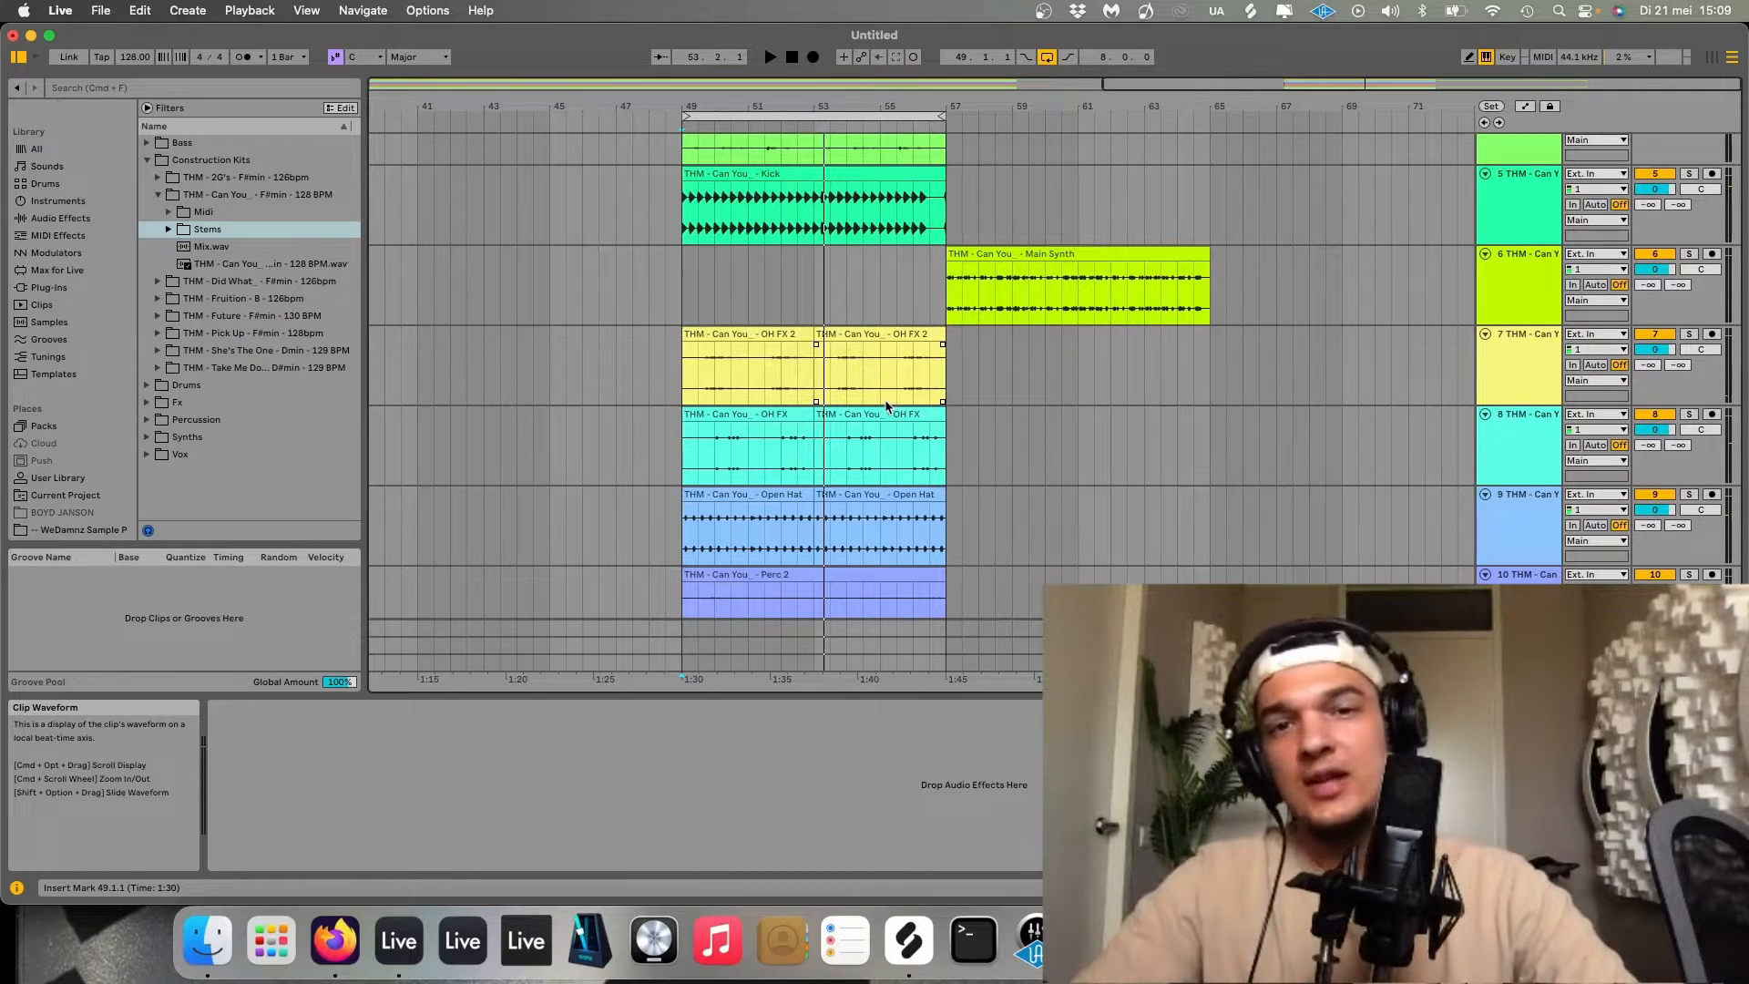
click(682, 272)
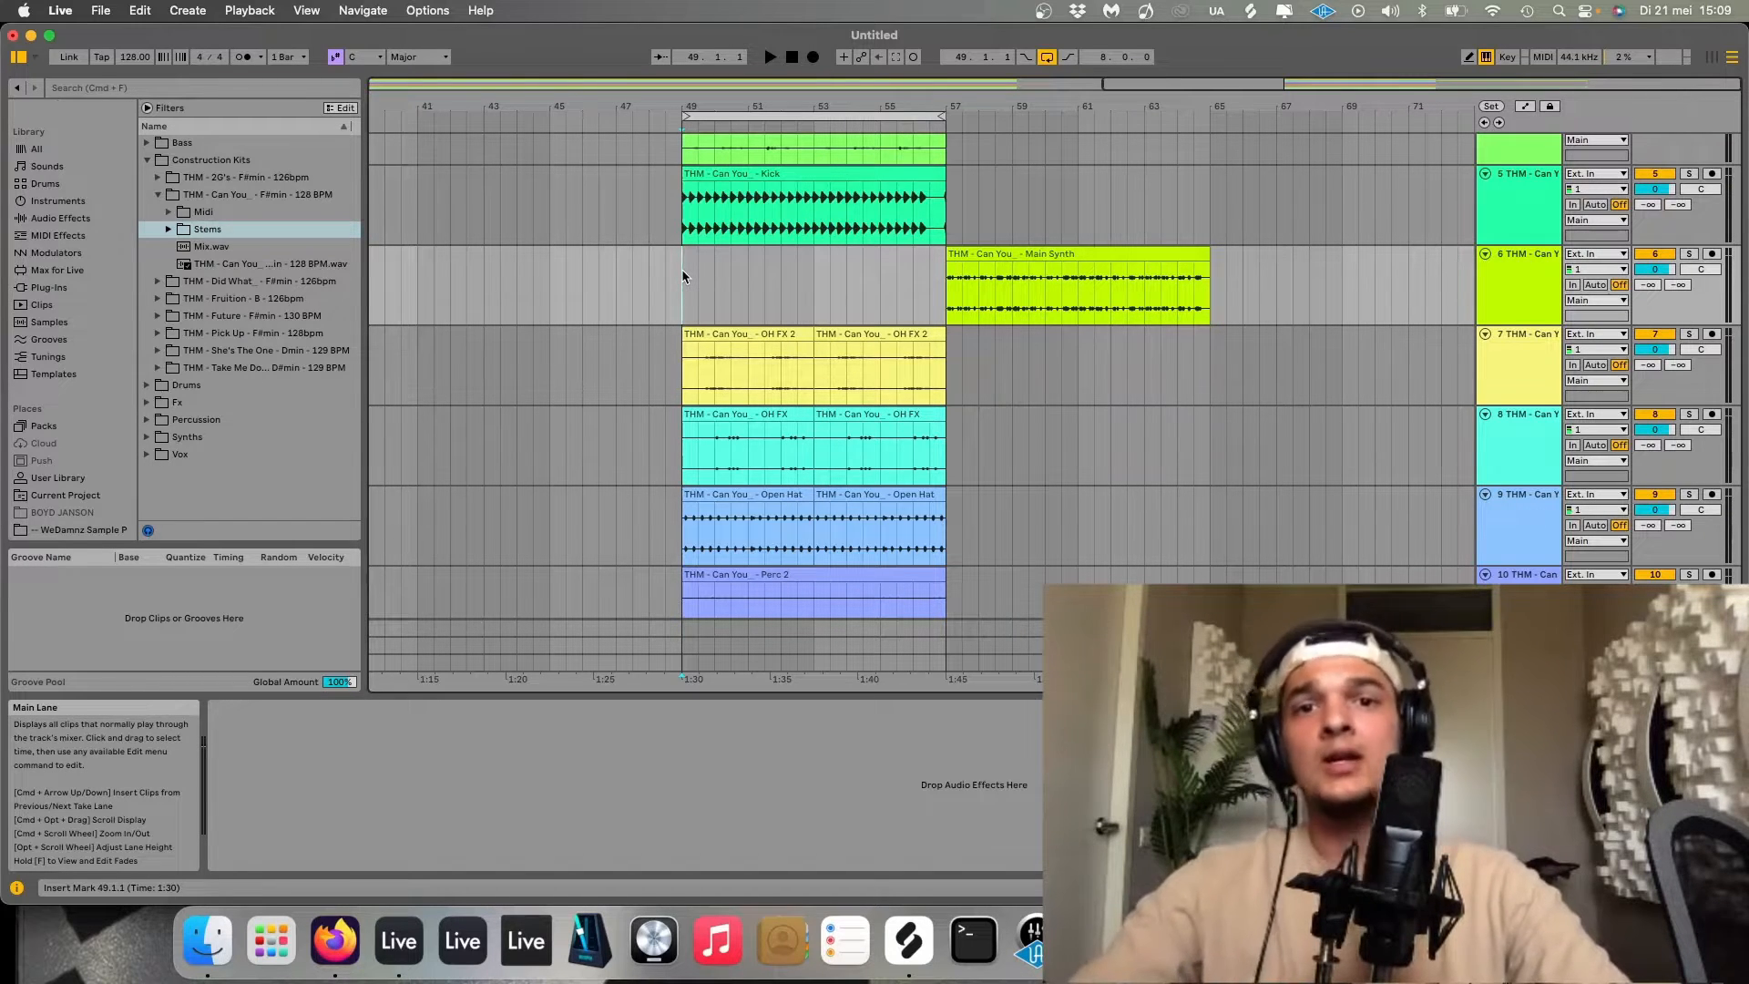
key(space)
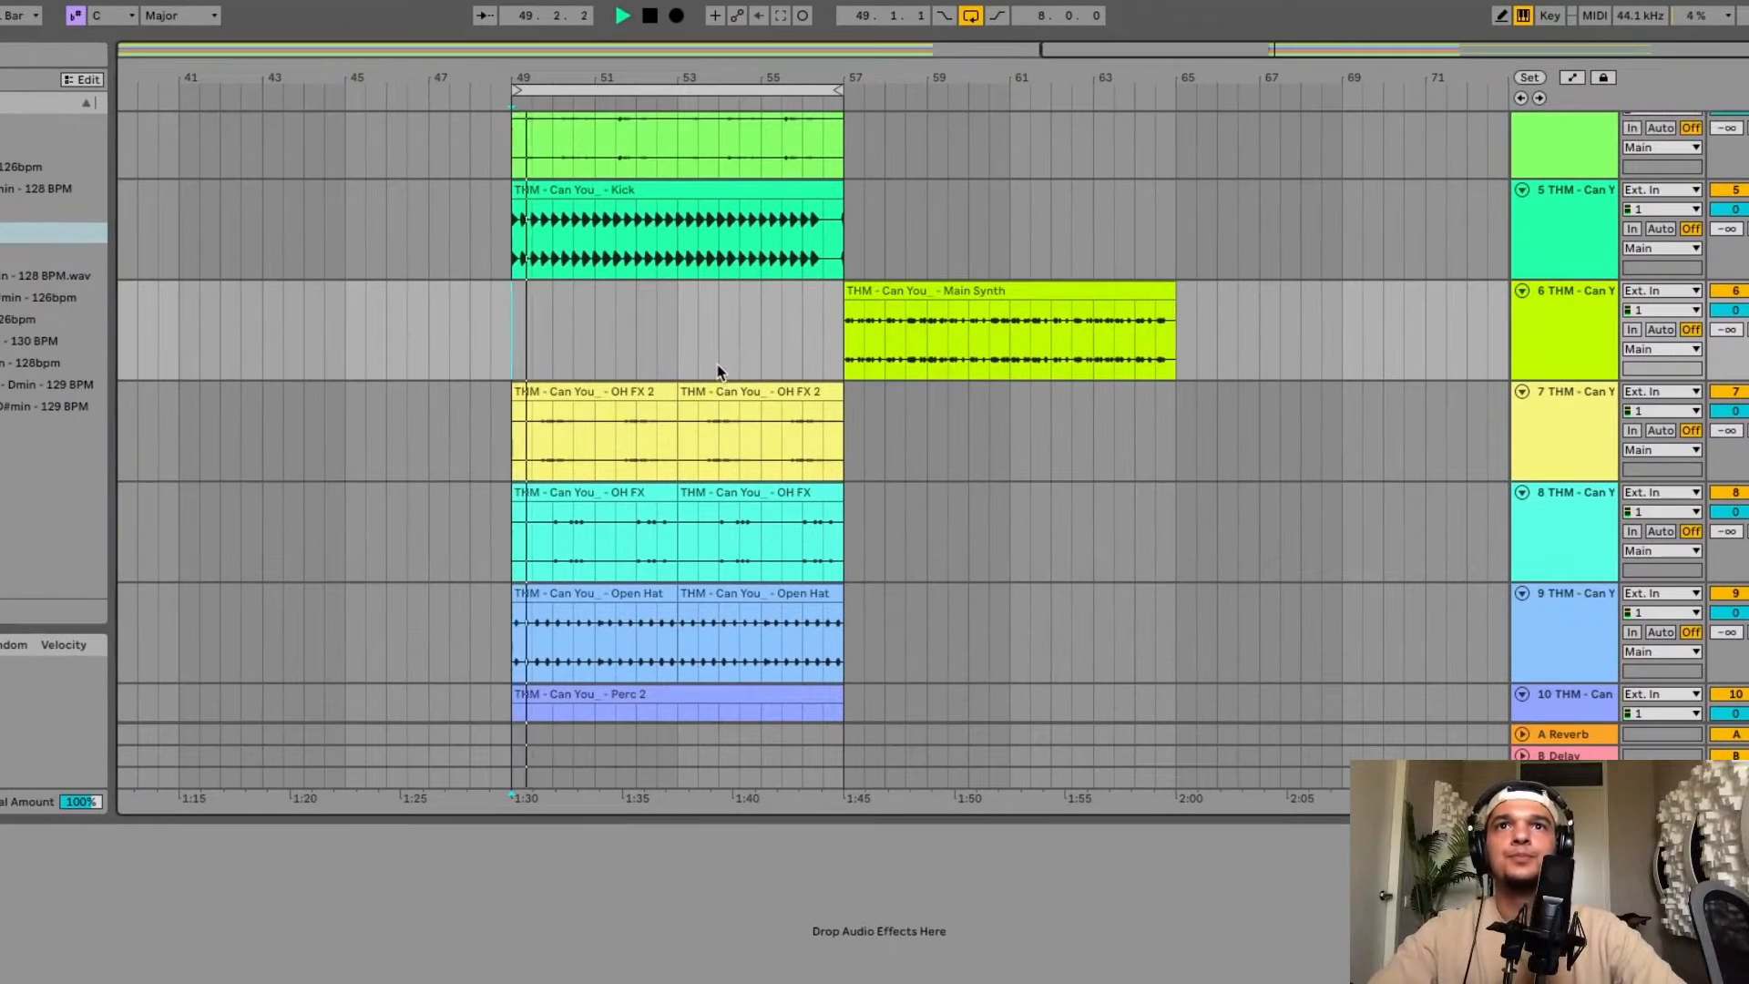
Duplicate the Main Synth clip and delete the original so it starts at bar 65.
click(971, 292)
key(super+d)
click(765, 294)
key(Delete)
scroll(453, 216, up, 1)
scroll(452, 216, left, 1)
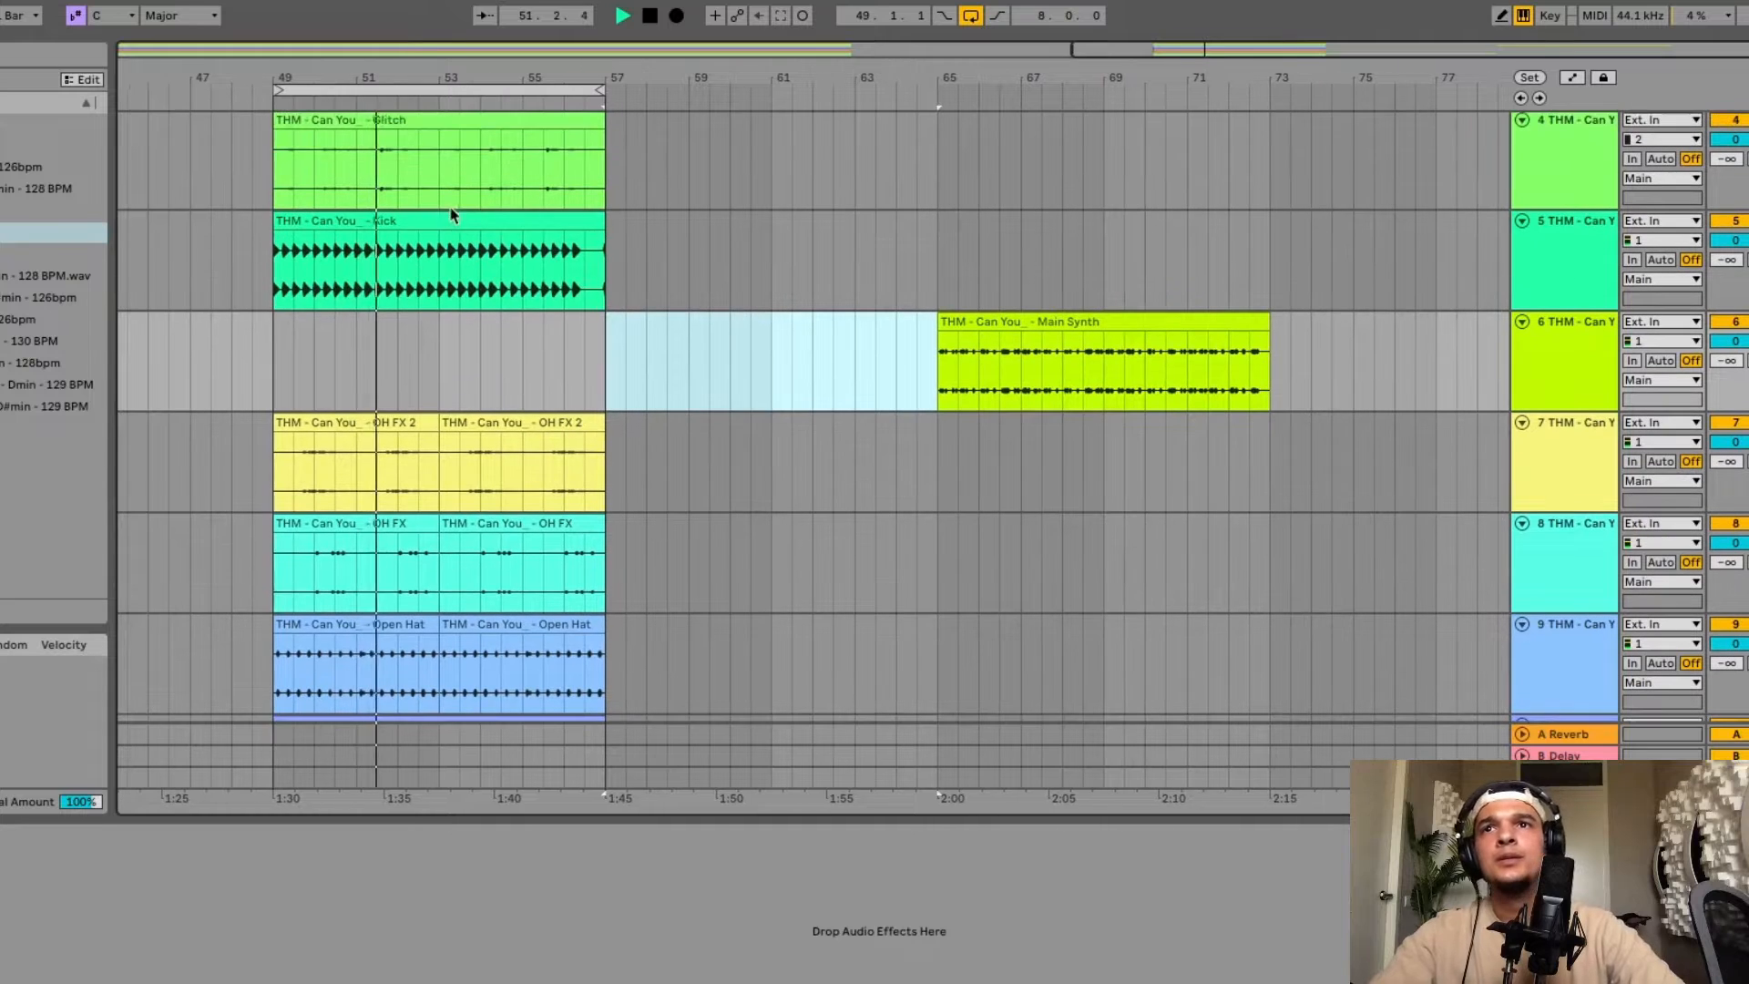
Select the bars 49–57 time range across all tracks and duplicate it.
click(446, 90)
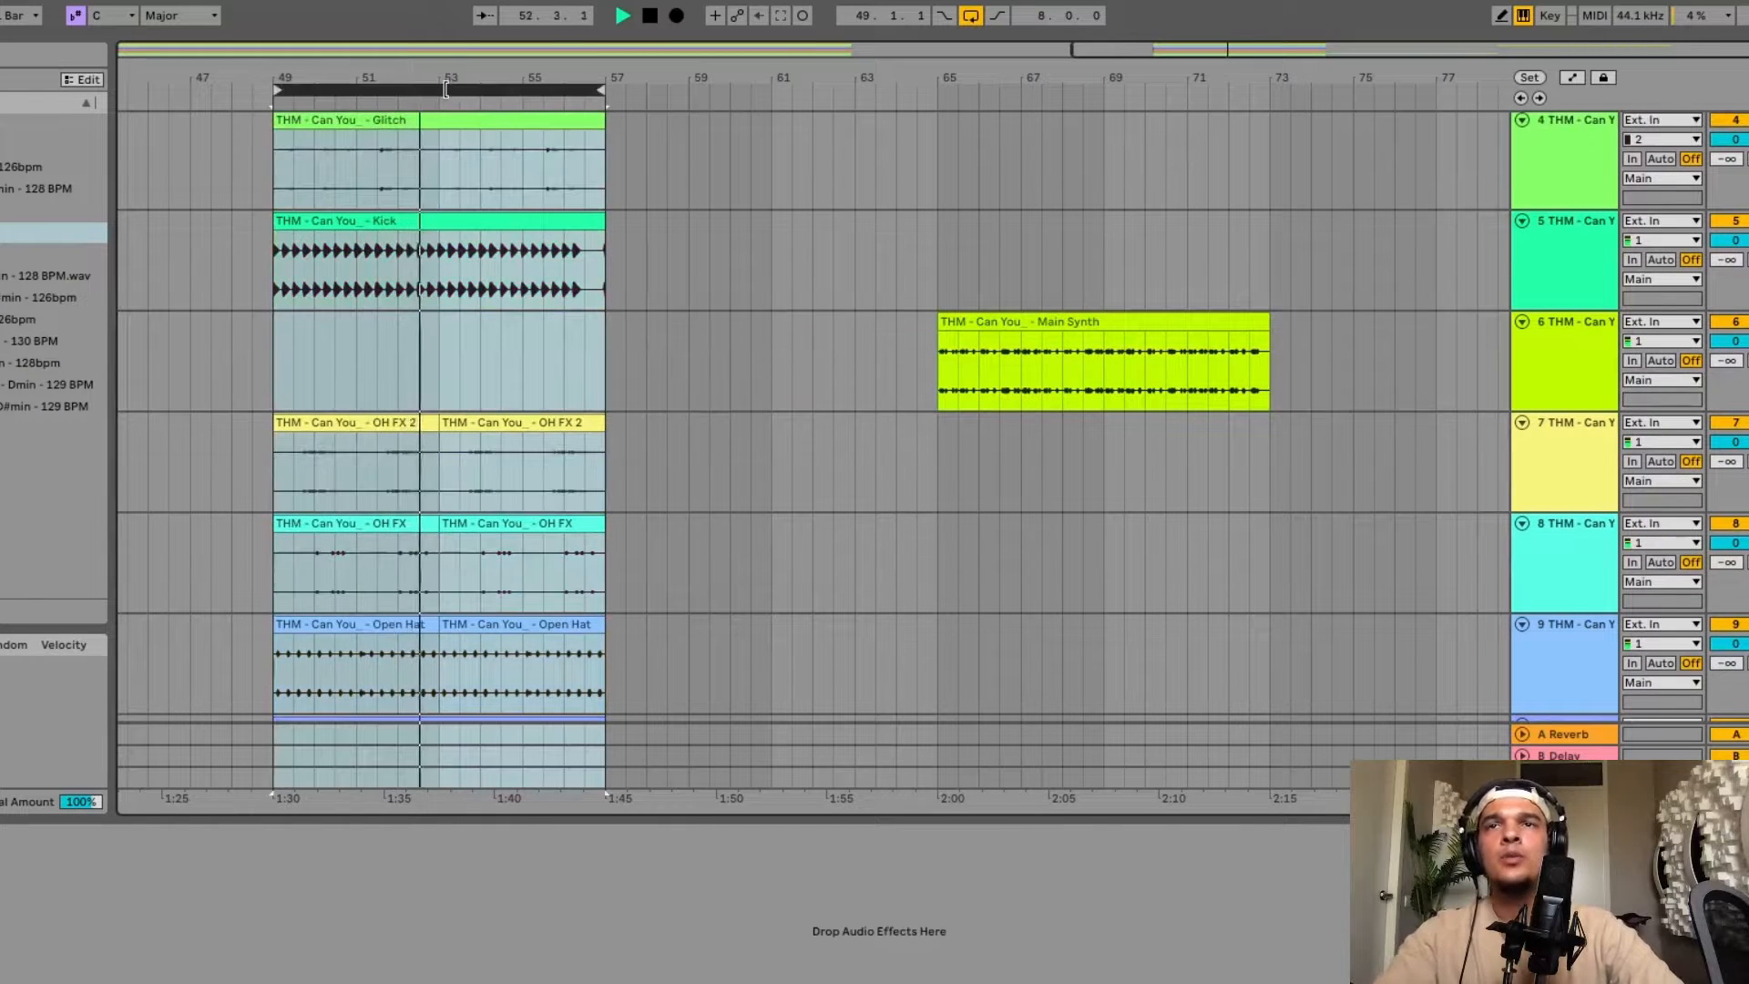
key(super+d)
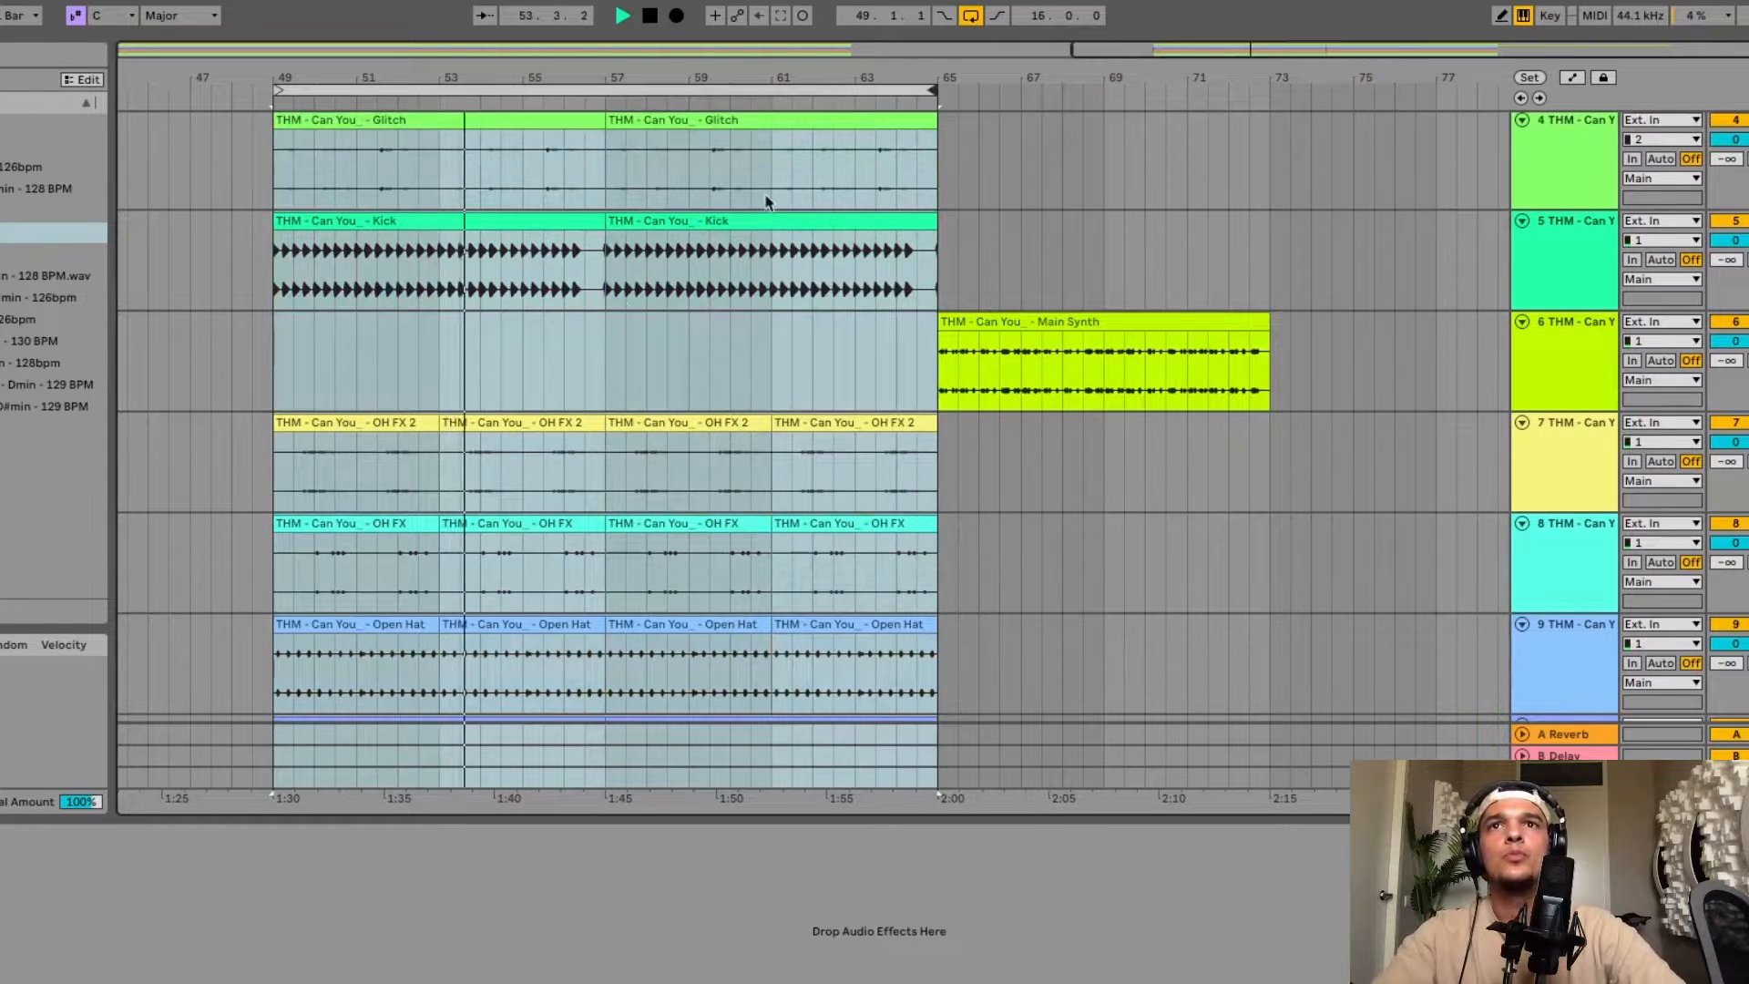
Copy a short slice from the start of the Main Synth clip and paste it as four stabs across bars 57–64.
scroll(583, 341, up, 3)
drag(1077, 366, 1087, 366)
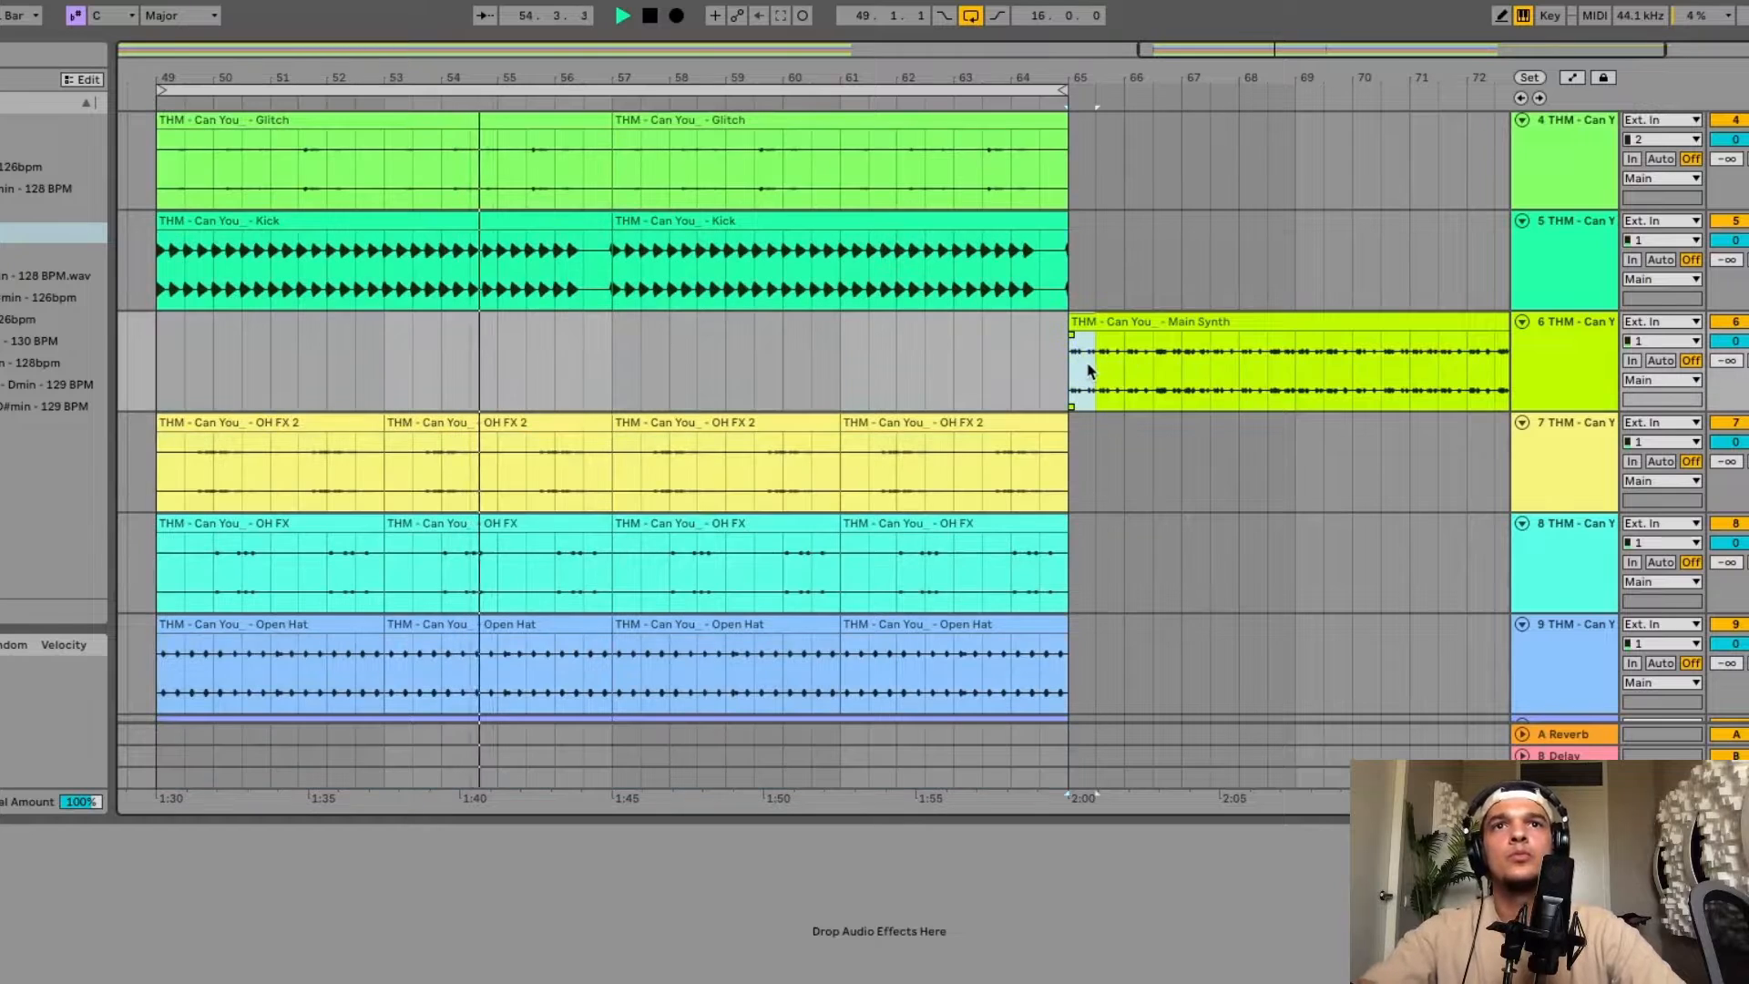
key(super+c)
click(613, 356)
key(super+v)
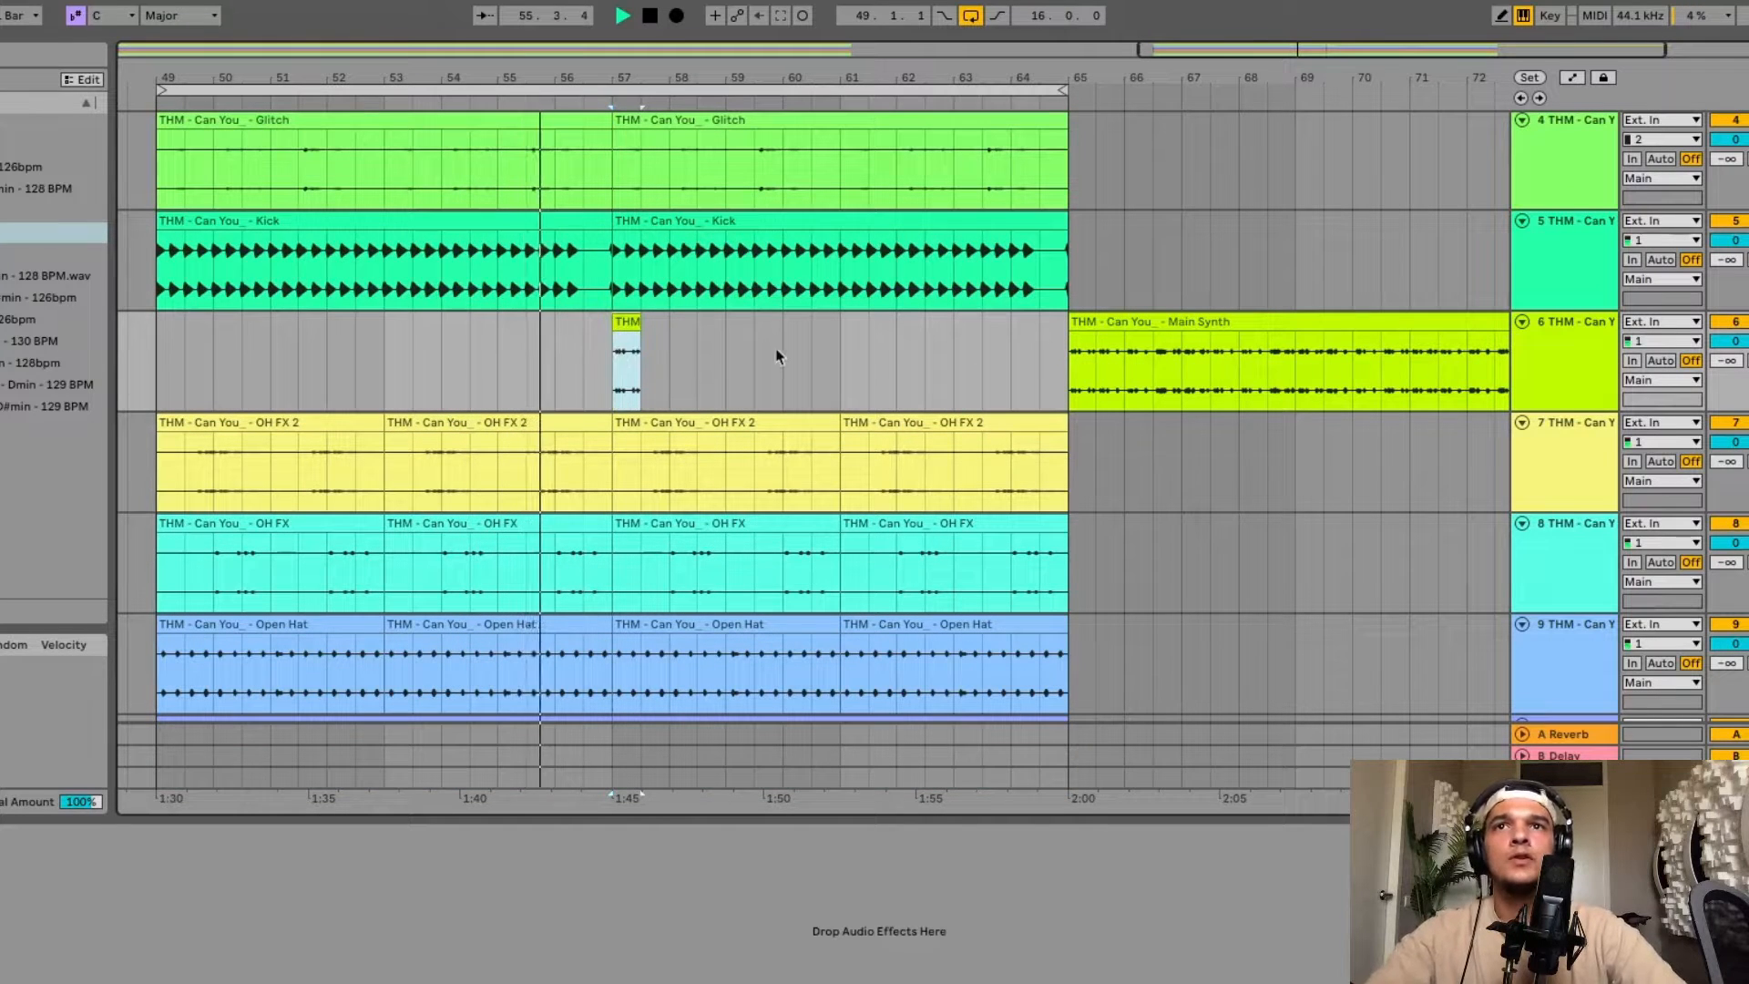
click(729, 359)
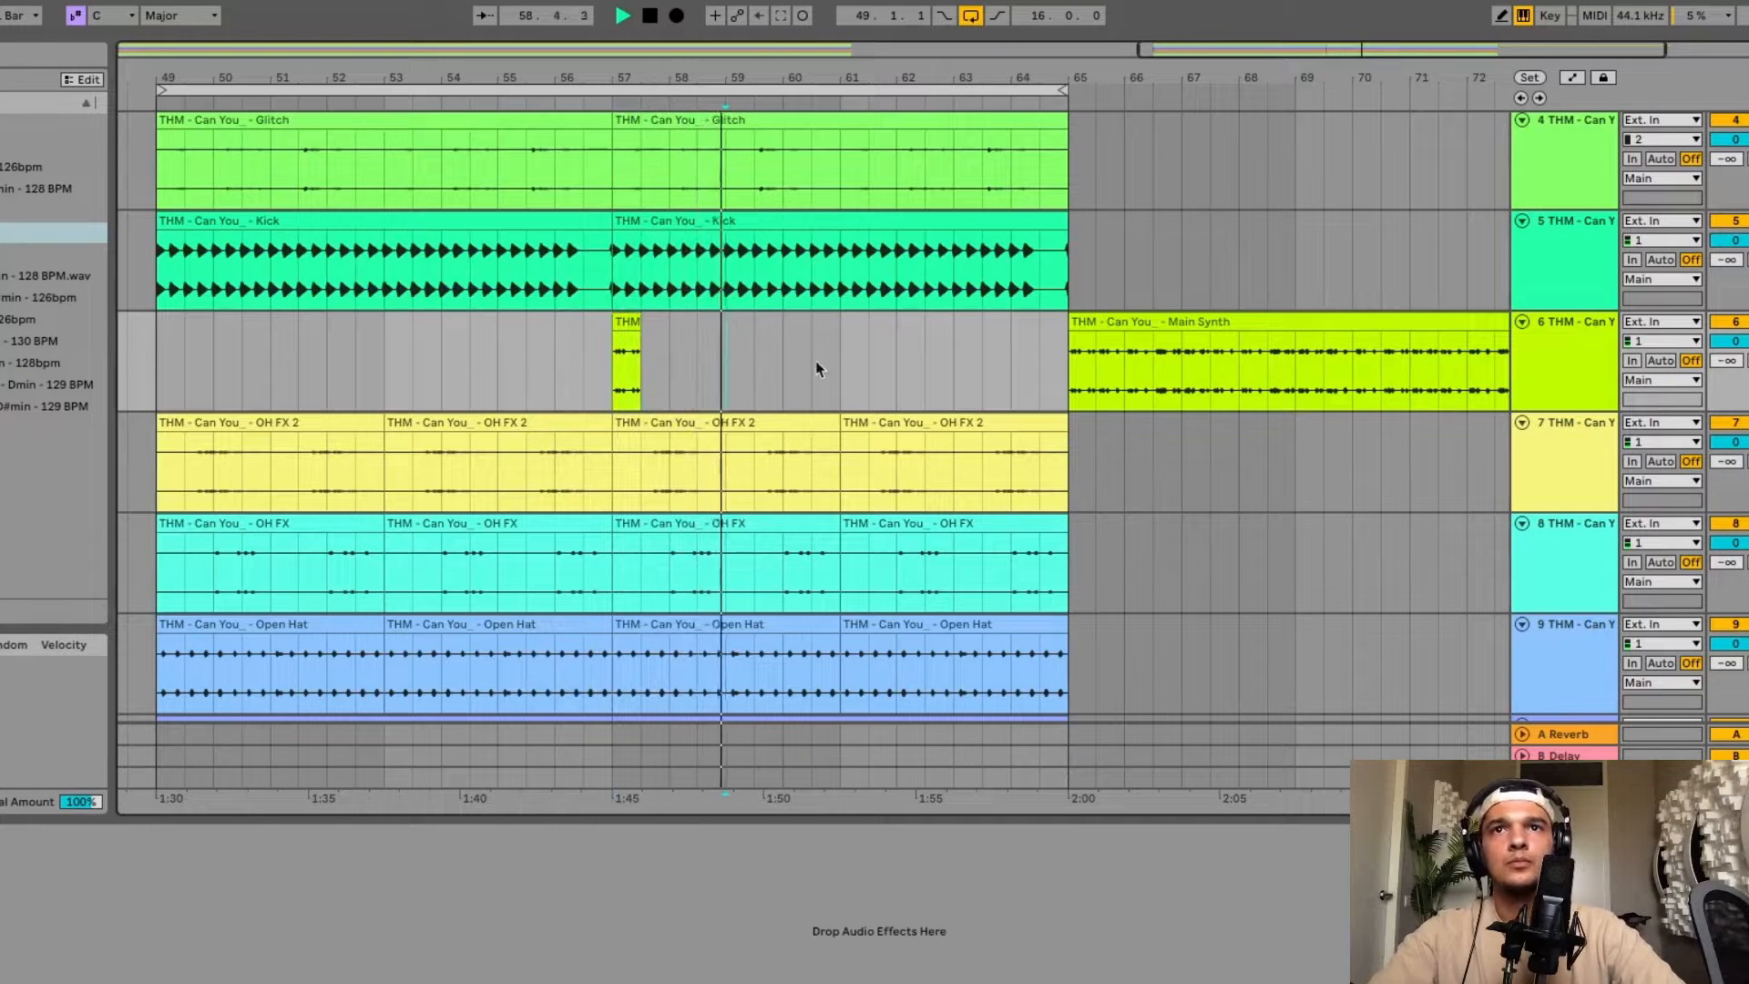
key(super+v)
key(super+v)
key(super+v)
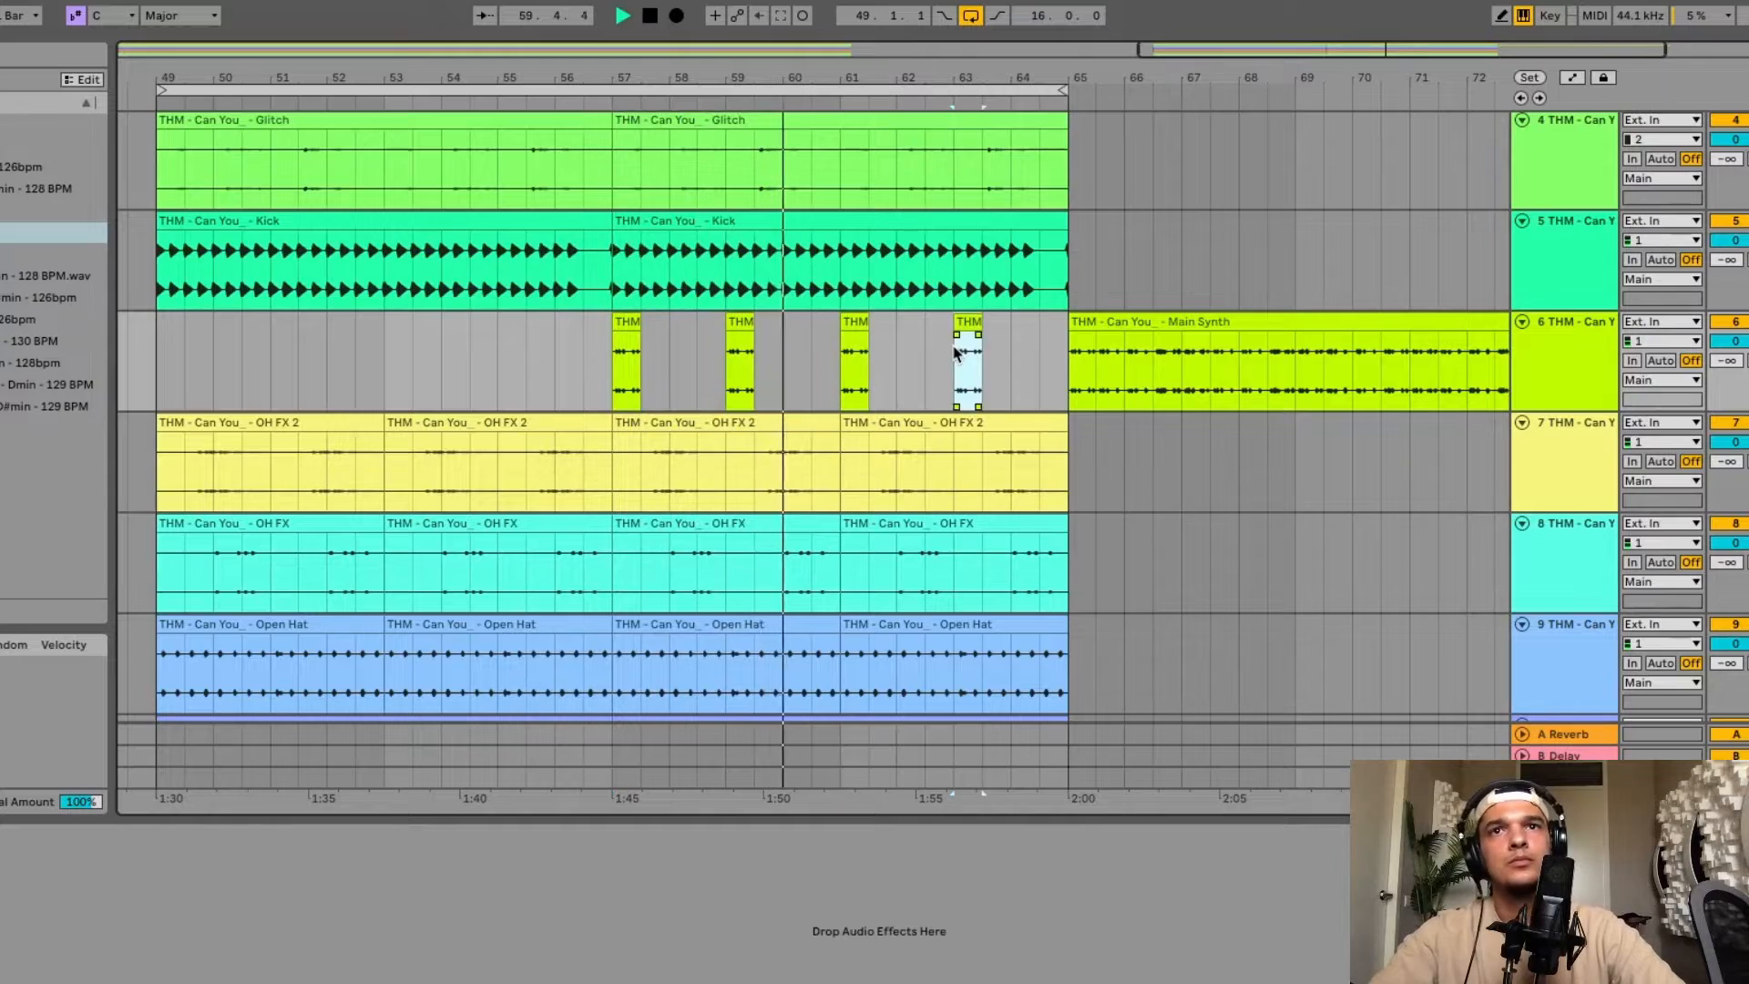
Scroll through the lower tracks of the extended drop to review them.
scroll(902, 392, down, 5)
scroll(891, 409, down, 12)
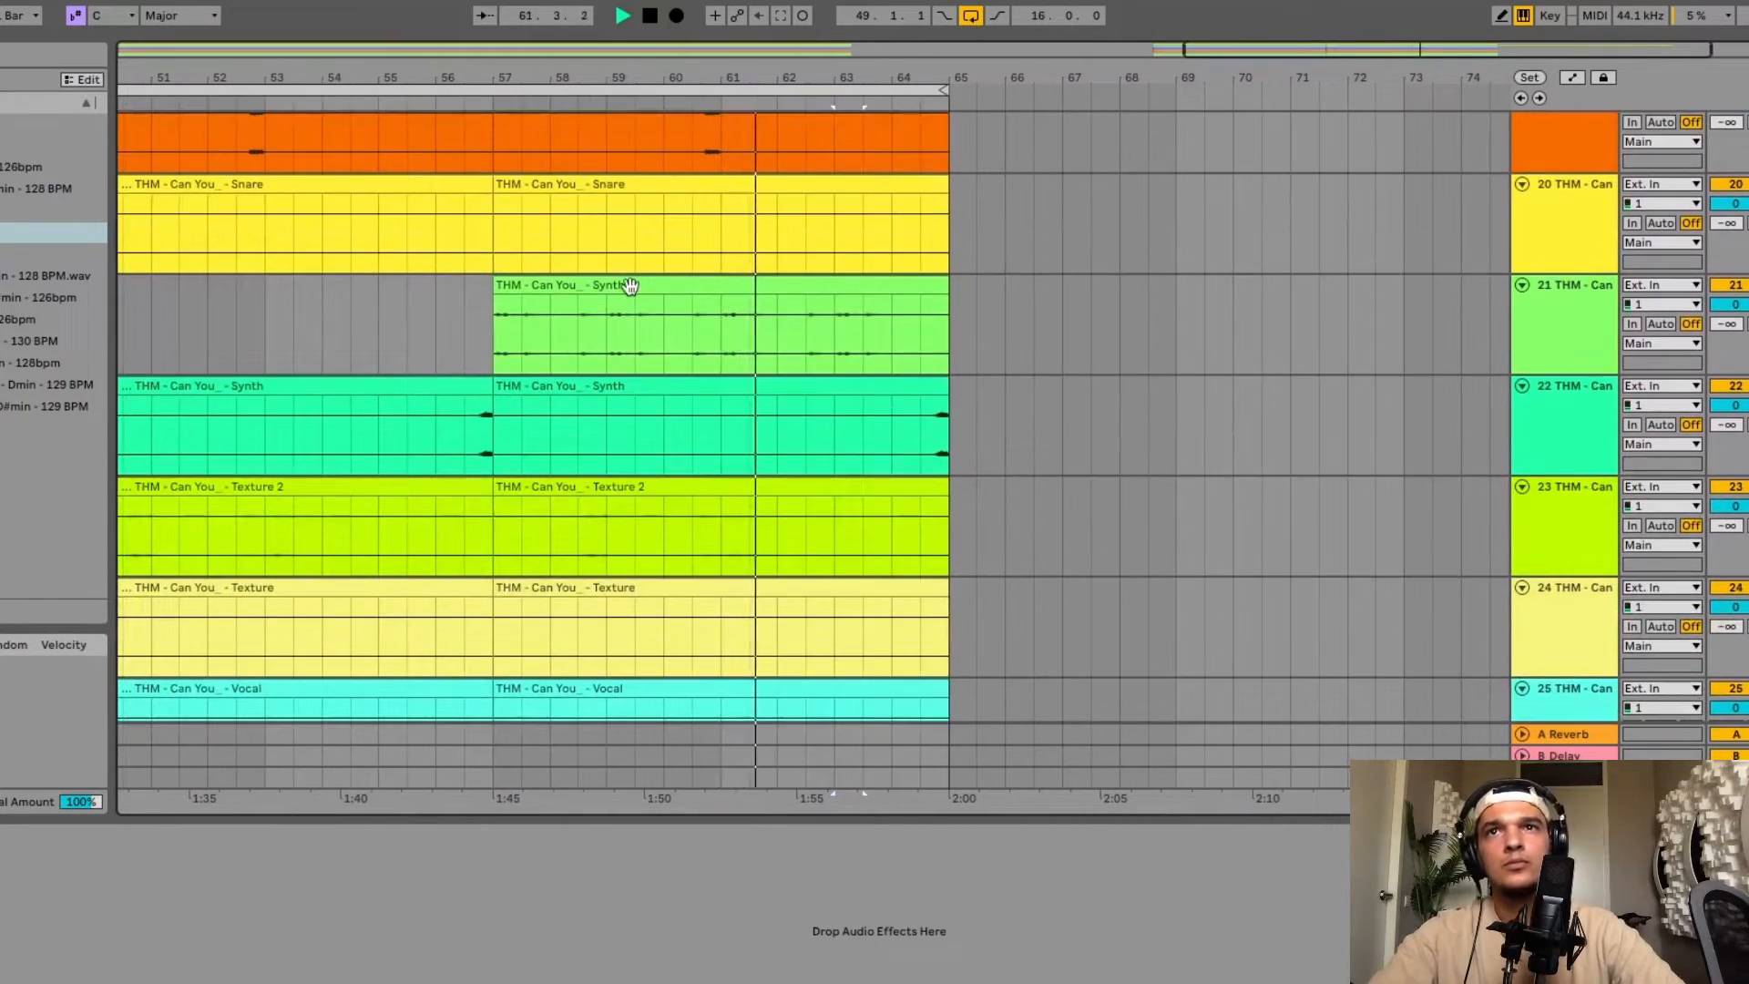
click(630, 287)
scroll(631, 287, down, 6)
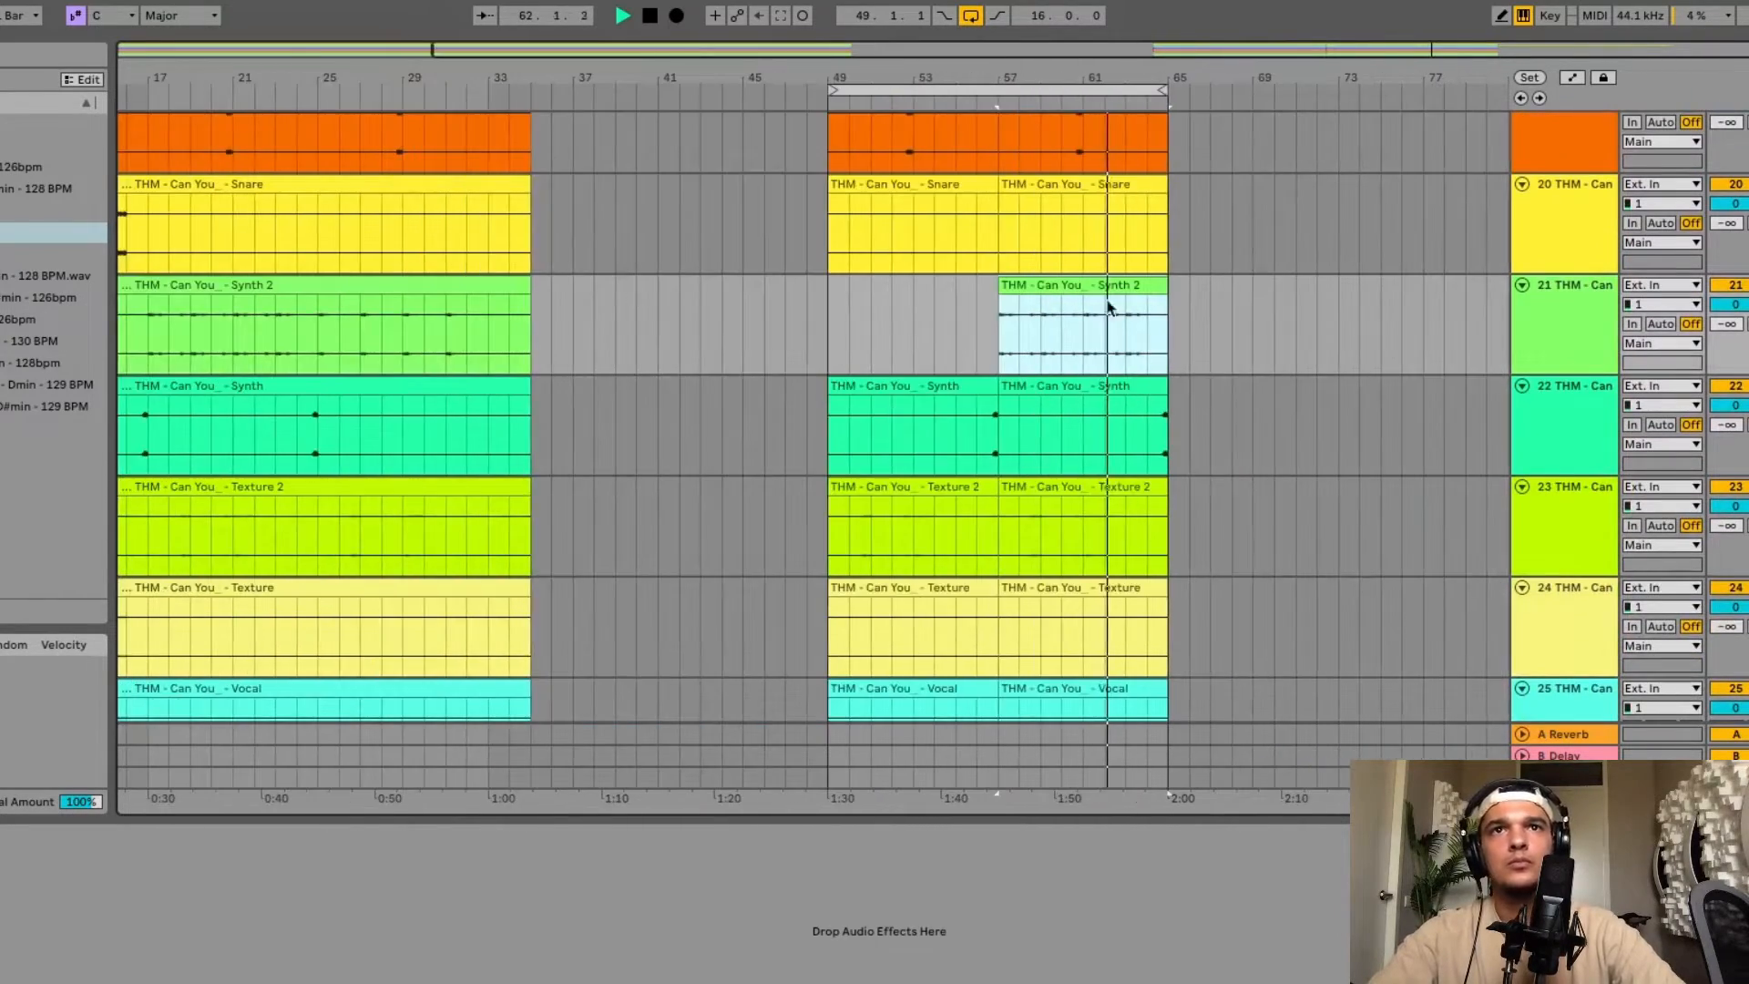
scroll(1115, 305, up, 20)
scroll(1272, 285, up, 5)
scroll(1273, 285, right, 3)
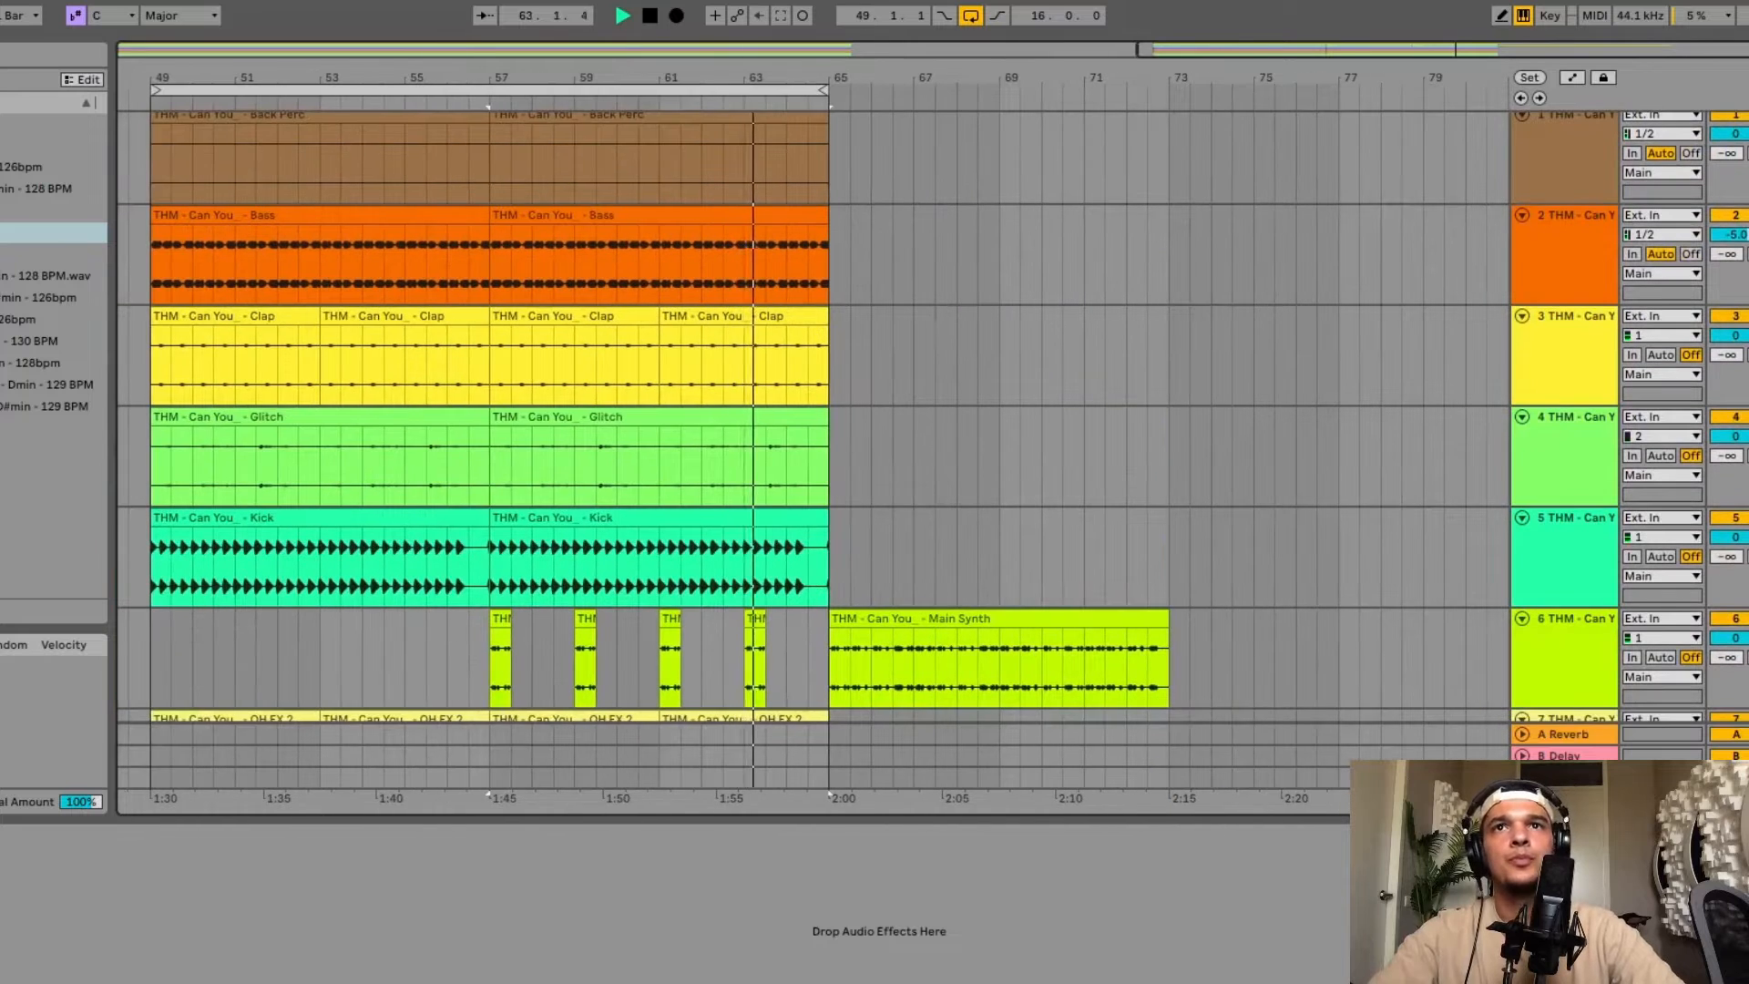
Switch off the arrangement loop and play back the drop.
click(971, 17)
scroll(925, 460, down, 3)
click(923, 455)
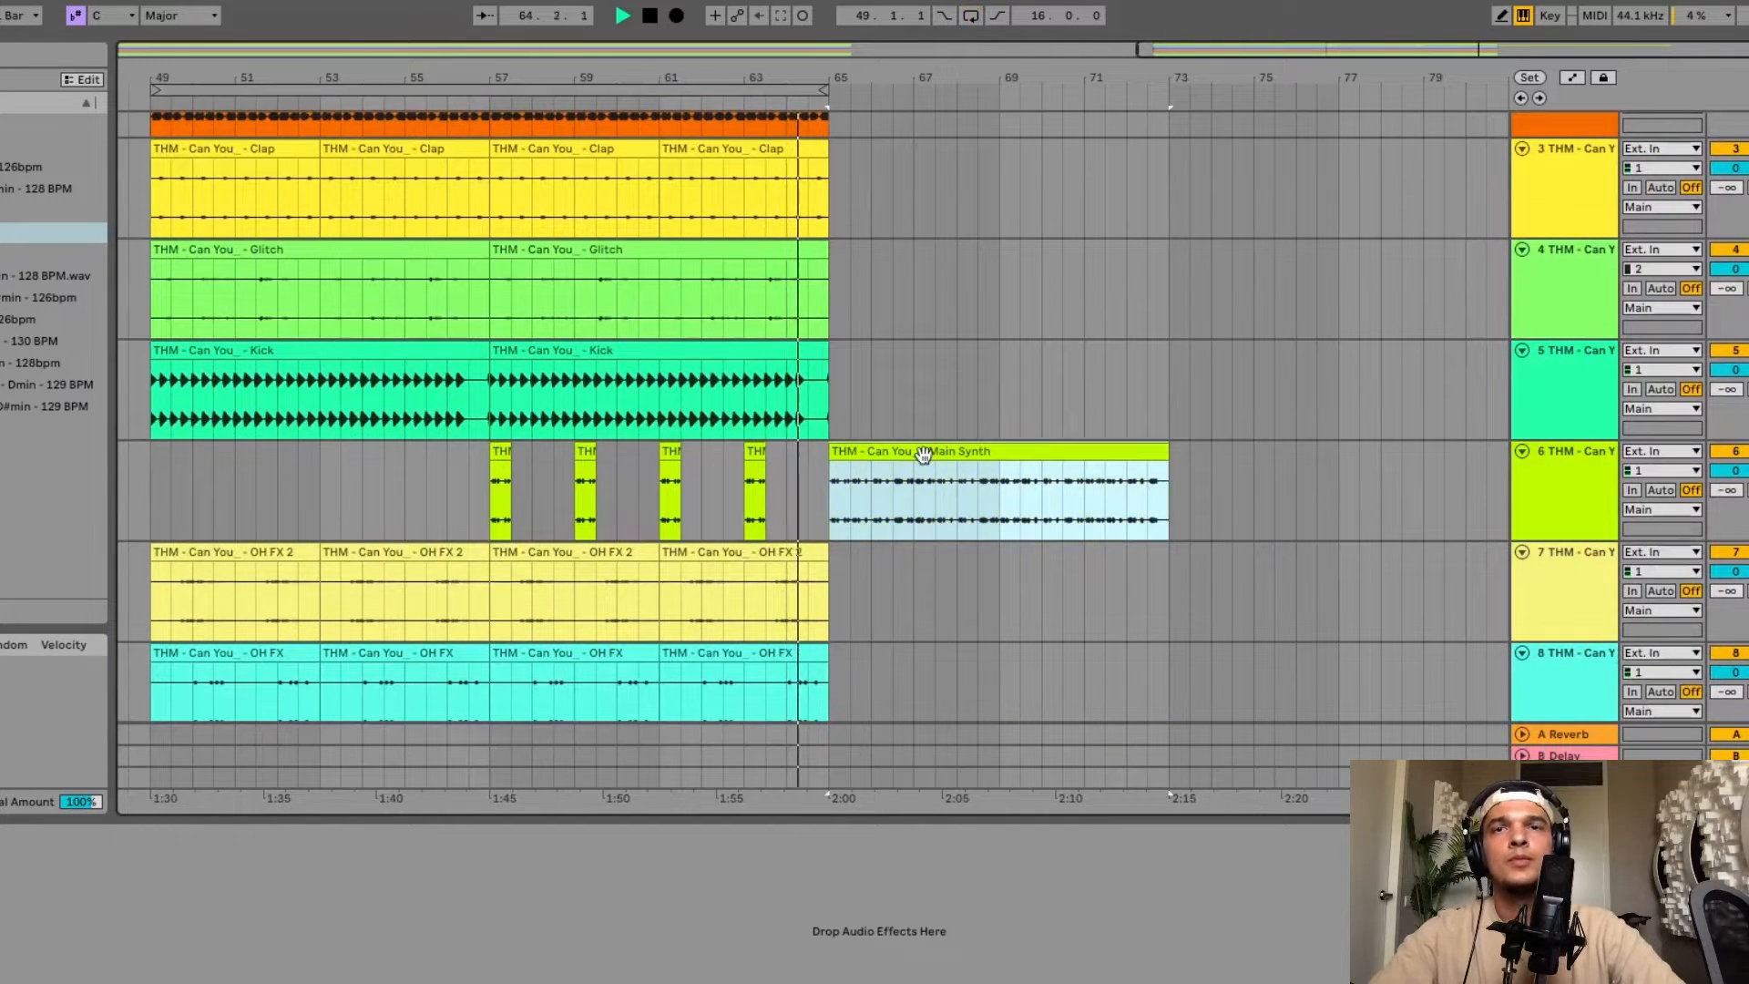
scroll(924, 454, down, 1)
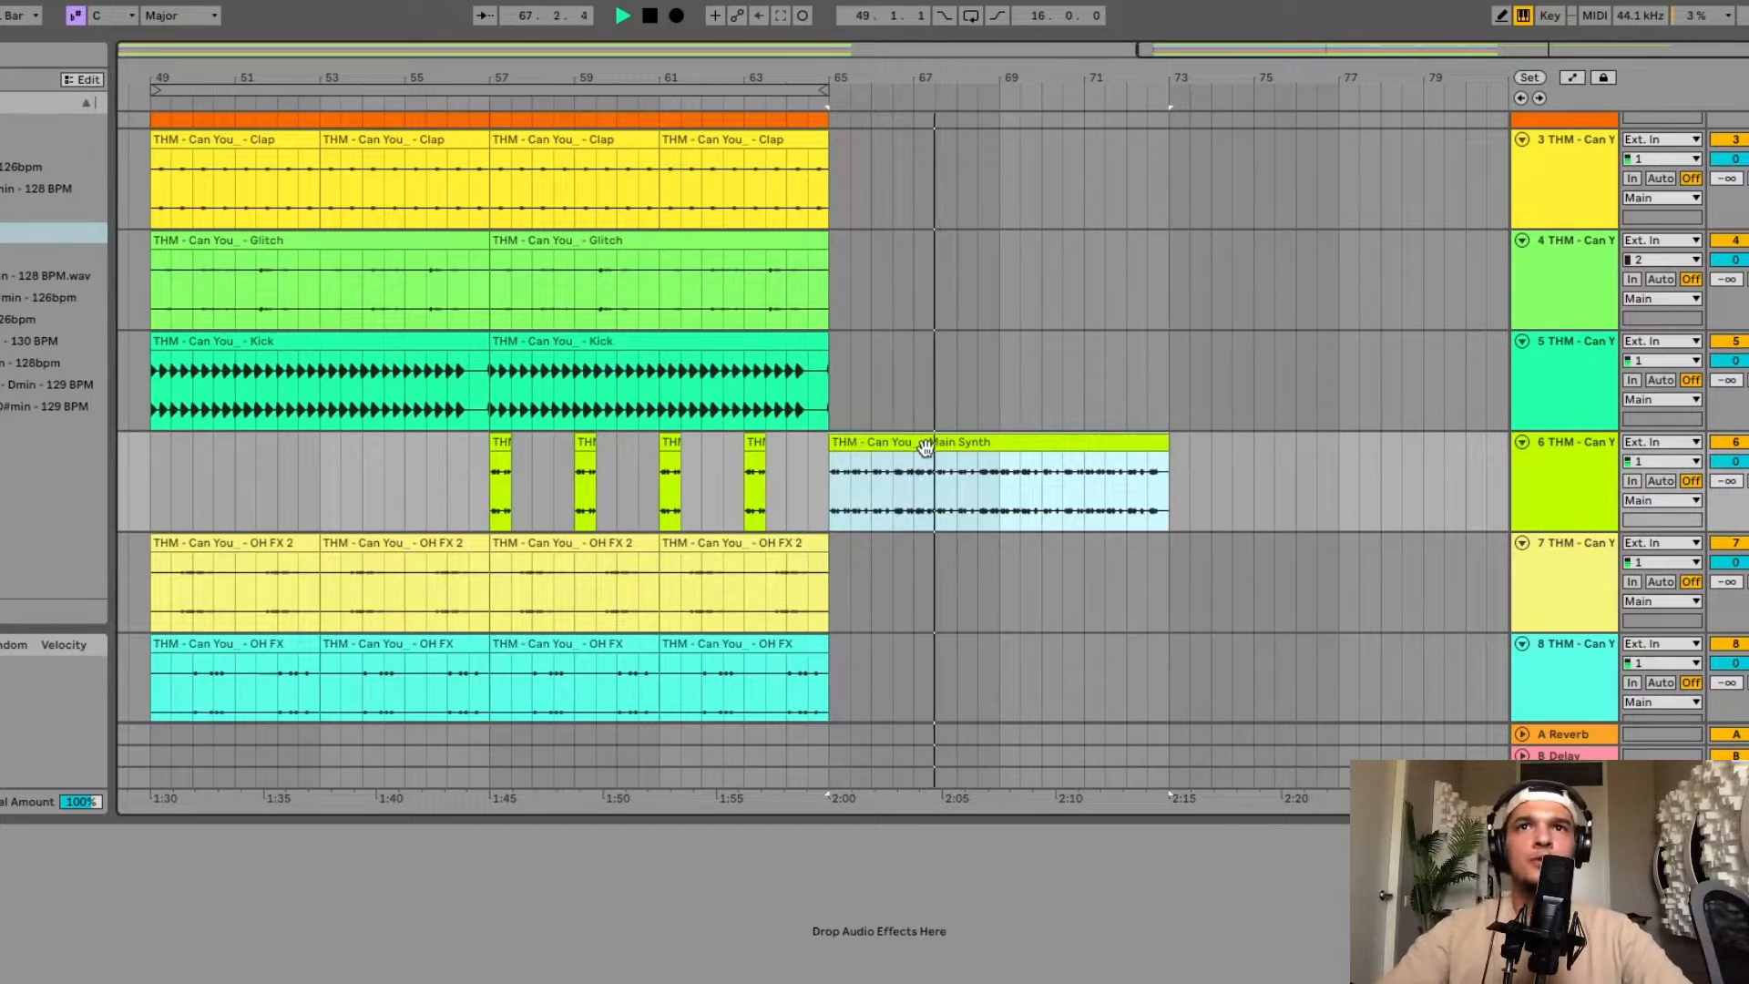
key(space)
Duplicate the last Clap clip twice to extend the clap through bar 73.
scroll(830, 330, up, 4)
scroll(830, 330, left, 1)
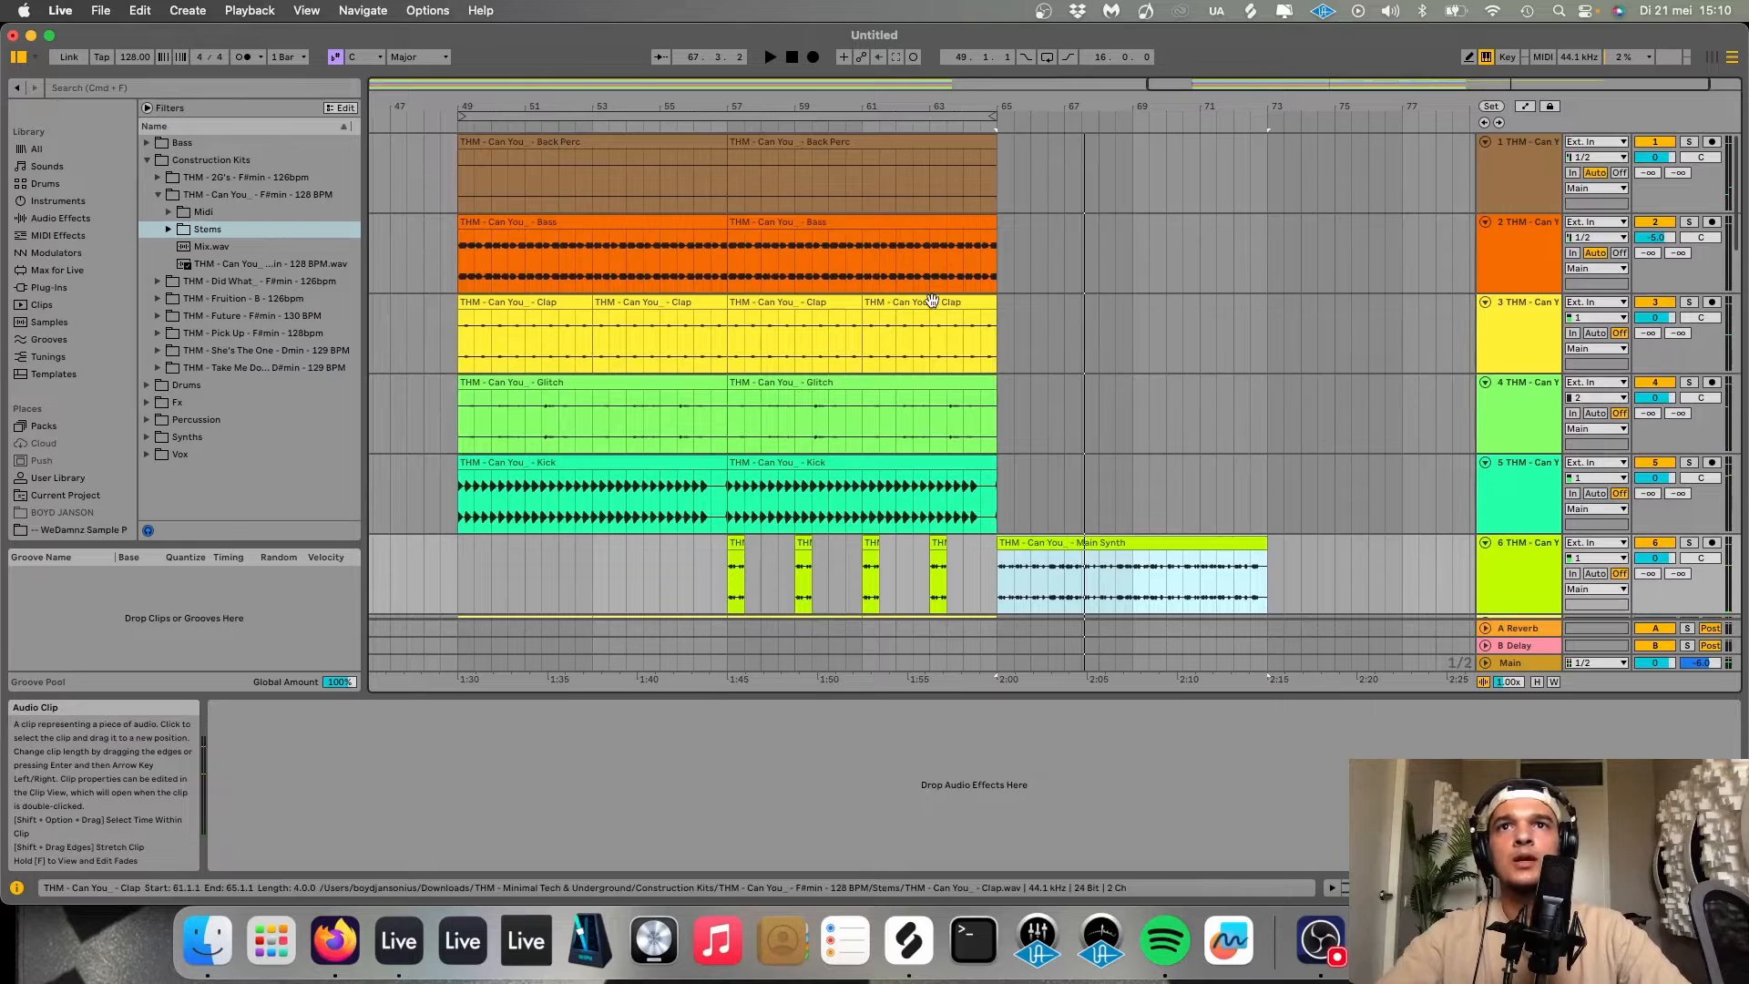
click(931, 301)
key(super+d)
key(super+d)
click(995, 343)
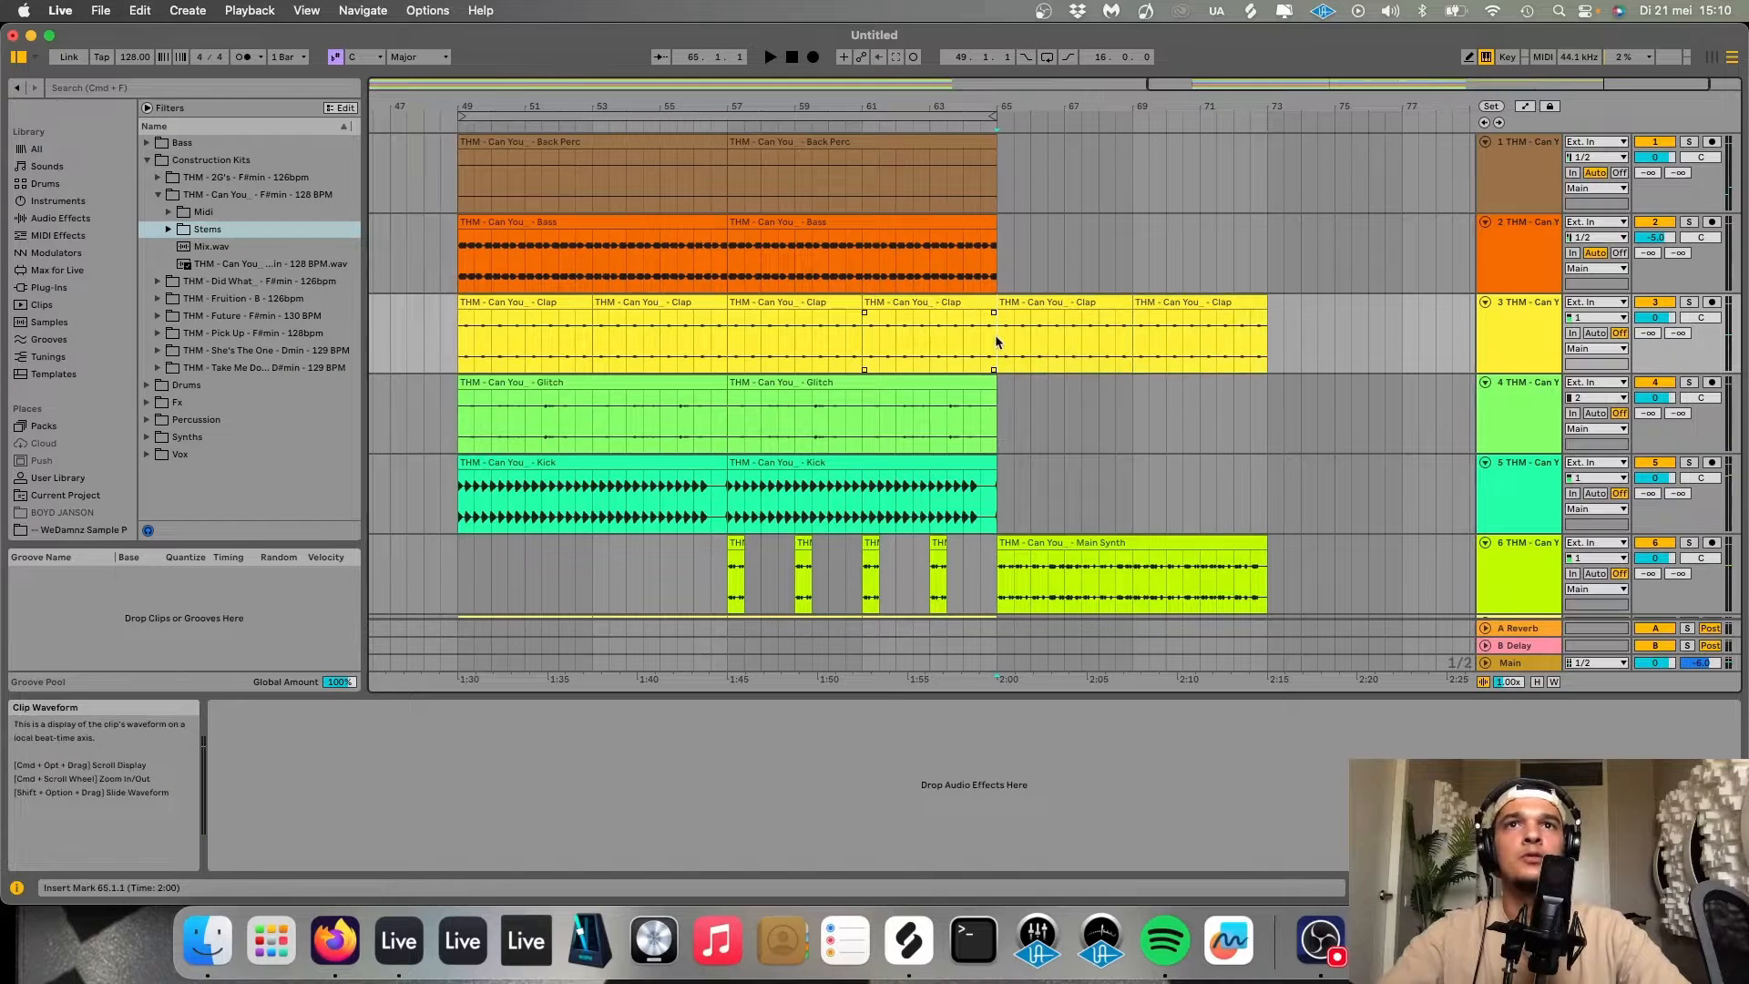
Duplicate the last Glitch clip to extend it through bar 73 and start playback.
click(971, 398)
key(super+d)
key(space)
scroll(1041, 483, down, 3)
scroll(1041, 483, right, 1)
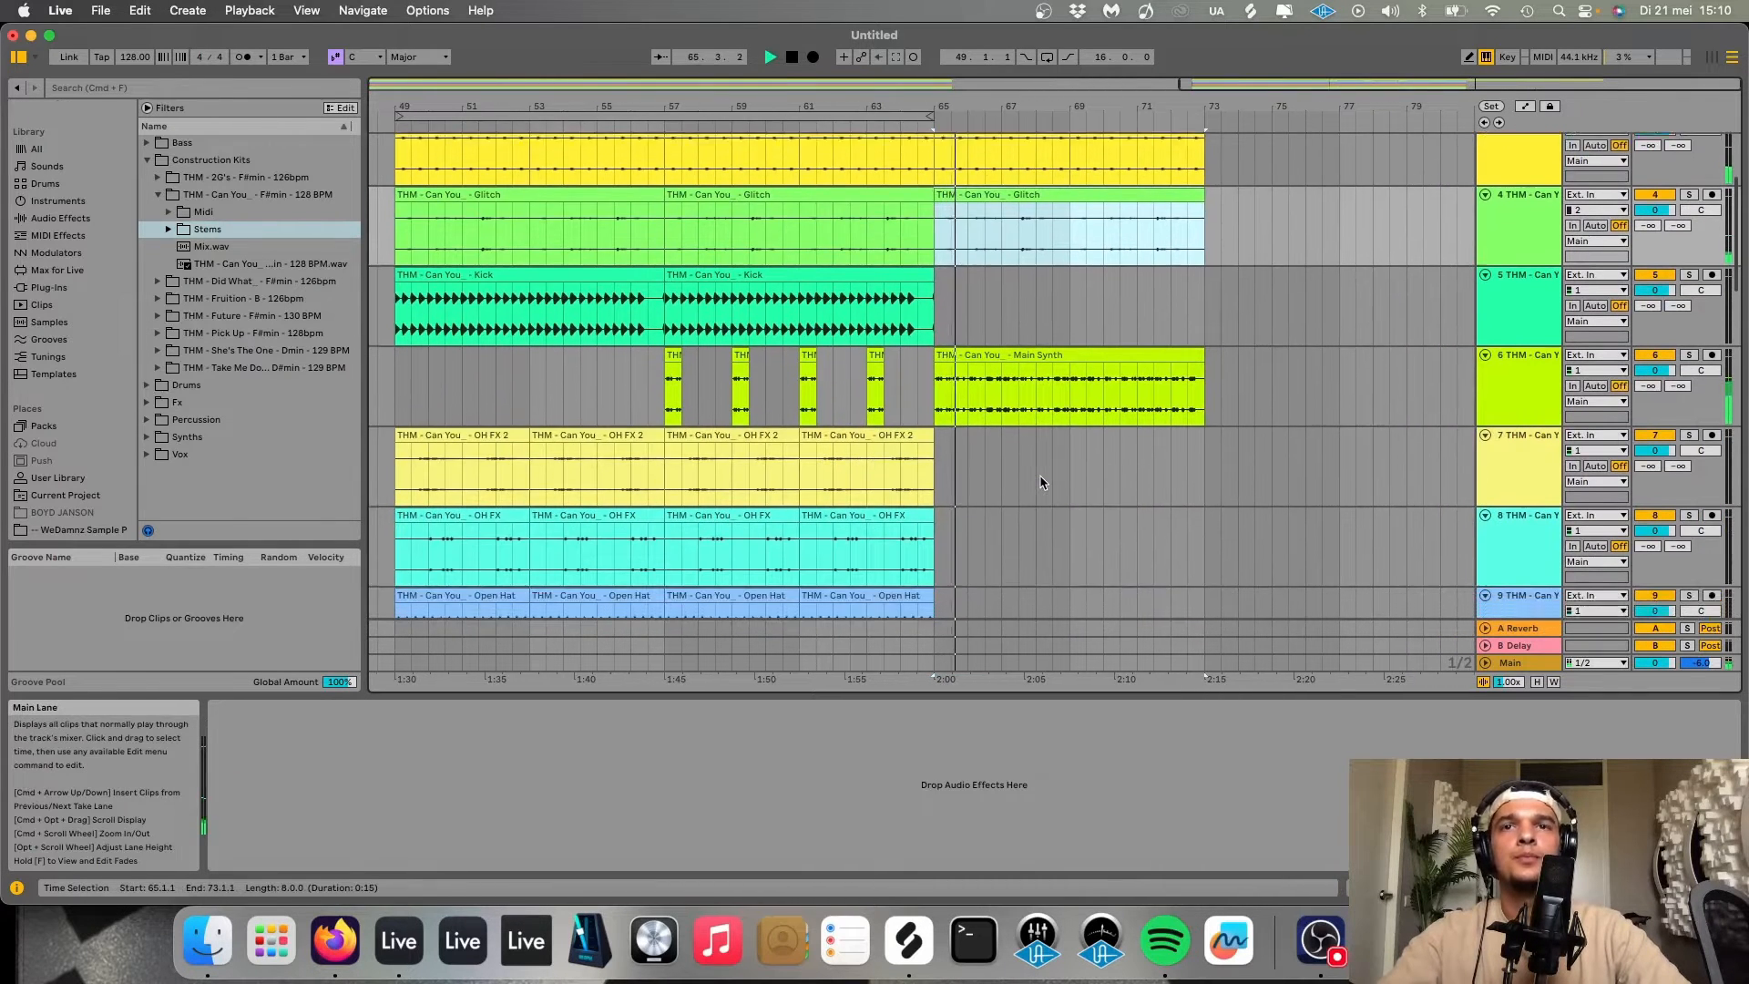
Duplicate the last Open Hat clip to extend the open hat through bar 73.
scroll(1041, 483, down, 4)
click(914, 432)
key(super+d)
key(super+d)
Duplicate the selected Main Synth clip again to continue it after bar 81.
scroll(1066, 414, up, 1)
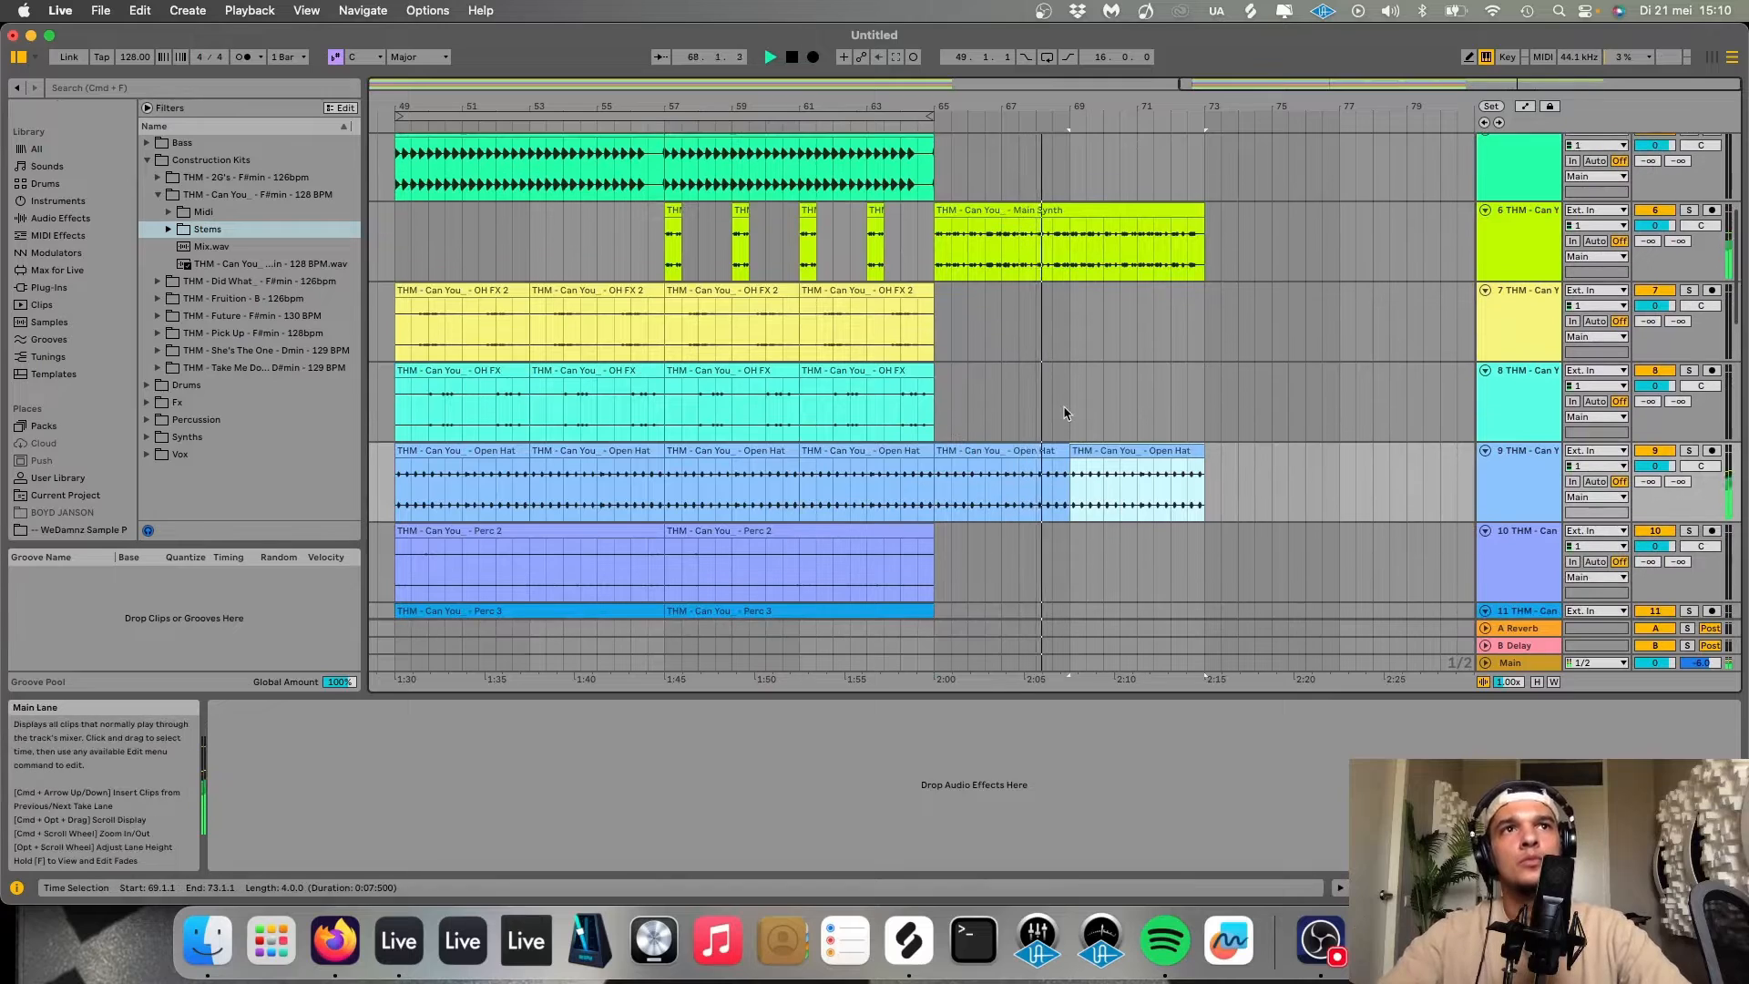
scroll(1066, 413, up, 1)
scroll(1066, 414, right, 1)
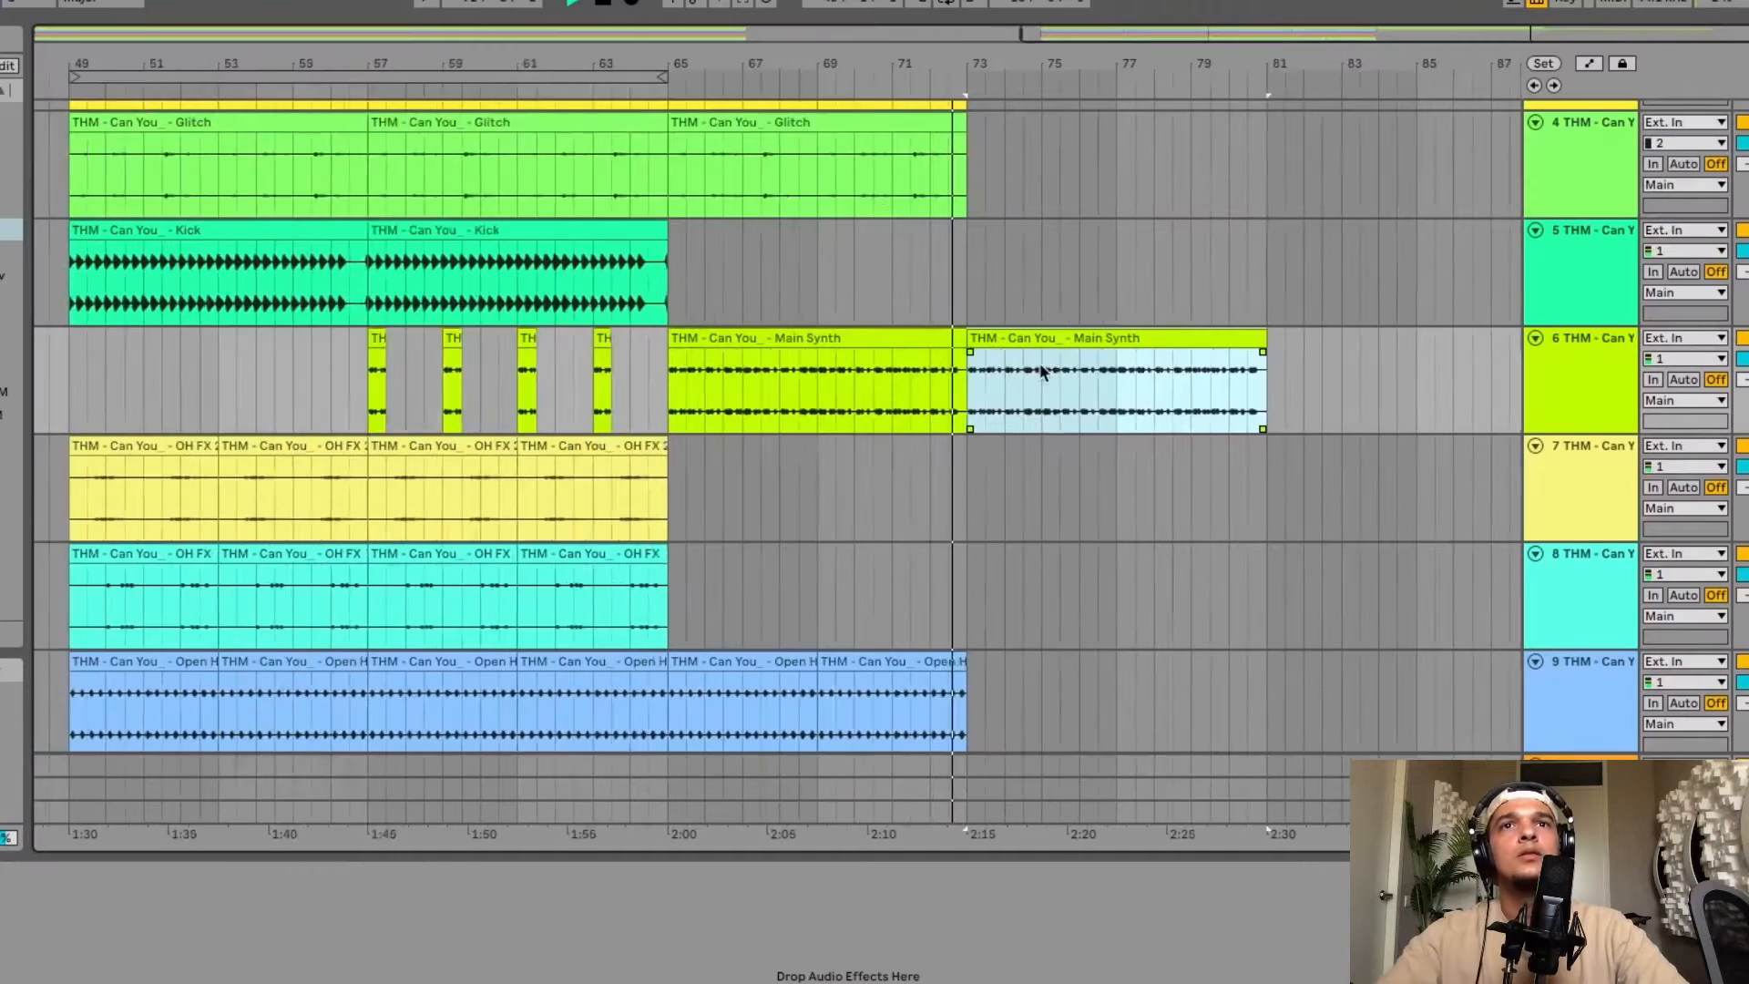
scroll(1040, 372, up, 2)
scroll(1040, 372, down, 5)
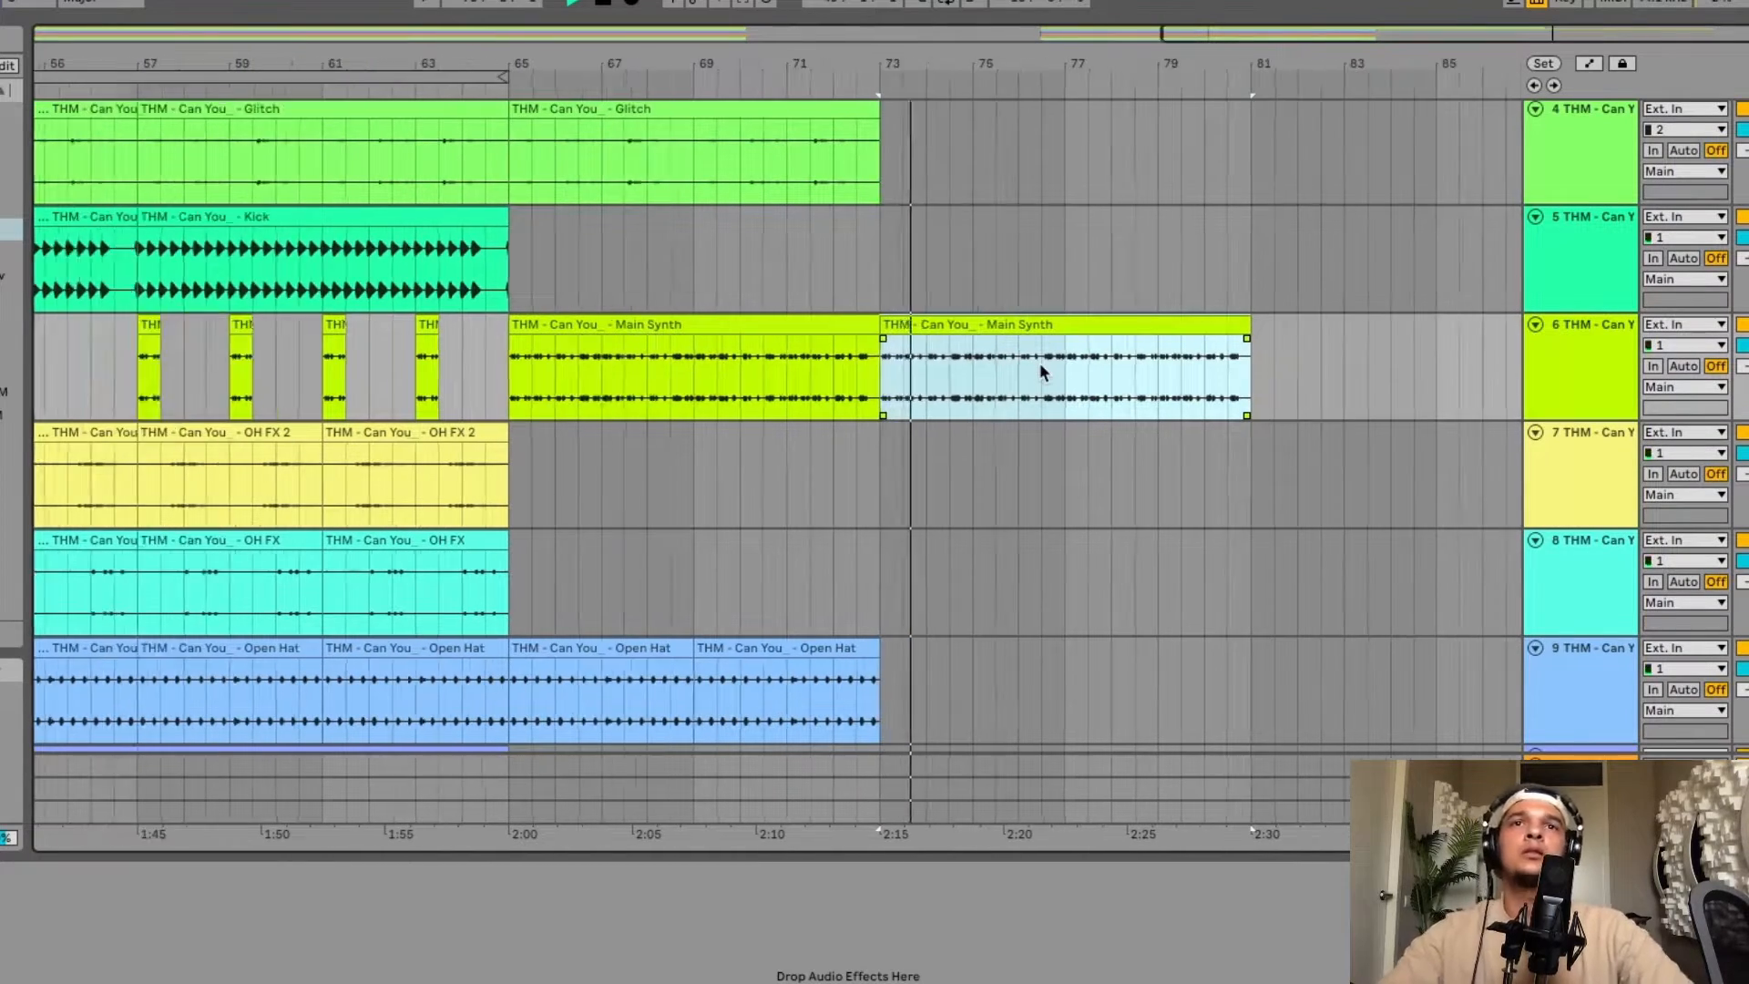
key(super+d)
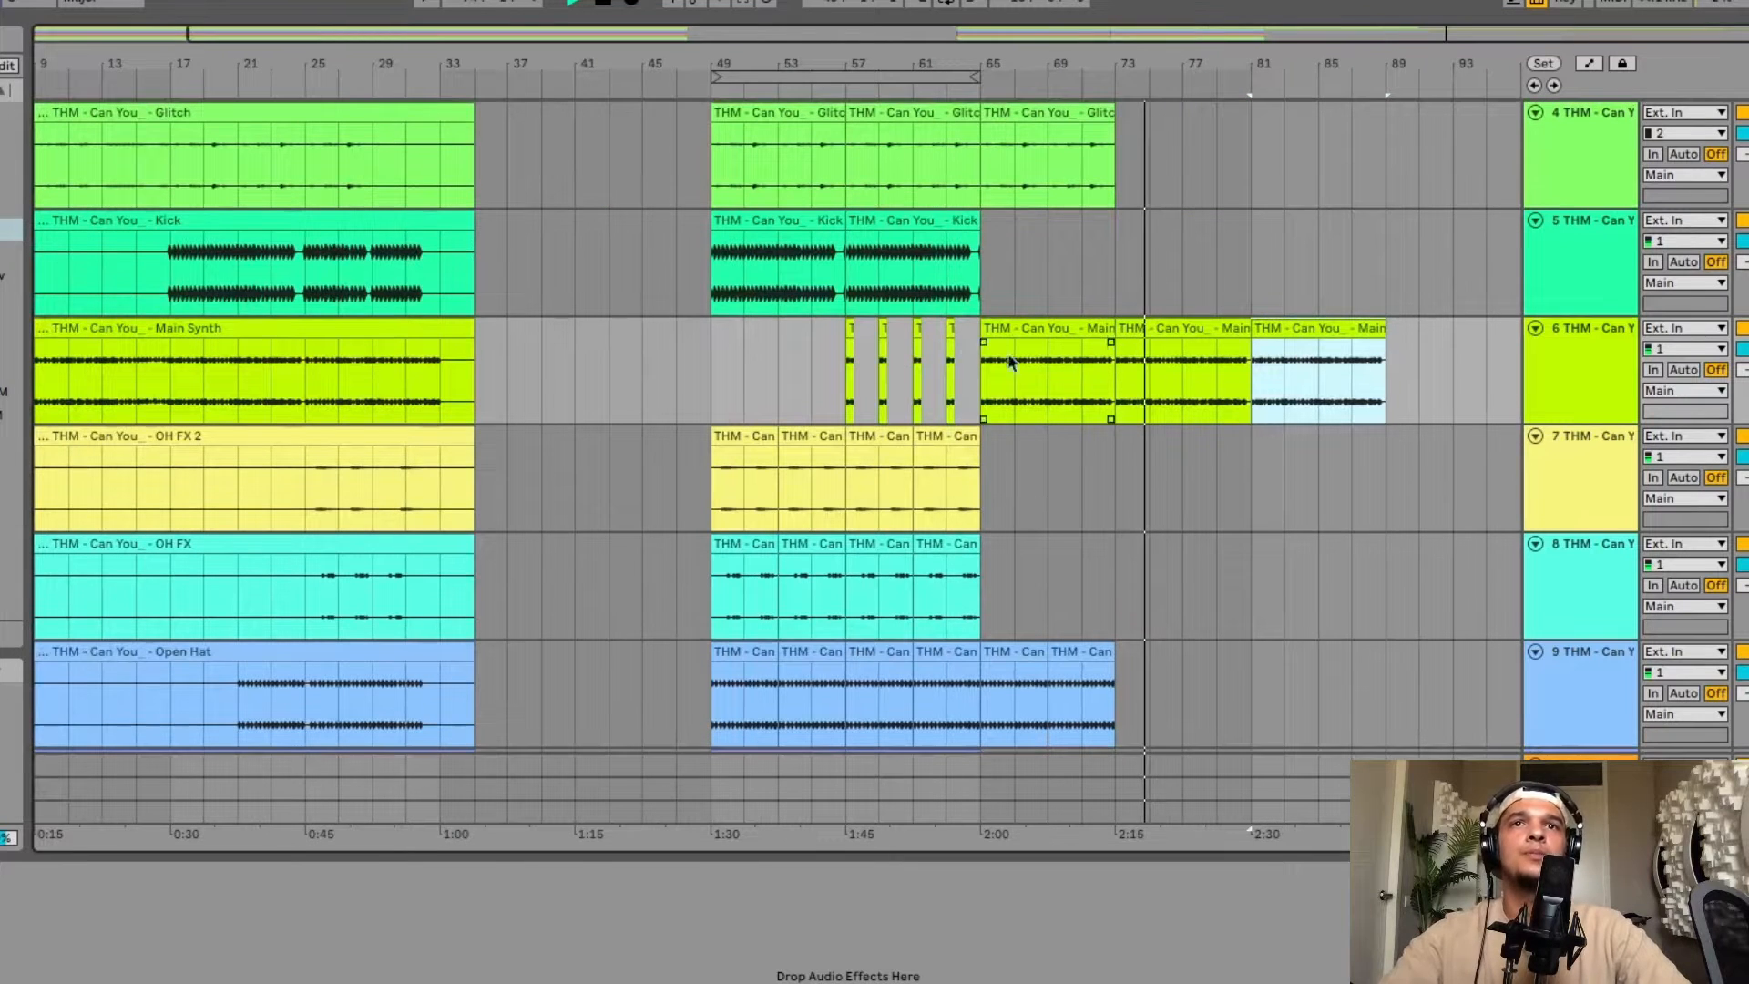
Loop the Kick clip's bars 49–57, move the loop to bars 81–89 and paste the copied section across all tracks there.
click(719, 291)
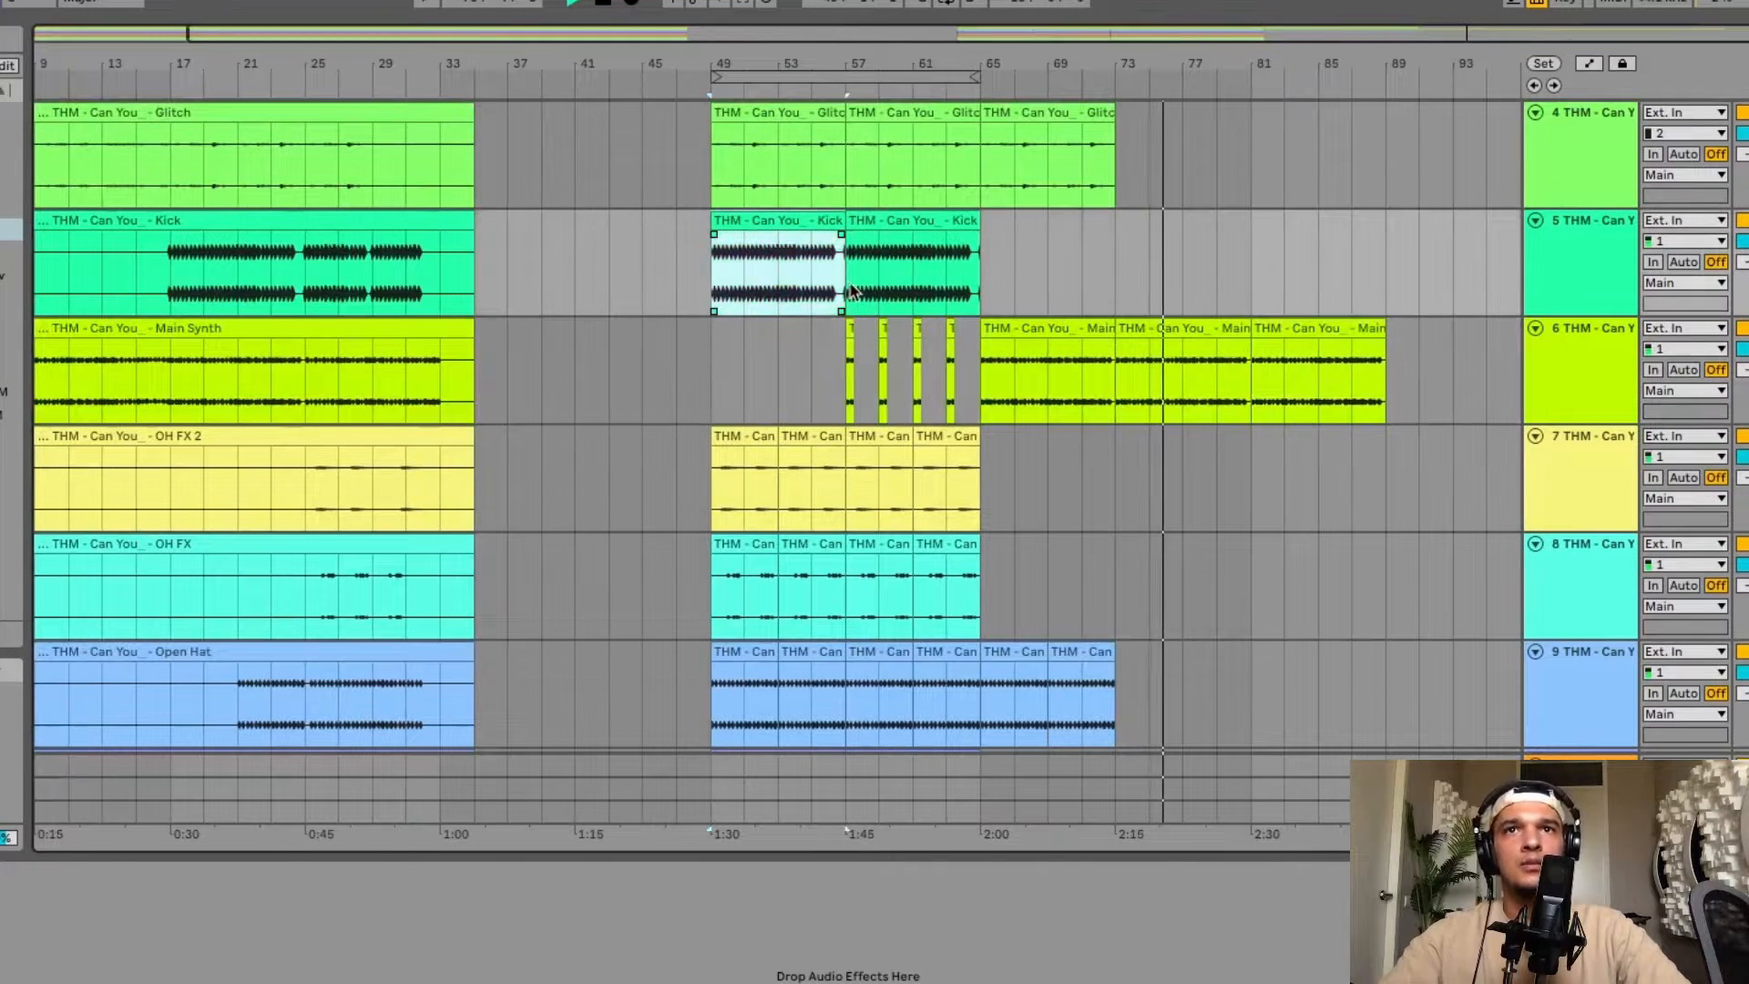
key(super+l)
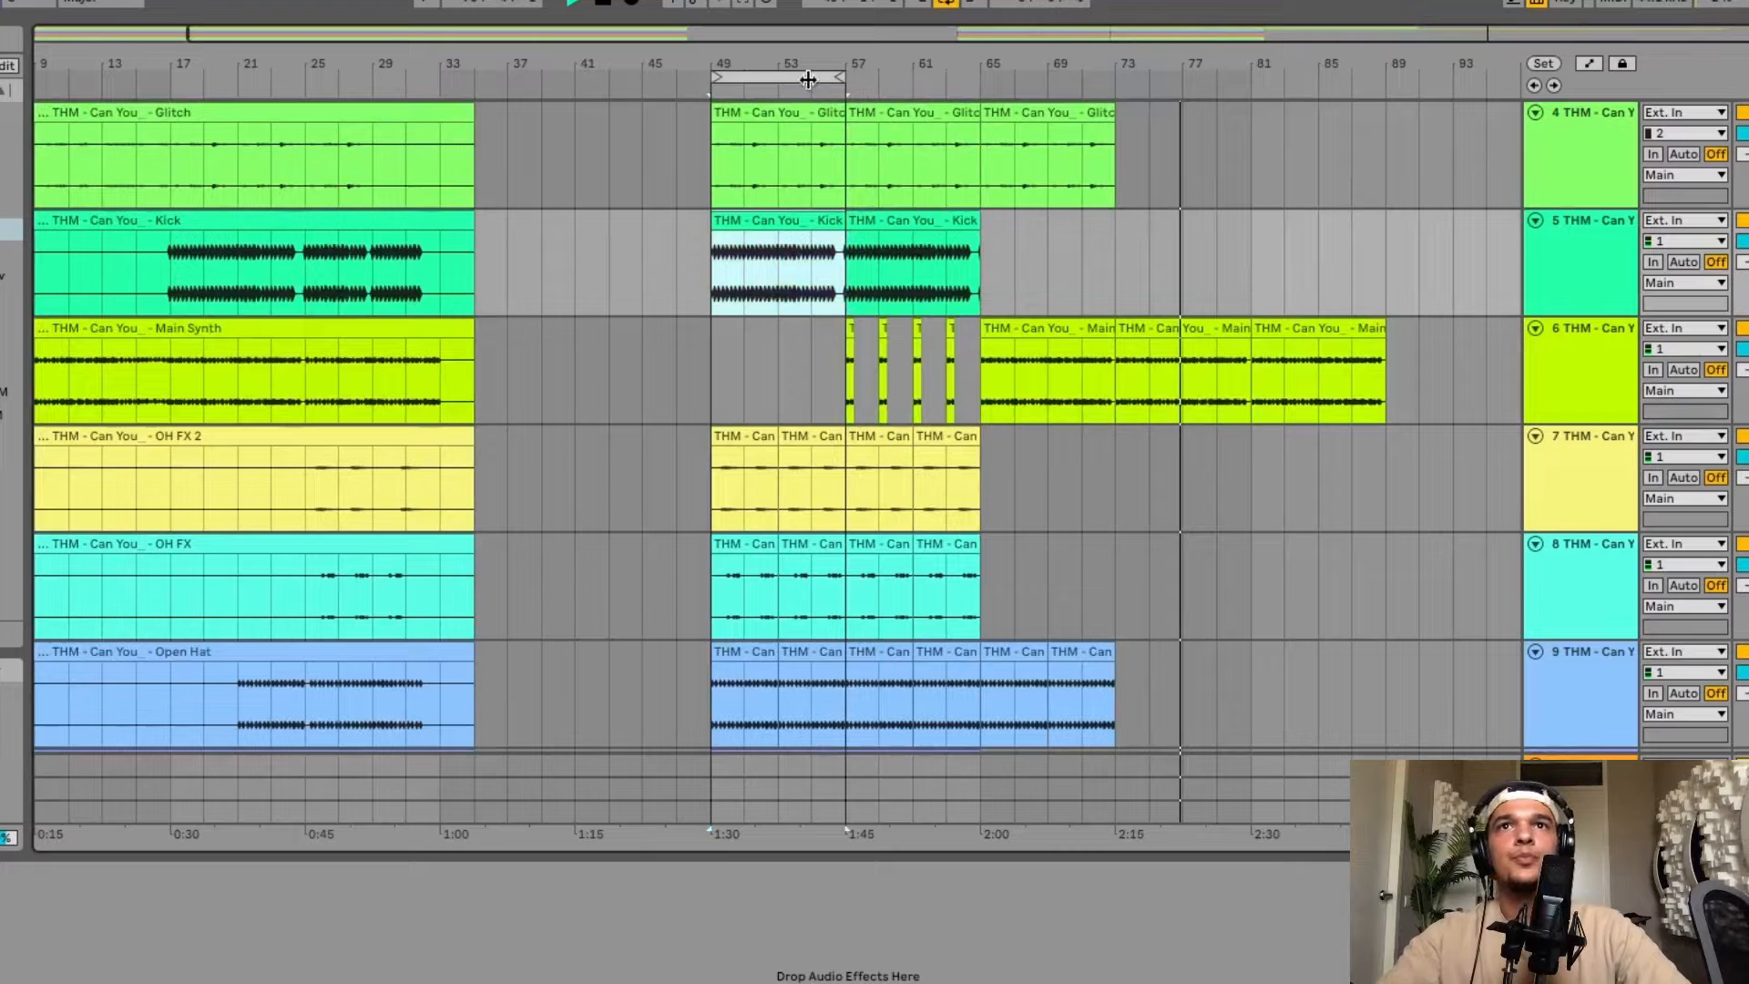
click(804, 79)
drag(780, 78, 1317, 75)
key(super+v)
Duplicate the bar 81–89 section across all tracks into bars 89–97 and extend the loop end to bar 97.
scroll(1286, 315, up, 3)
scroll(1287, 315, right, 4)
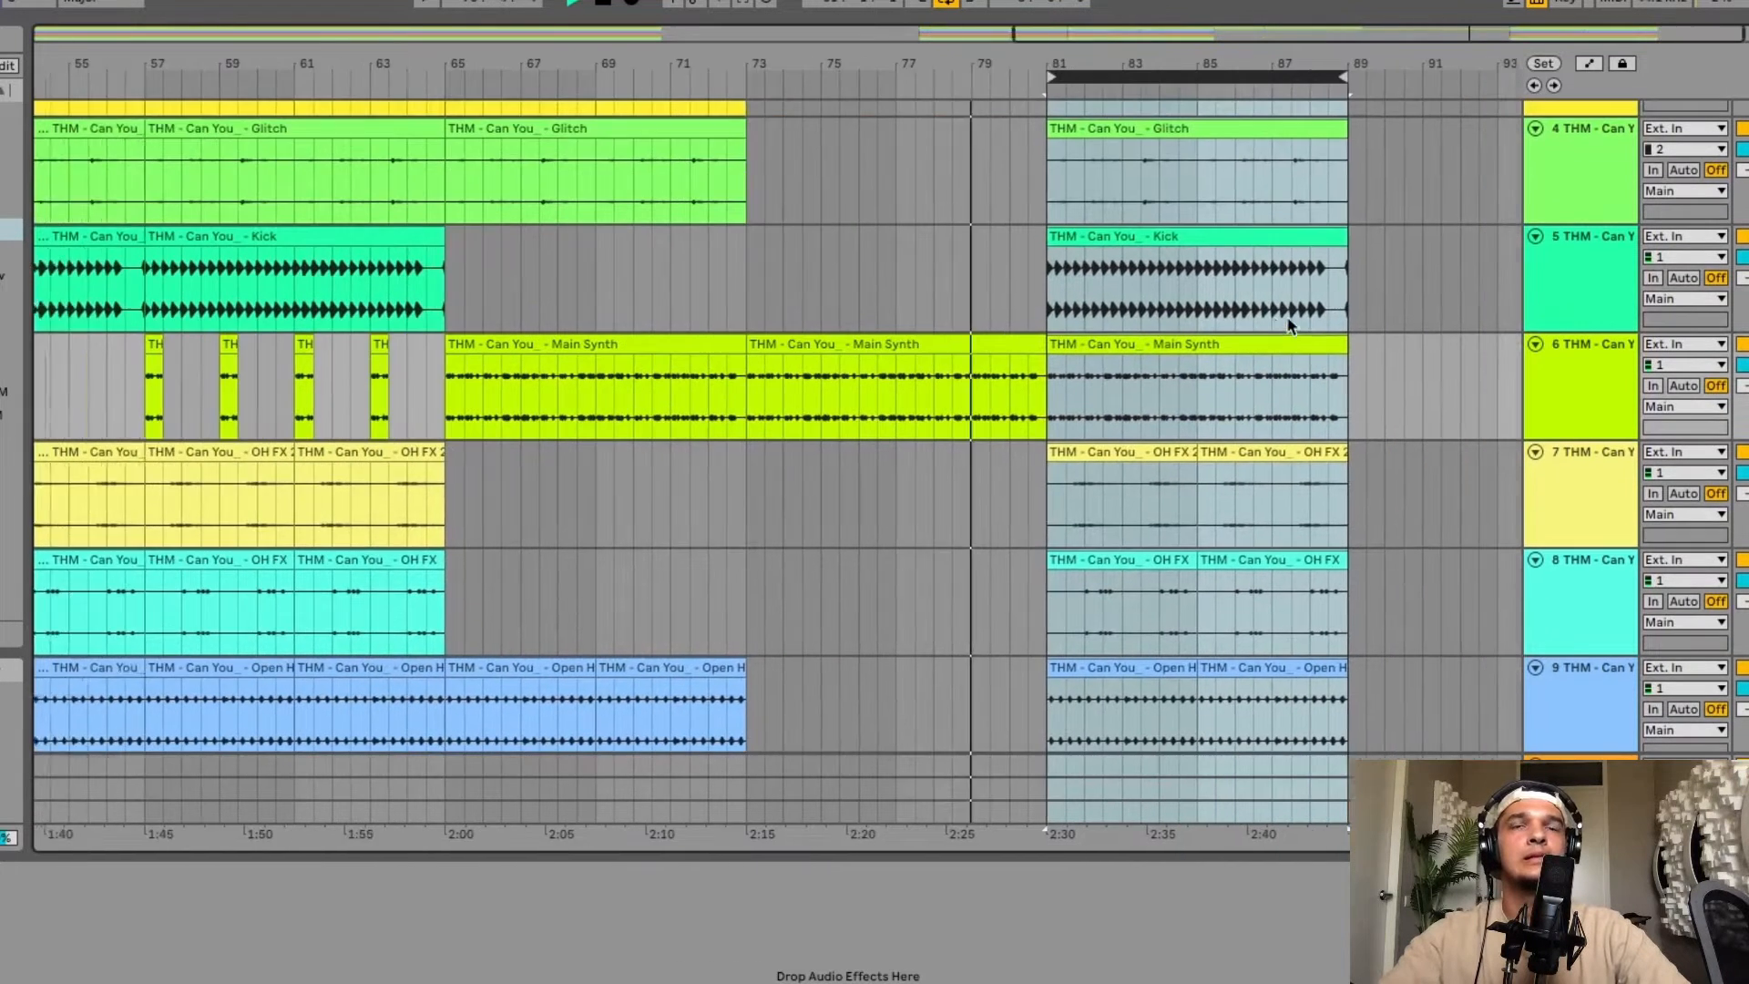
scroll(1073, 481, down, 3)
scroll(1073, 480, down, 10)
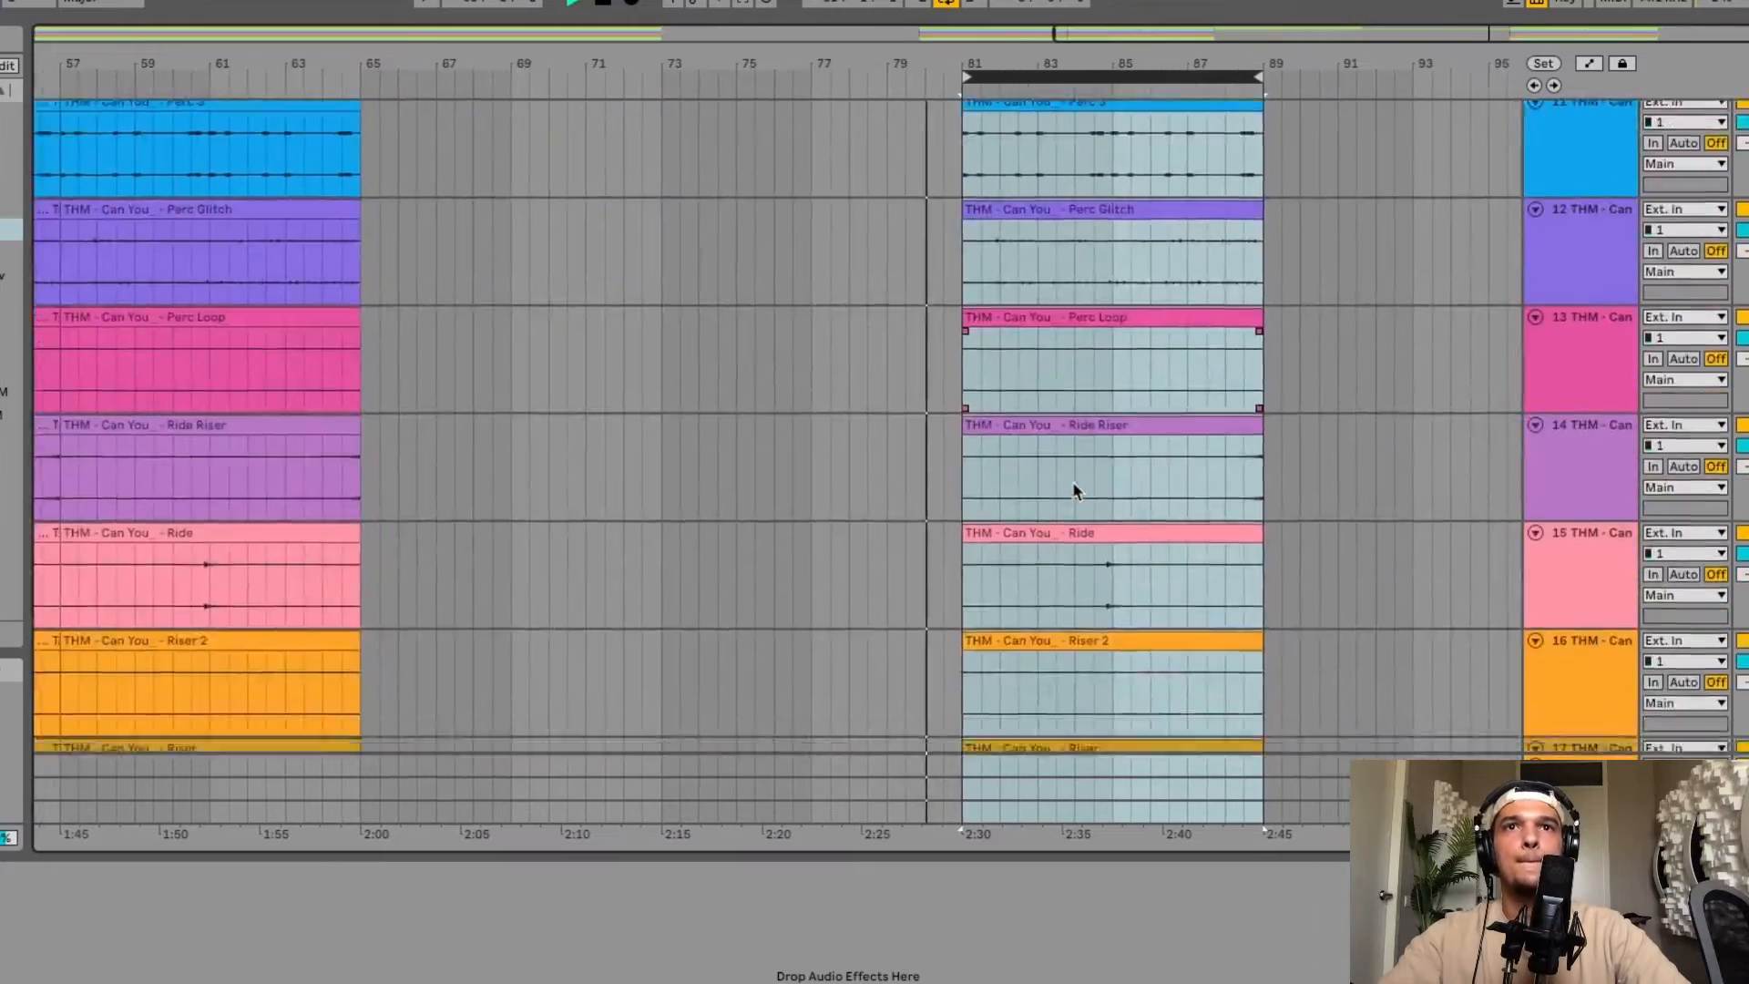
scroll(1073, 483, up, 10)
scroll(1073, 483, down, 4)
scroll(1174, 327, up, 4)
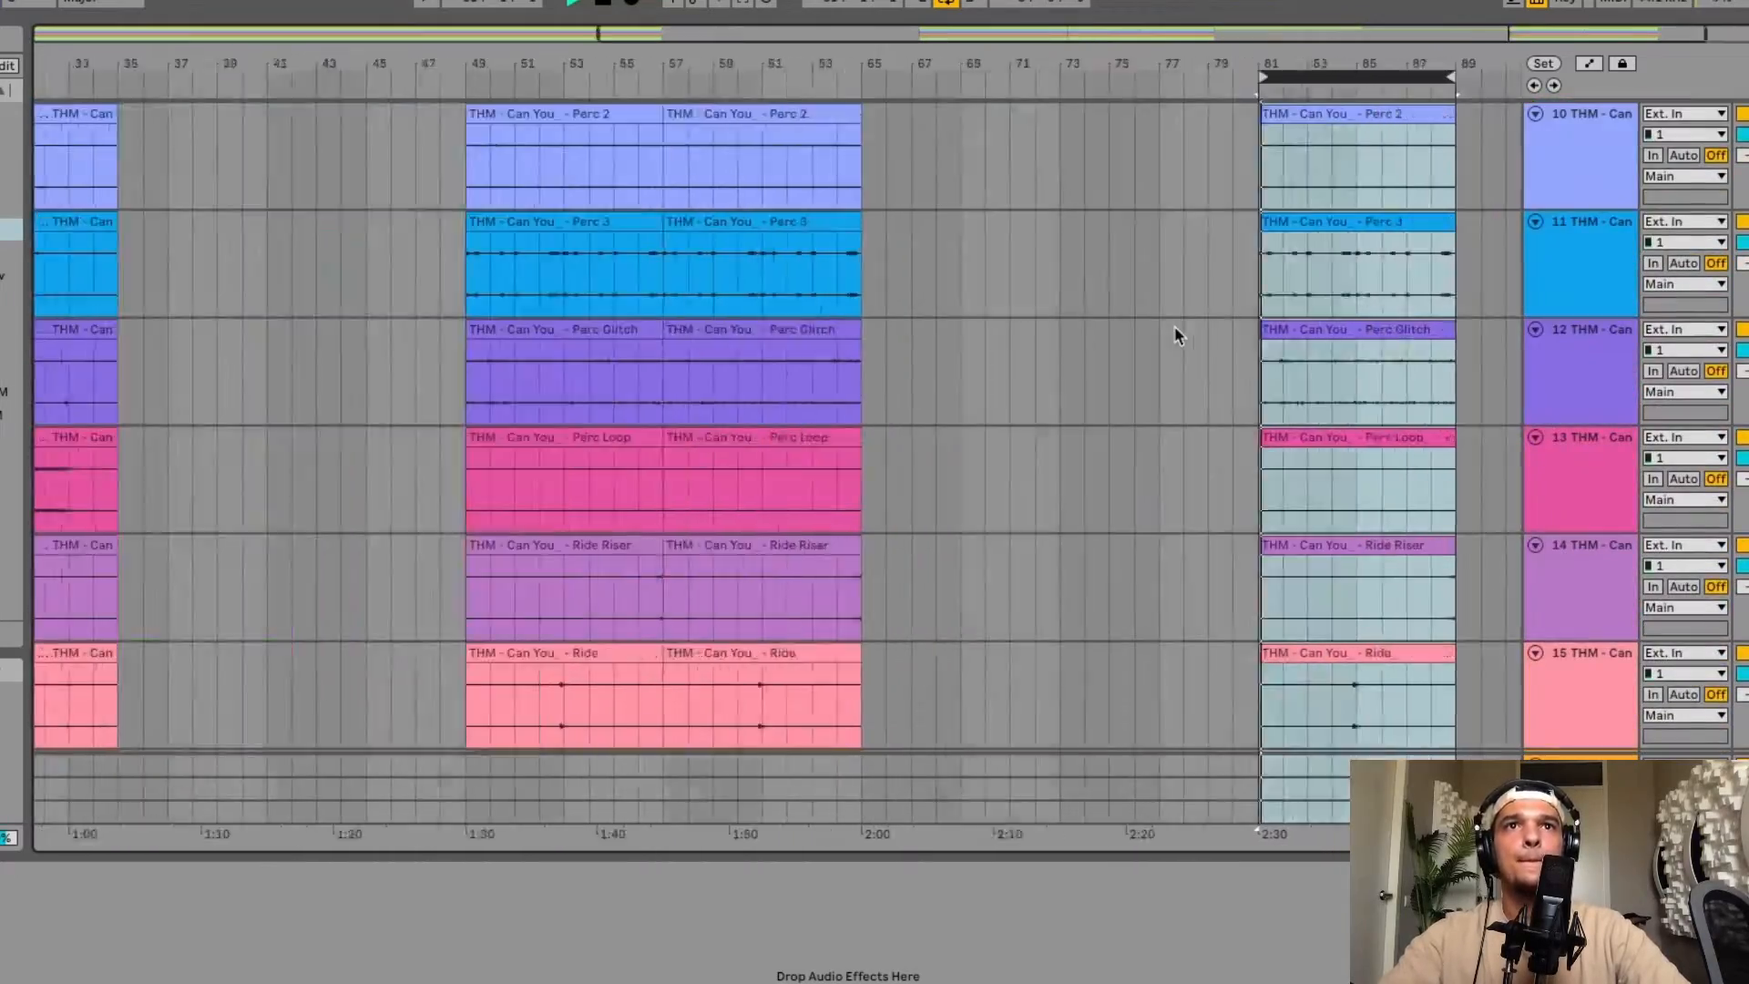
scroll(1174, 327, right, 4)
scroll(1174, 327, up, 6)
scroll(1174, 335, up, 2)
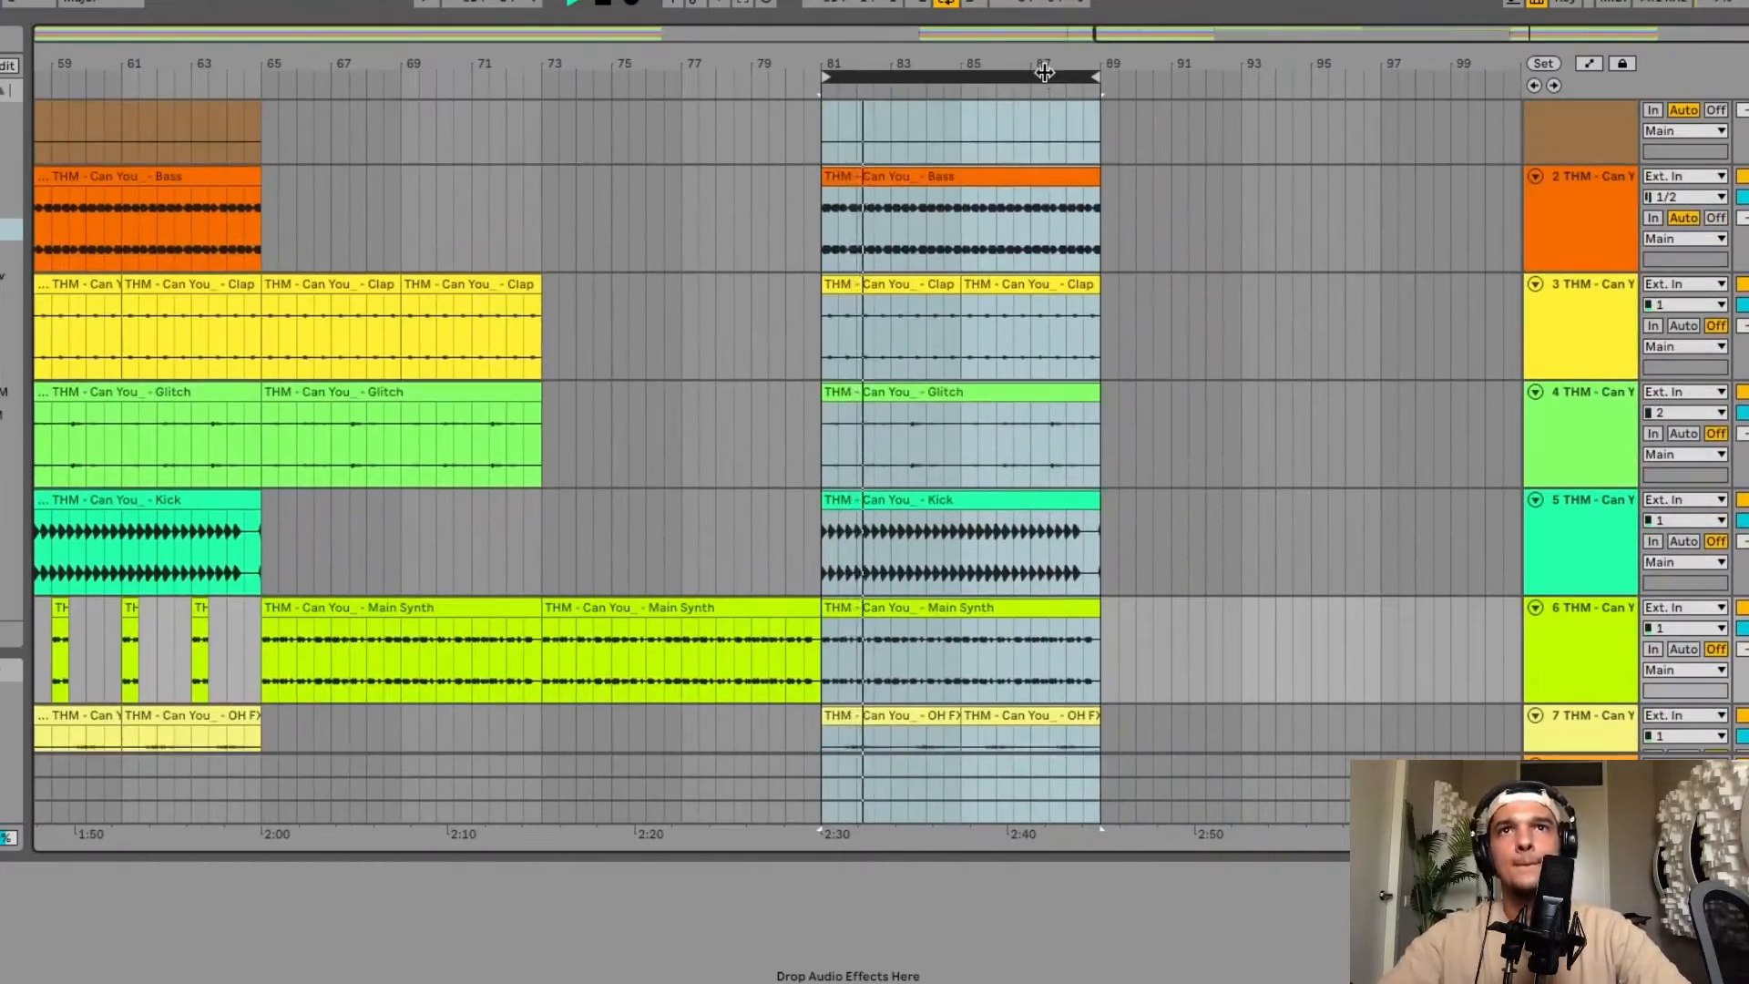
key(ctrl+d)
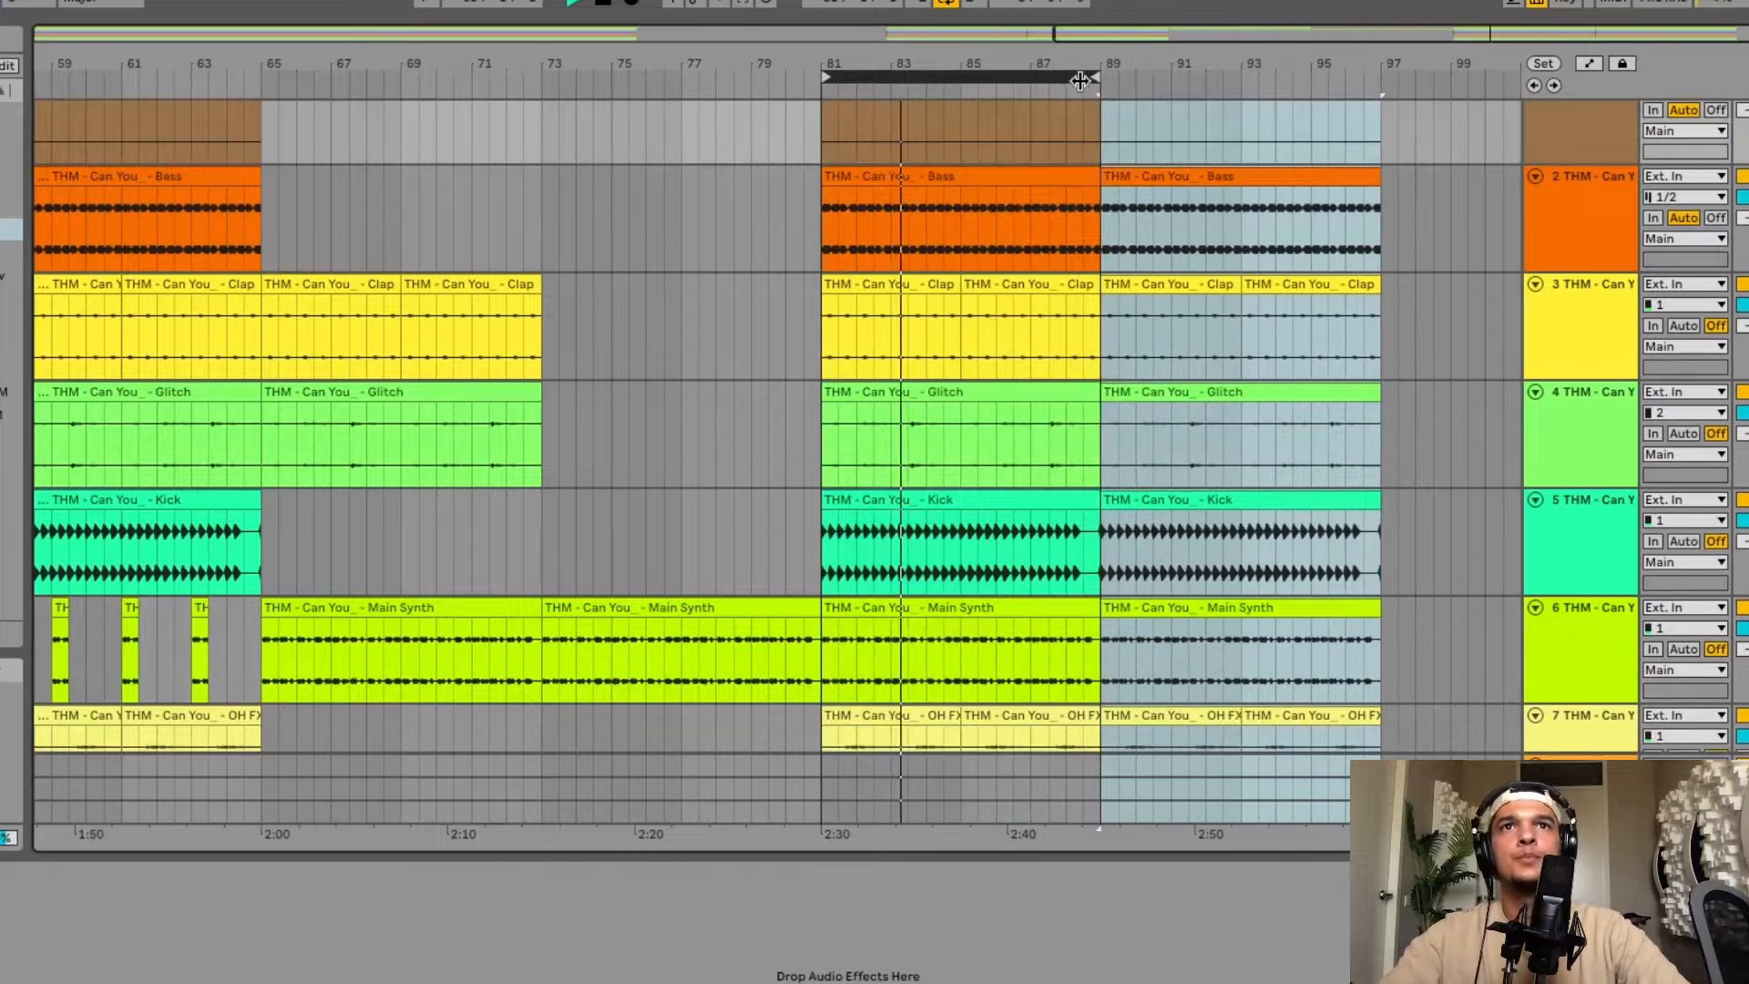
drag(1103, 74, 1384, 72)
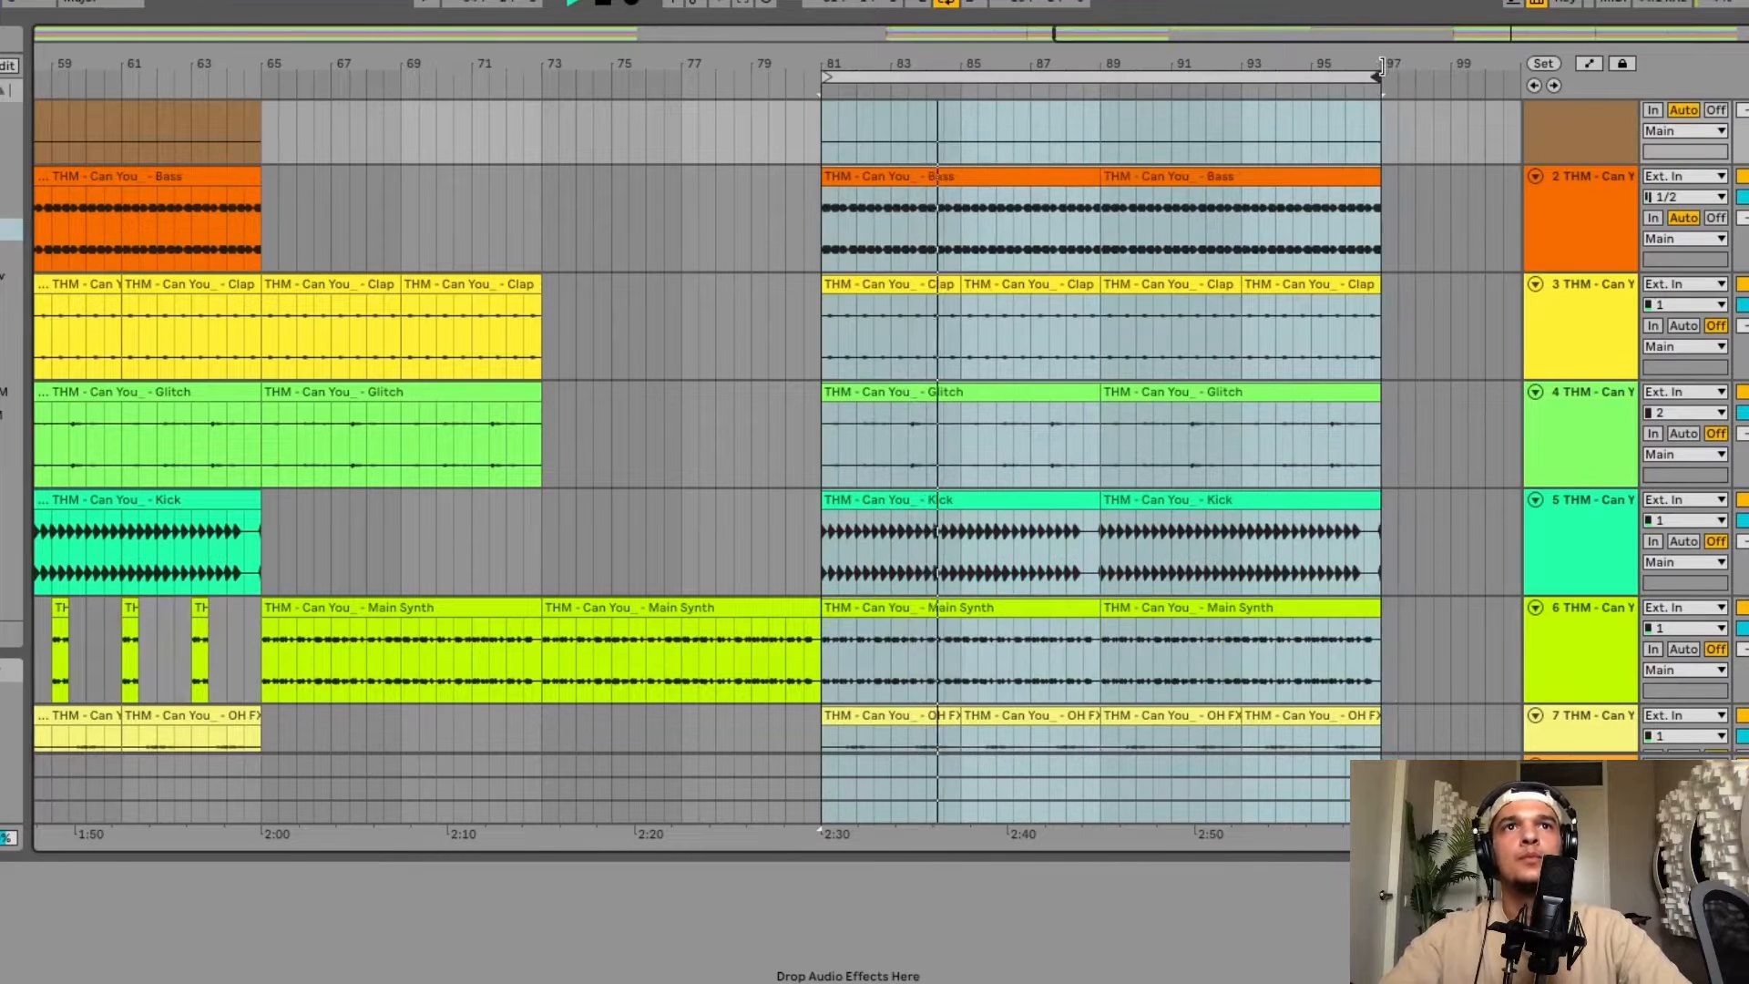
Paste the Synth 2 clip at bar 89 on the Synth 2 track.
scroll(1034, 540, down, 10)
scroll(1036, 539, down, 3)
scroll(1027, 495, up, 6)
scroll(1027, 495, right, 2)
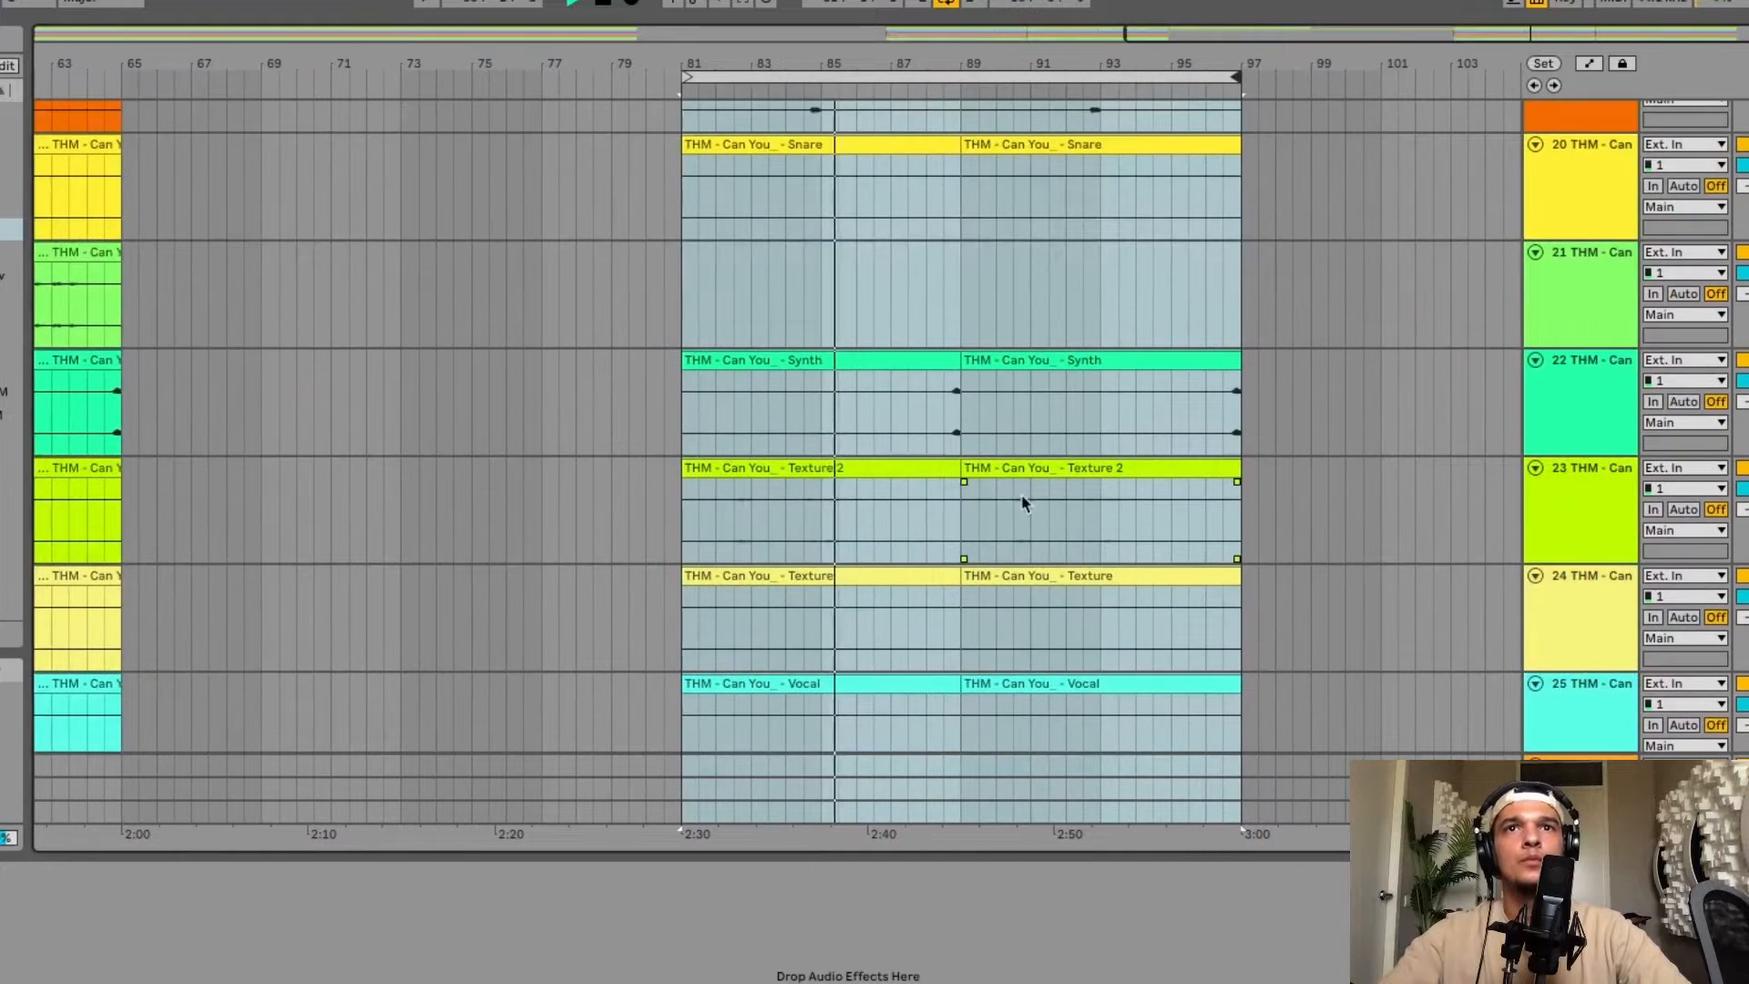
scroll(998, 392, down, 5)
scroll(998, 392, up, 2)
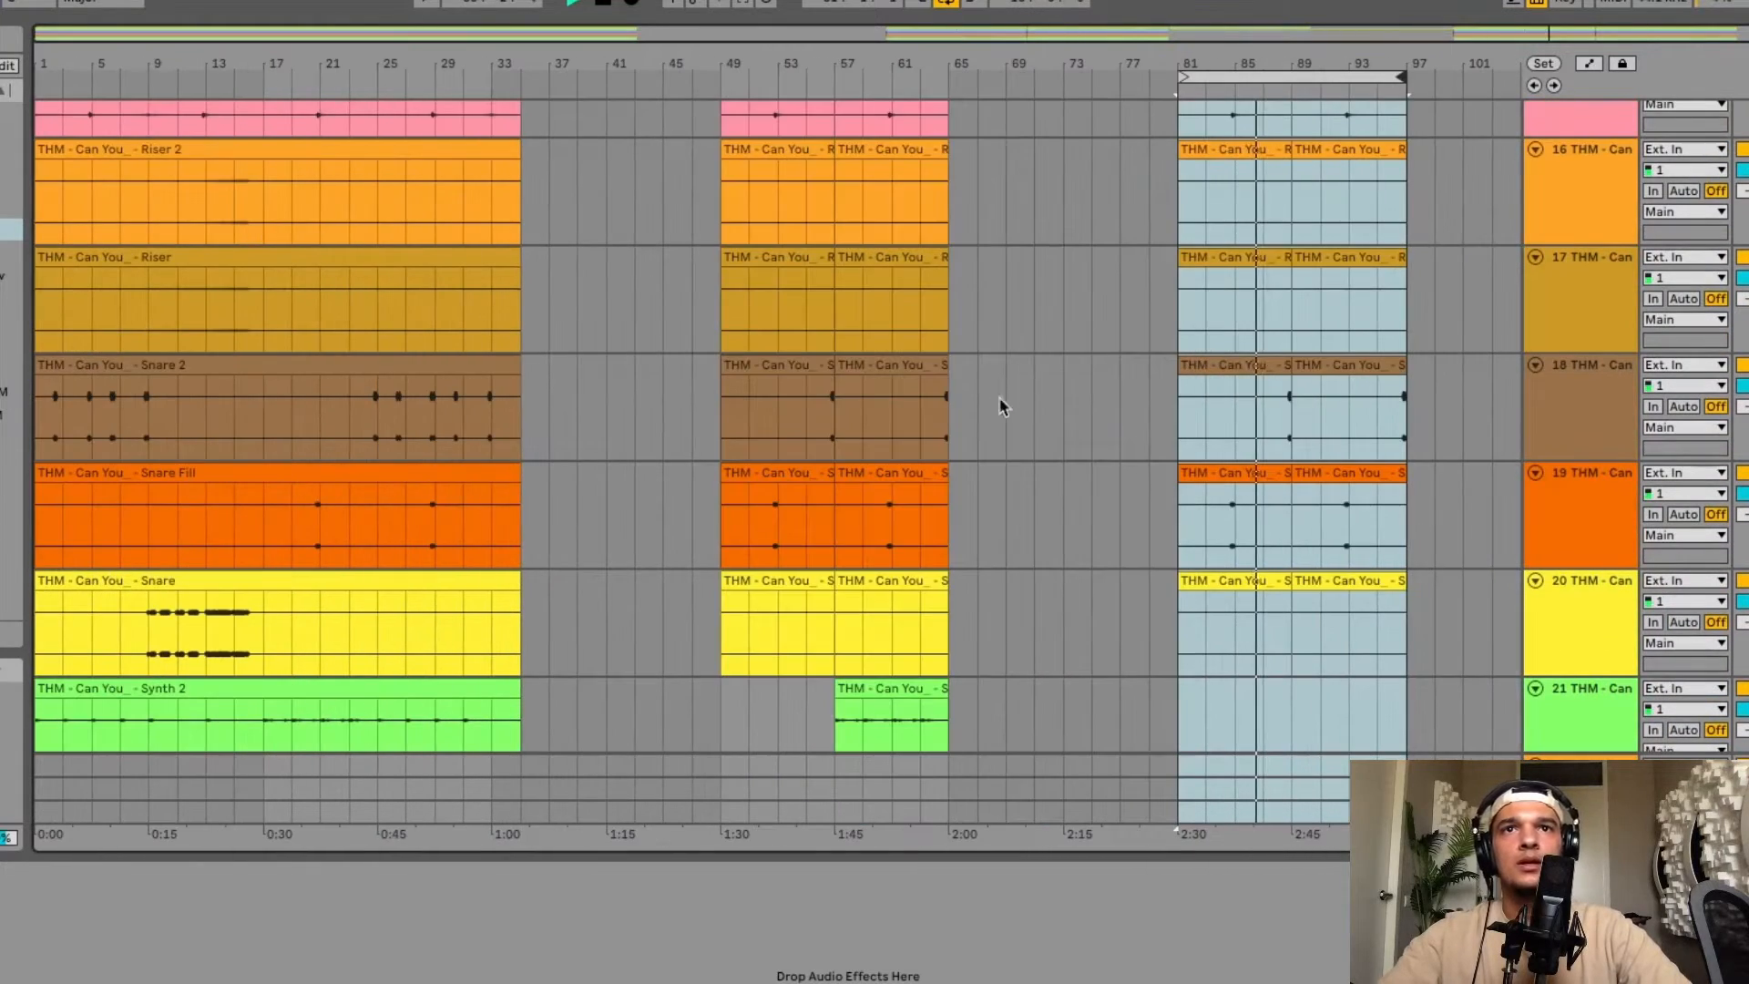
scroll(996, 415, up, 1)
scroll(993, 437, down, 3)
click(1234, 601)
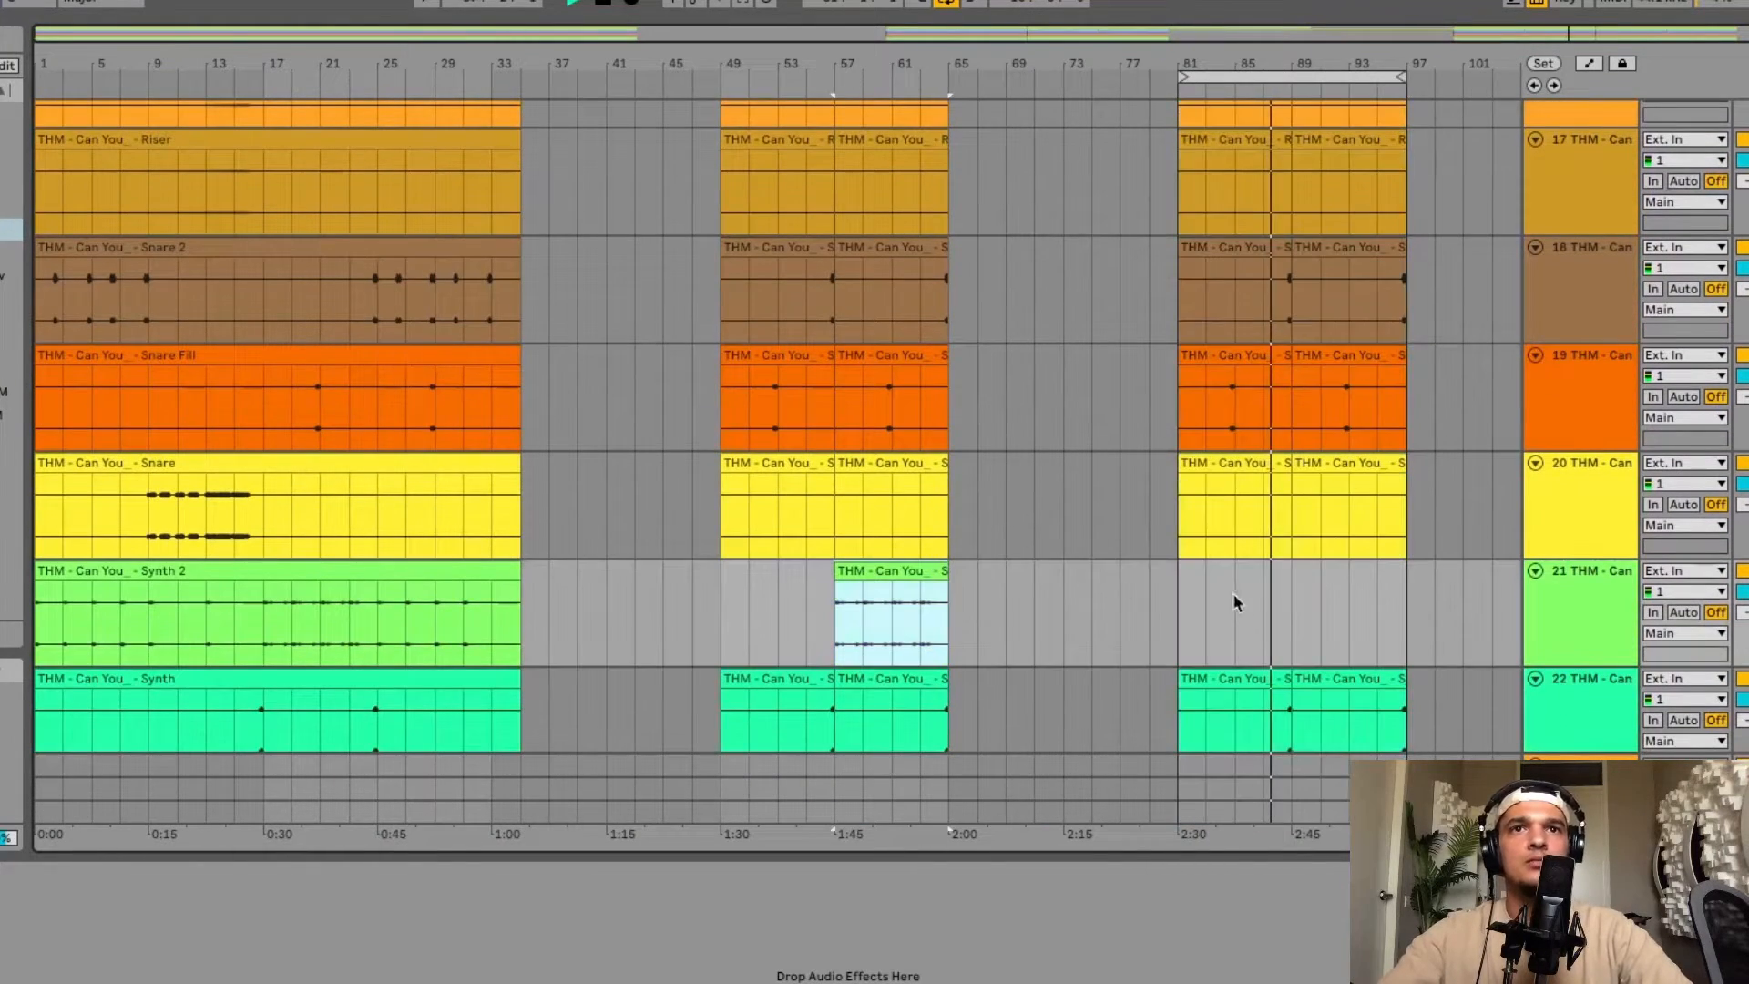
click(1295, 591)
key(ctrl+v)
Loop an eight-bar Snare 2 selection, move the loop to bars 97–105 and paste the copied section there.
scroll(1296, 591, up, 5)
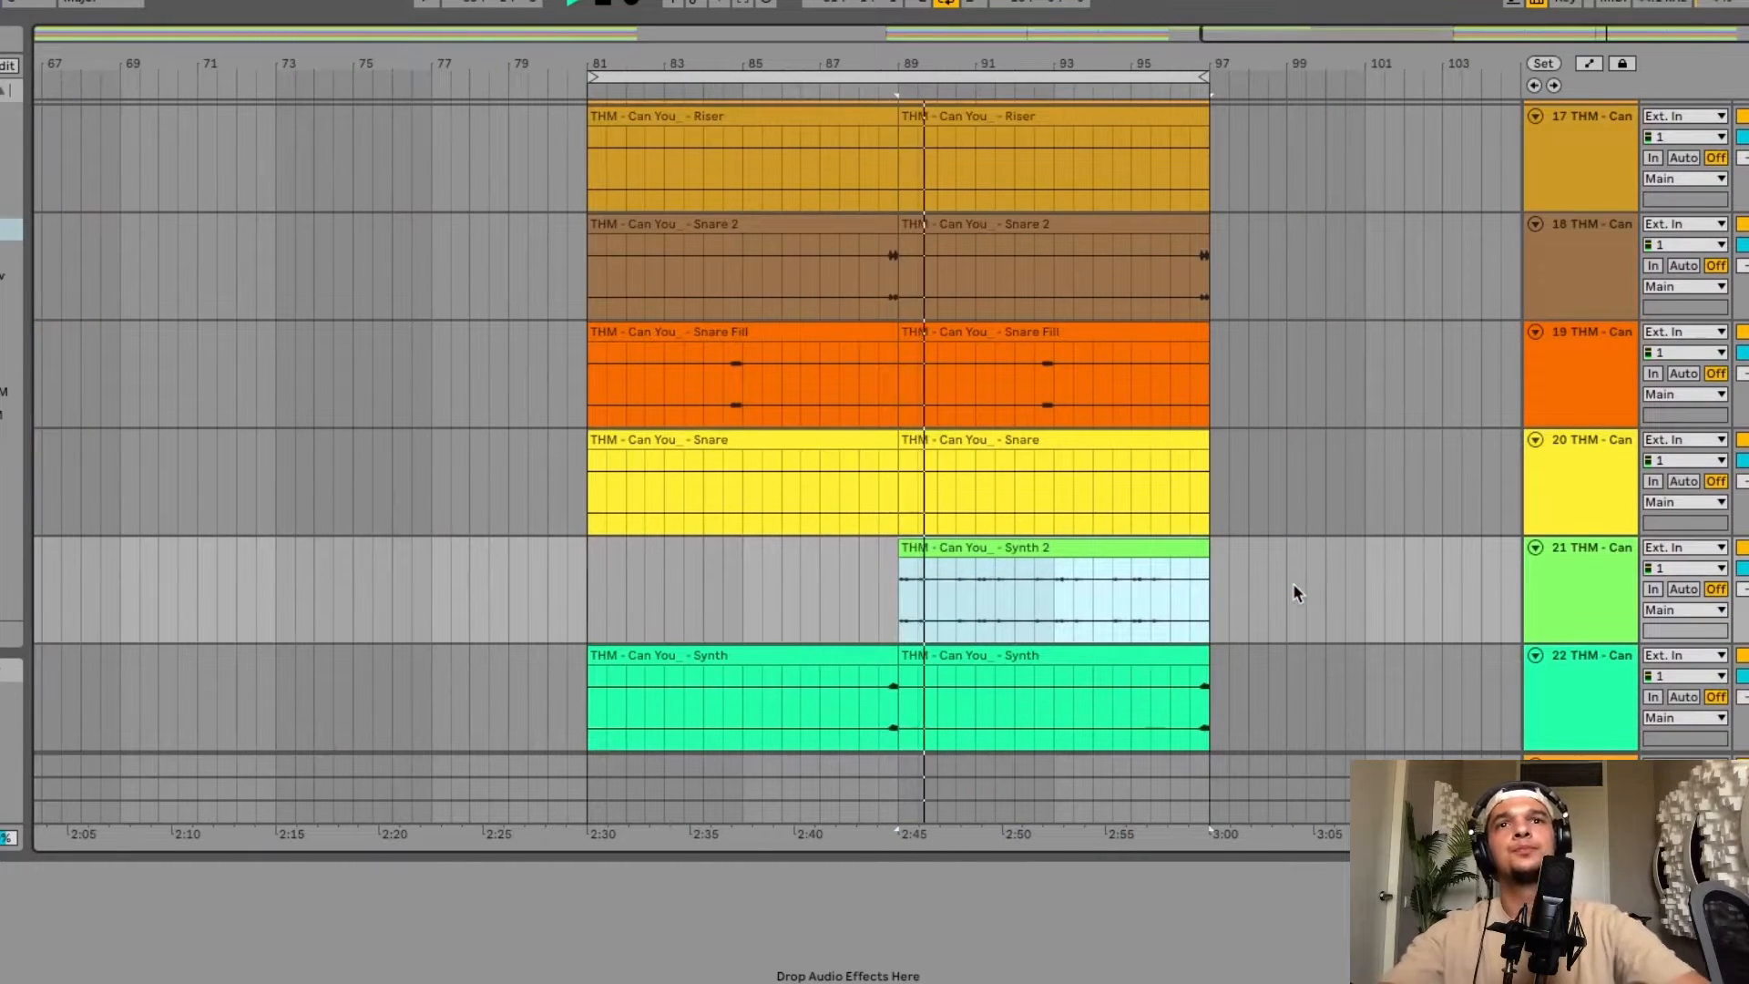
scroll(1025, 479, down, 5)
drag(685, 314, 789, 291)
key(ctrl+l)
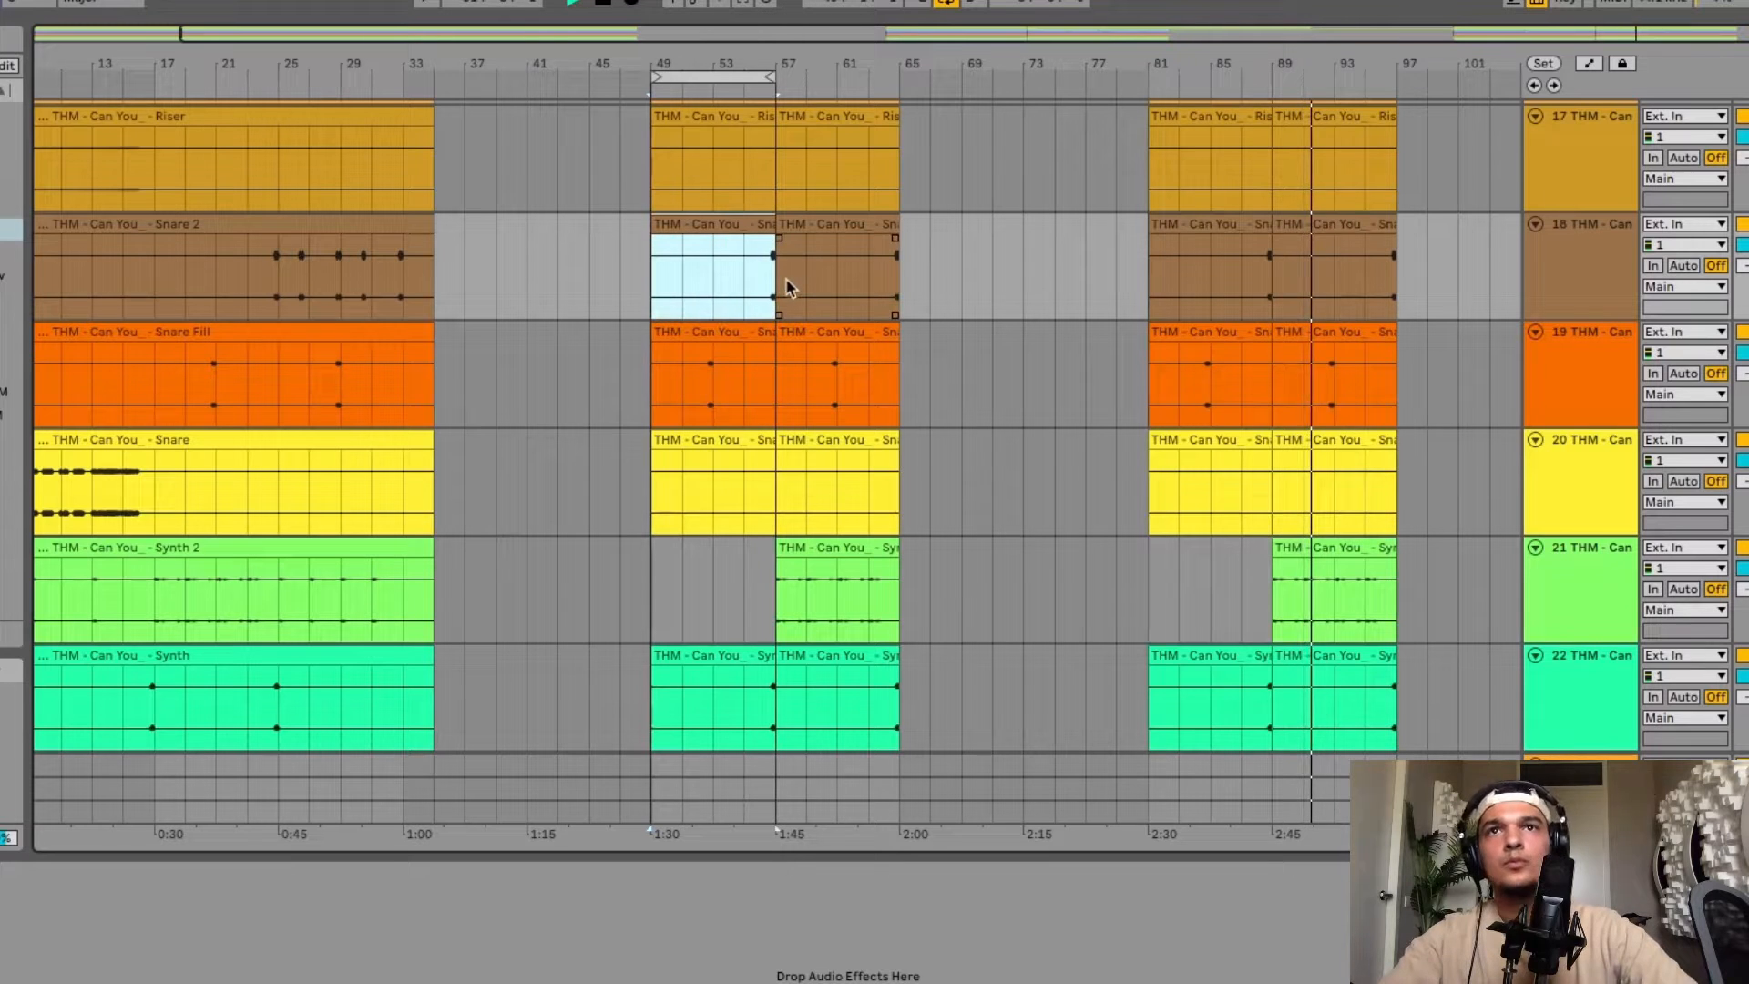
click(706, 82)
drag(670, 75, 1421, 75)
scroll(1408, 211, up, 5)
scroll(1408, 212, right, 6)
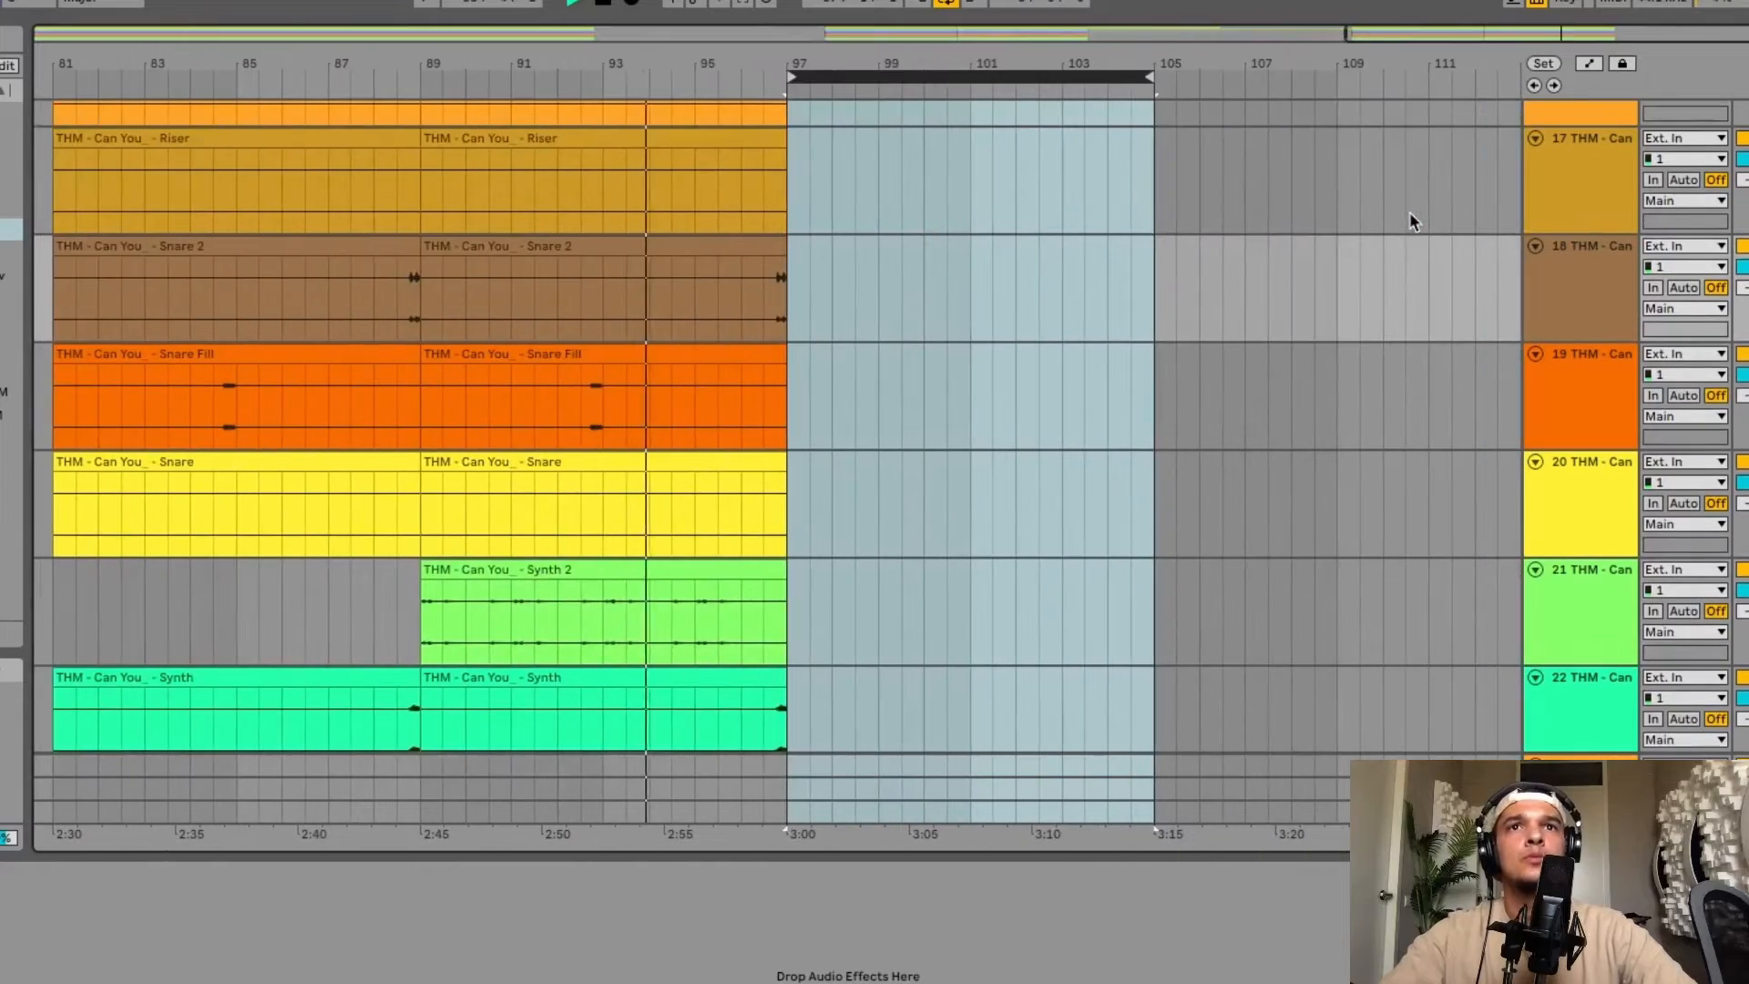
scroll(1047, 257, up, 15)
key(ctrl+v)
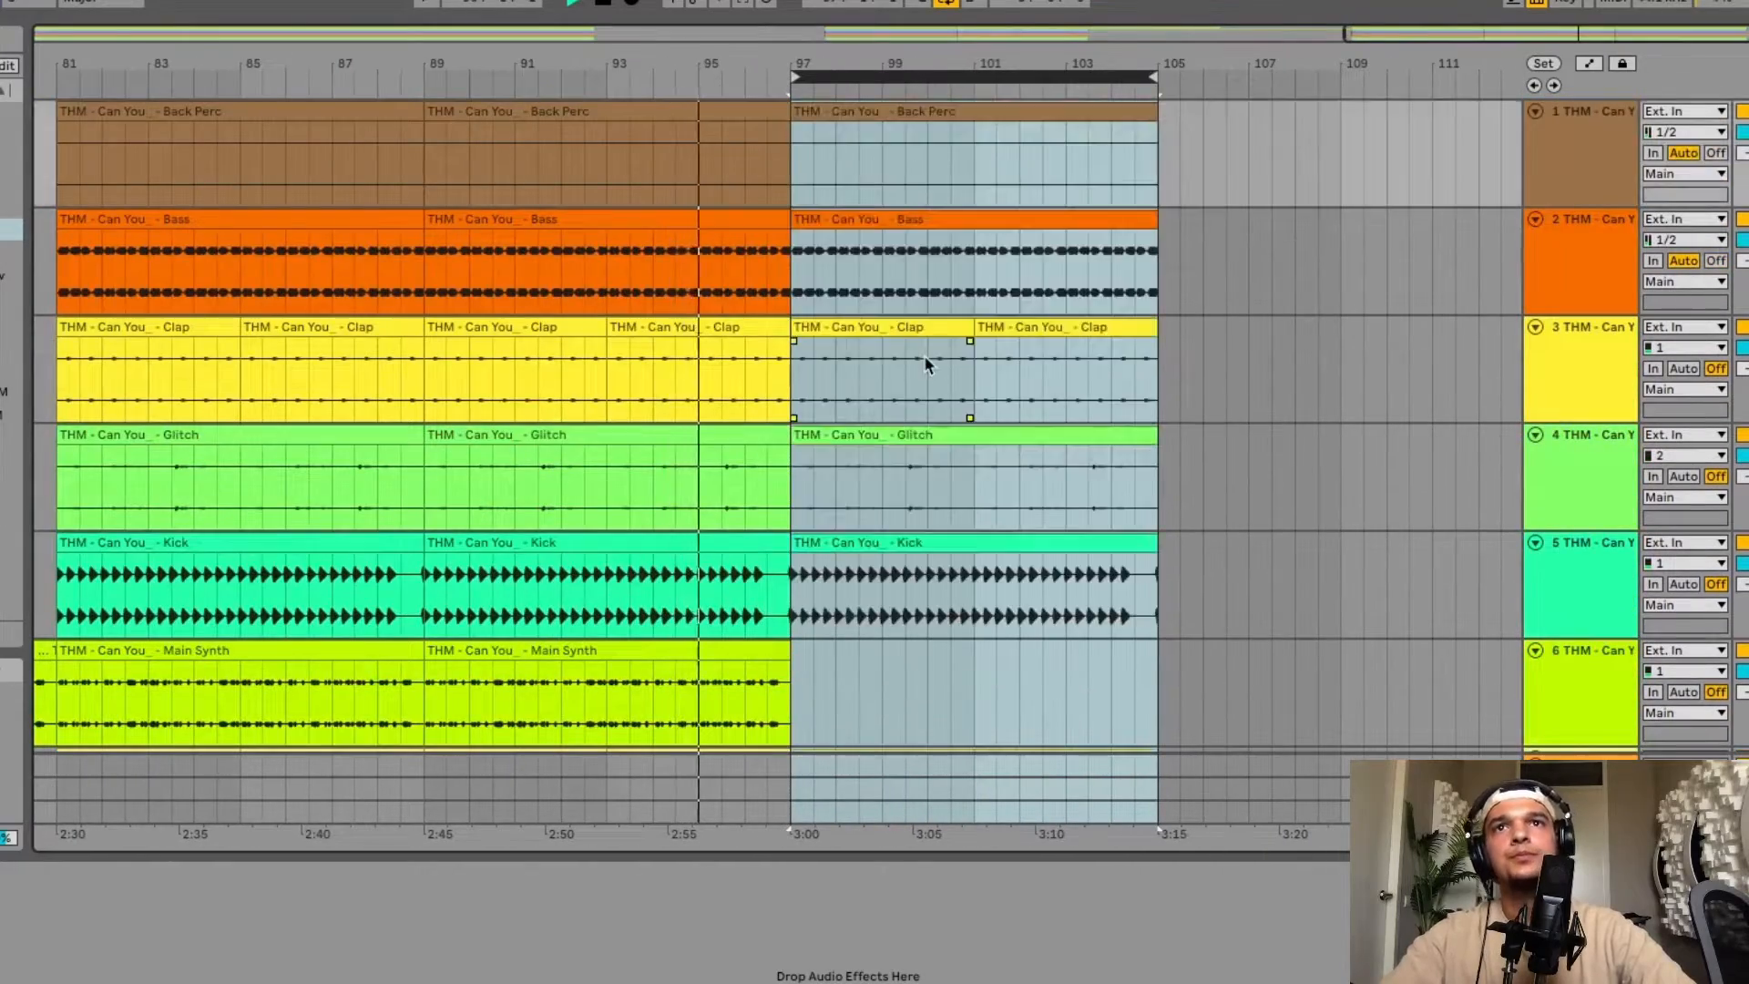
Duplicate the Synth 2 clip at bars 89–97 to fill bars 97–105.
scroll(923, 354, down, 10)
scroll(923, 355, down, 15)
scroll(924, 355, left, 2)
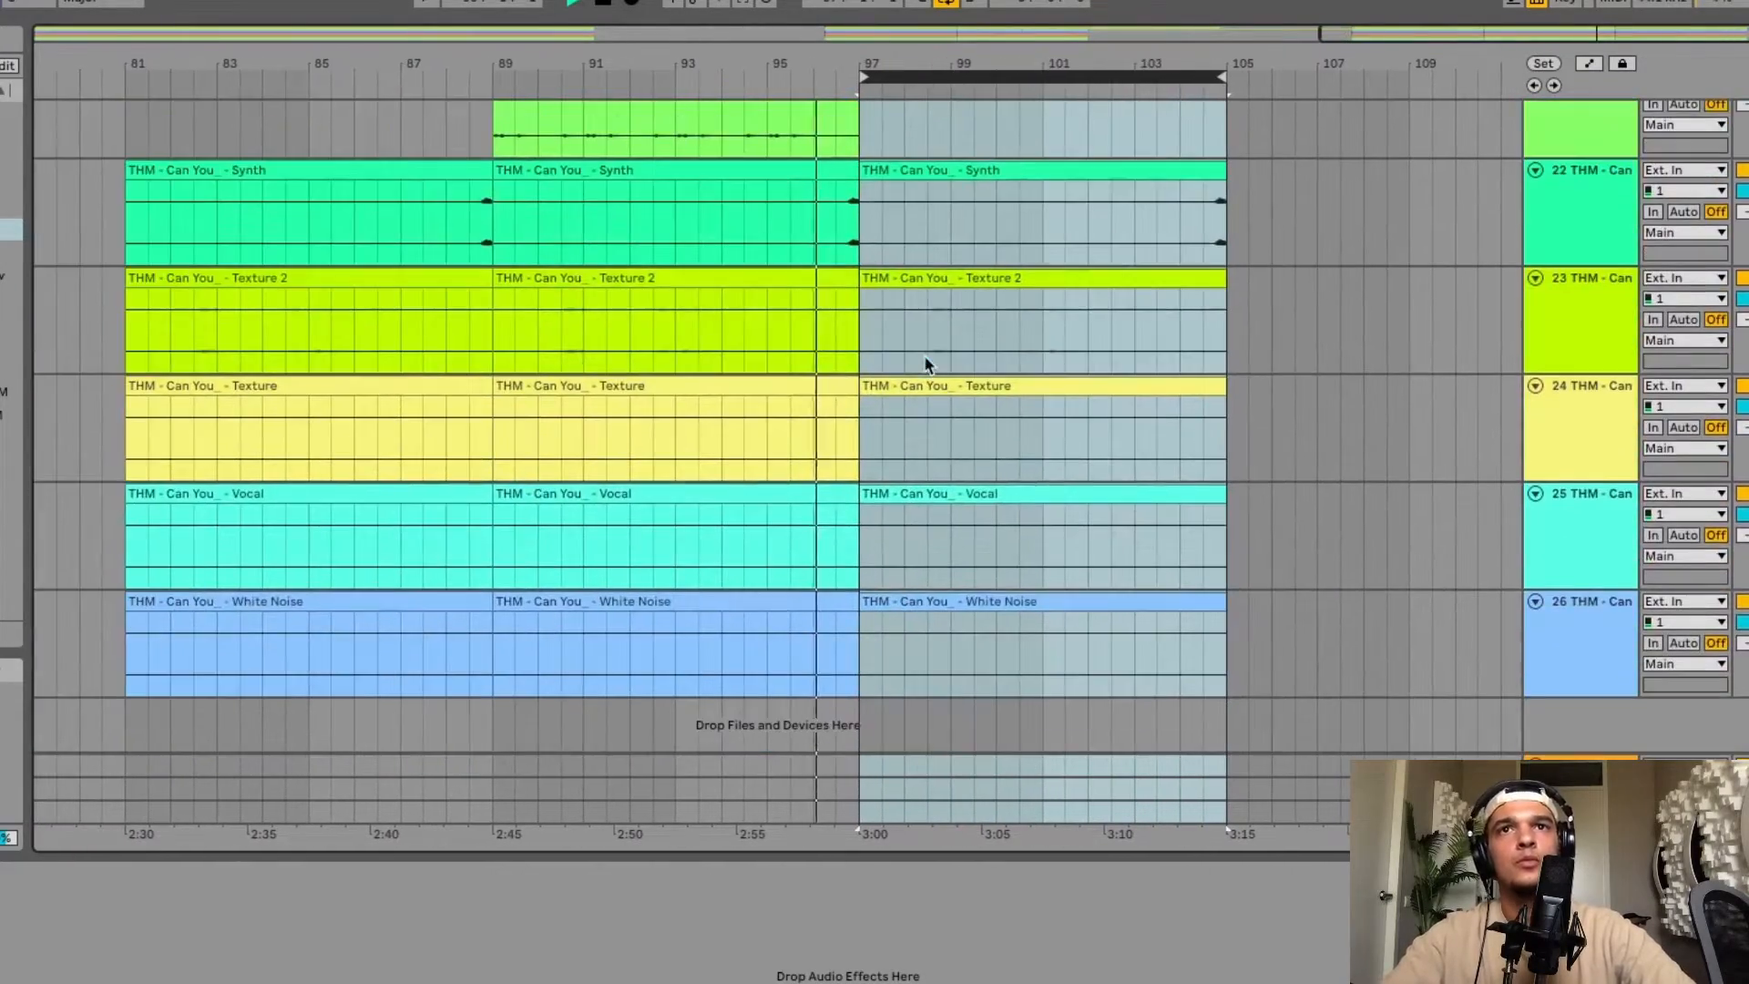
scroll(925, 360, up, 5)
scroll(924, 362, up, 1)
click(808, 421)
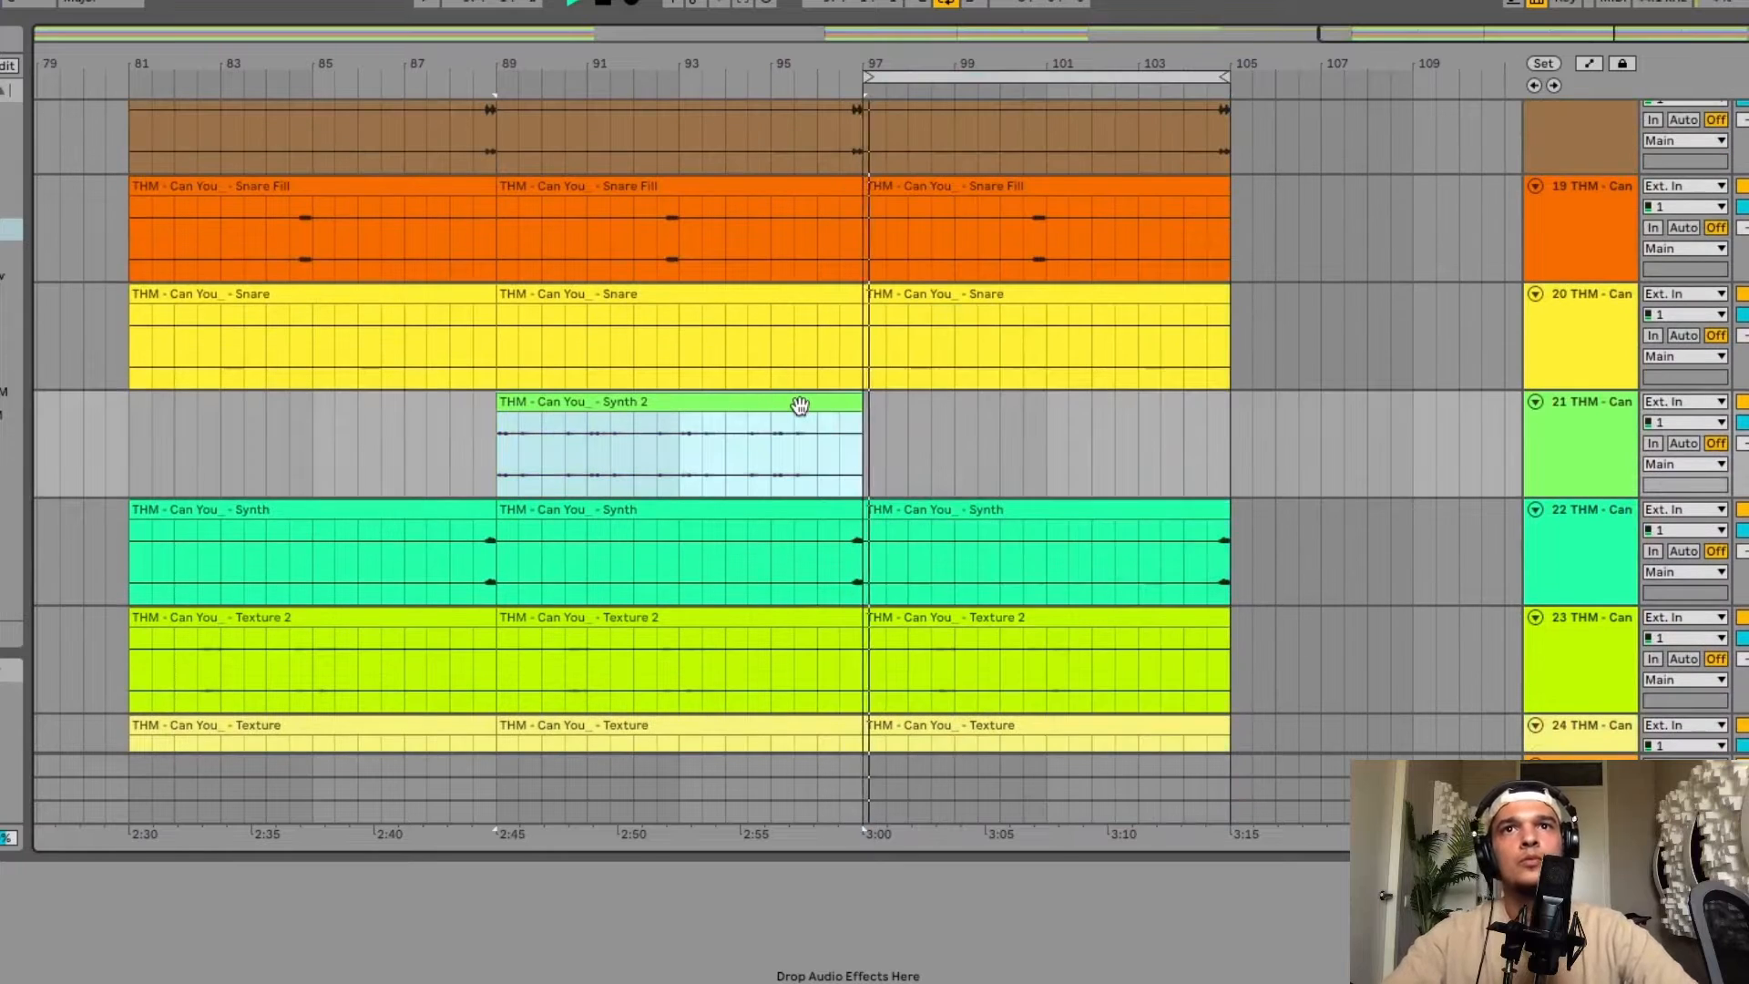
key(ctrl+d)
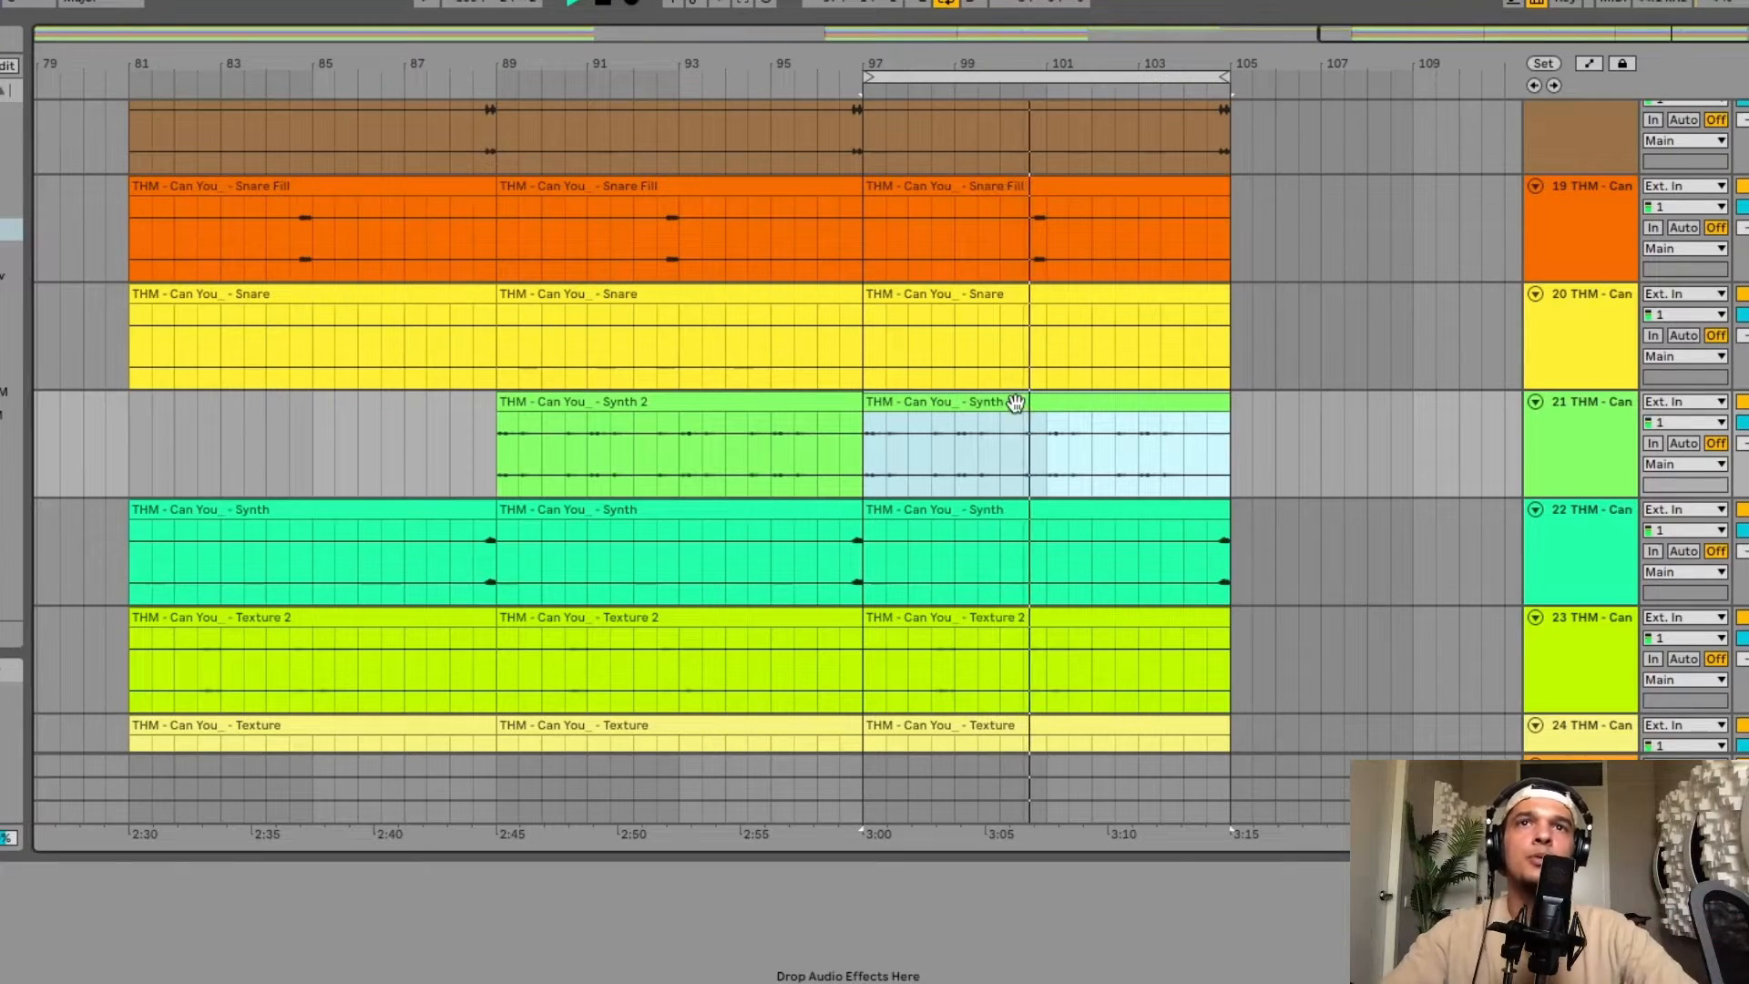
Copy the Main Synth clip at bars 89–97 and paste it at bar 105.
scroll(1016, 402, up, 15)
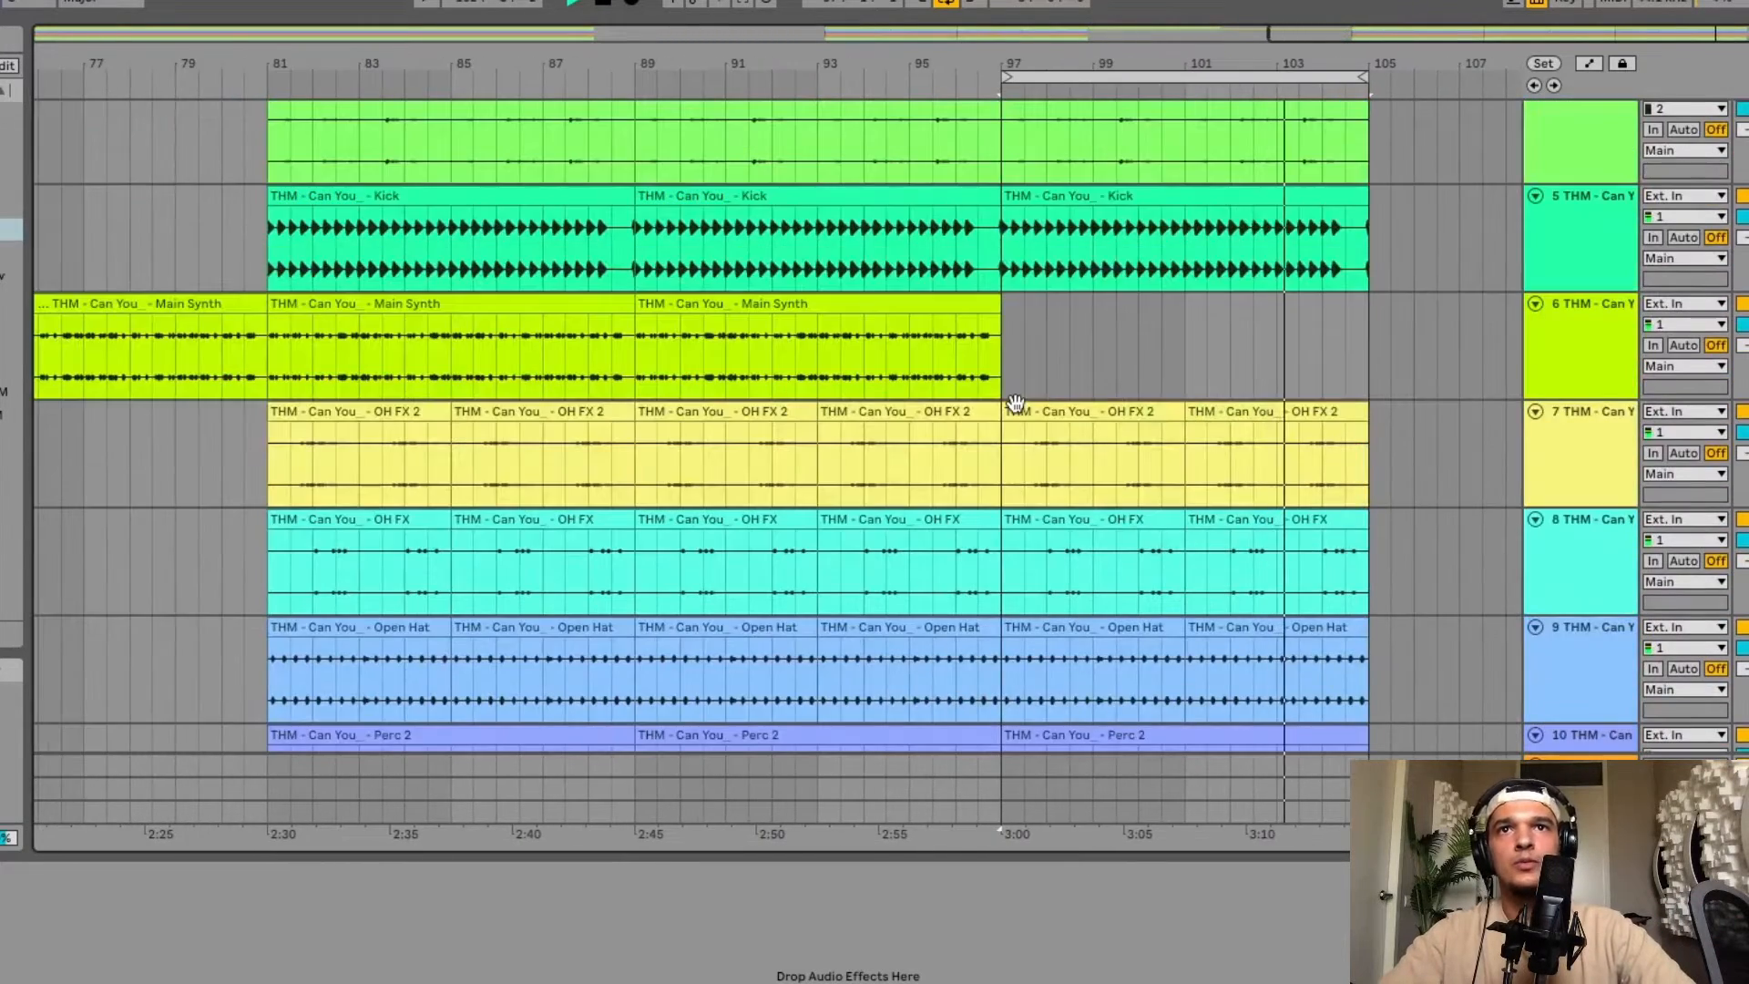
scroll(932, 479, up, 5)
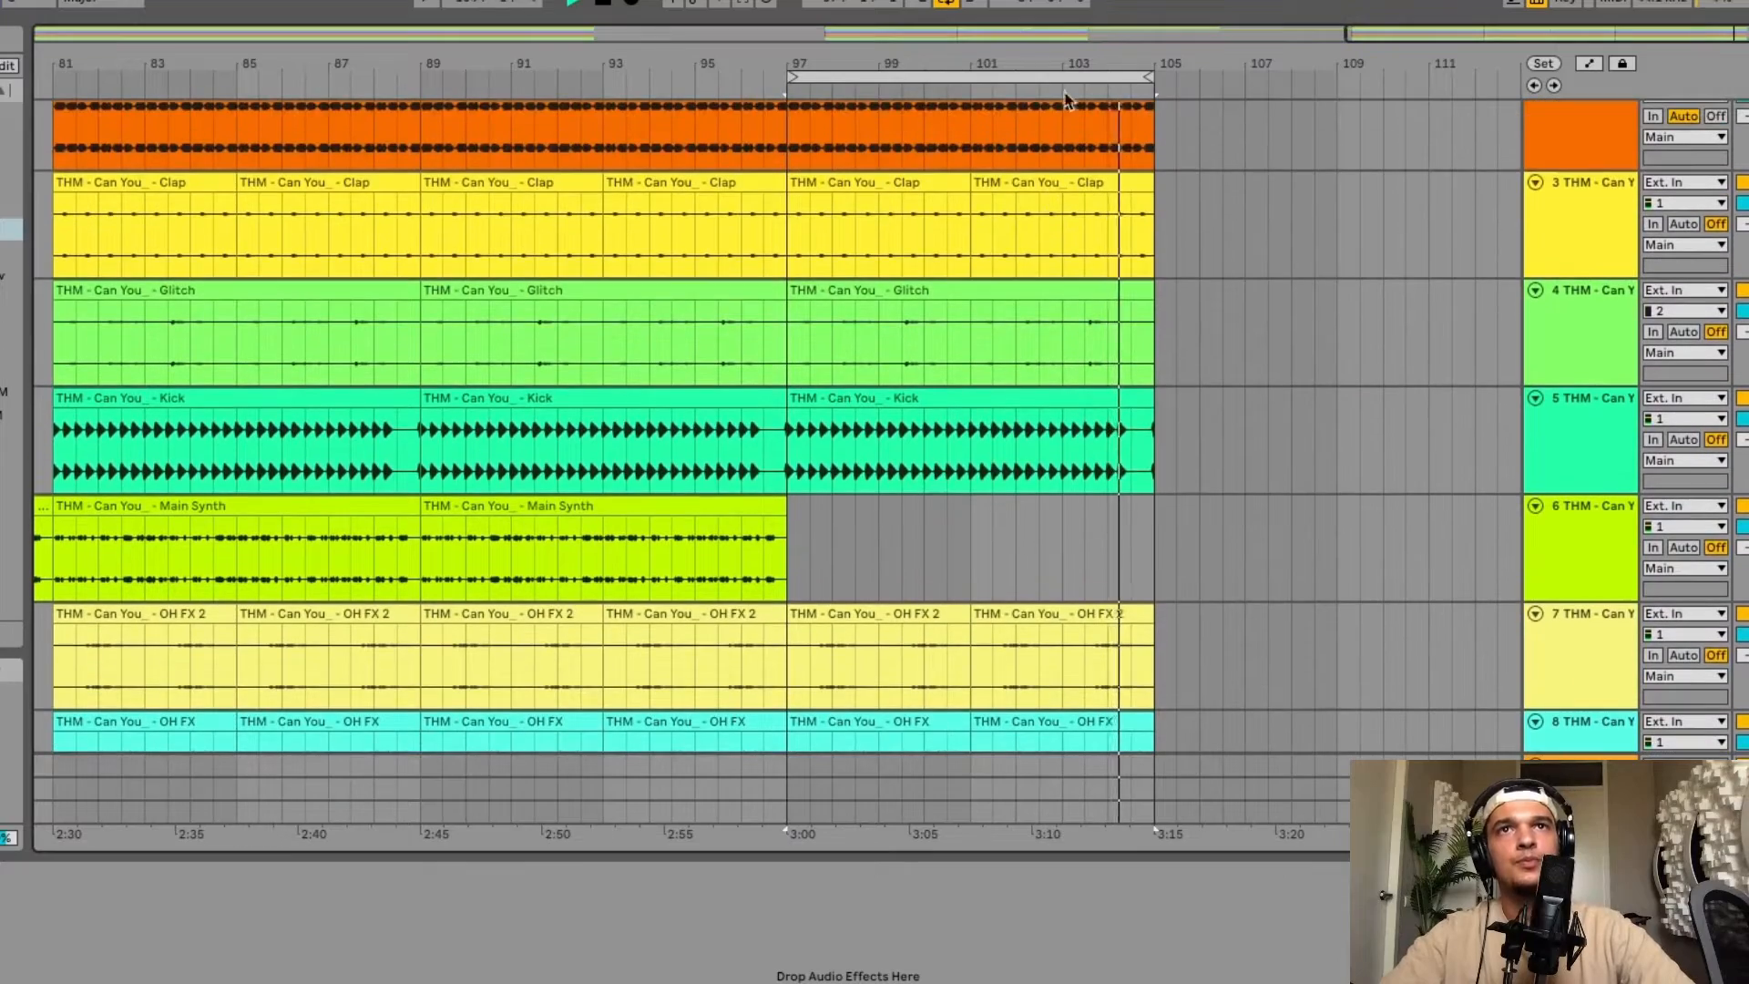
click(946, 4)
scroll(844, 577, down, 3)
click(812, 510)
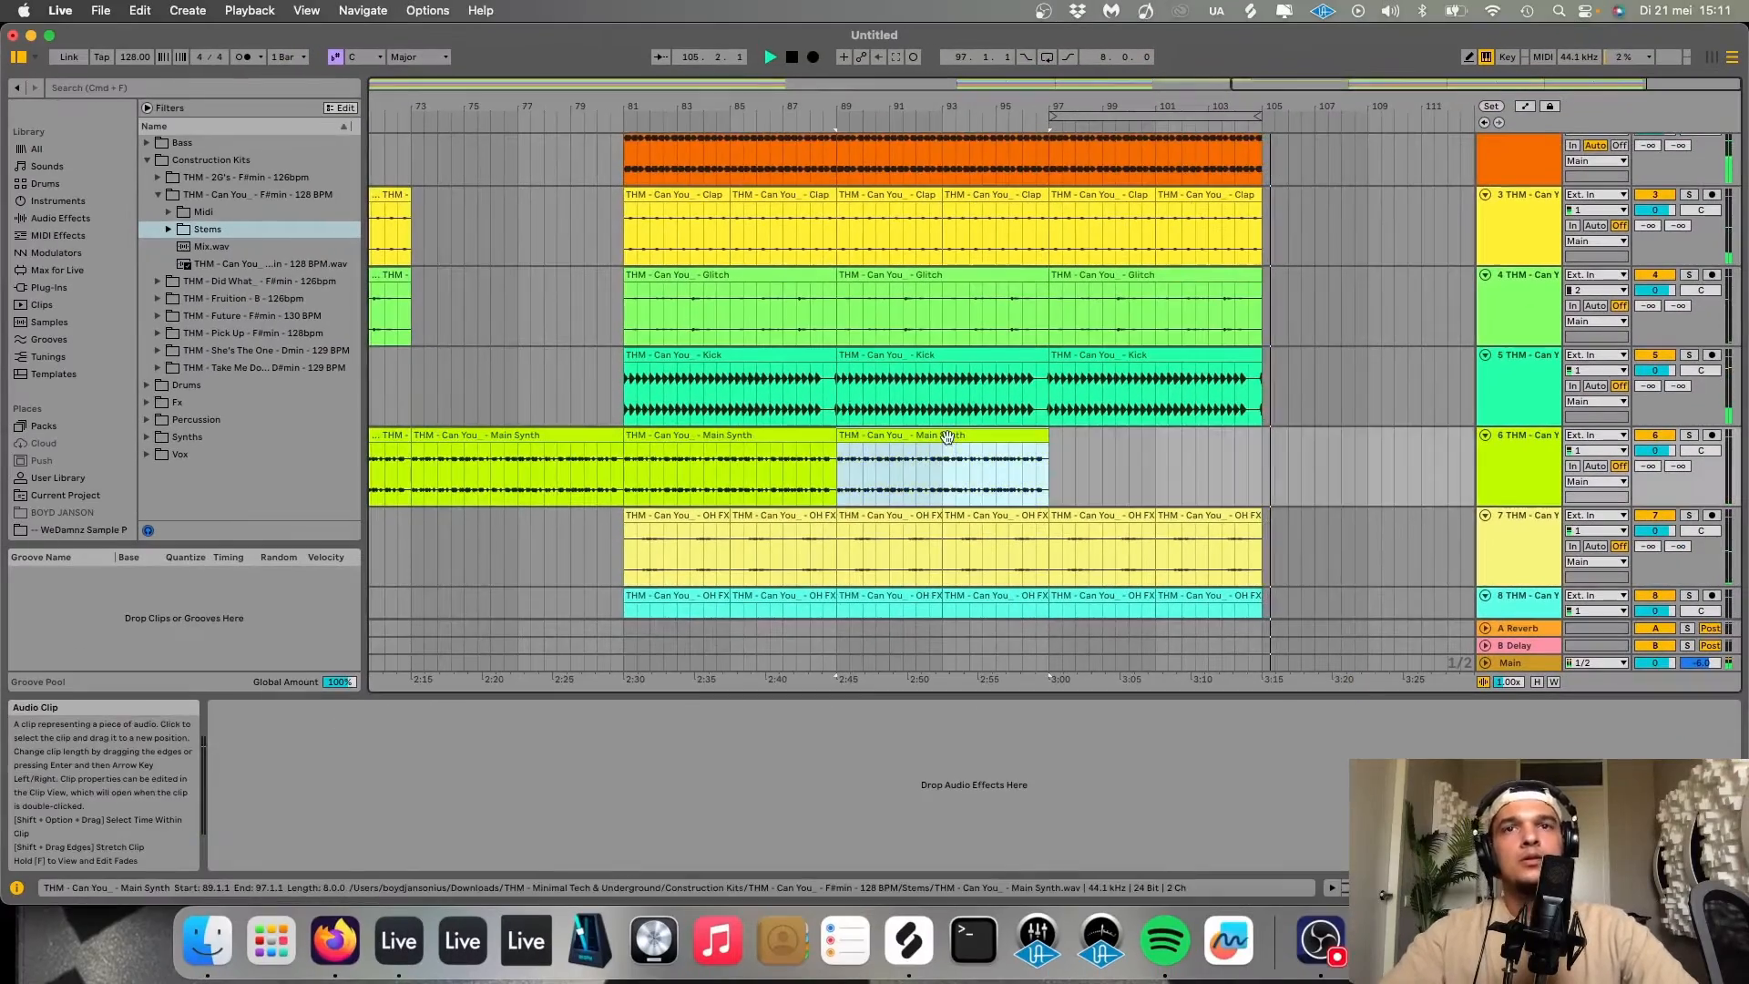
key(super+c)
click(1261, 453)
key(super+v)
Duplicate the pasted Main Synth clip three times to extend the Main Synth through bar 137.
scroll(1262, 458, down, 1)
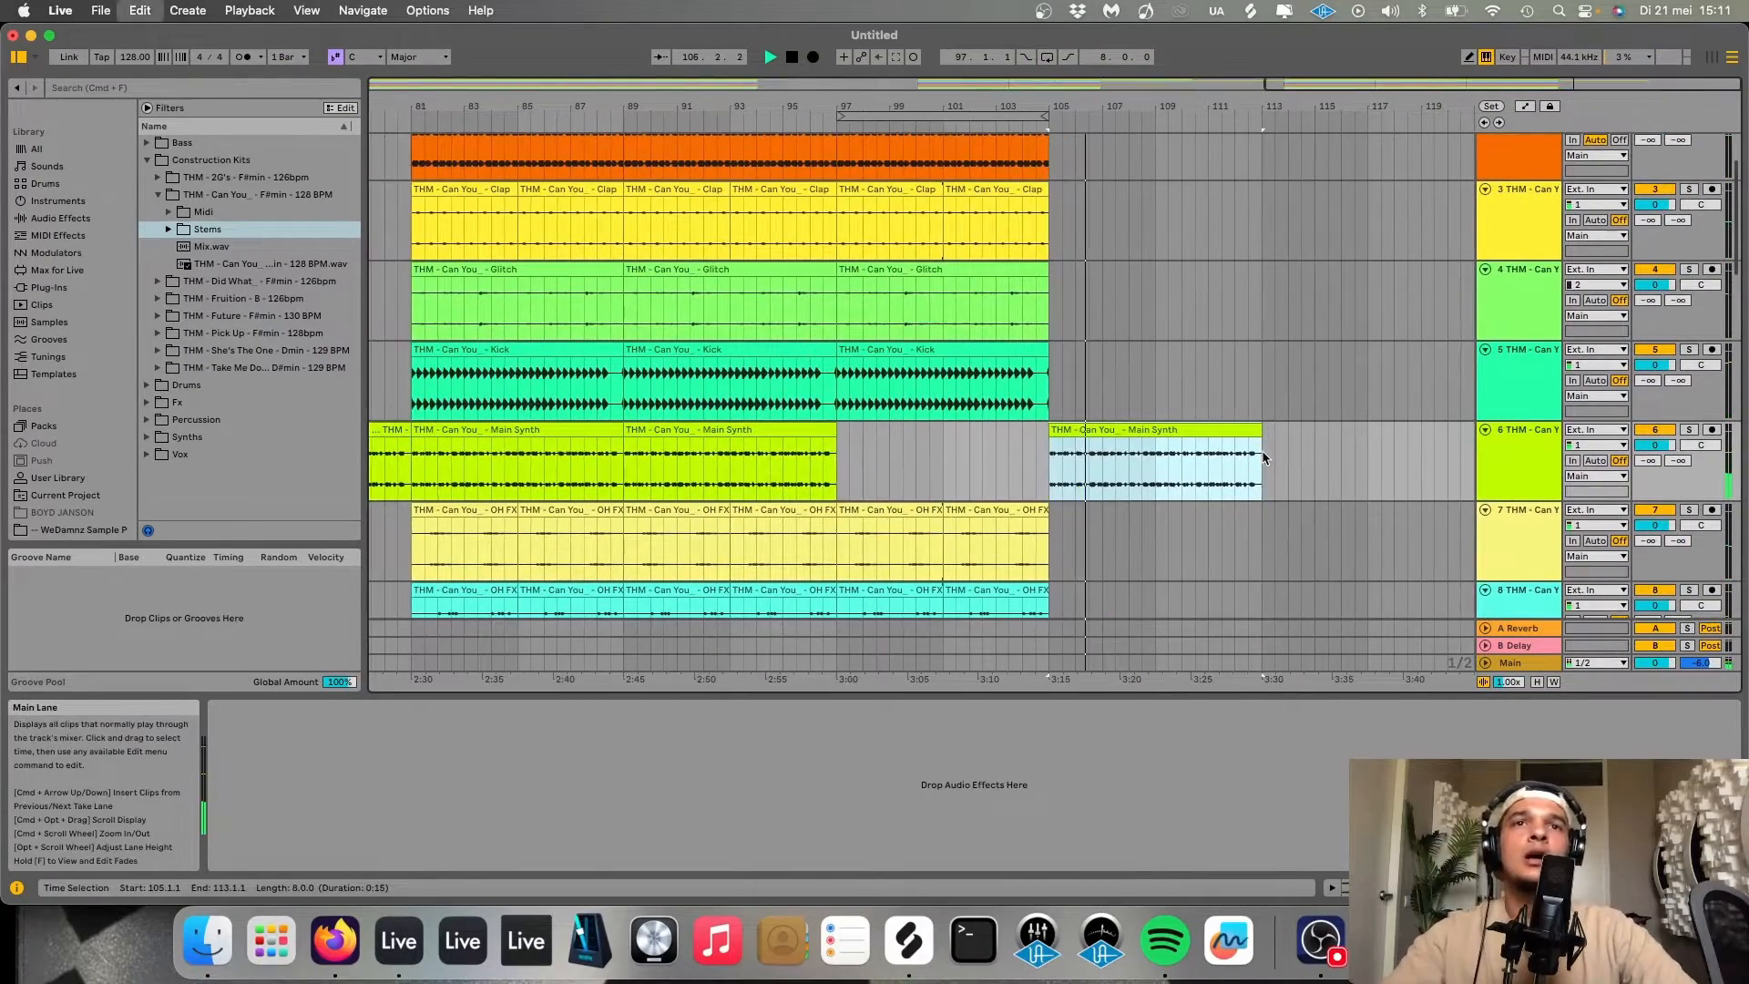
key(super+d)
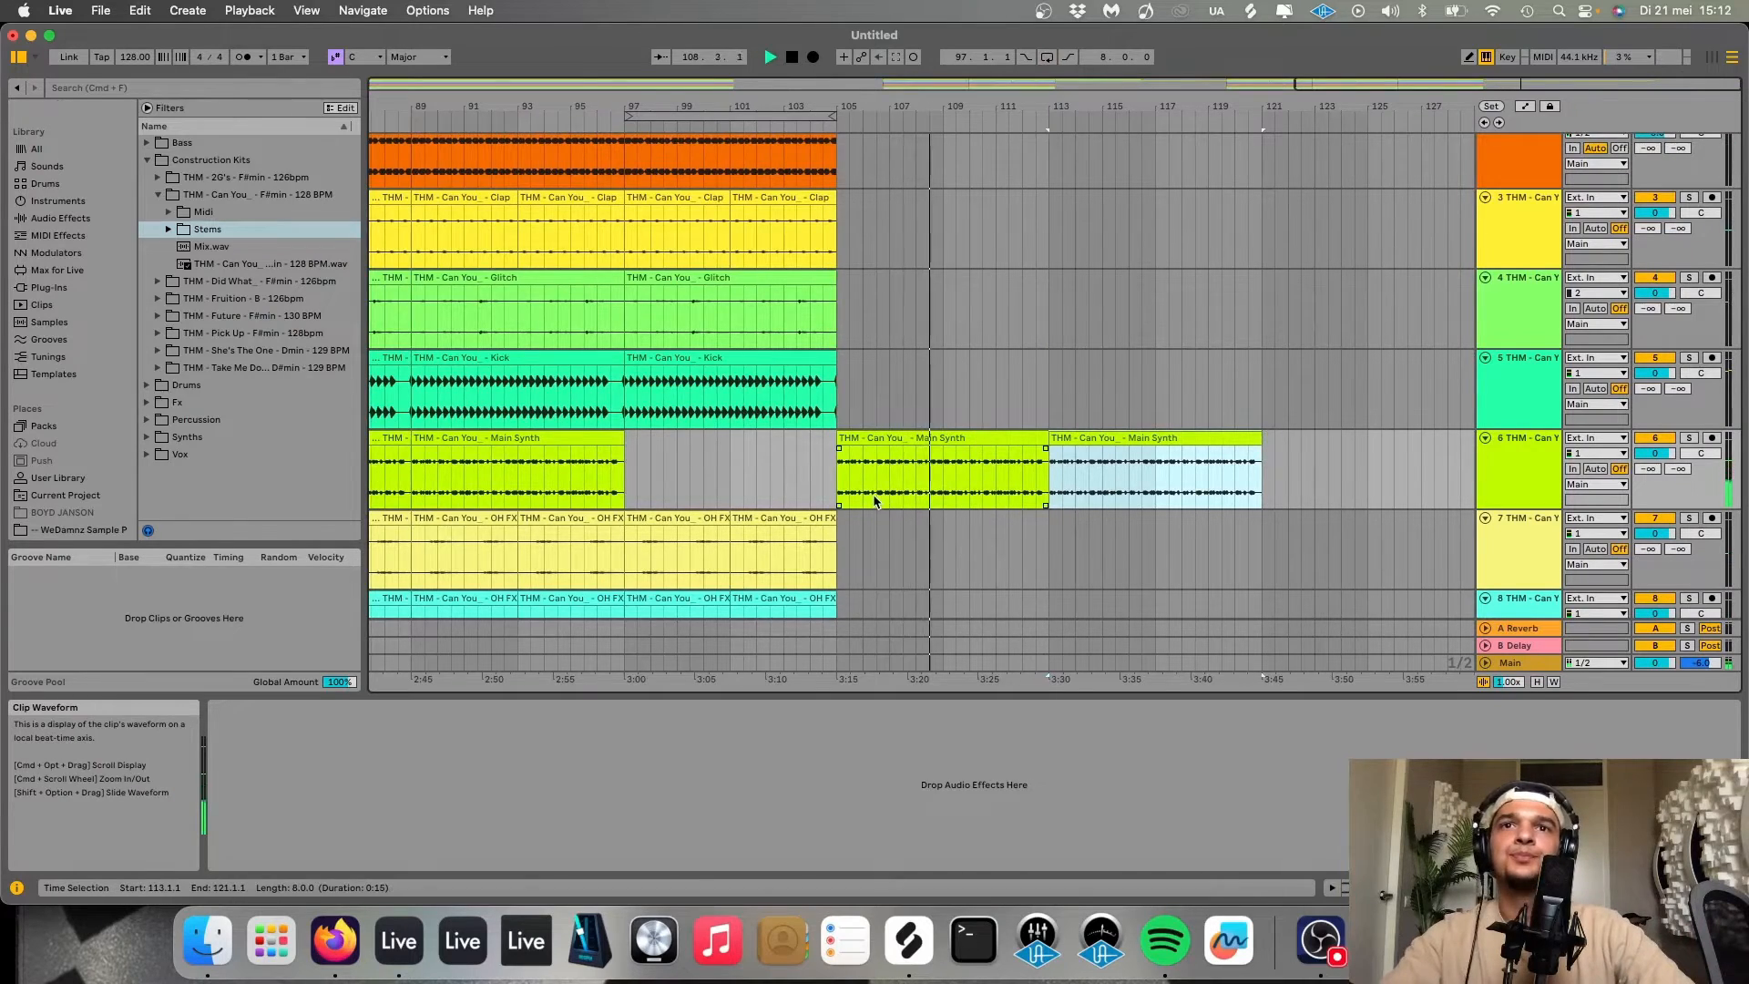
key(super+d)
scroll(1373, 498, down, 5)
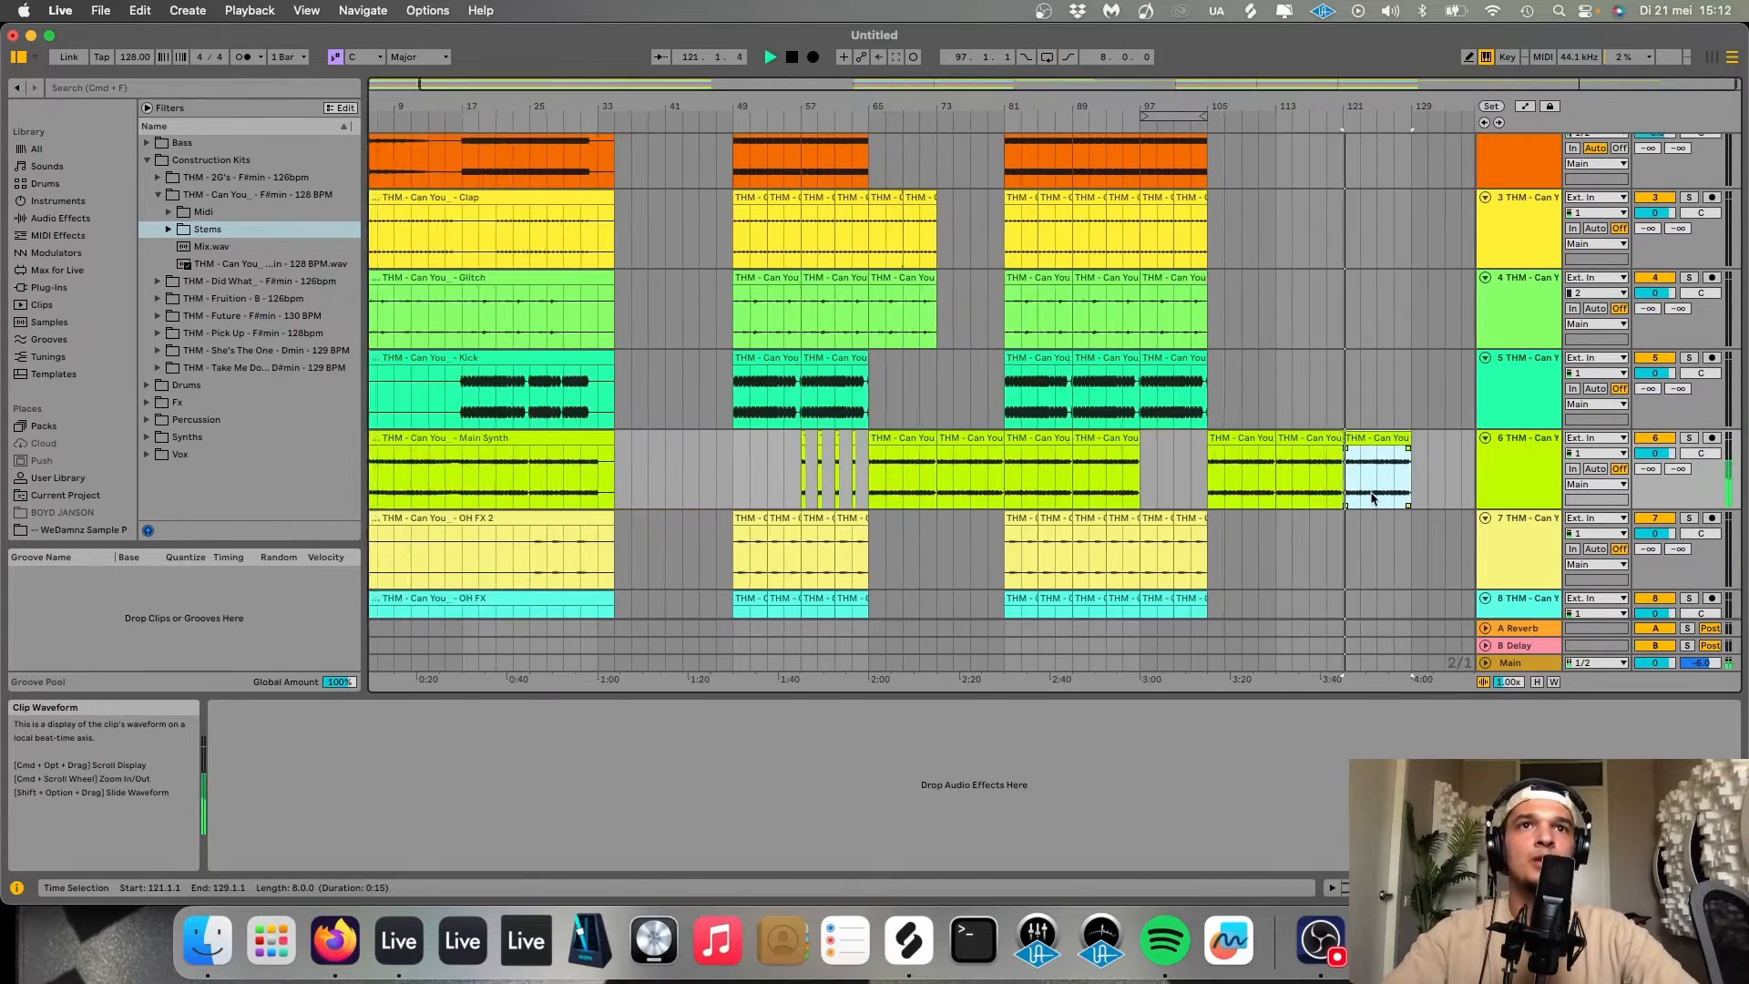
scroll(1371, 494, up, 3)
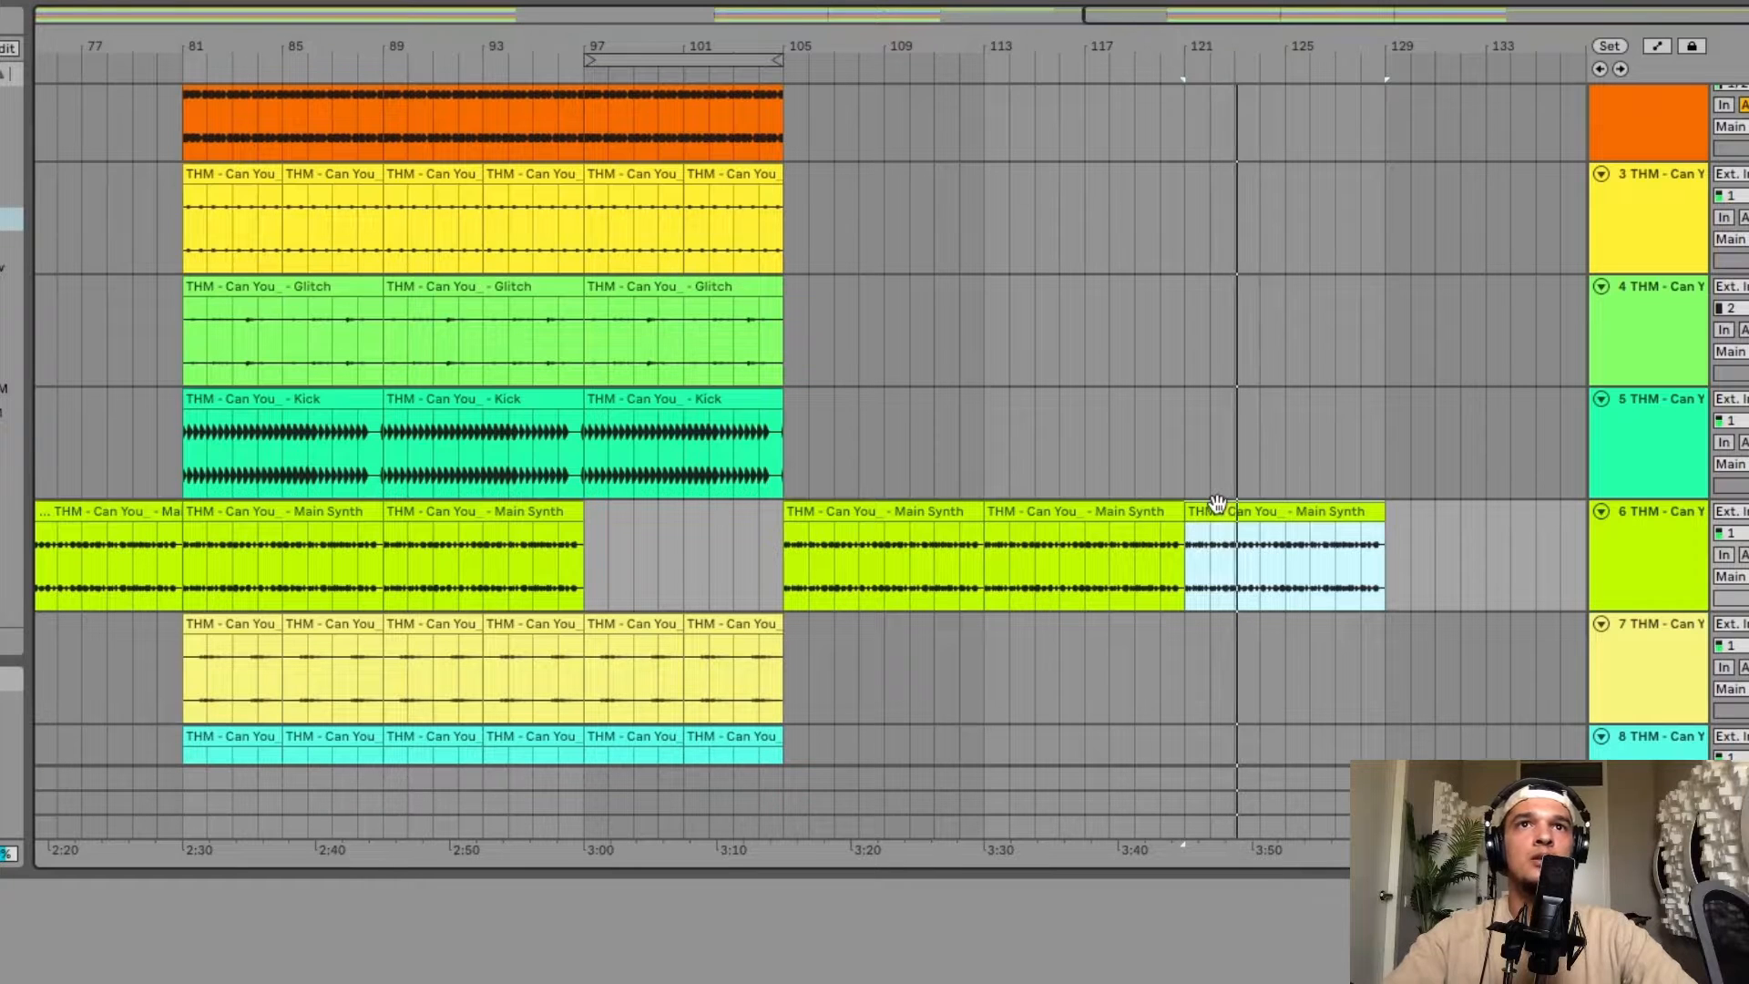
key(super+d)
scroll(1222, 507, up, 1)
scroll(1234, 550, up, 3)
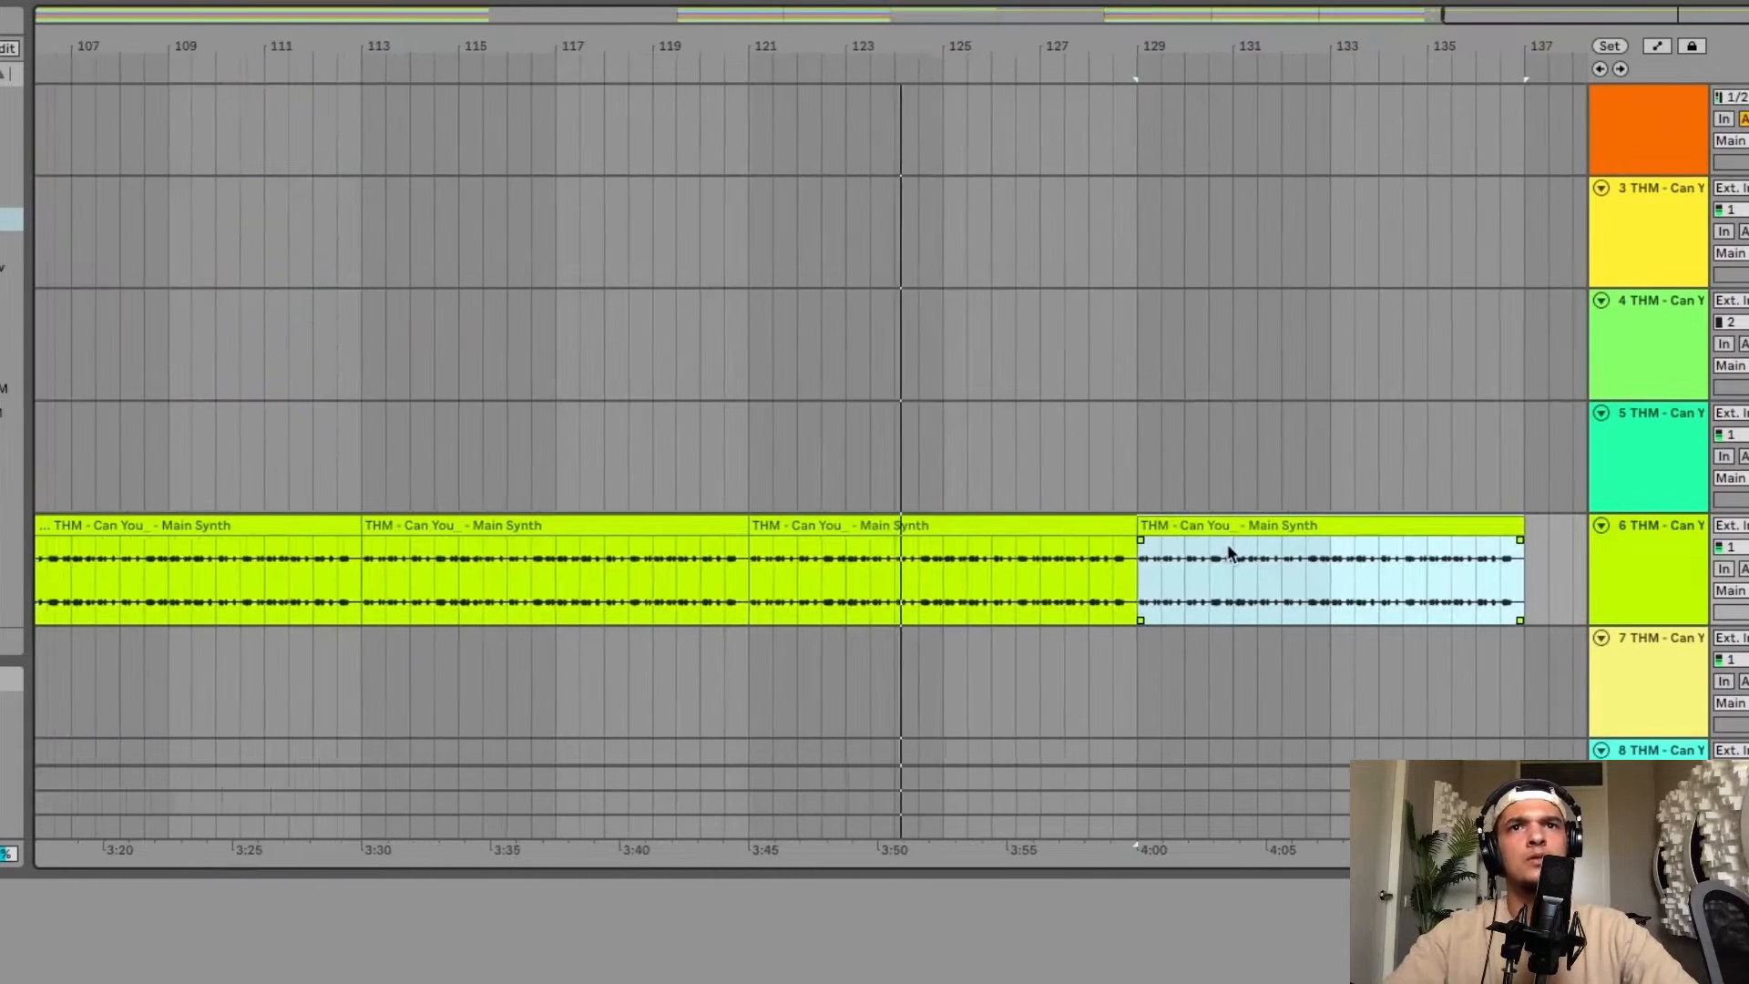
scroll(1227, 553, down, 5)
scroll(768, 556, down, 2)
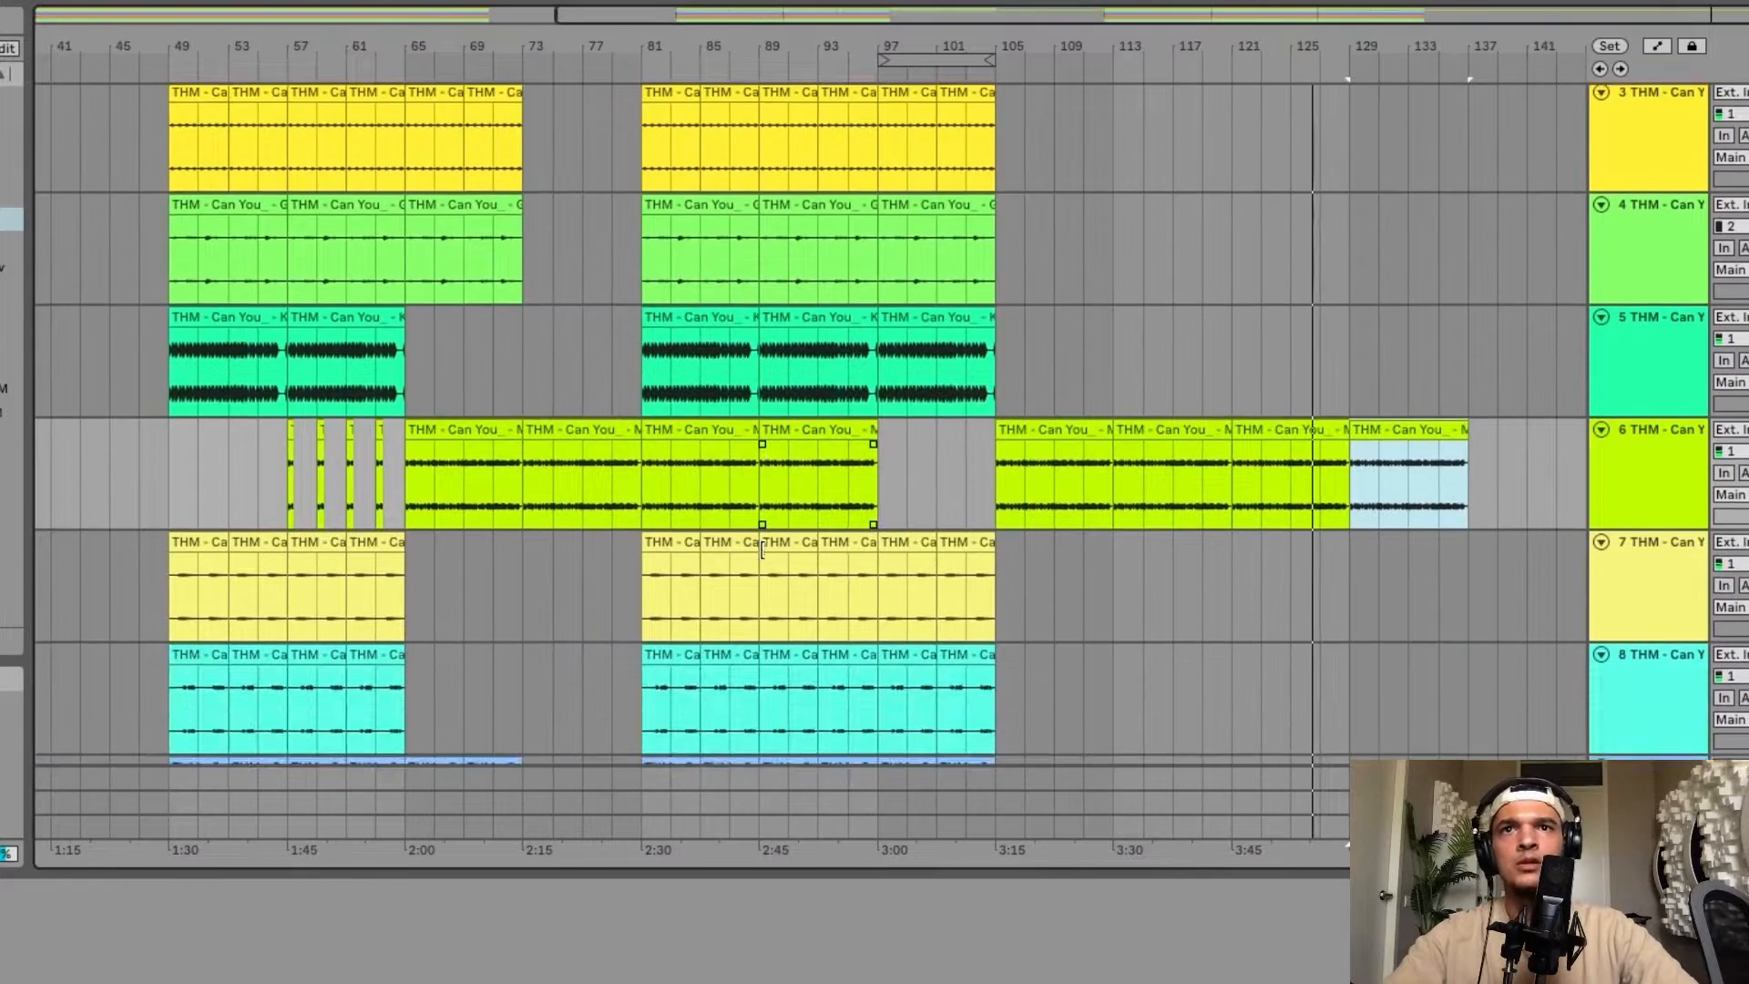
Copy the Clap and Glitch clips from bars 65–73 to bar 105.
scroll(769, 551, up, 3)
scroll(728, 510, left, 1)
drag(565, 299, 443, 392)
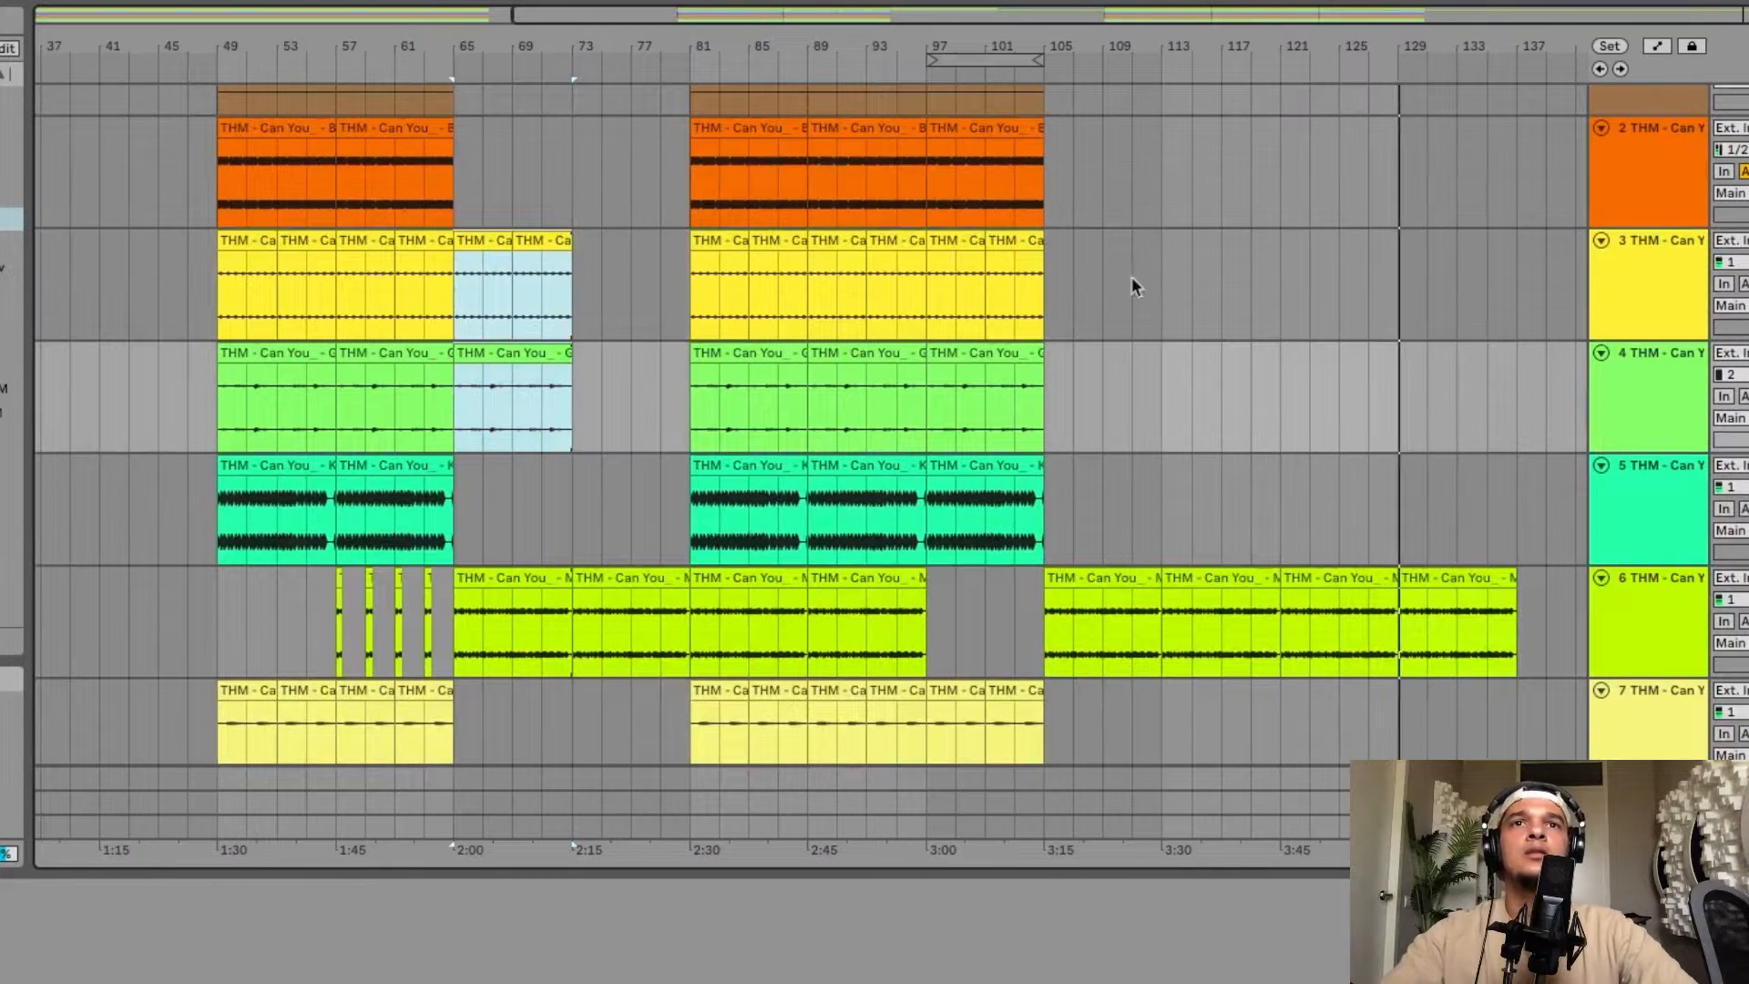
click(1045, 261)
key(super+v)
Copy the last Open Hat clip of the first drop and paste it four times from bar 105 through bar 121.
scroll(1115, 290, up, 5)
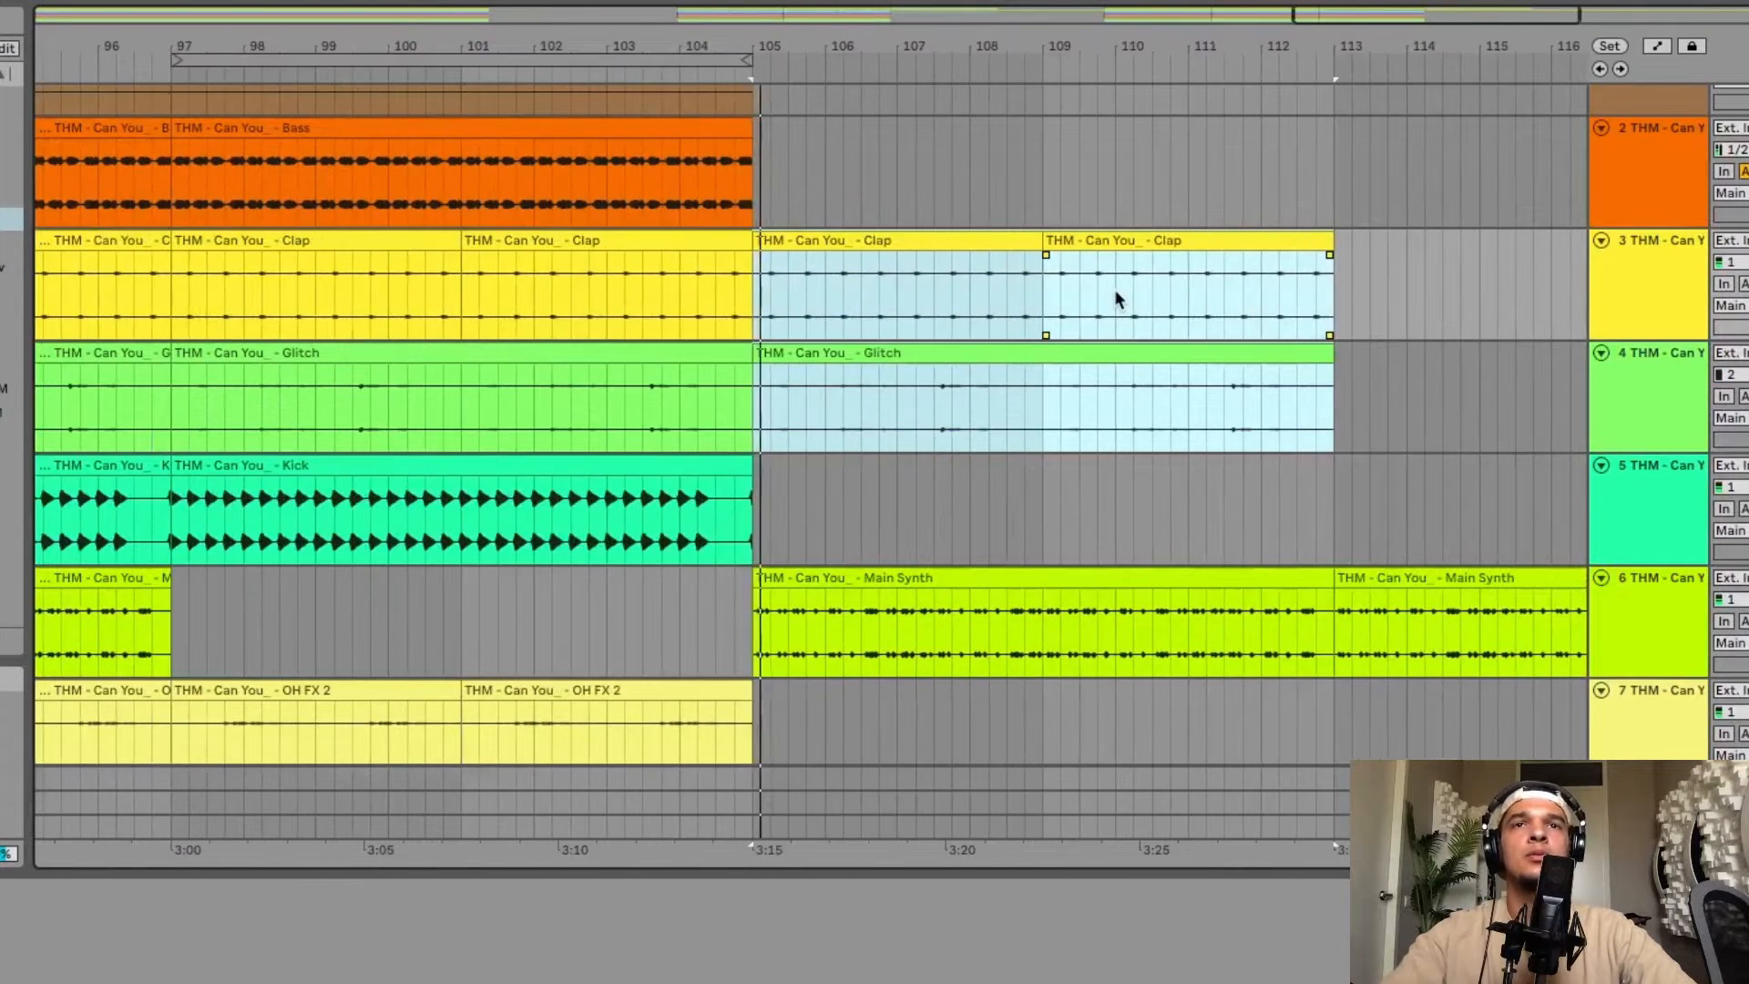
scroll(1113, 288, down, 3)
scroll(1006, 348, down, 4)
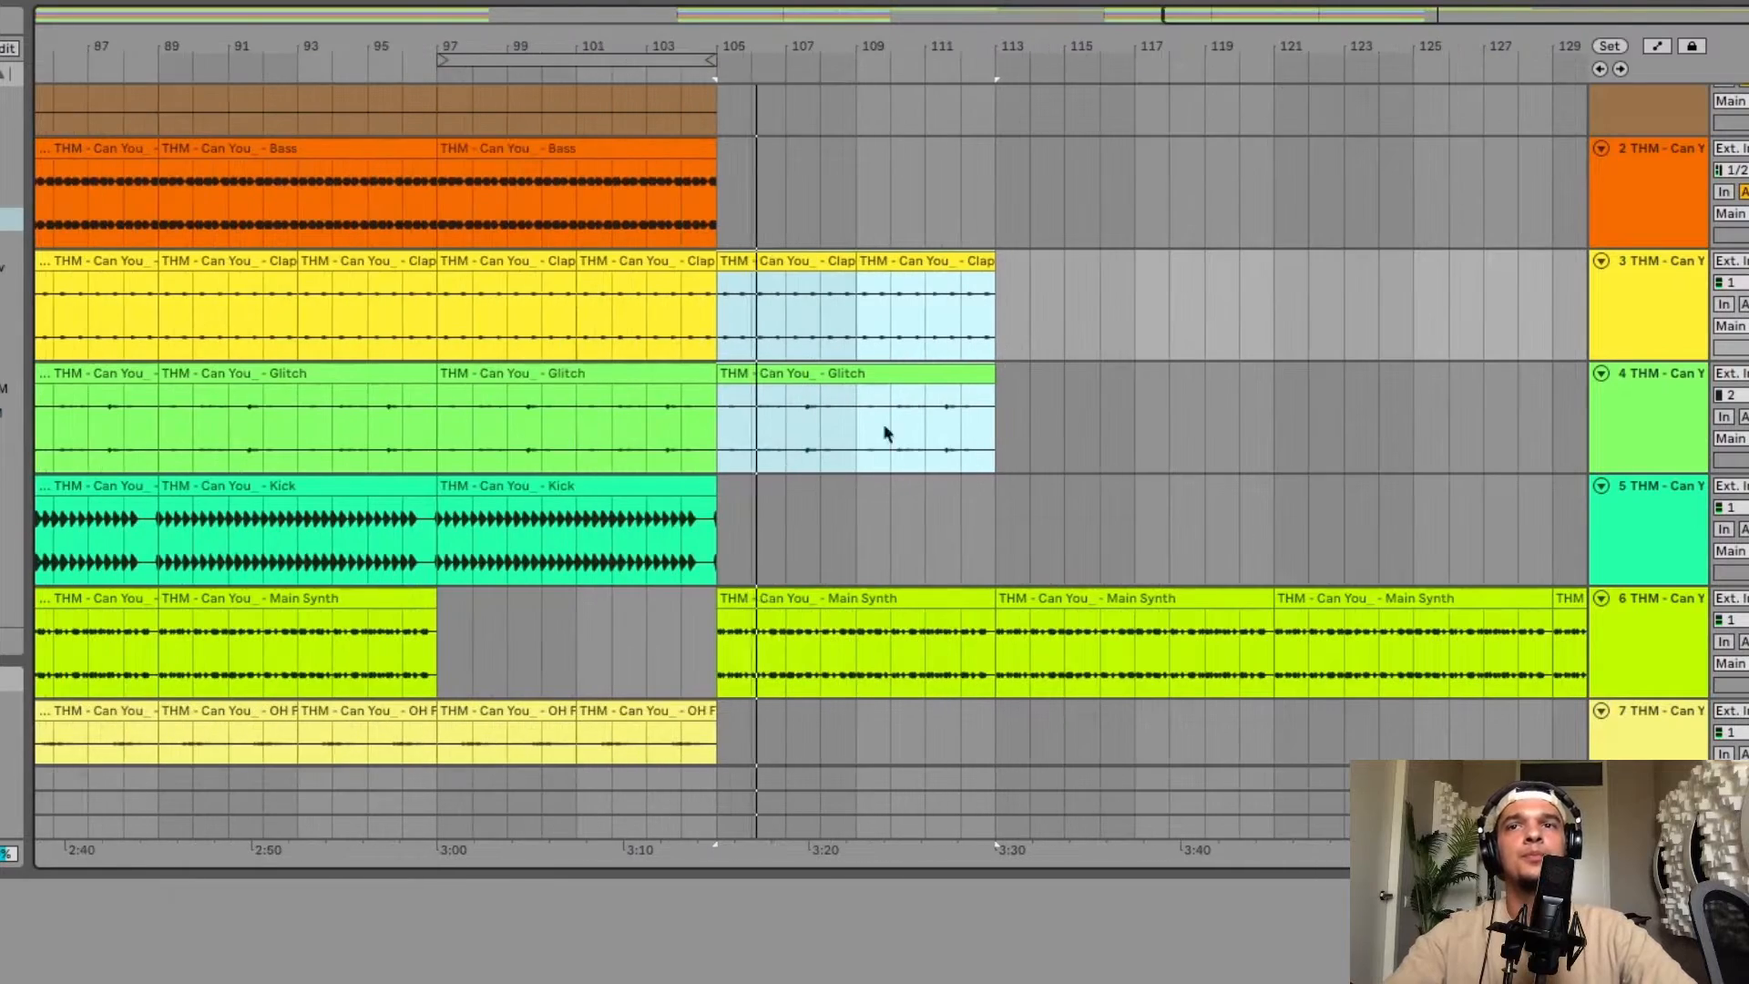
scroll(847, 456, left, 3)
scroll(847, 455, down, 2)
scroll(813, 474, down, 4)
scroll(813, 474, left, 2)
scroll(813, 475, down, 4)
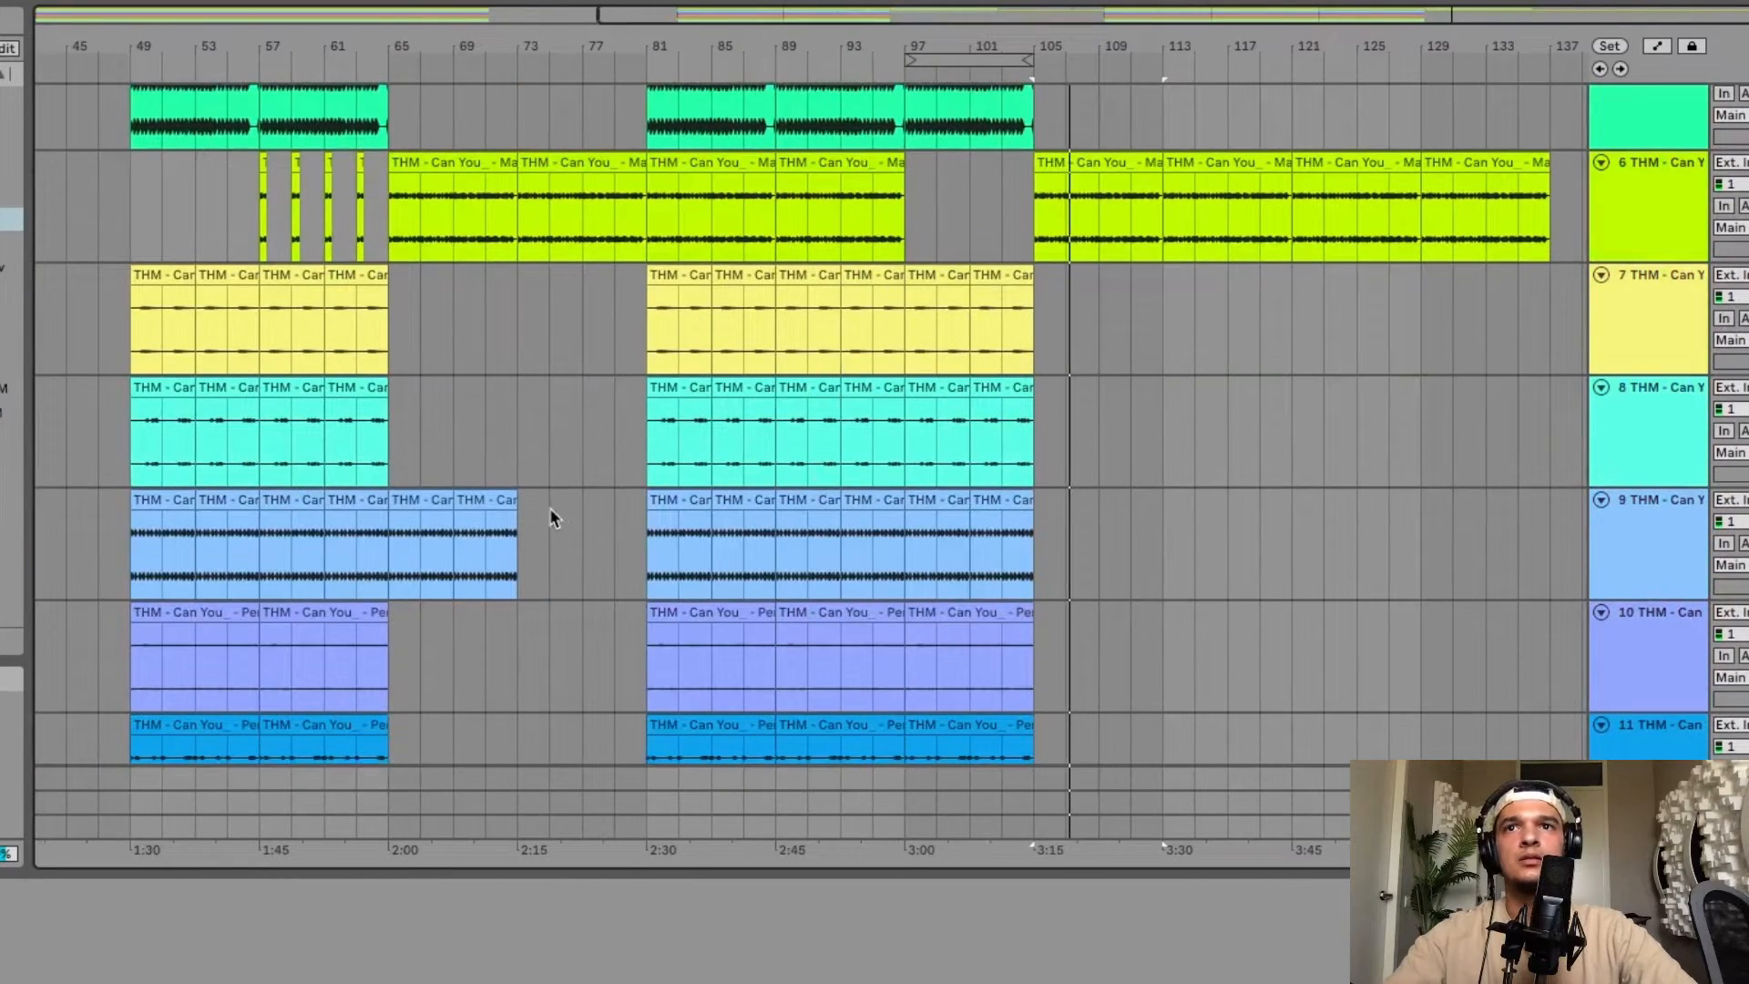
click(492, 501)
key(super+c)
click(1042, 536)
key(super+v)
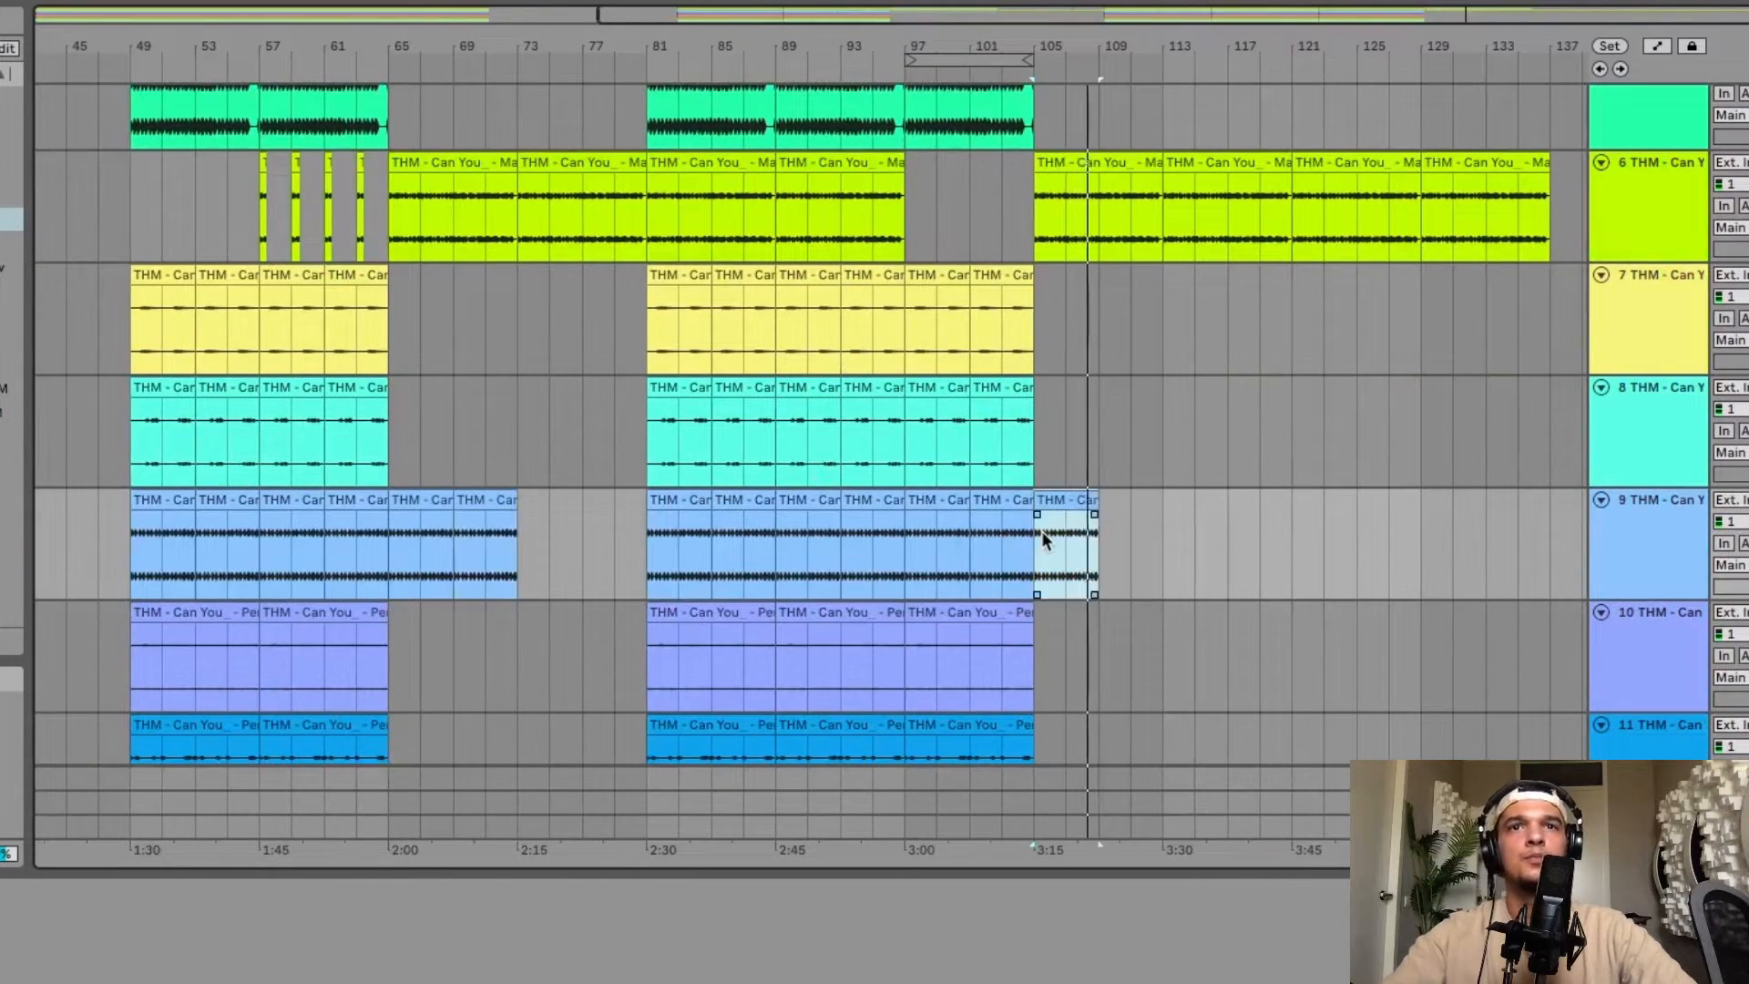
key(super+v)
key(super+v)
key(super+v)
Copy the Perc 2 clip at bars 97–105 and paste it twice to extend Perc 2 through bar 121.
scroll(1043, 538, up, 3)
scroll(1043, 537, right, 1)
scroll(1042, 533, up, 4)
scroll(1042, 532, down, 7)
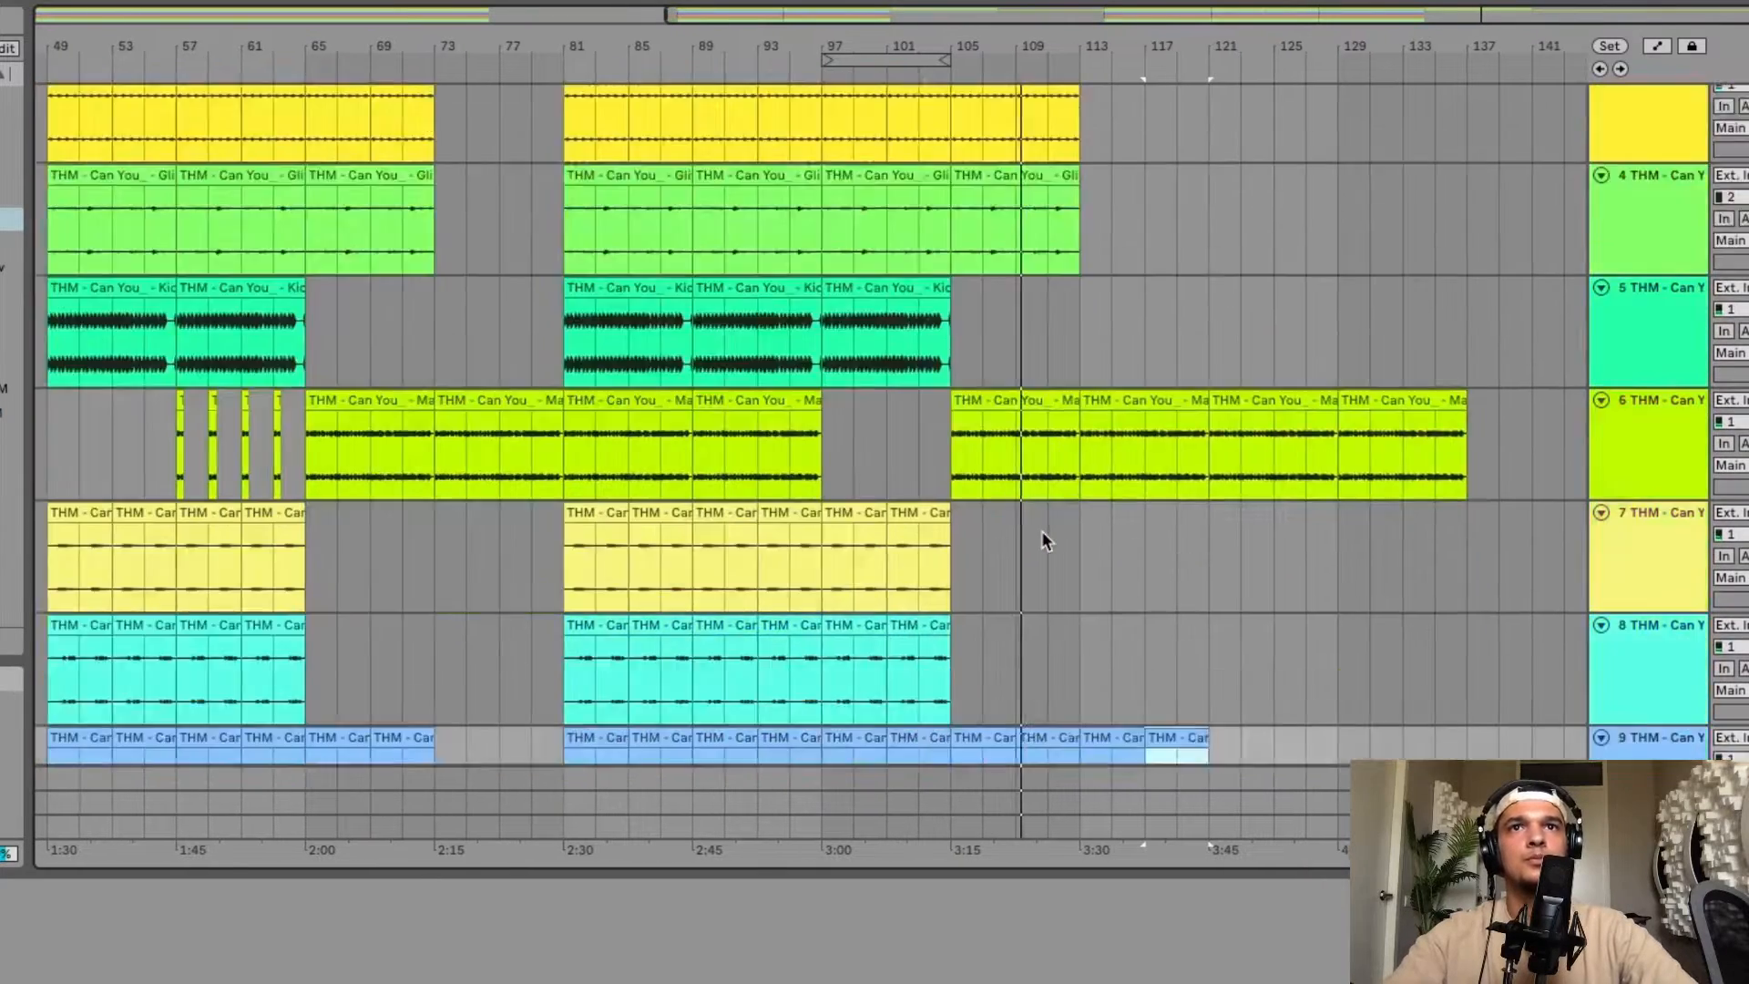
scroll(1081, 402, up, 4)
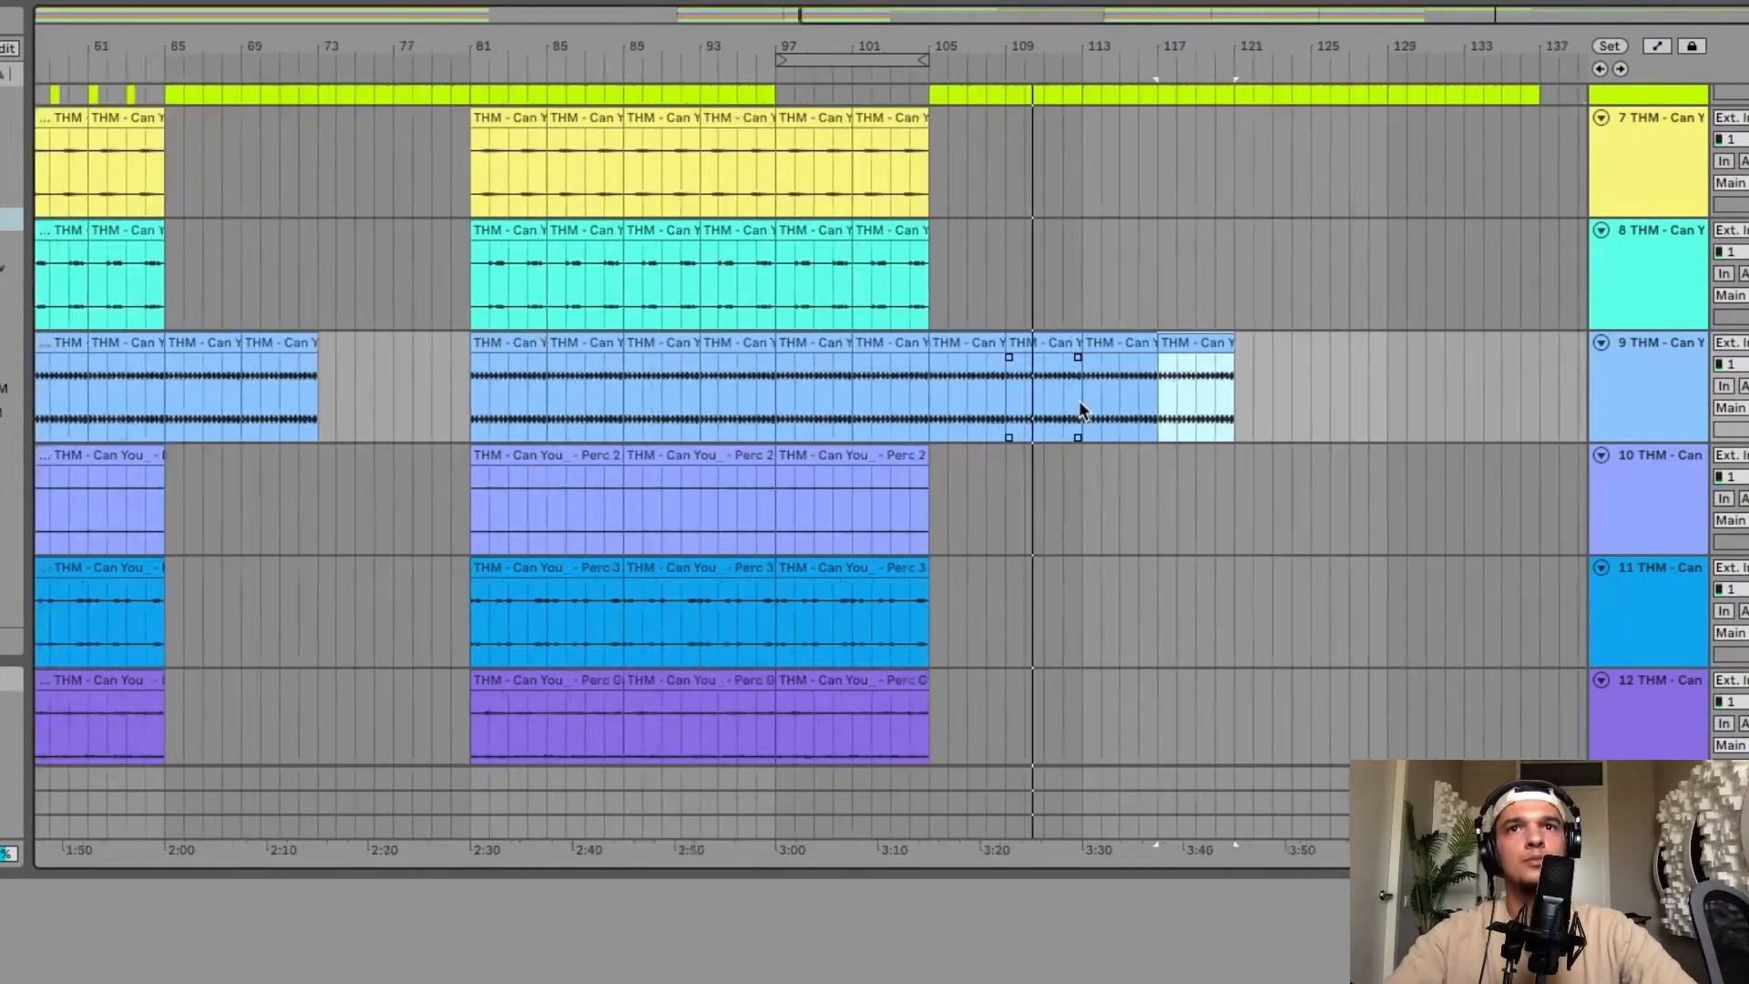
scroll(1081, 402, right, 3)
click(398, 475)
key(super+c)
key(super+v)
key(super+v)
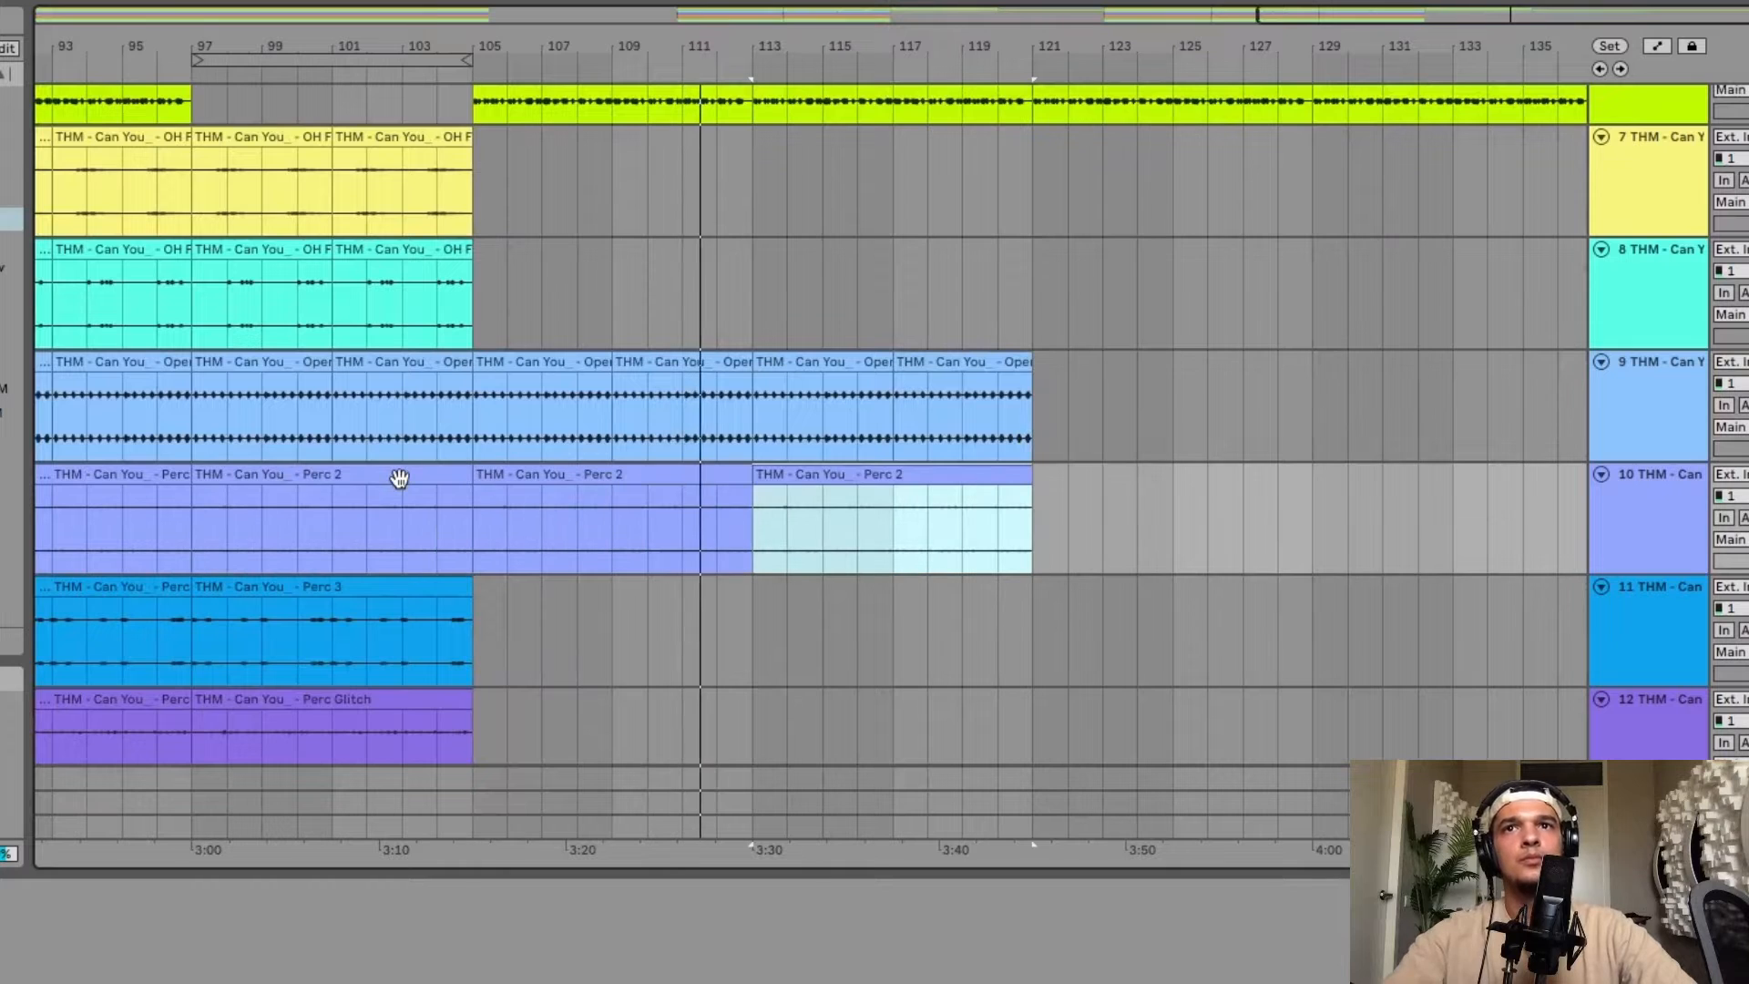
scroll(953, 402, down, 3)
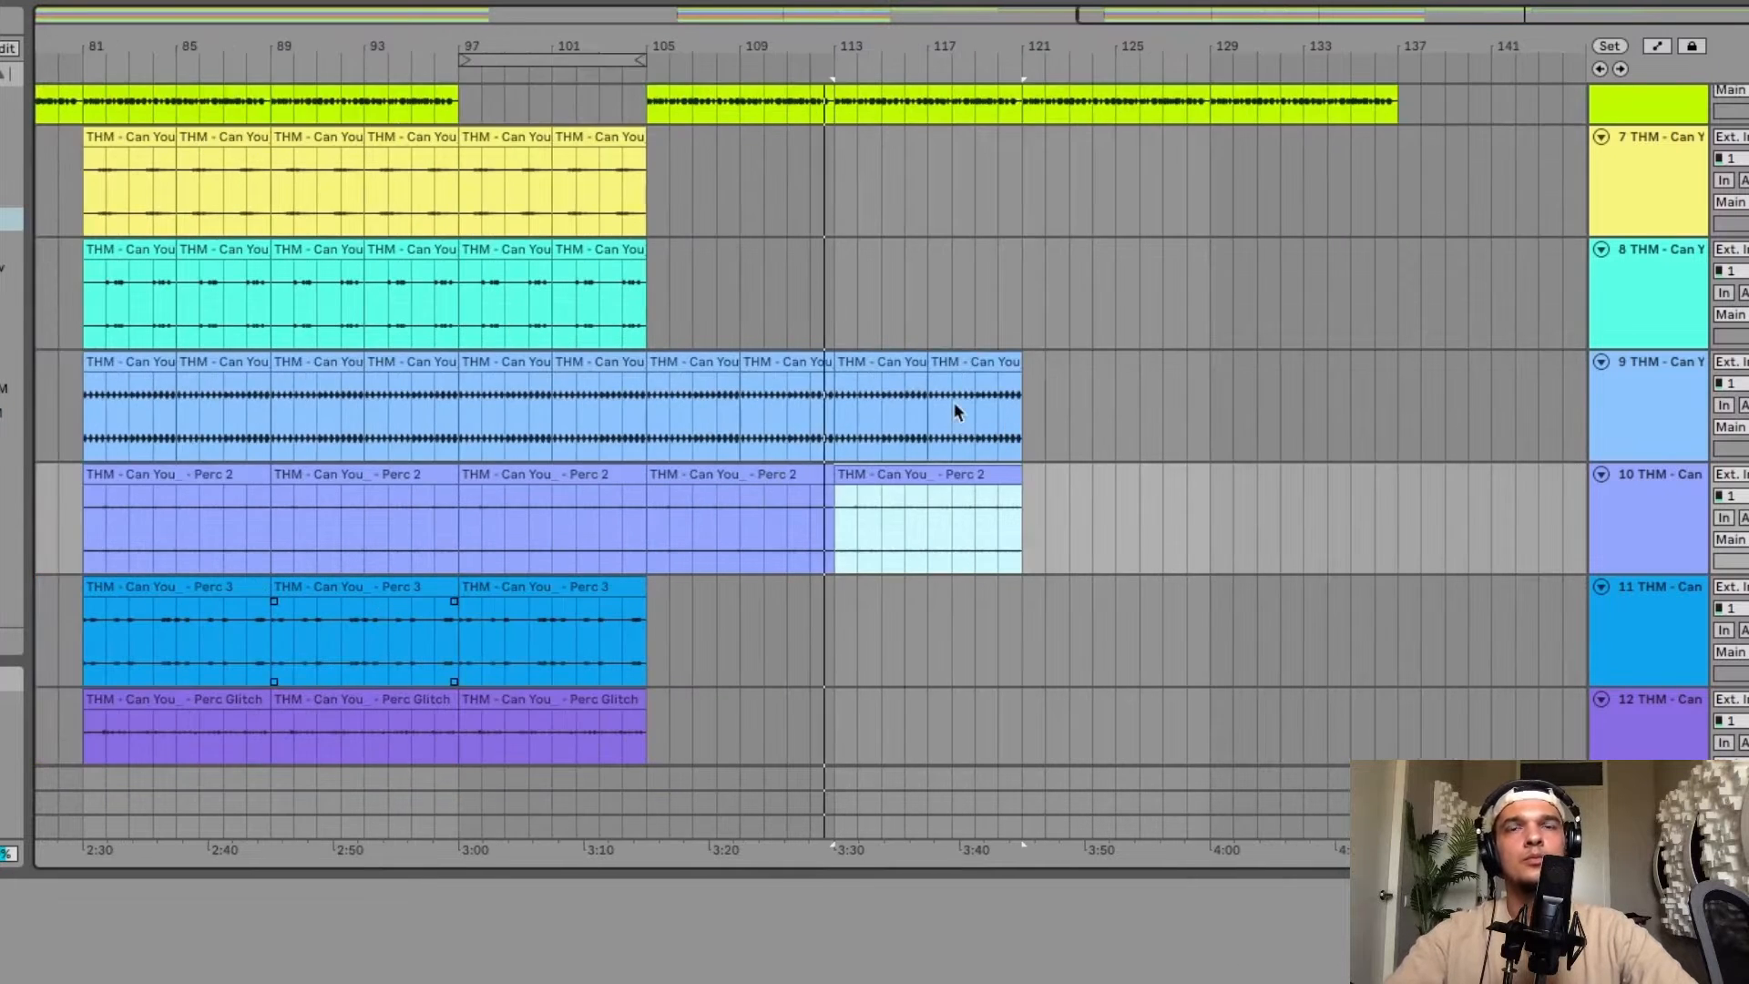
Paste the last Bass clip of the first drop at bar 113 and duplicate it to extend Bass through bar 129.
scroll(954, 402, up, 4)
scroll(954, 405, left, 2)
scroll(954, 409, down, 3)
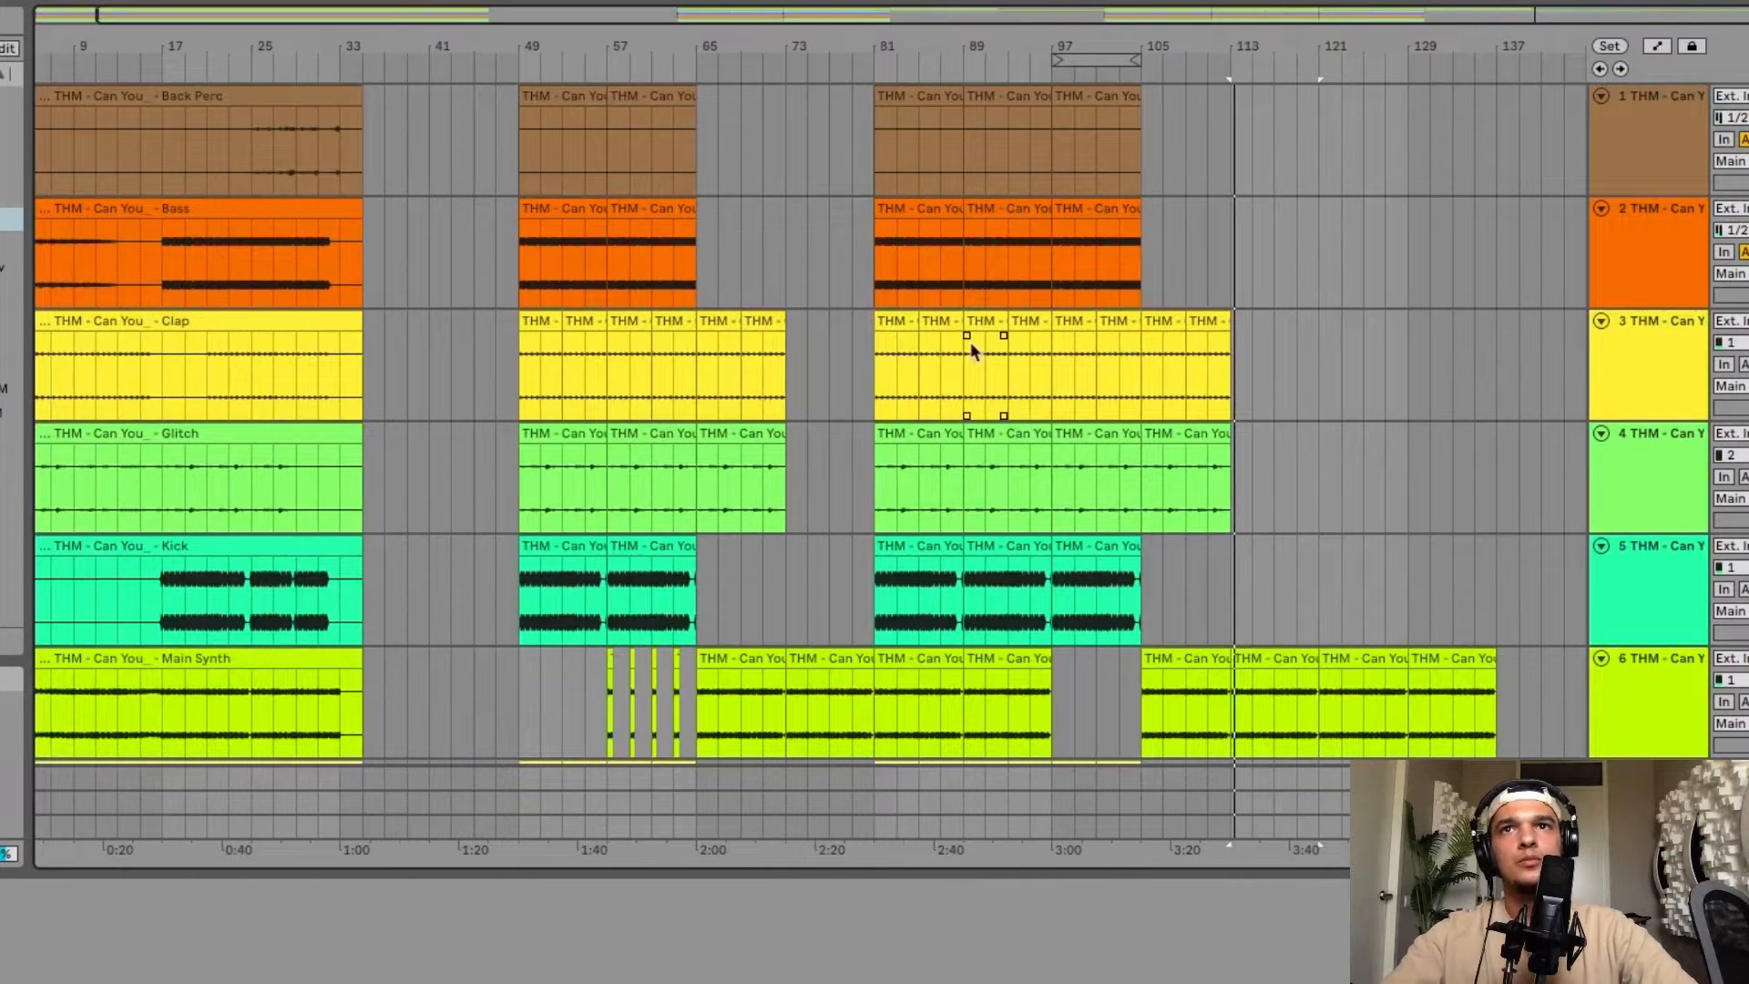
click(1098, 205)
click(1228, 217)
key(super+v)
scroll(1301, 219, up, 3)
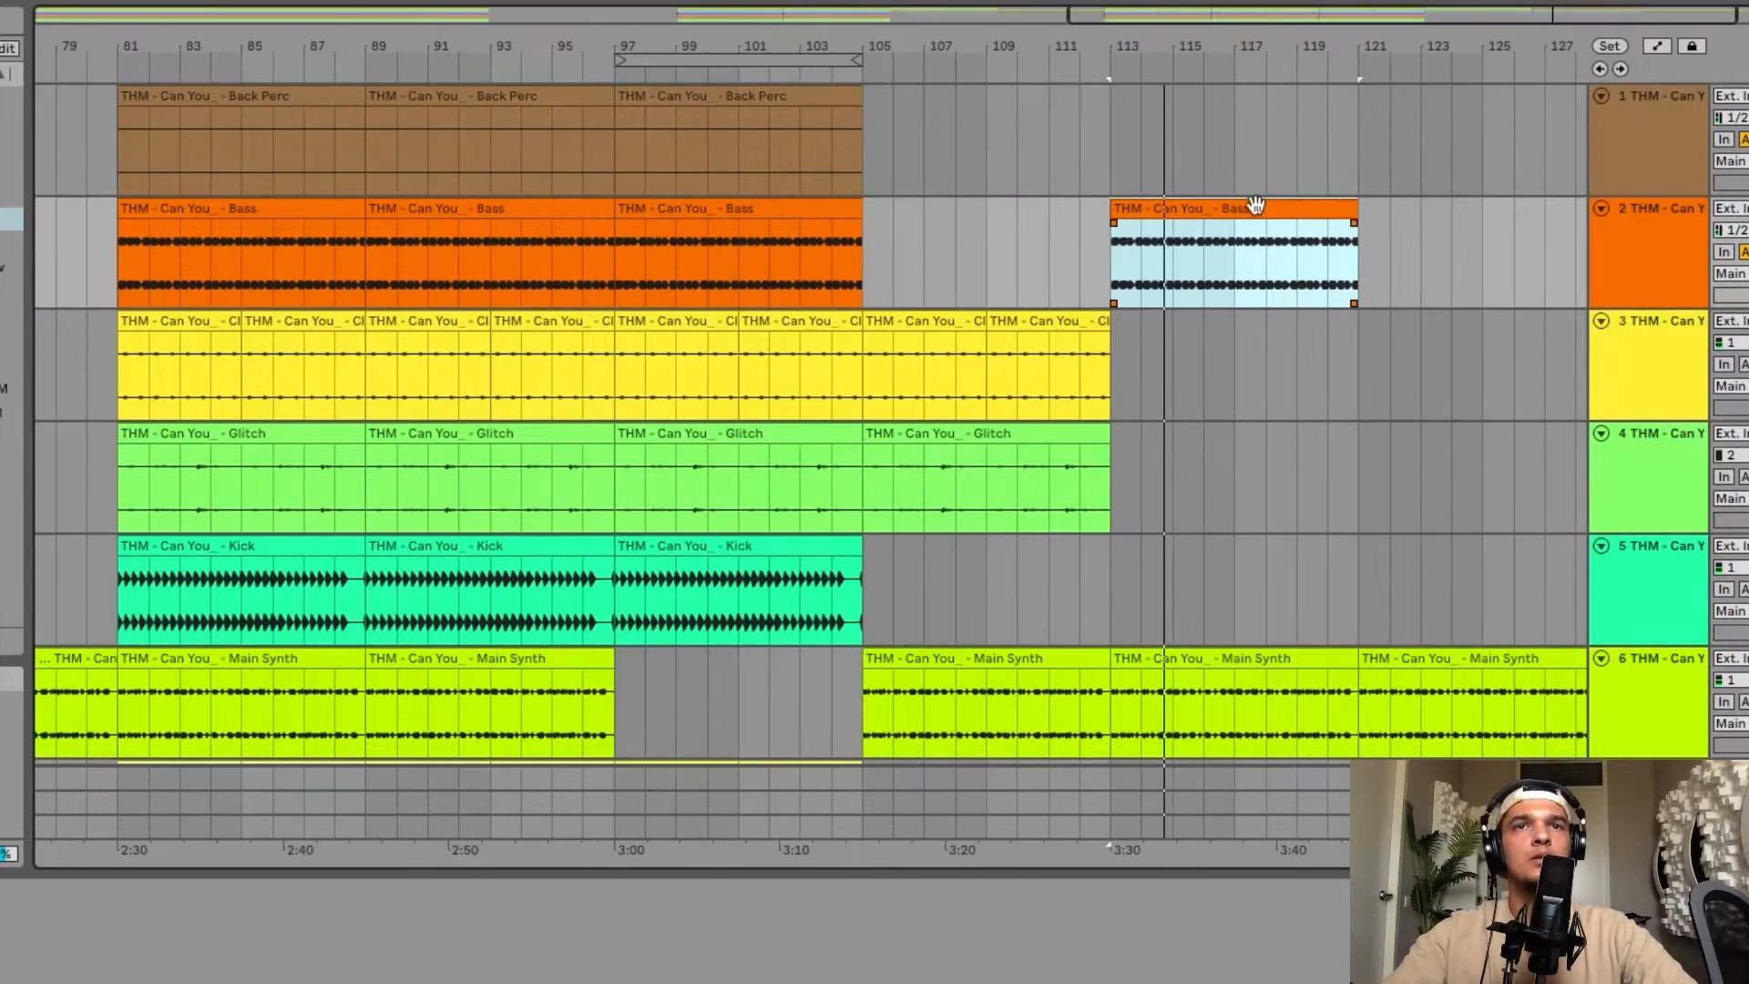
scroll(1253, 203, right, 2)
scroll(1253, 202, right, 3)
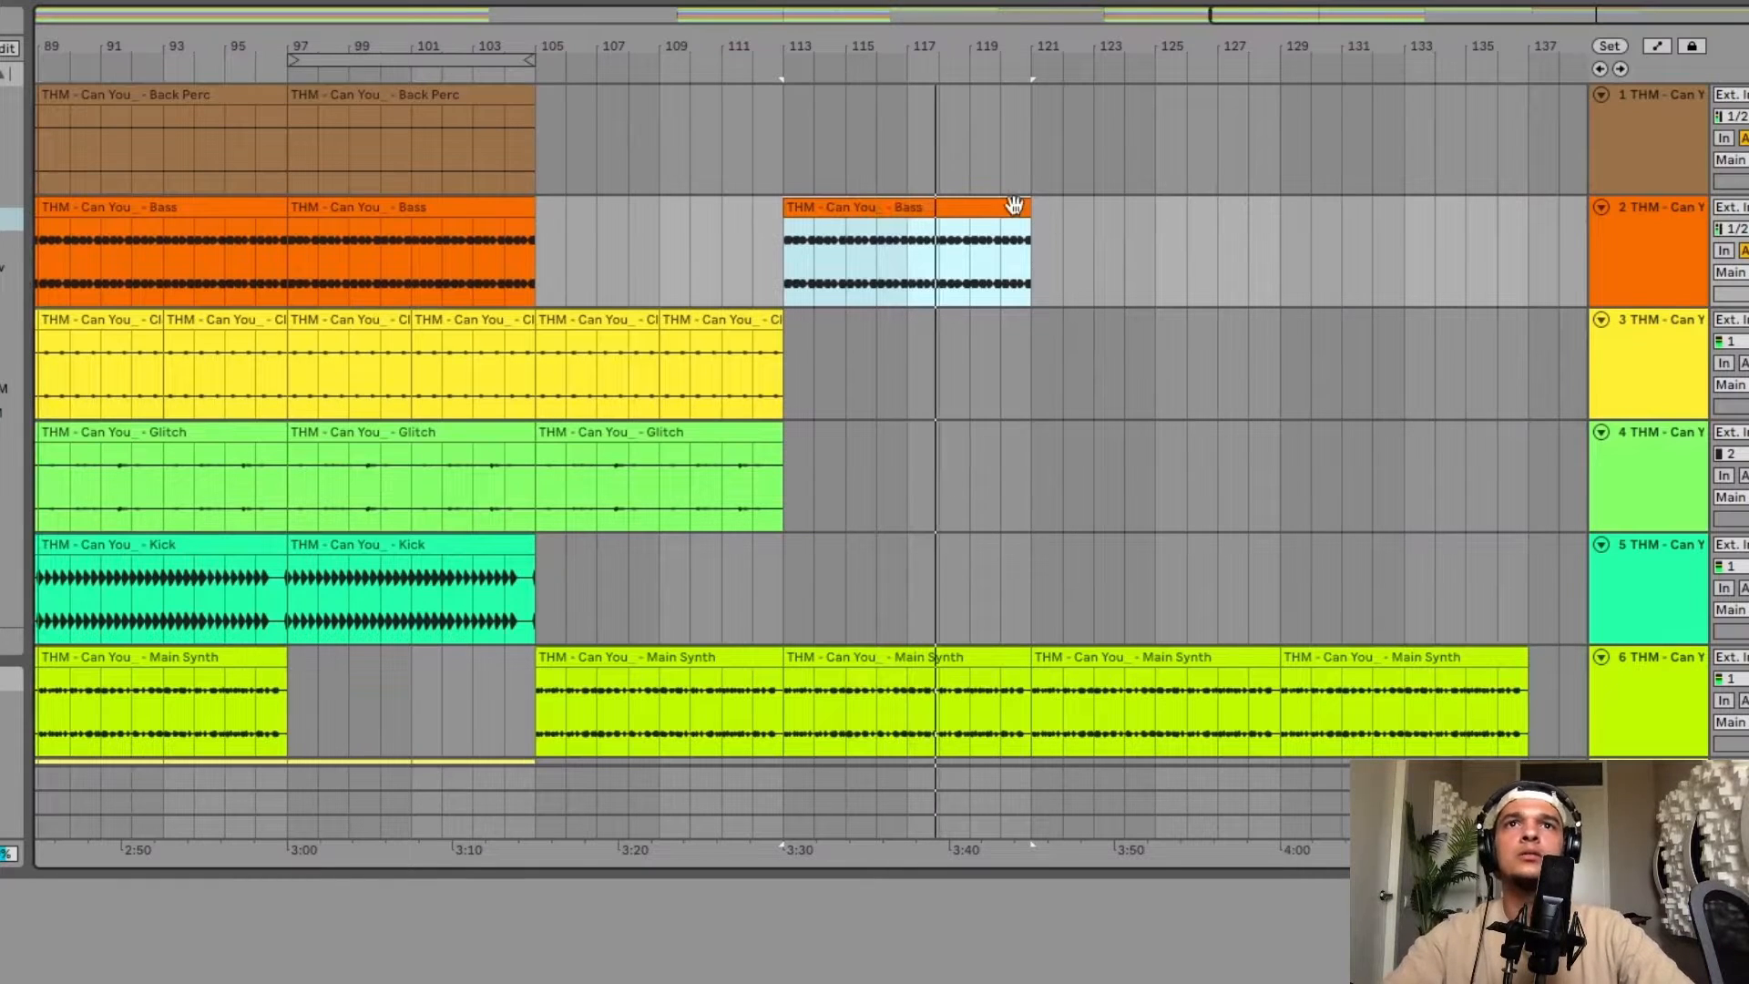
scroll(1011, 202, right, 5)
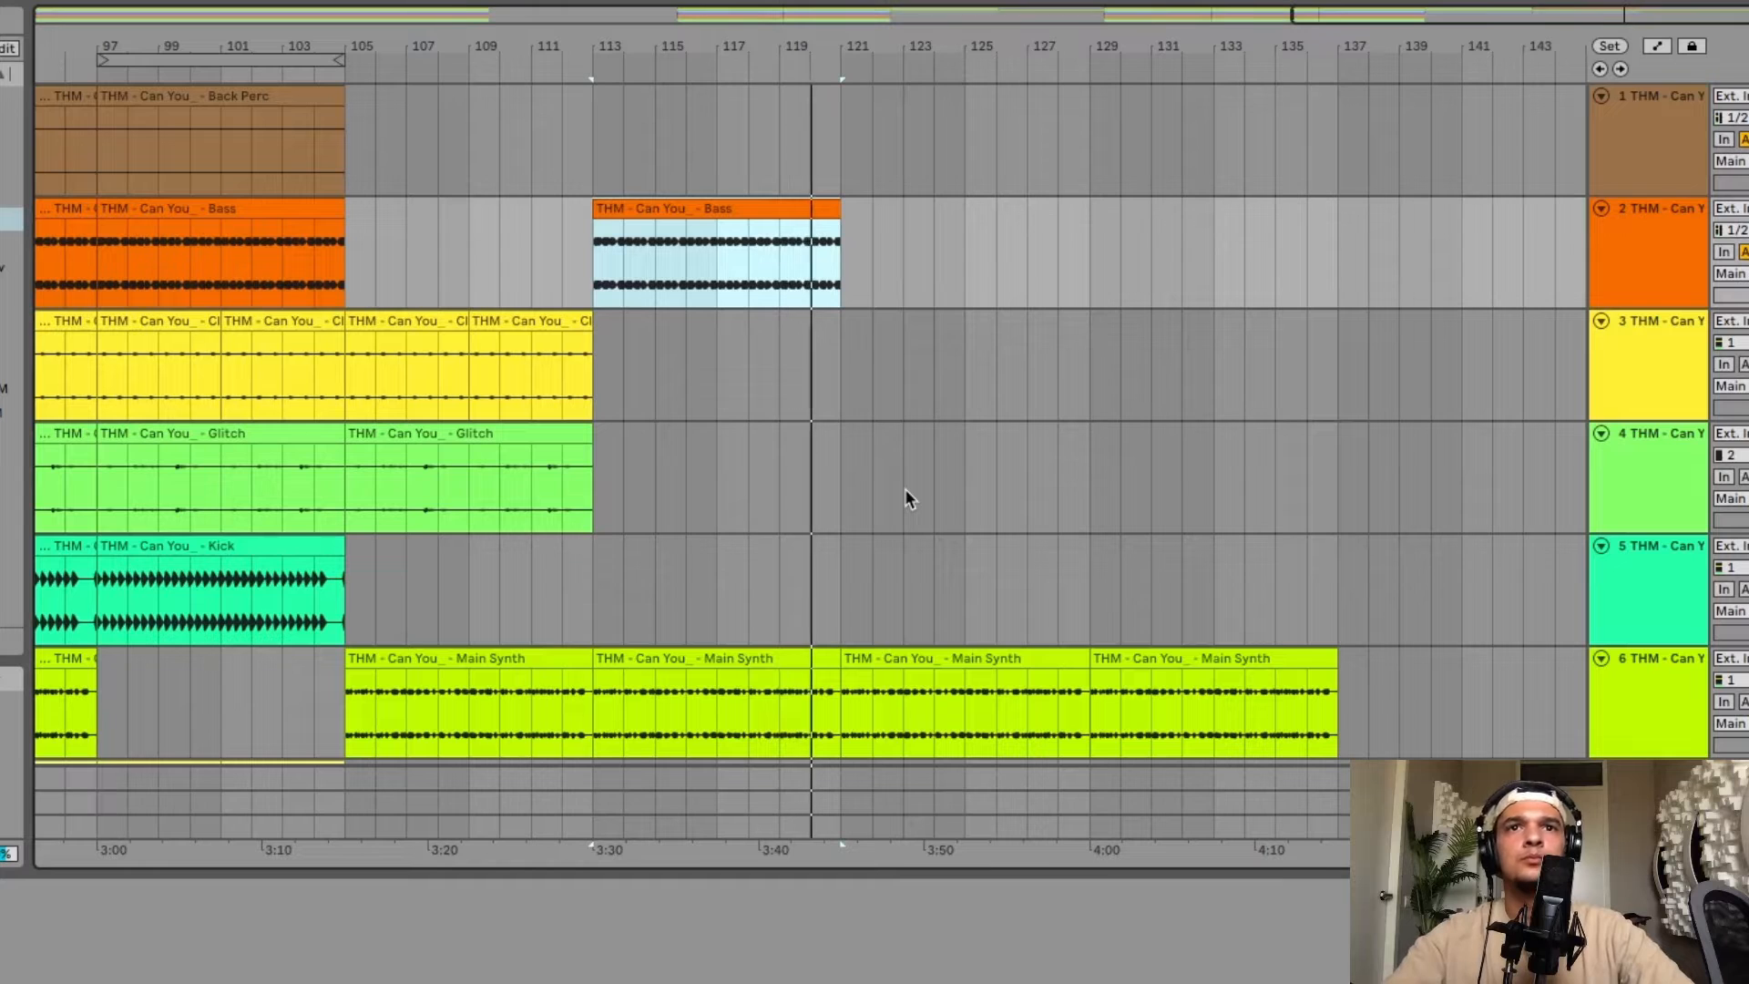
key(ctrl+d)
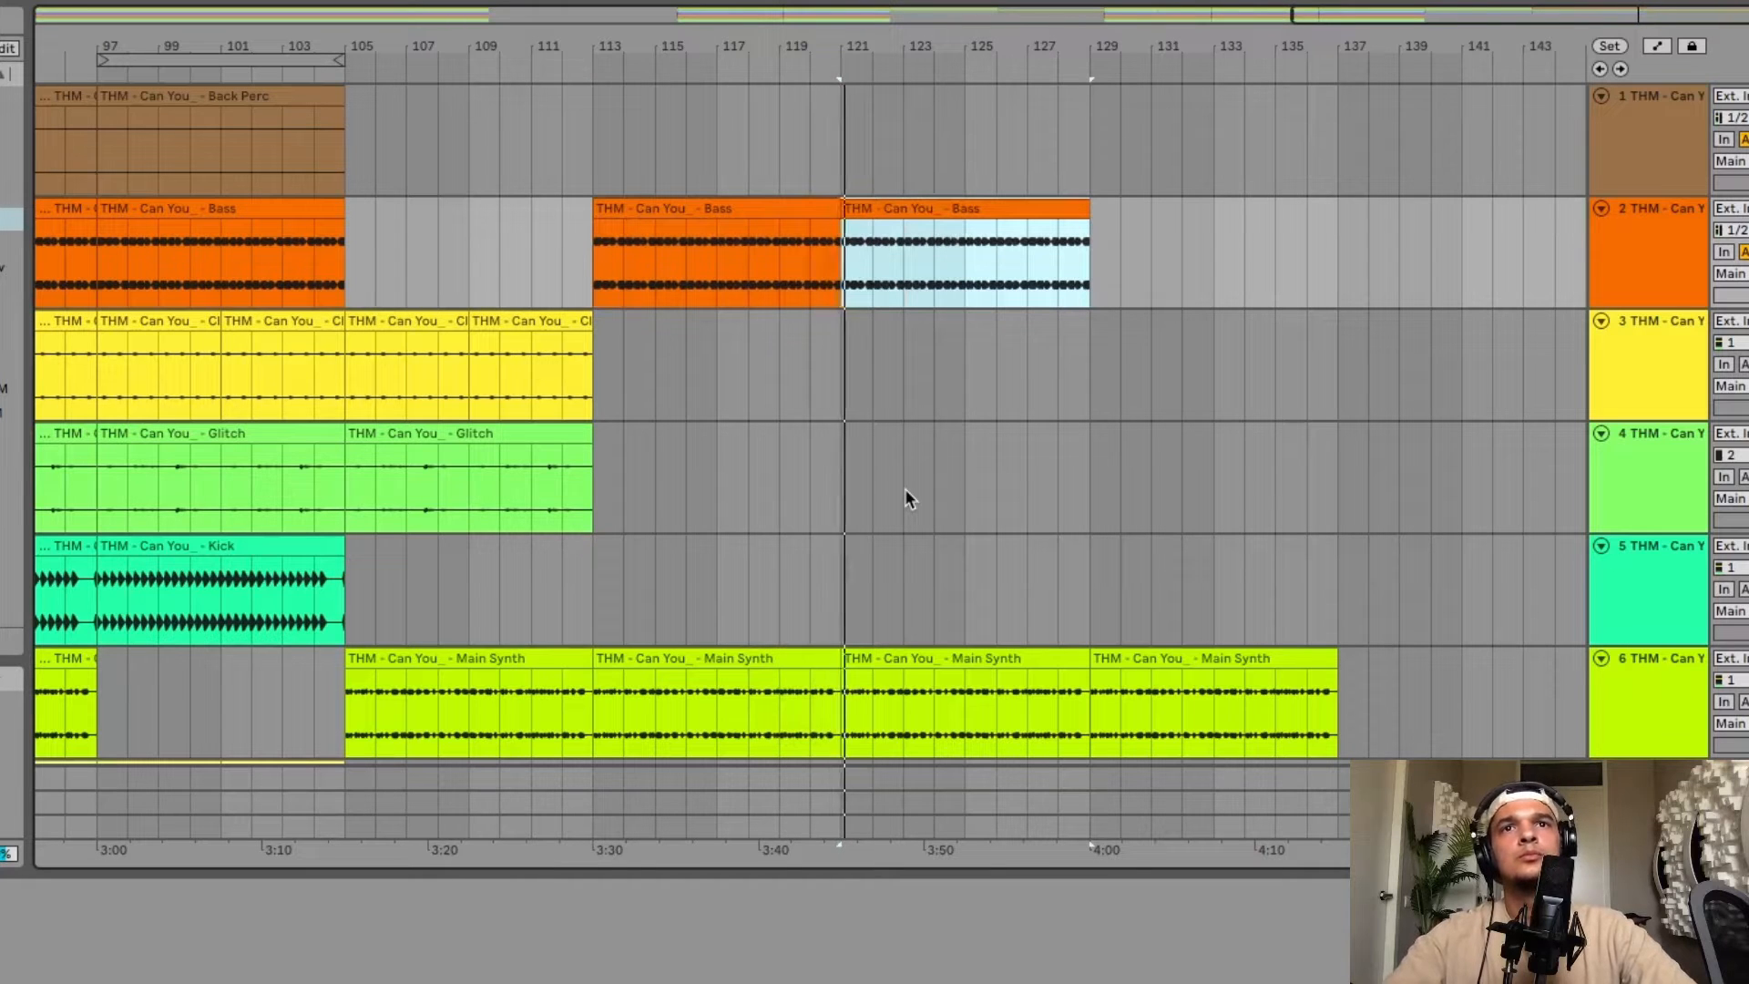
Review the clip layout across all tracks to find parts still missing from the second drop.
key(minus)
key(minus)
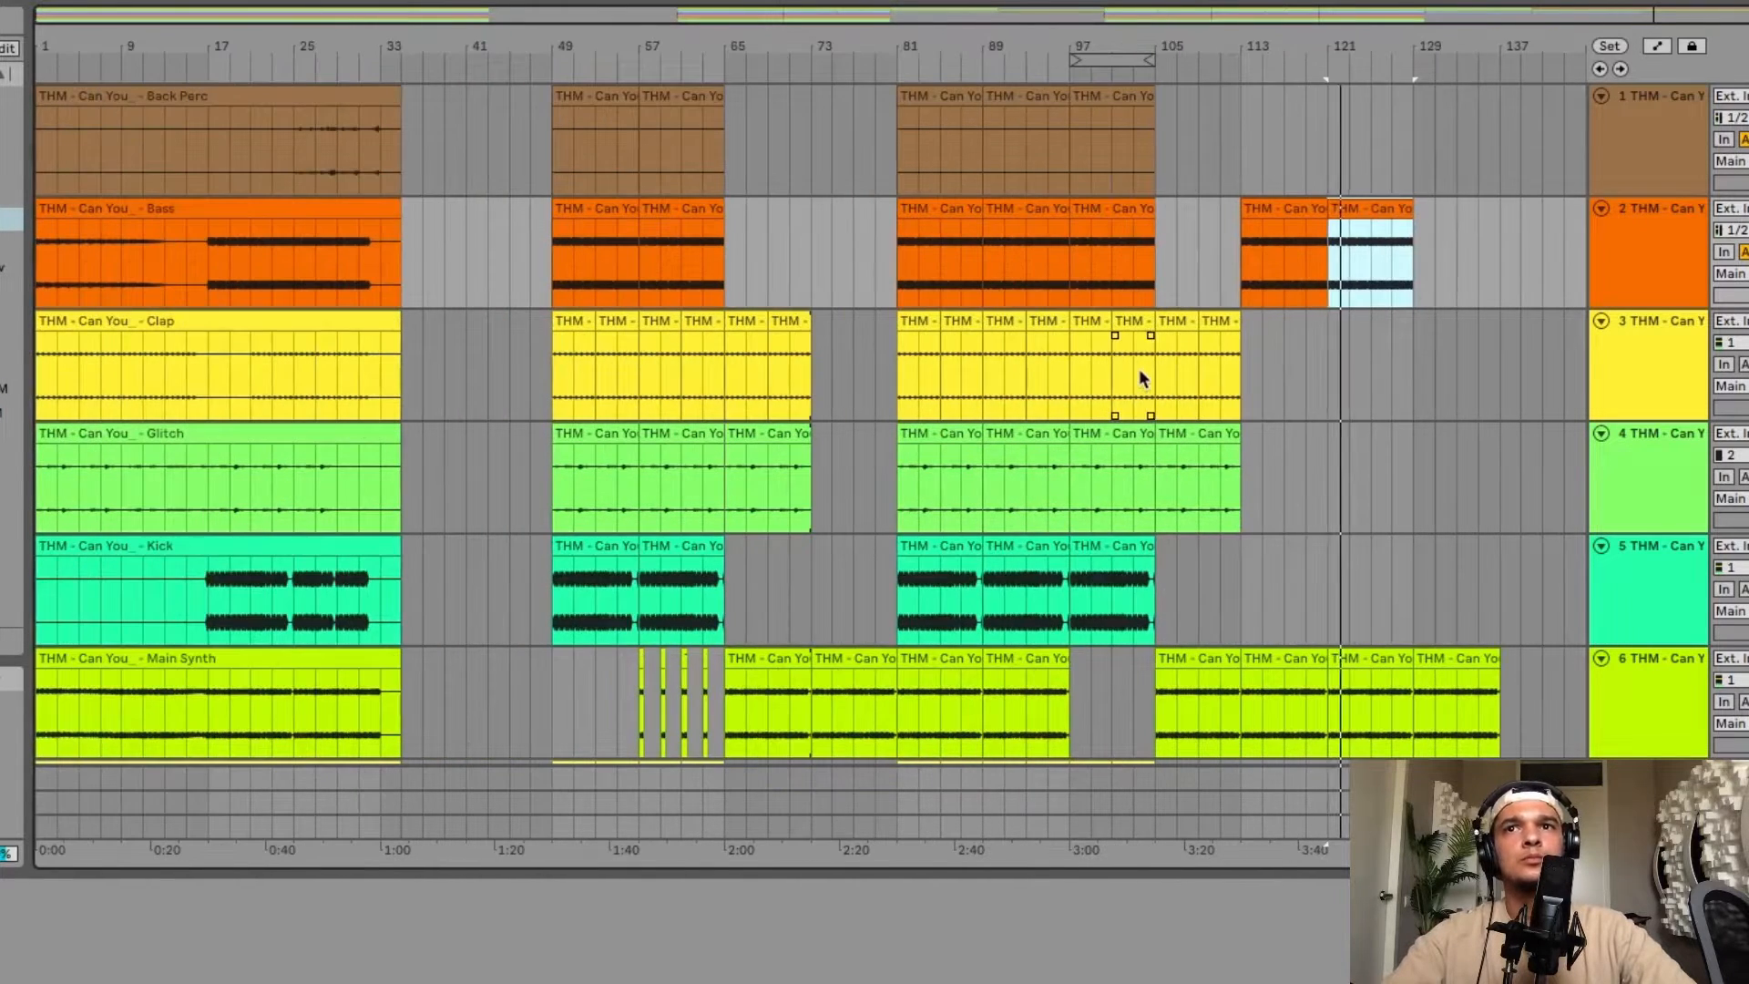
scroll(1255, 610, down, 5)
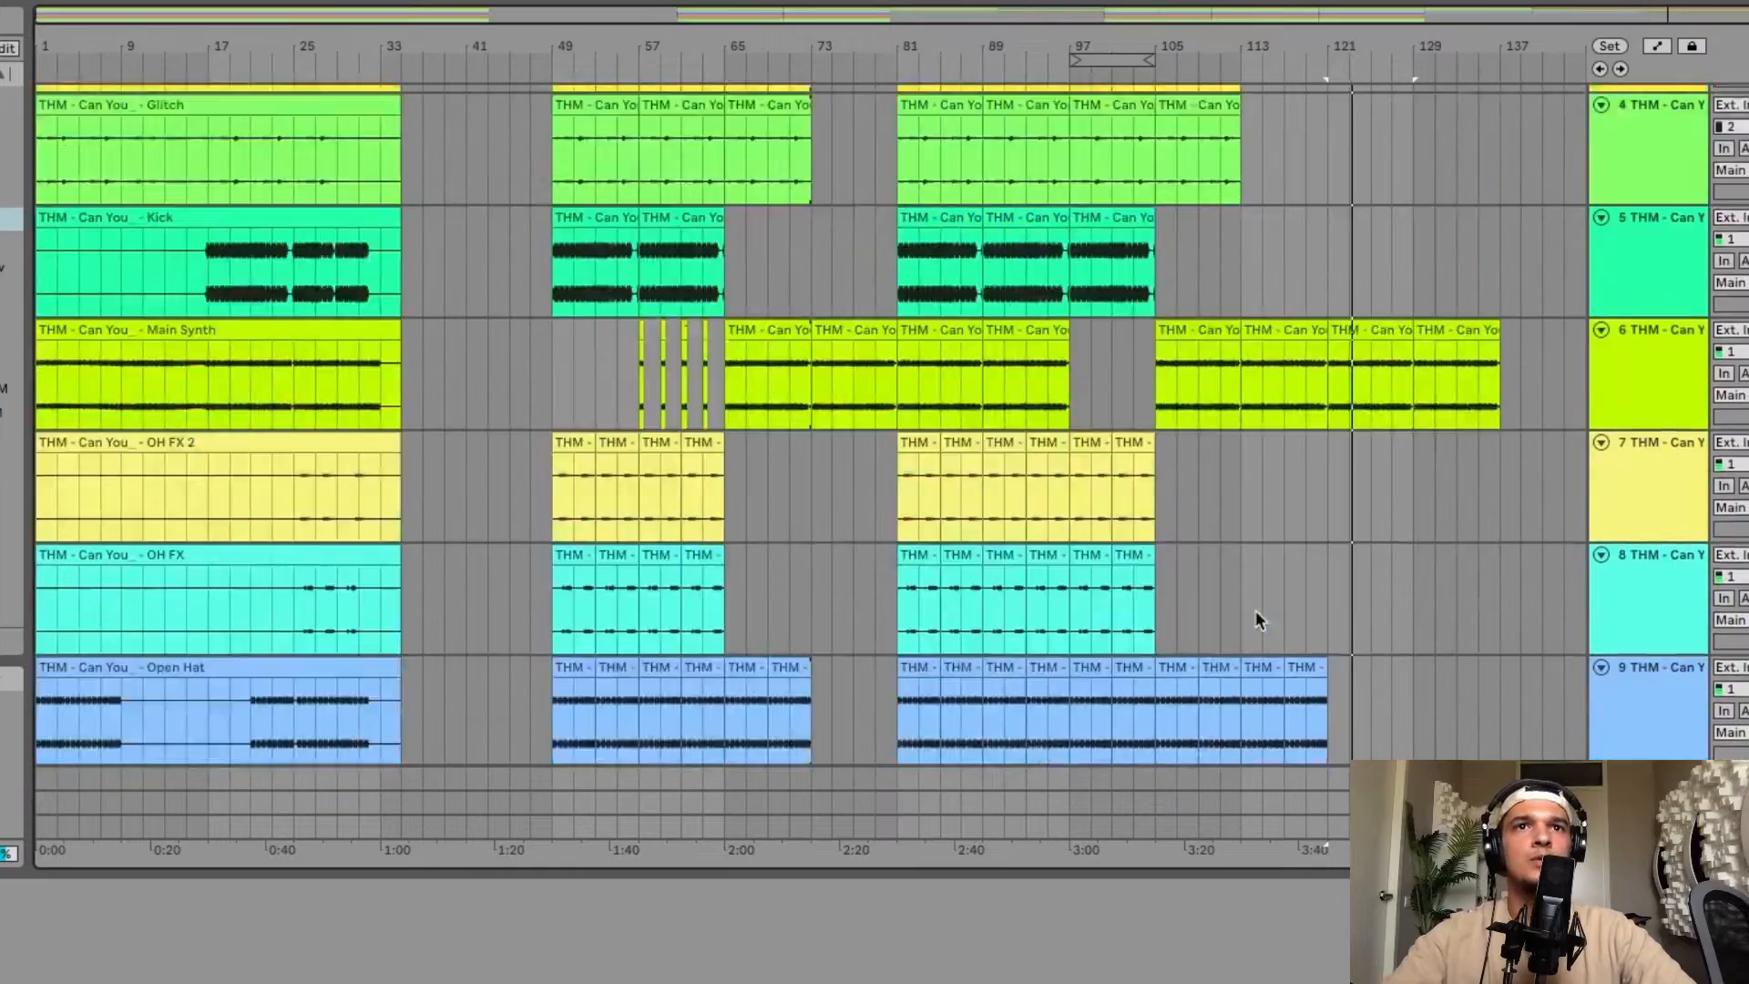
scroll(1255, 611, up, 5)
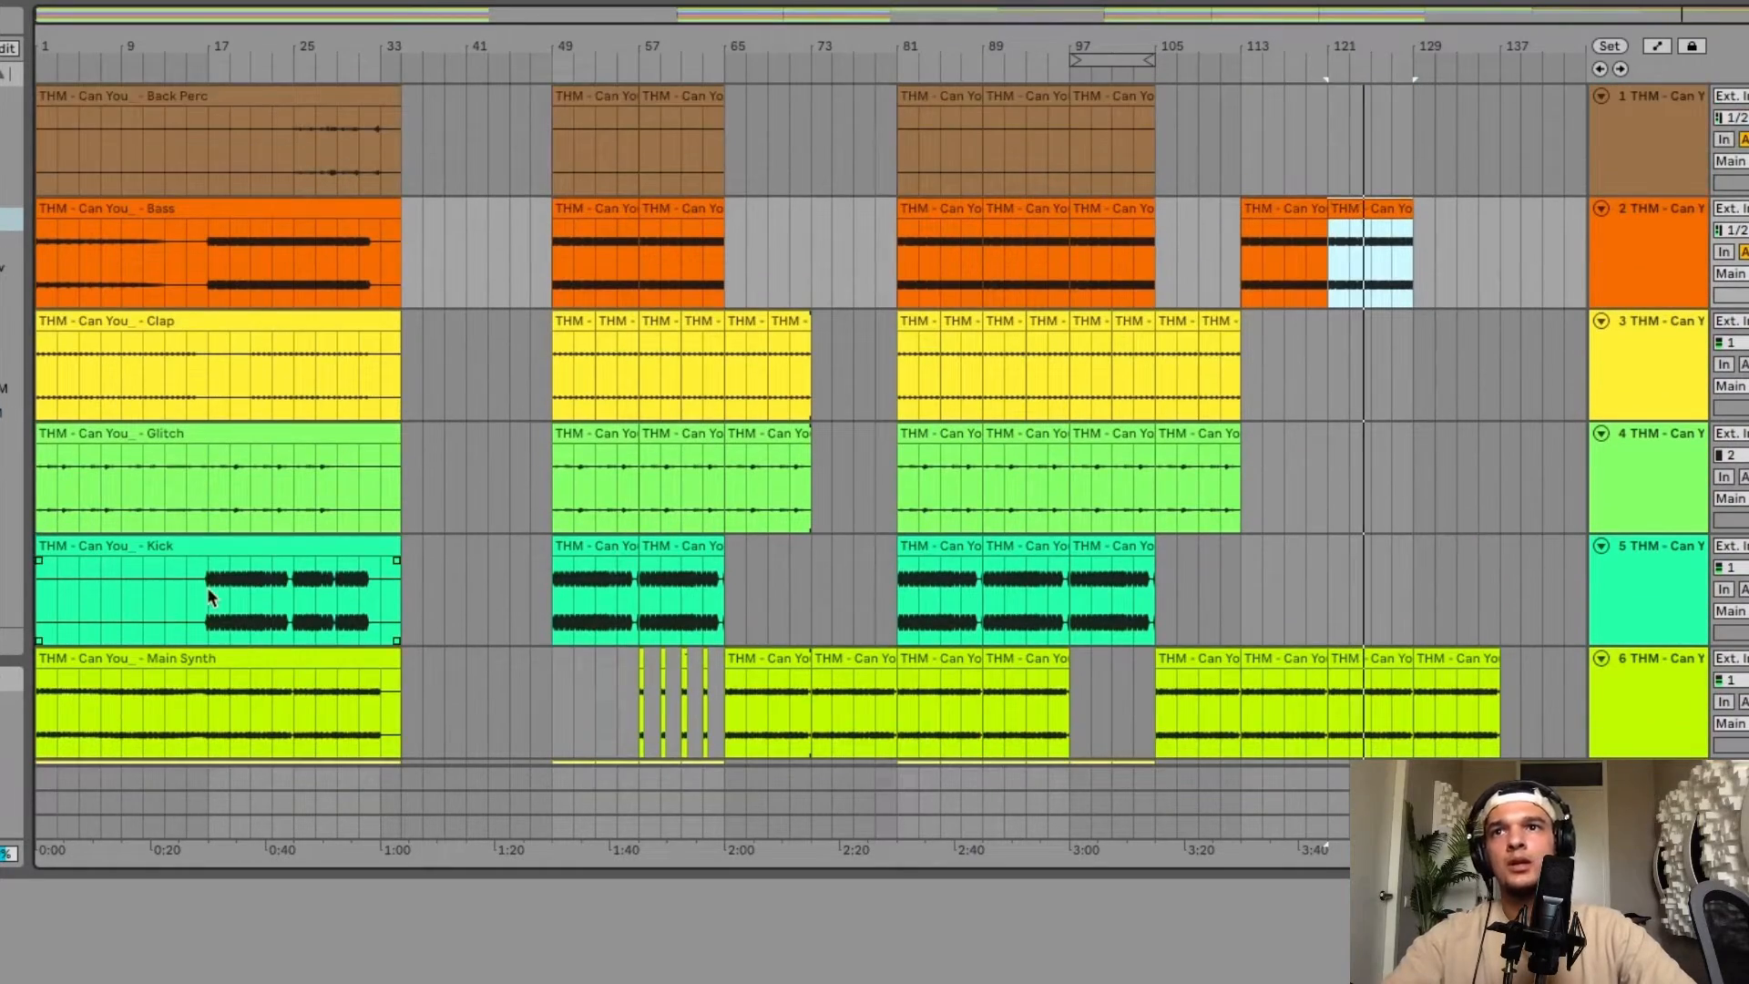
scroll(207, 588, down, 10)
scroll(207, 588, up, 7)
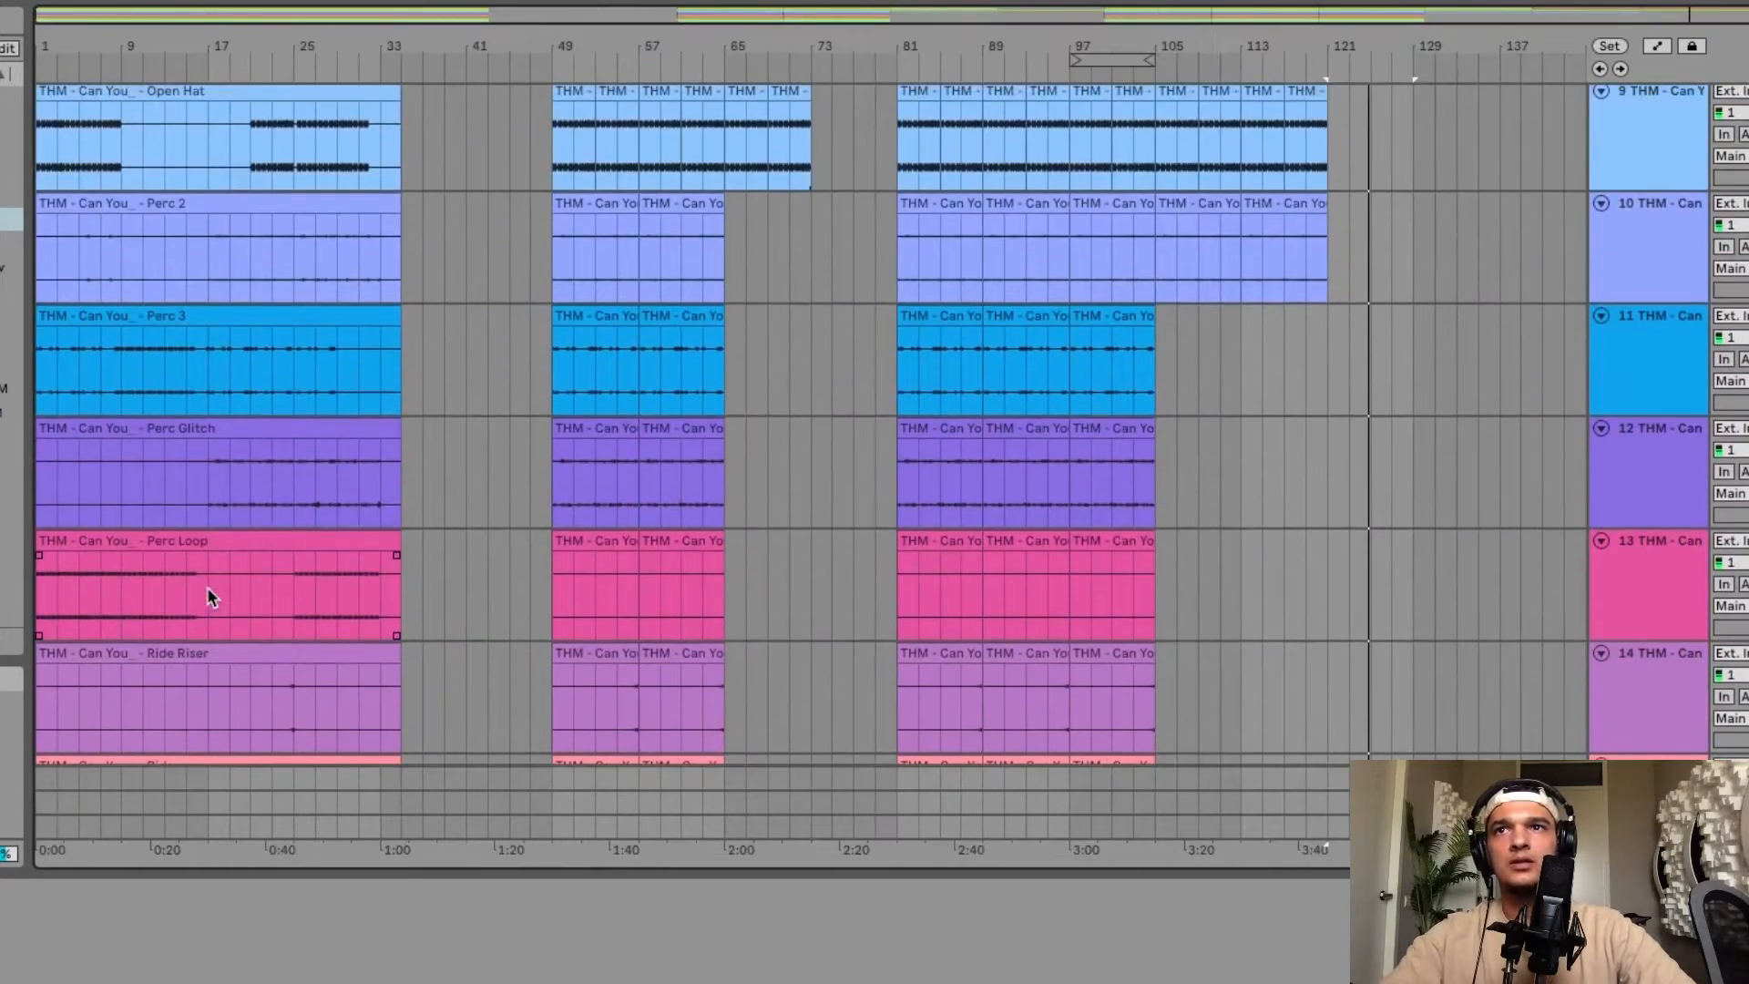
scroll(207, 589, up, 3)
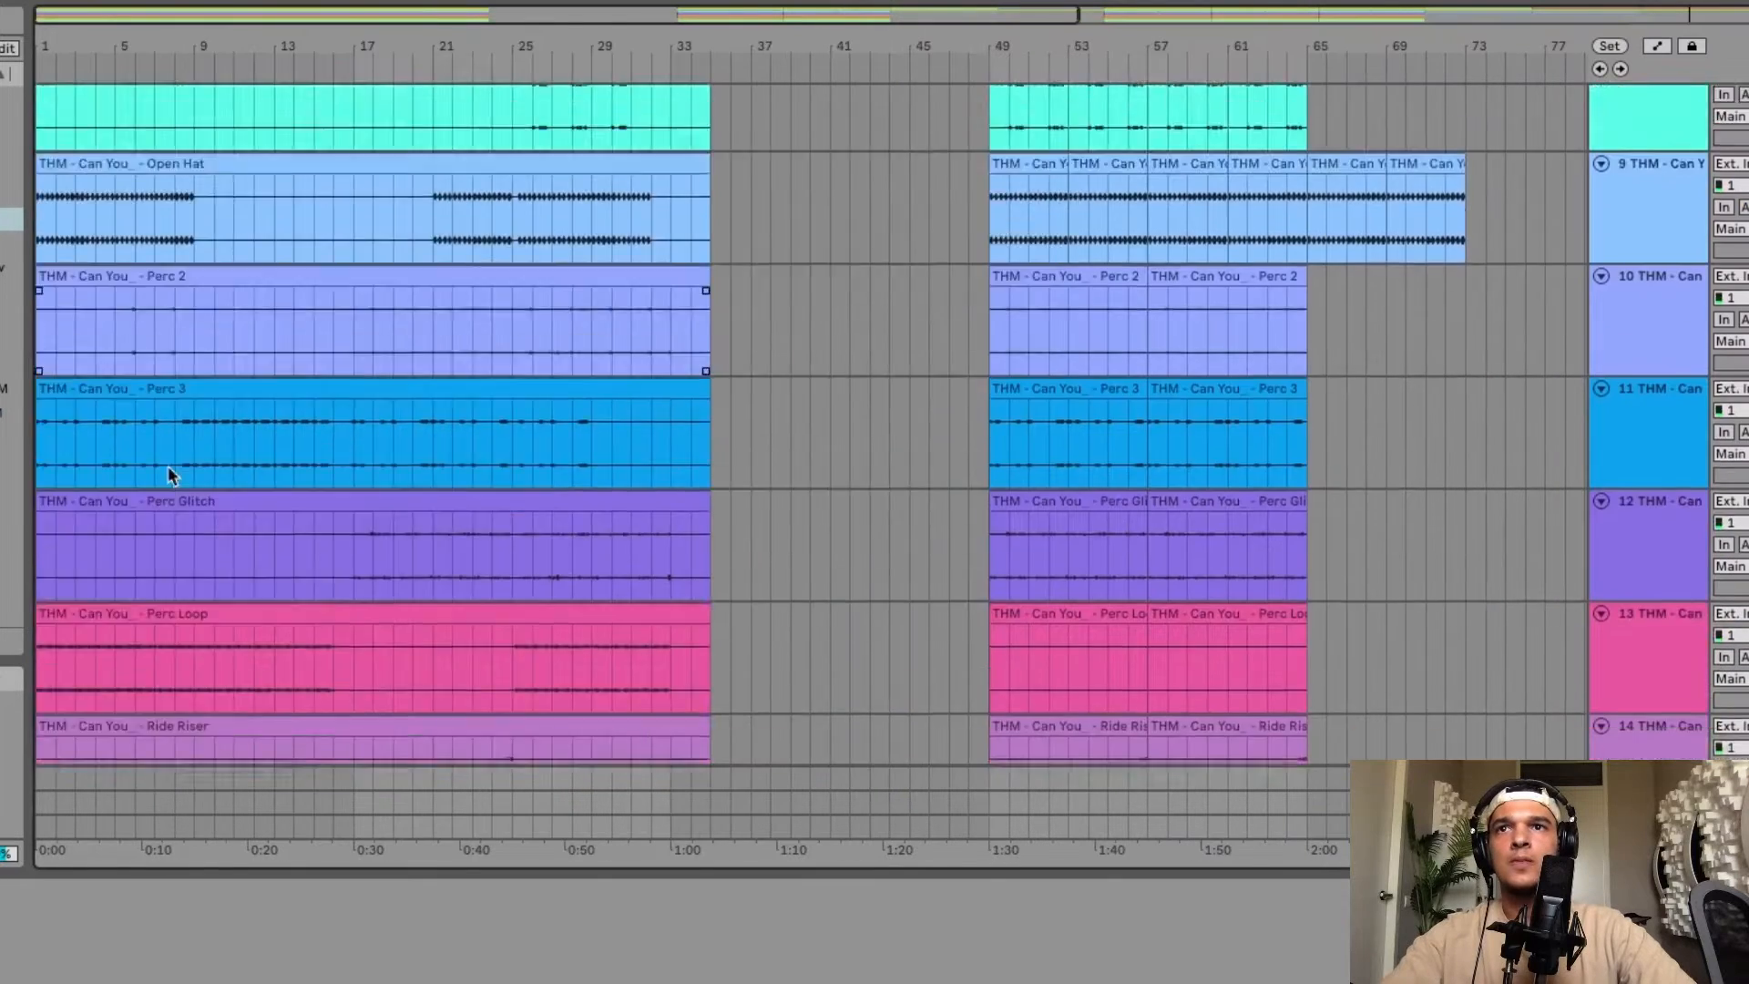
Copy the Riser 2 and Riser sections from bars 9–17 and paste them at bar 121.
scroll(169, 468, down, 6)
click(347, 392)
drag(346, 390, 184, 494)
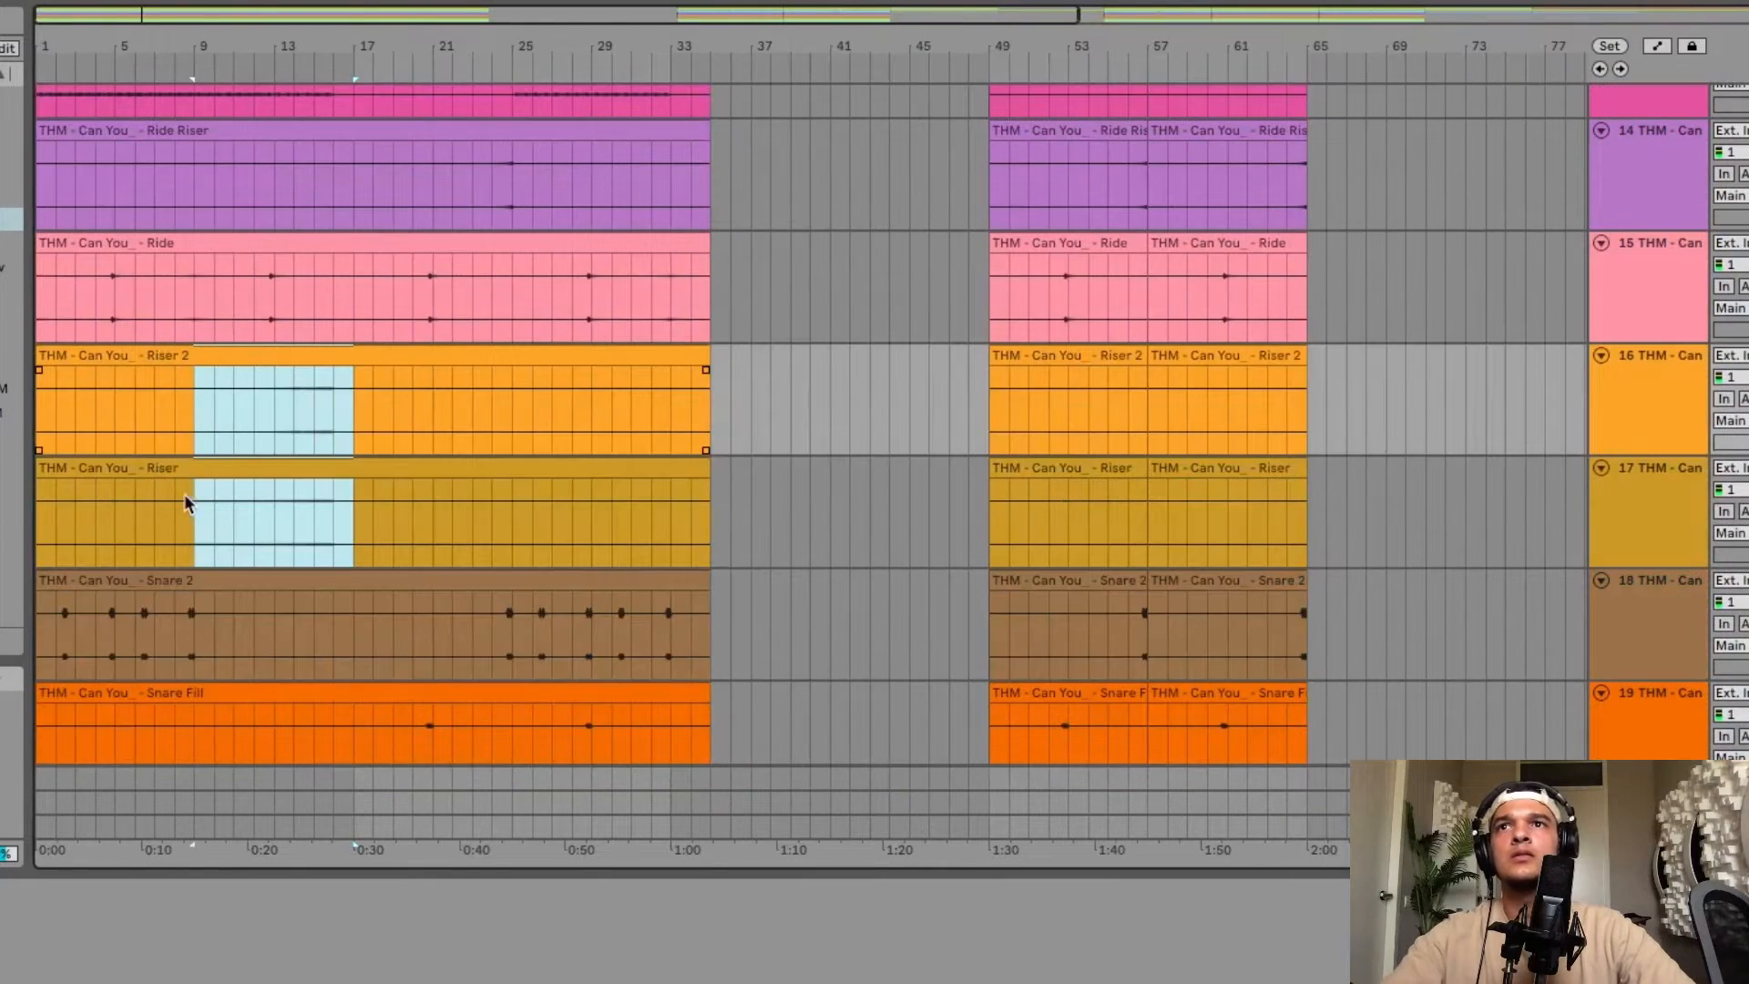
key(minus)
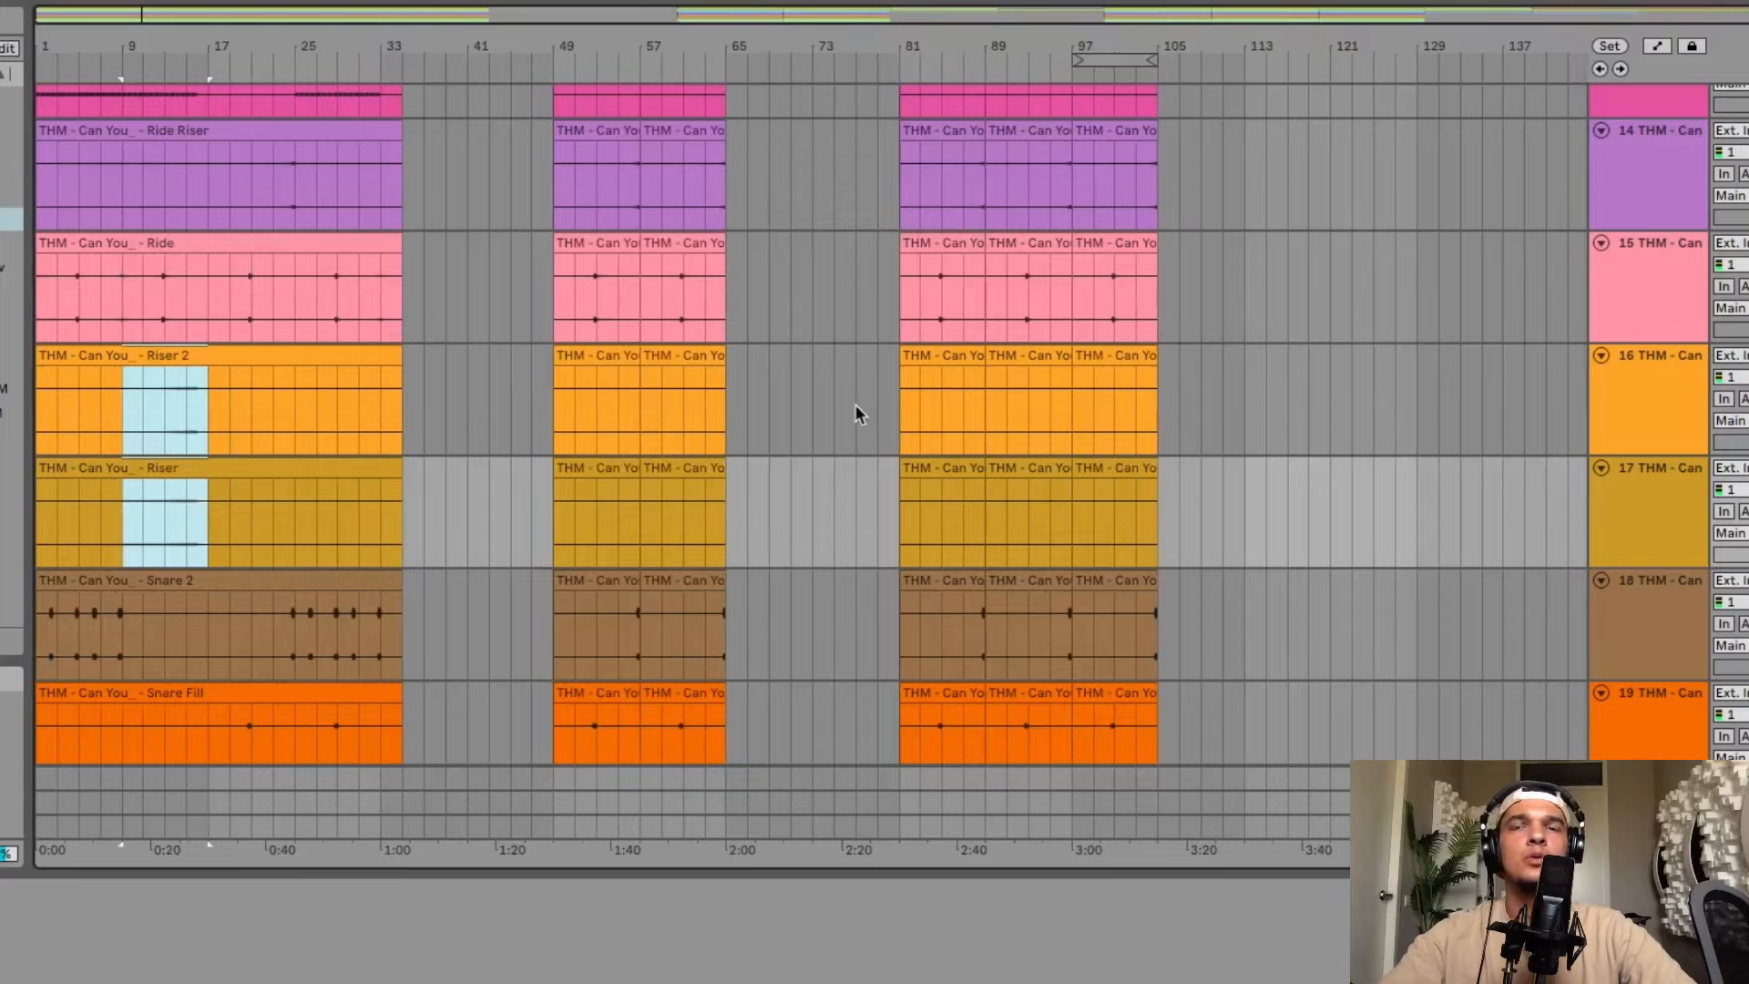
key(ctrl+c)
scroll(1265, 388, down, 2)
click(1337, 264)
scroll(1337, 265, up, 2)
key(ctrl+v)
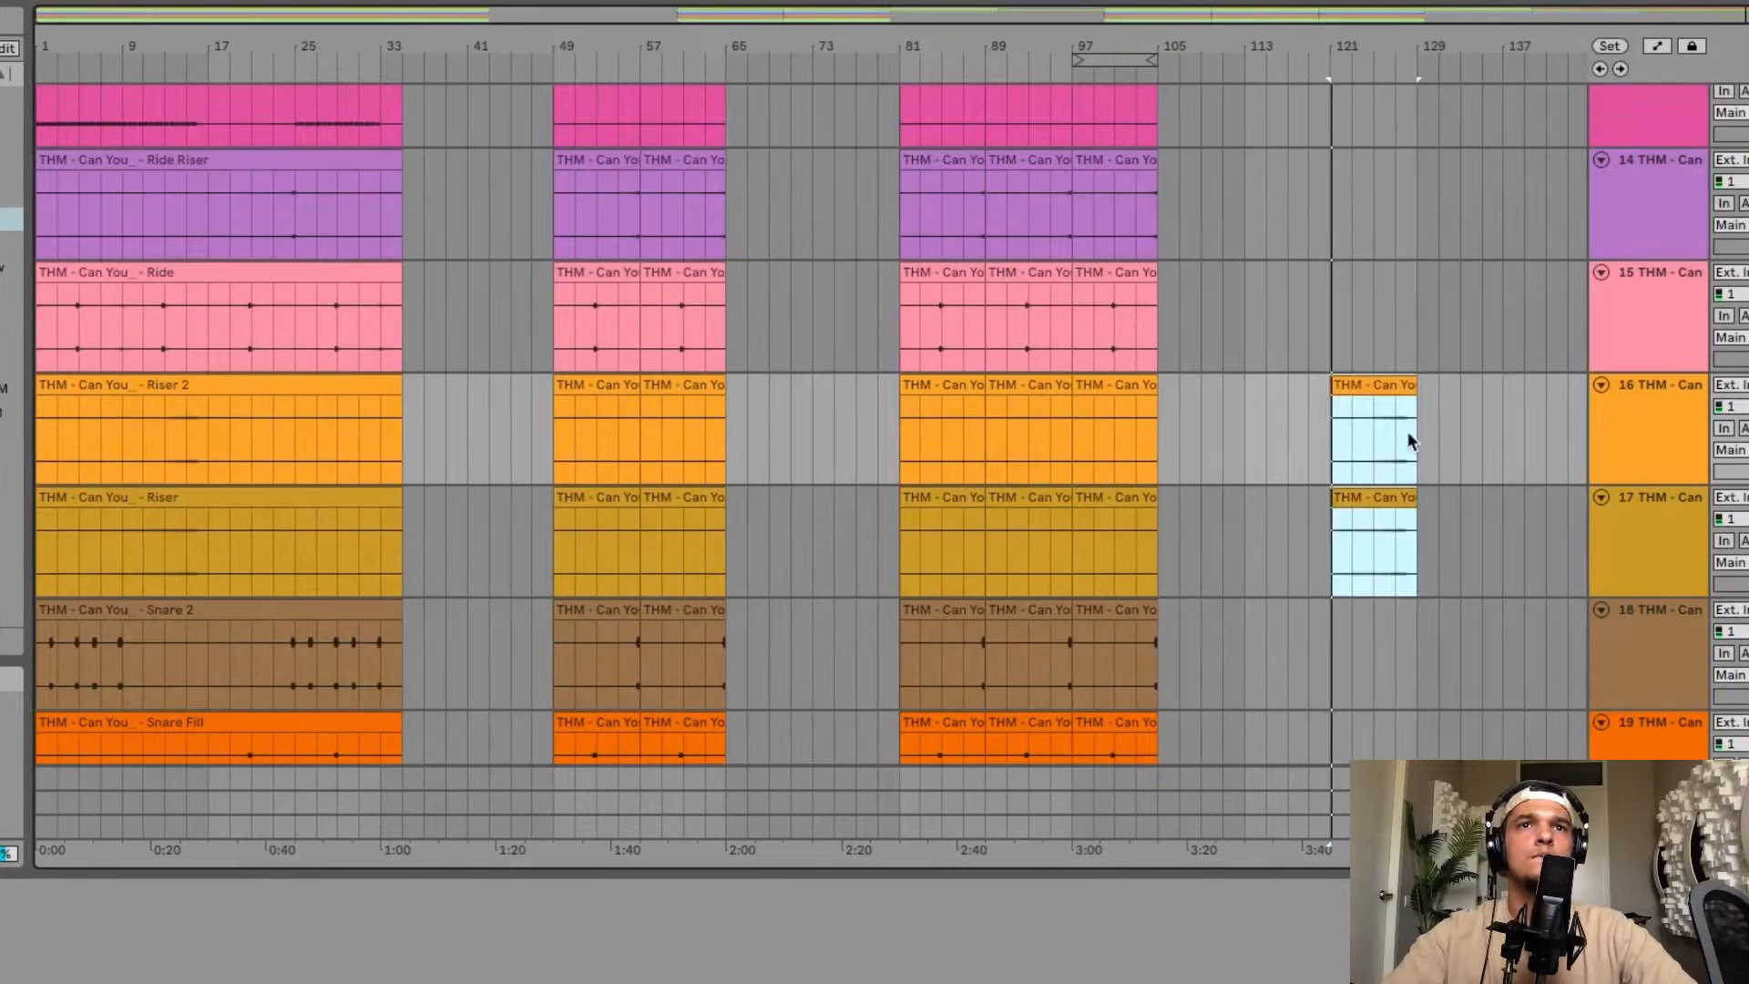
Delete the Main Synth clip at bars 129–137 and the Bass clip at bars 121–129.
scroll(1408, 430, up, 5)
scroll(1407, 430, right, 3)
scroll(1407, 430, up, 15)
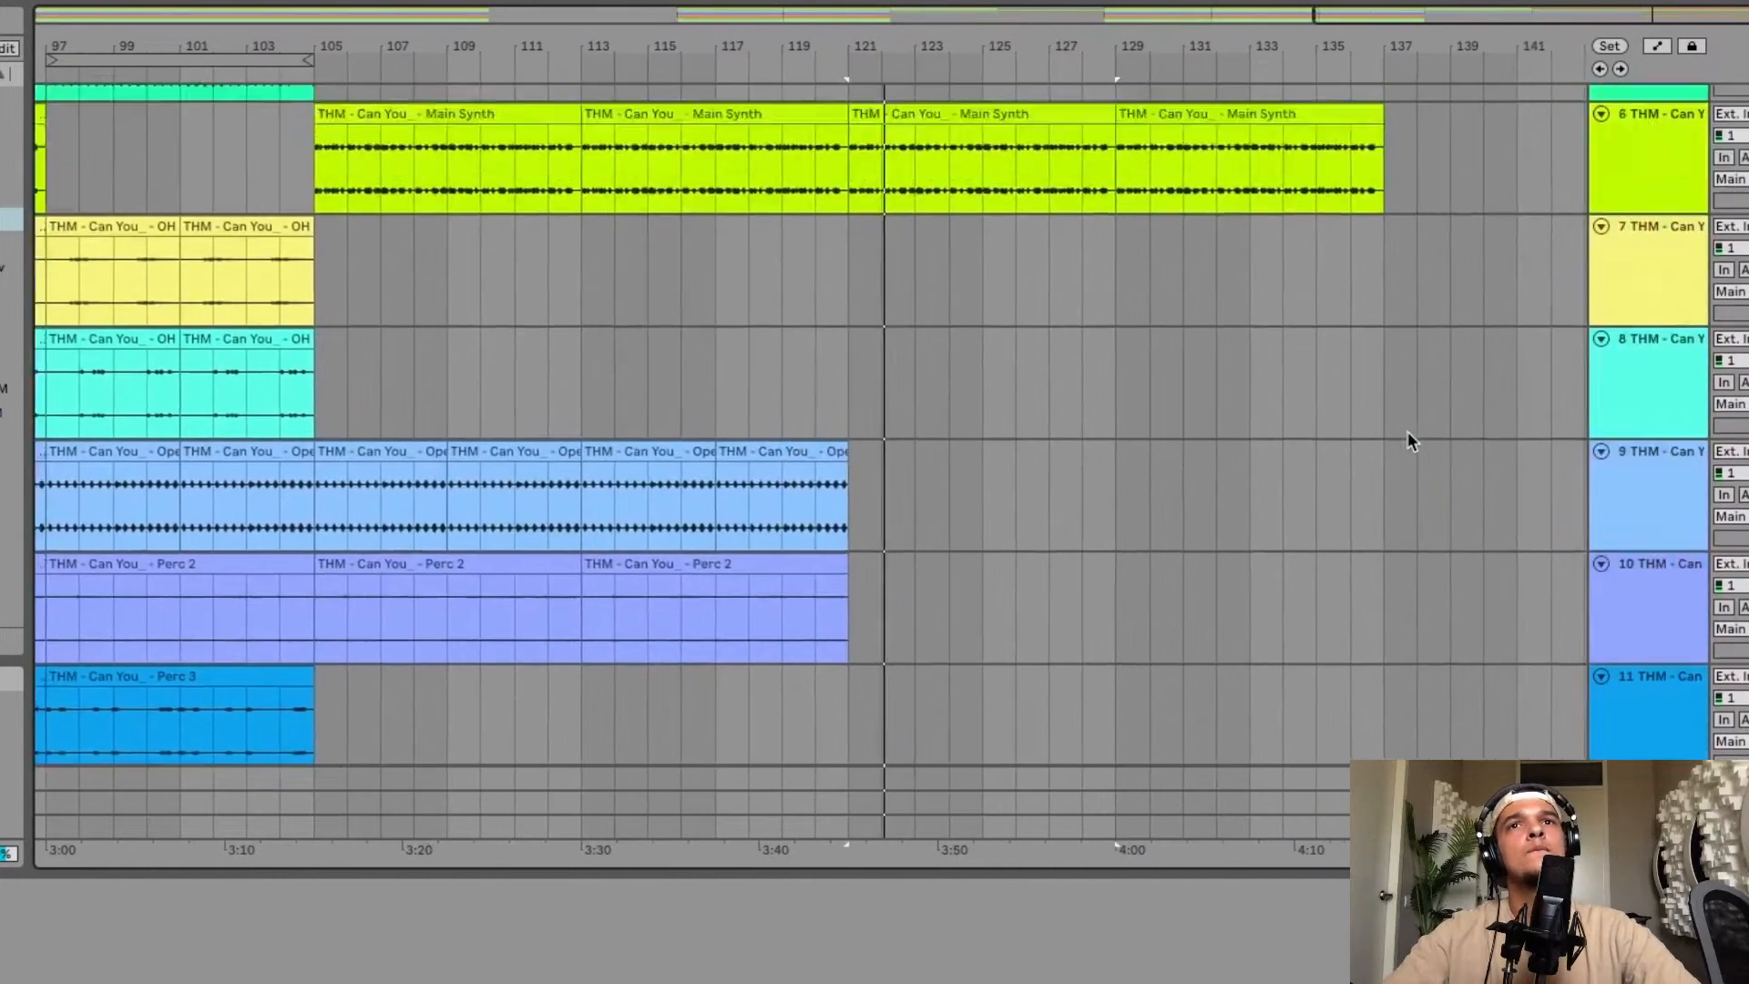
scroll(998, 249, down, 3)
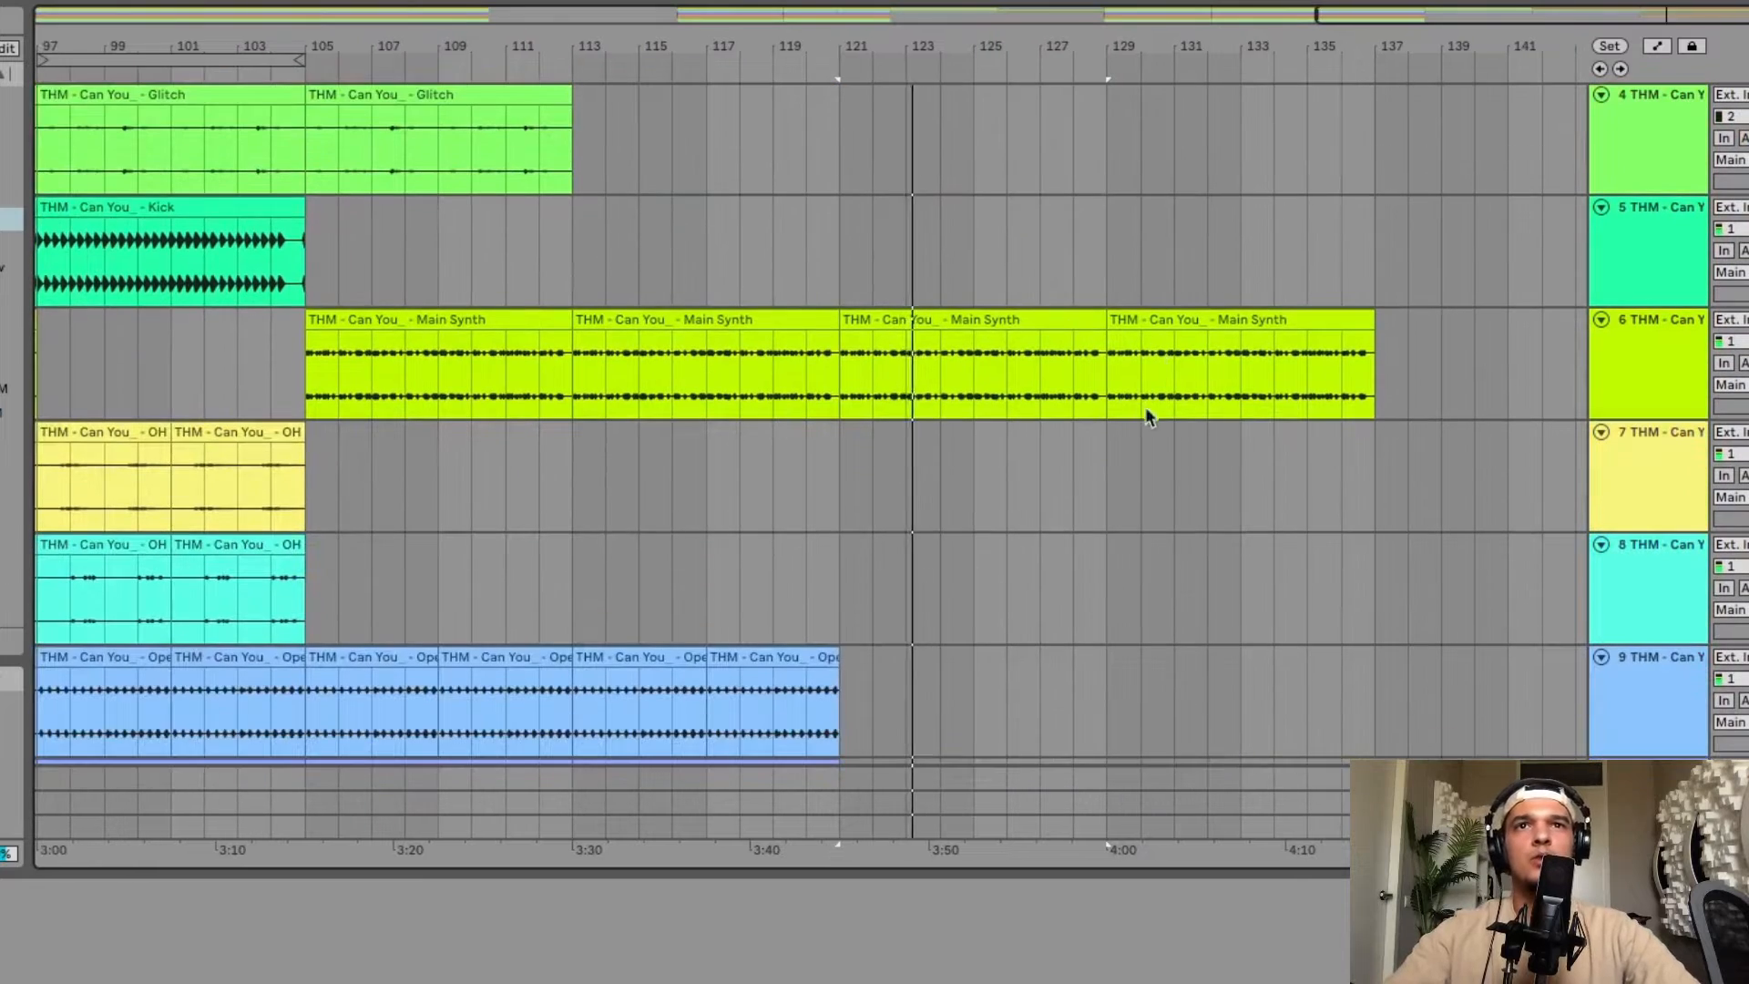
click(1165, 312)
key(Delete)
scroll(1165, 310, up, 3)
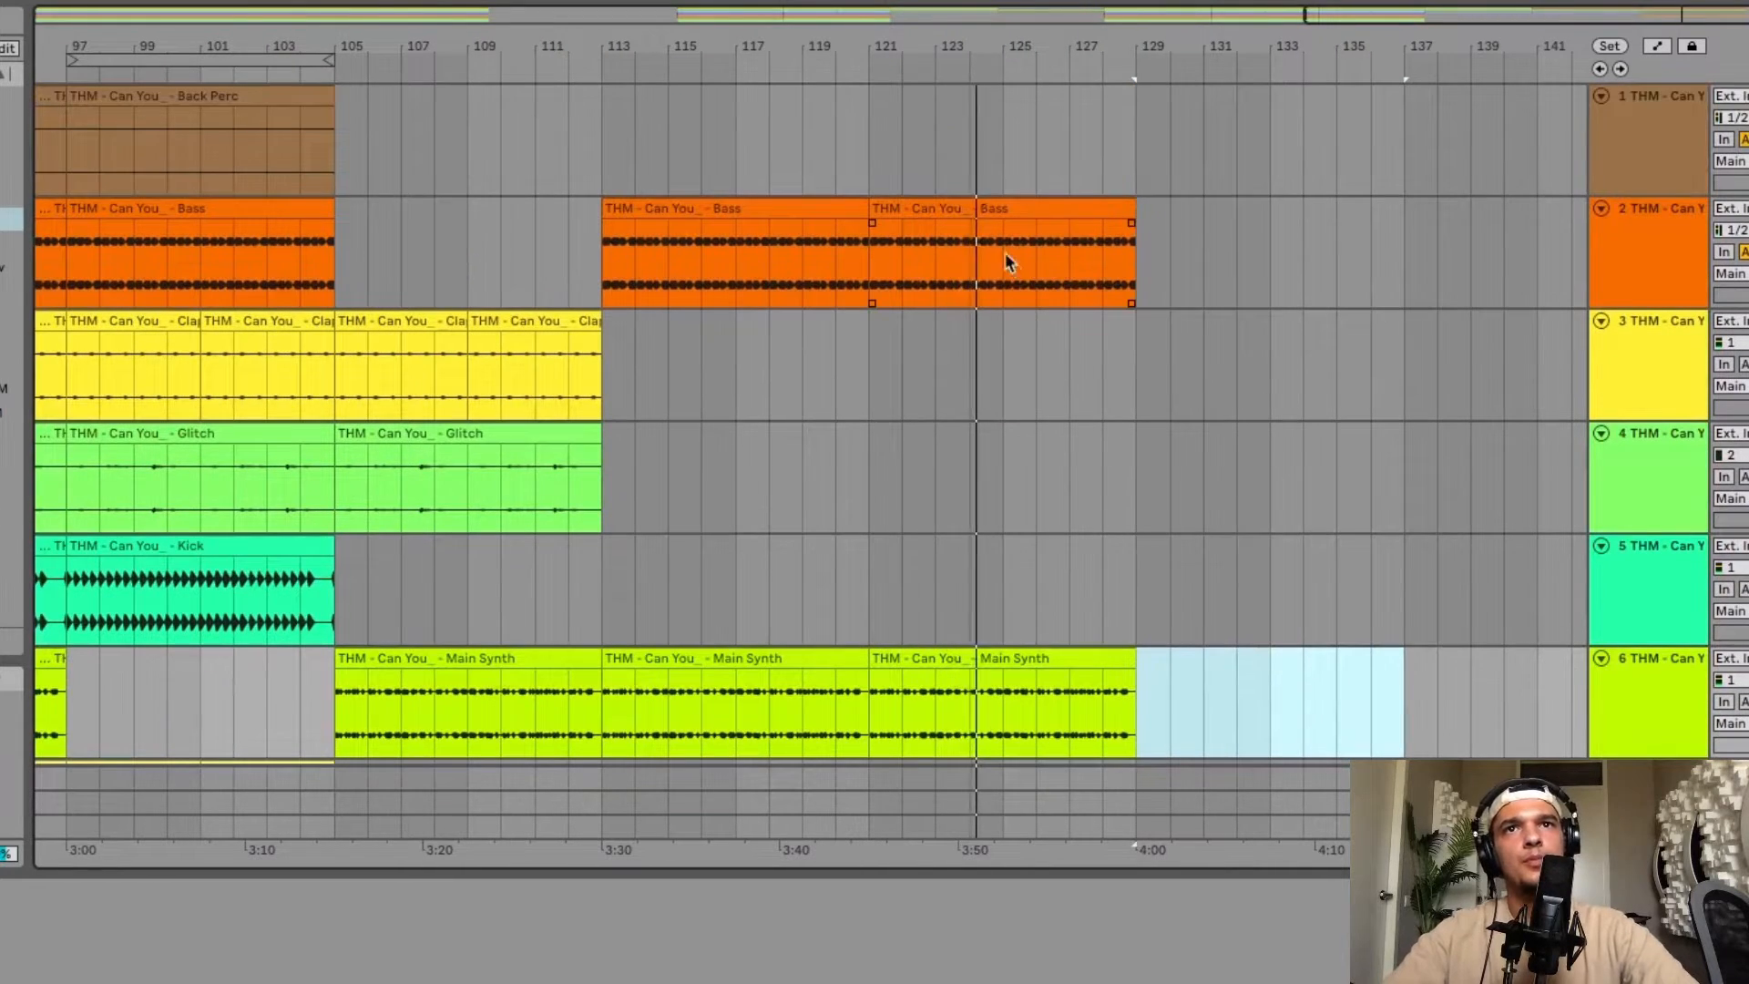
click(979, 203)
key(Delete)
Copy the Snare build-up from bars 9–17 and paste it at bar 121.
scroll(1116, 402, down, 8)
scroll(1117, 401, left, 3)
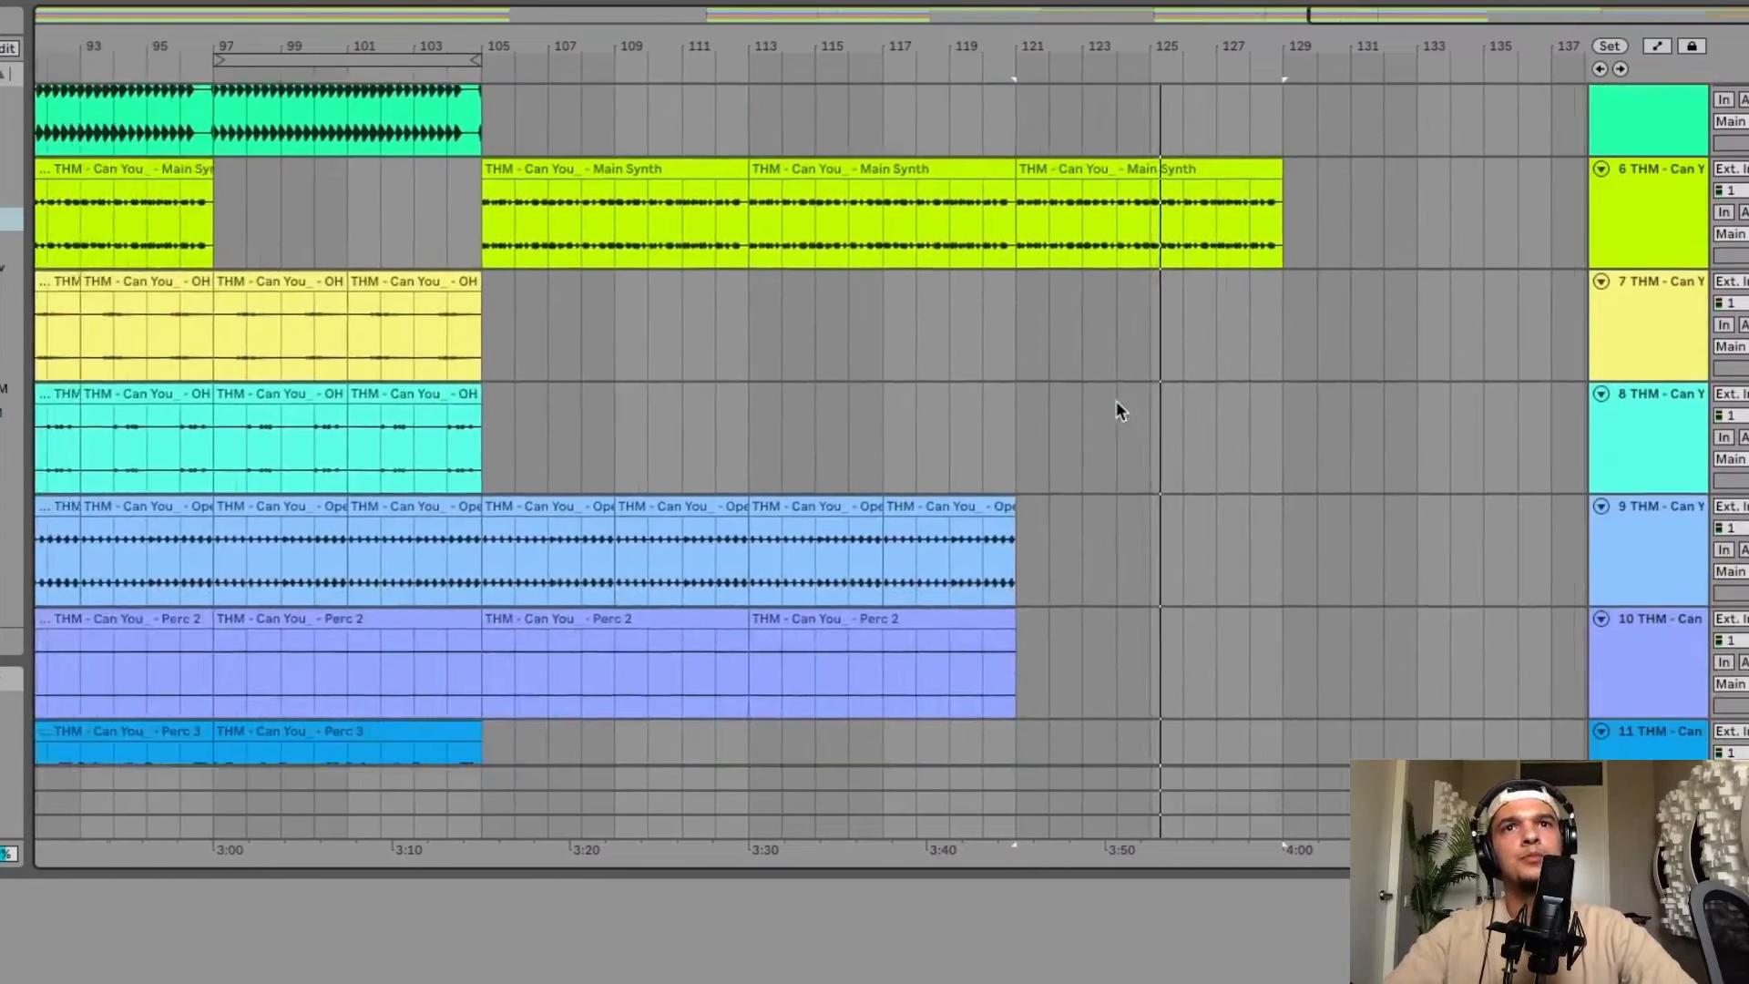
scroll(1117, 402, down, 3)
scroll(1117, 402, down, 5)
scroll(1118, 485, down, 10)
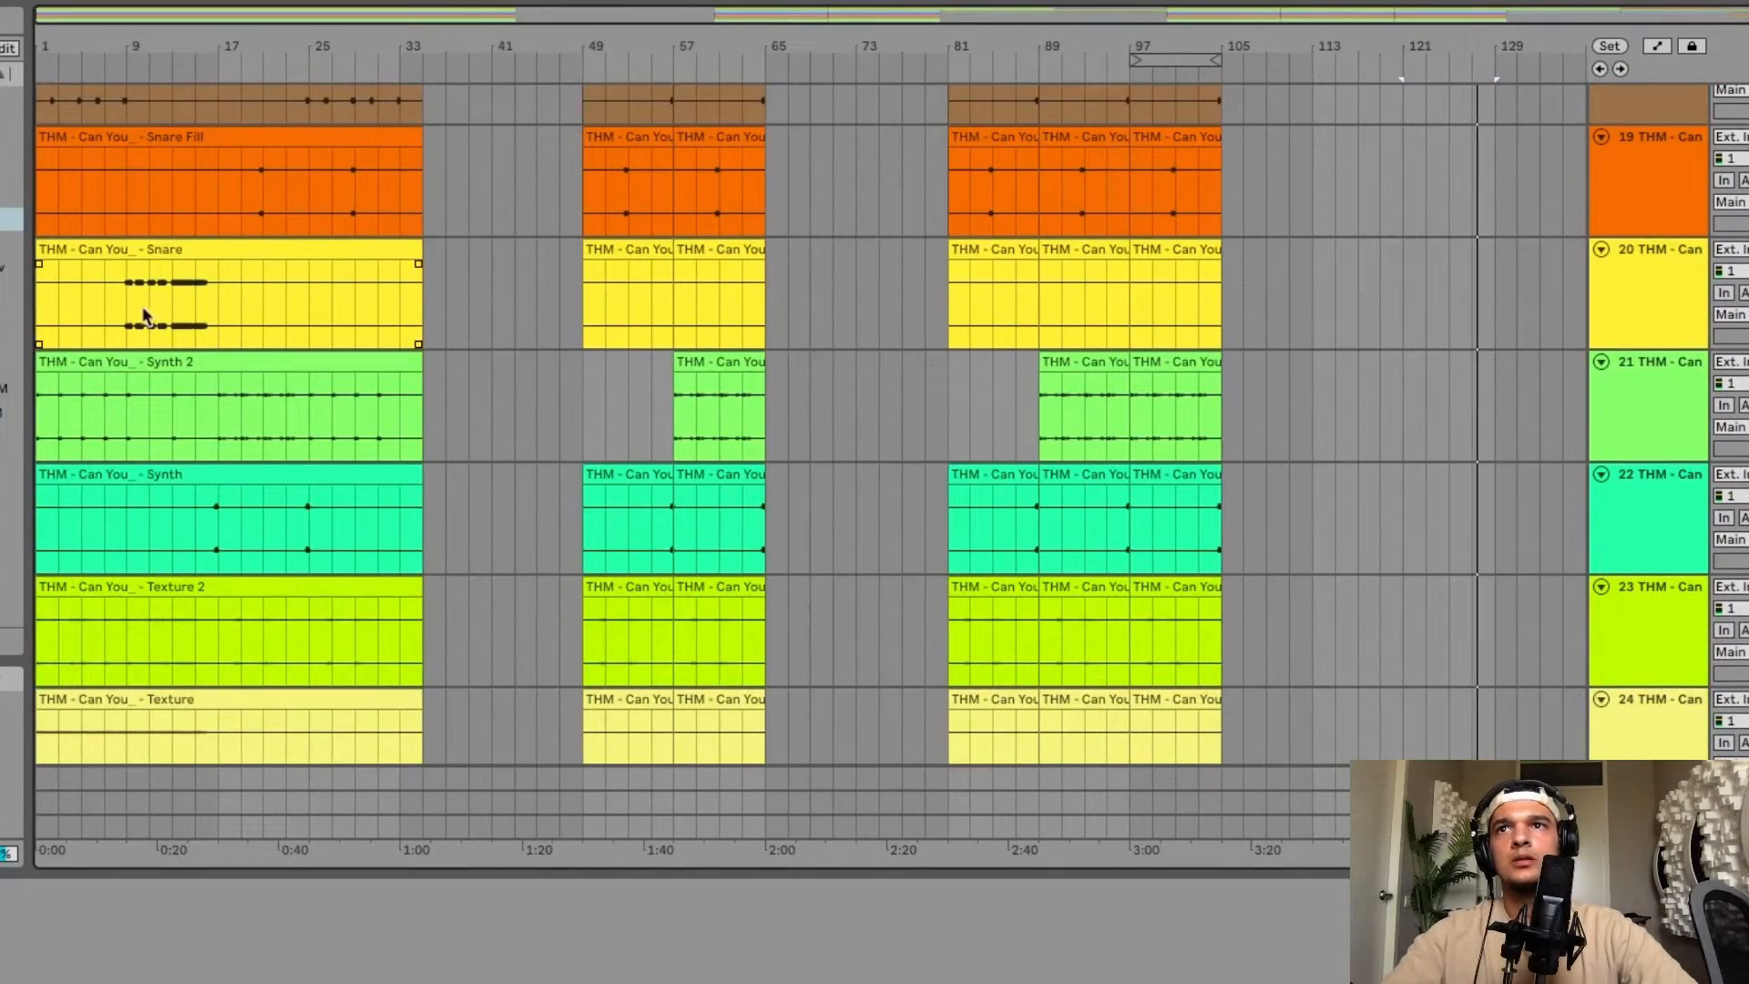
drag(144, 316, 172, 309)
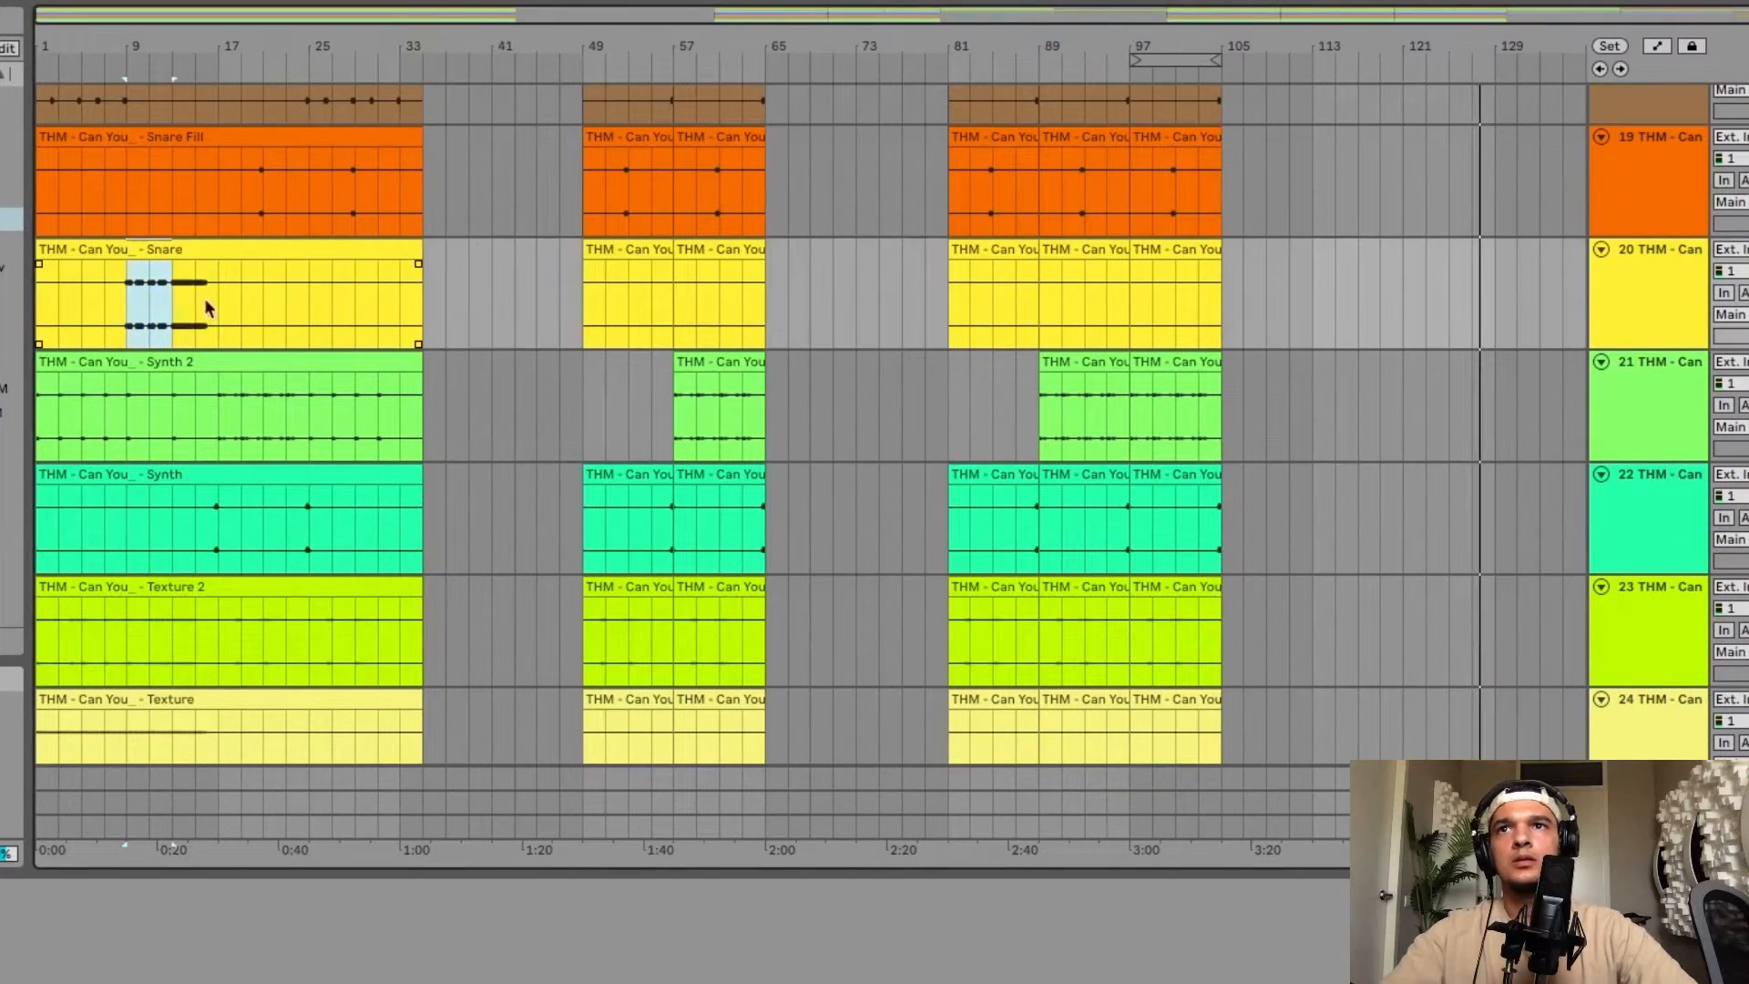
click(1406, 260)
key(ctrl+v)
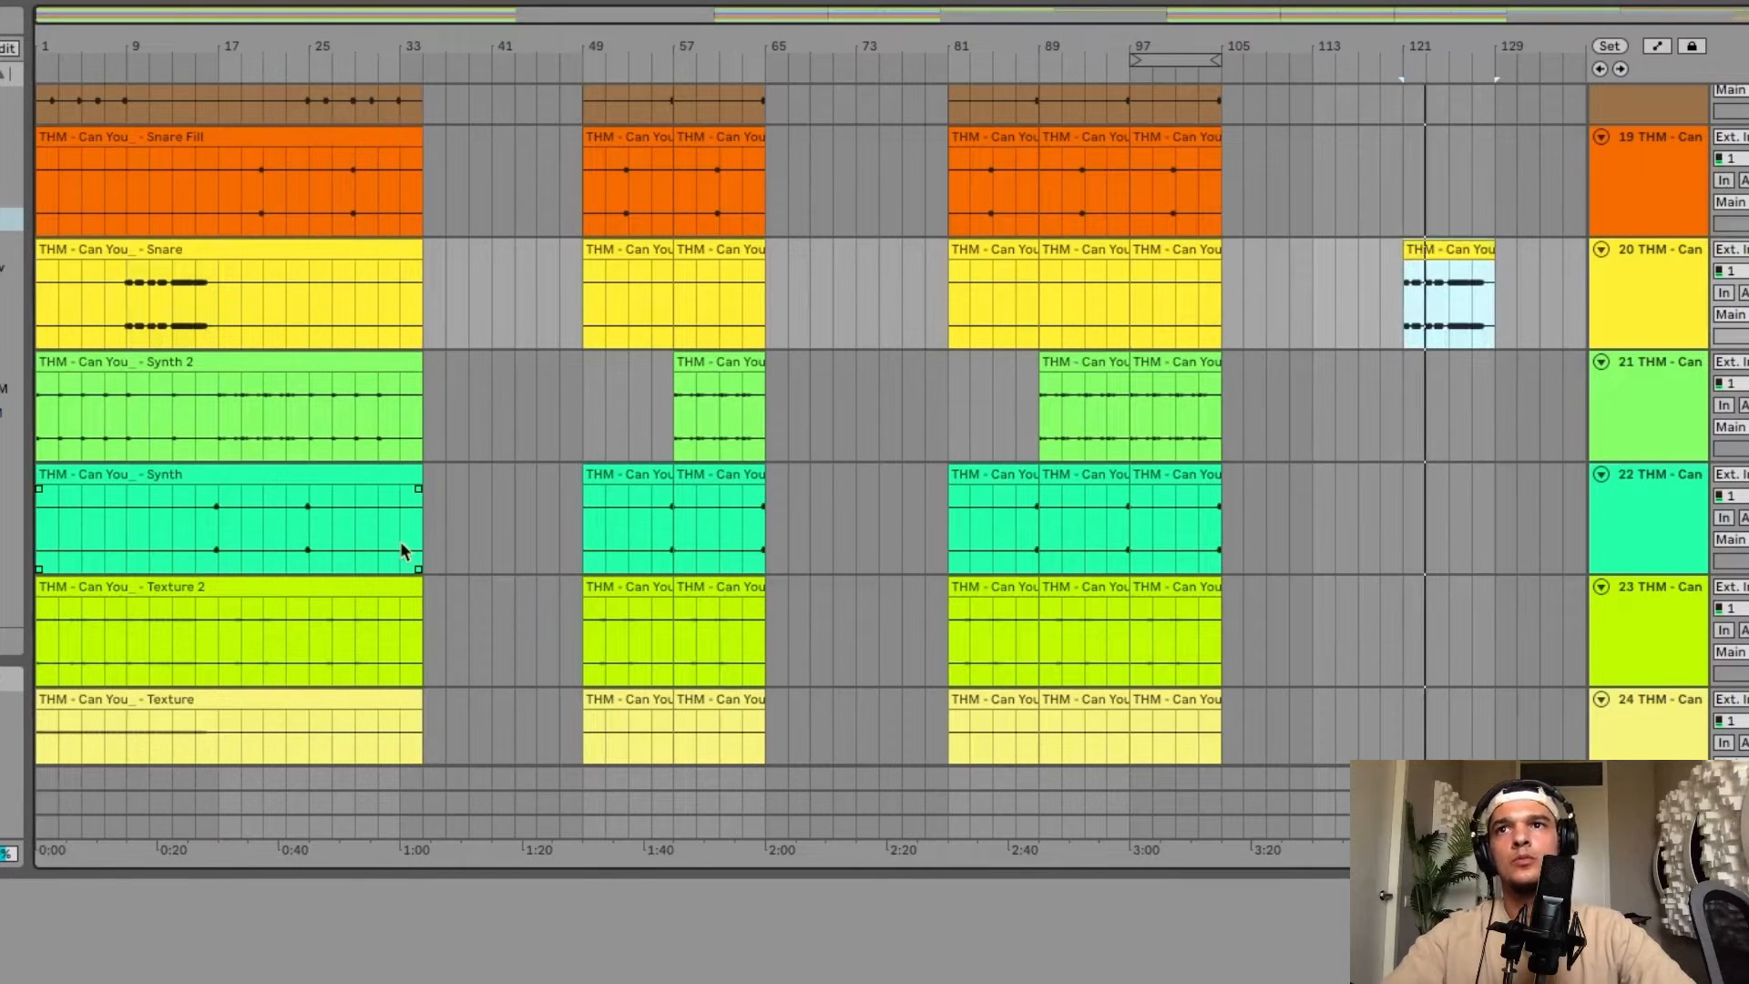
Copy the White Noise section from bars 1–17 and paste it at bar 113.
scroll(401, 541, down, 3)
scroll(275, 499, down, 1)
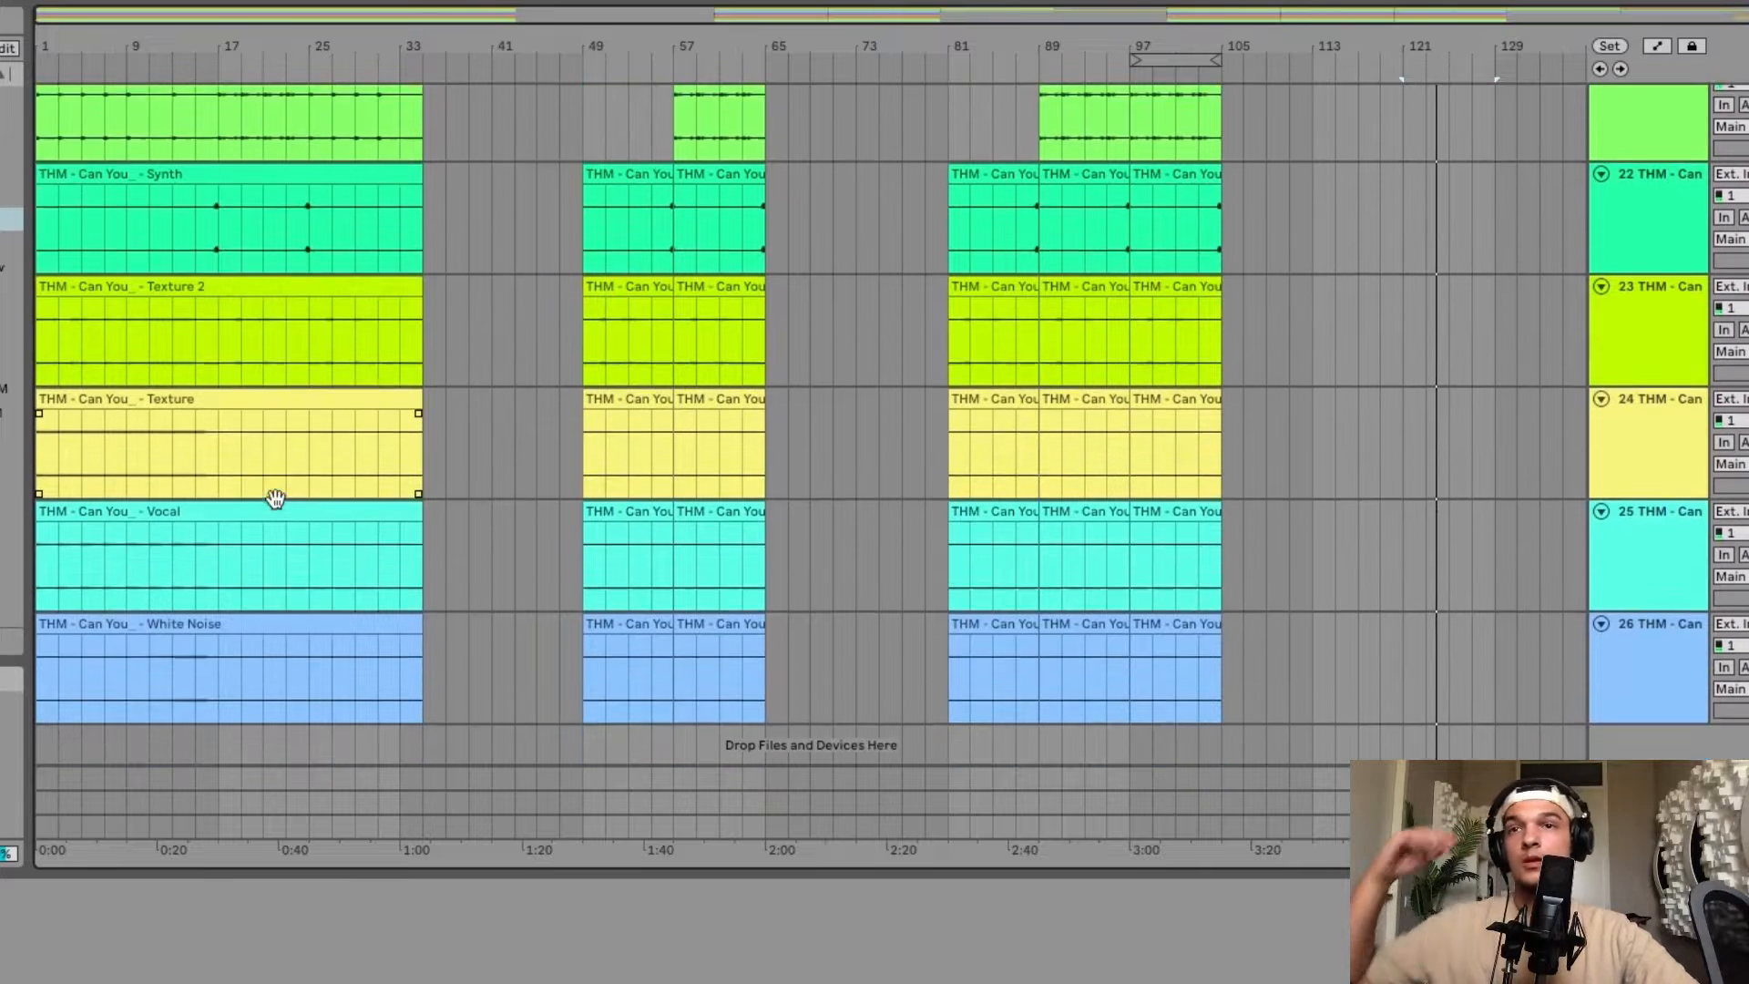
scroll(275, 499, down, 1)
drag(218, 649, 36, 649)
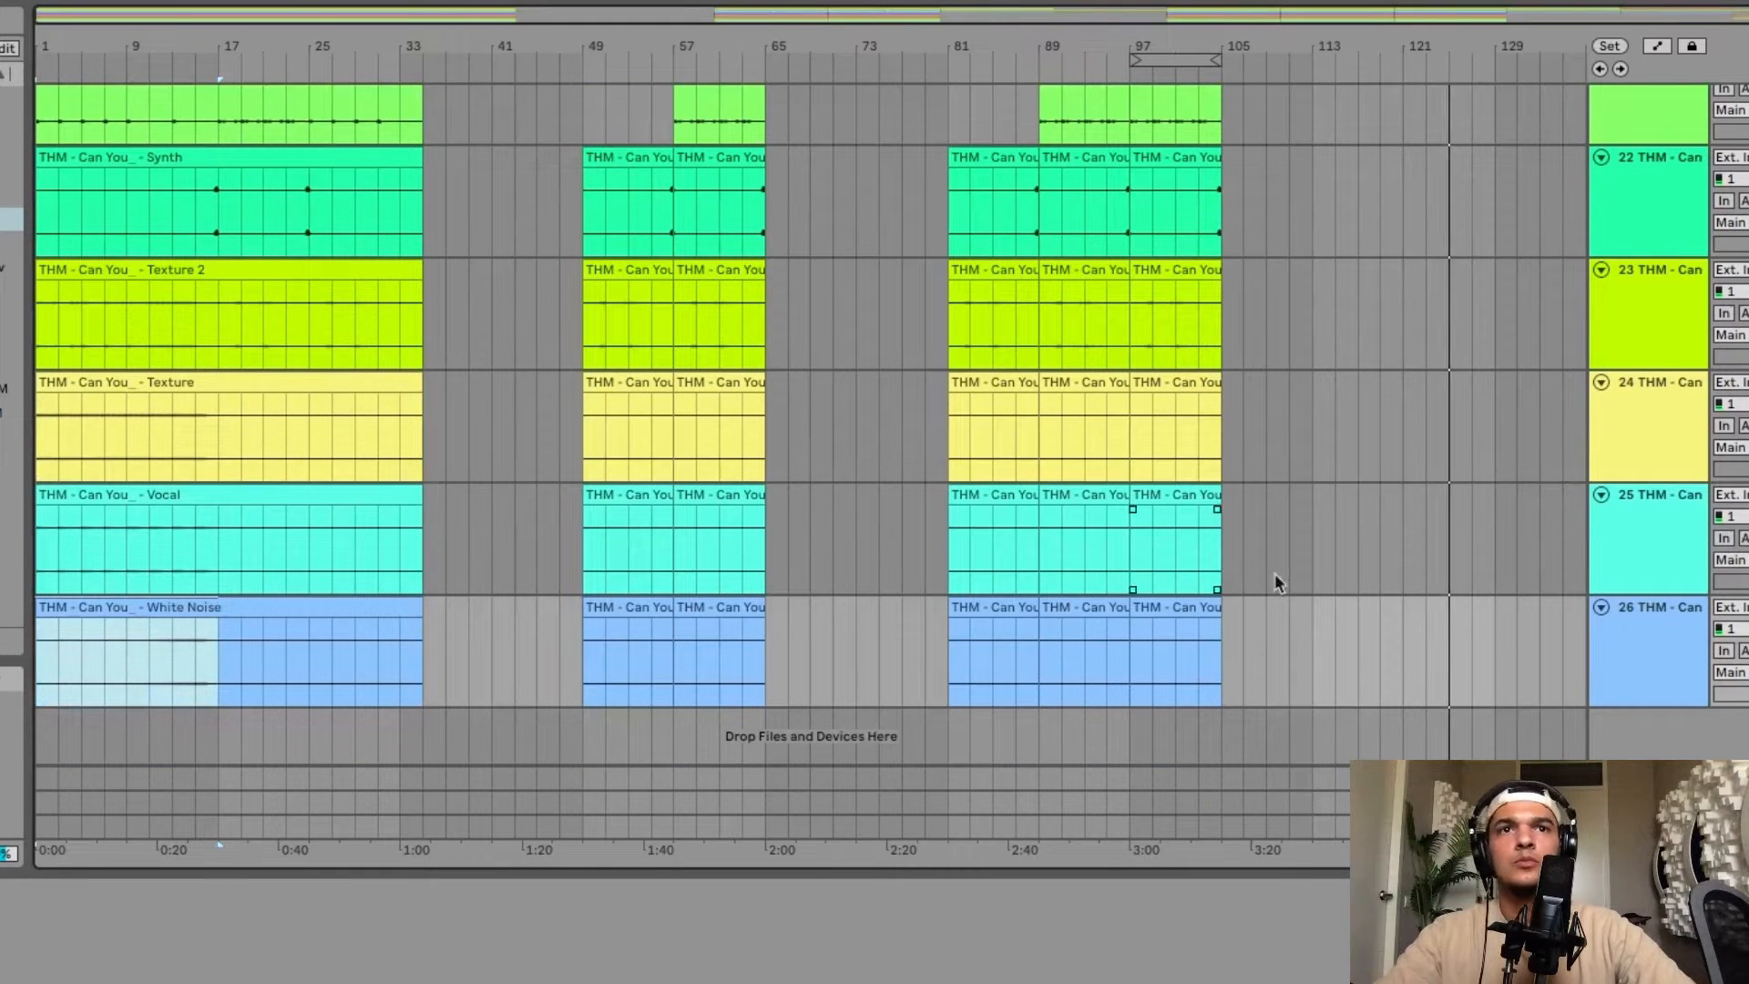
click(1303, 630)
key(super+v)
scroll(1426, 629, up, 4)
scroll(1426, 628, right, 2)
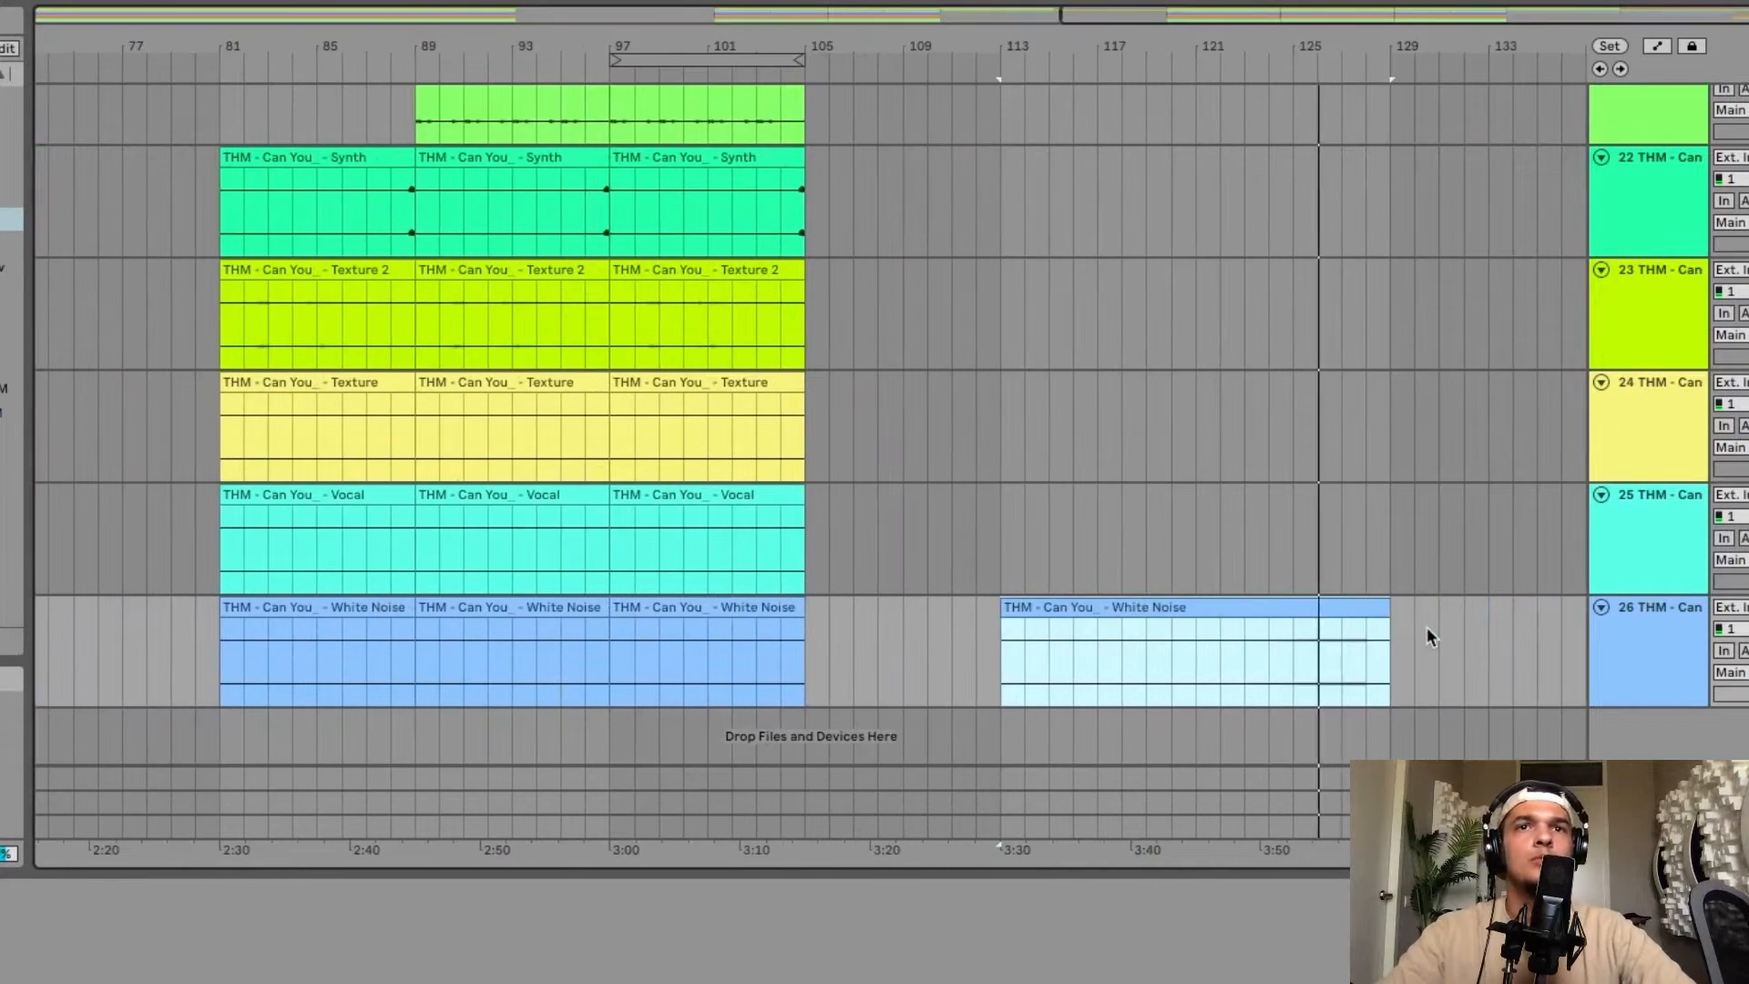
scroll(1426, 627, down, 5)
scroll(1134, 262, up, 3)
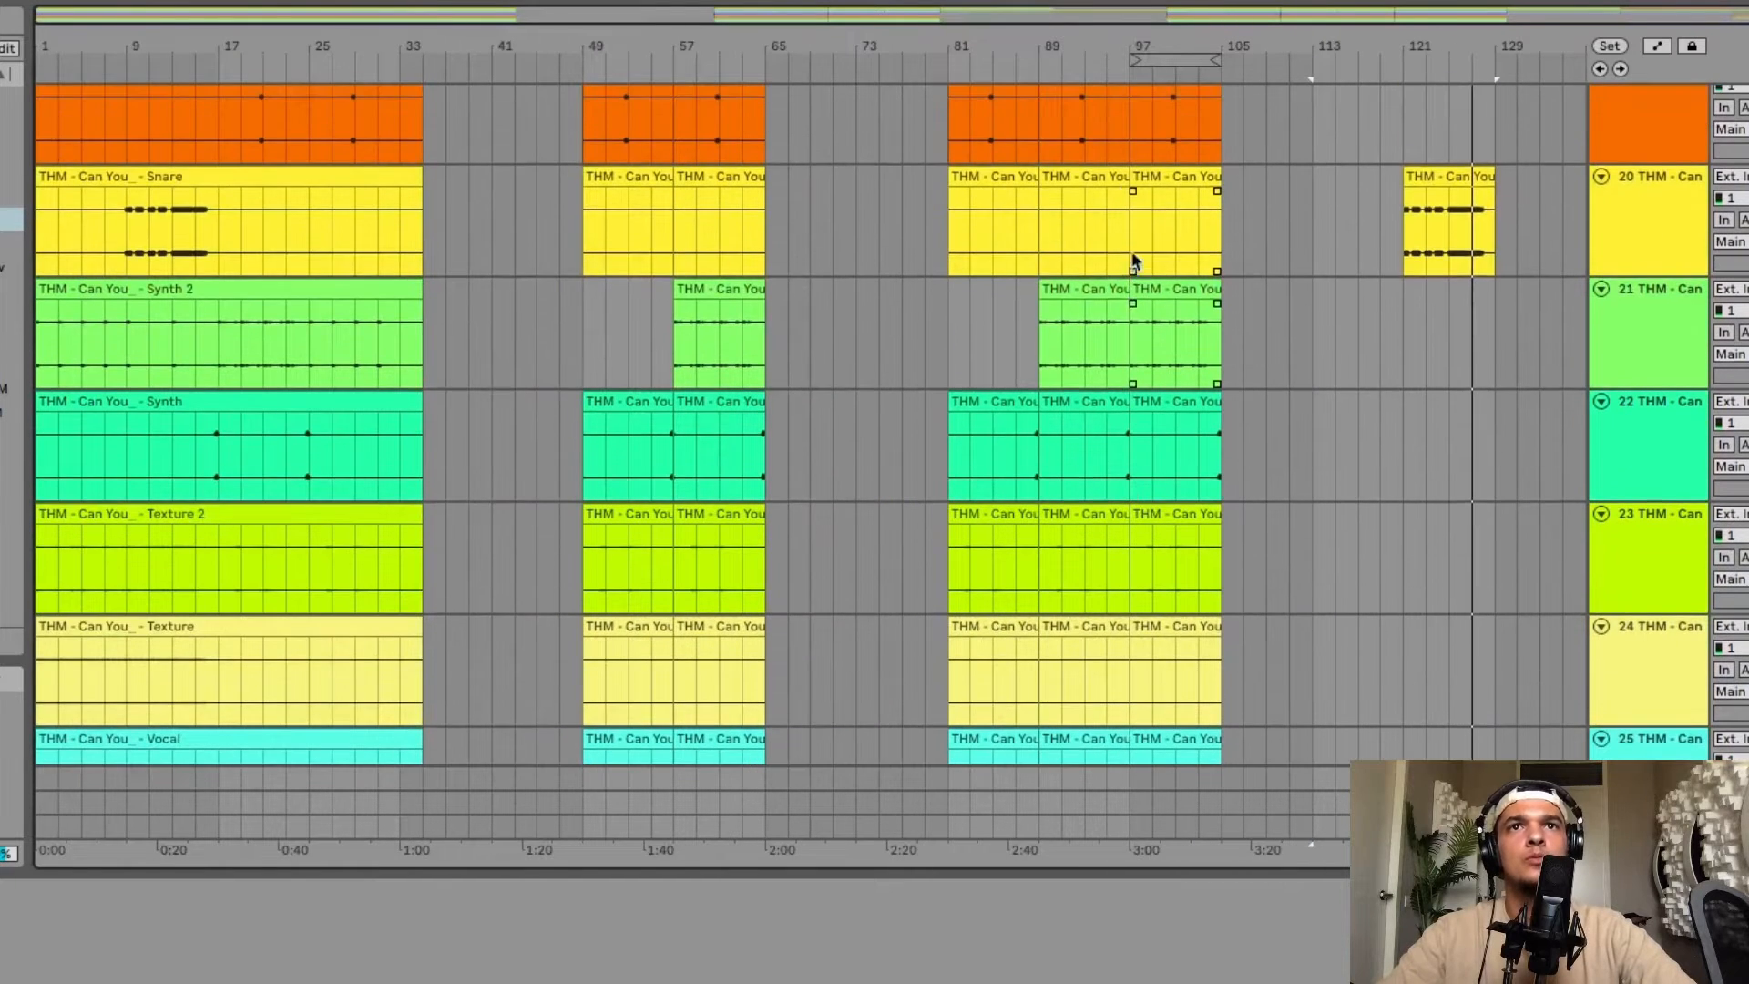
Loop bars 89–97, copy that section across all tracks and paste it at bar 129.
drag(1039, 339, 1124, 336)
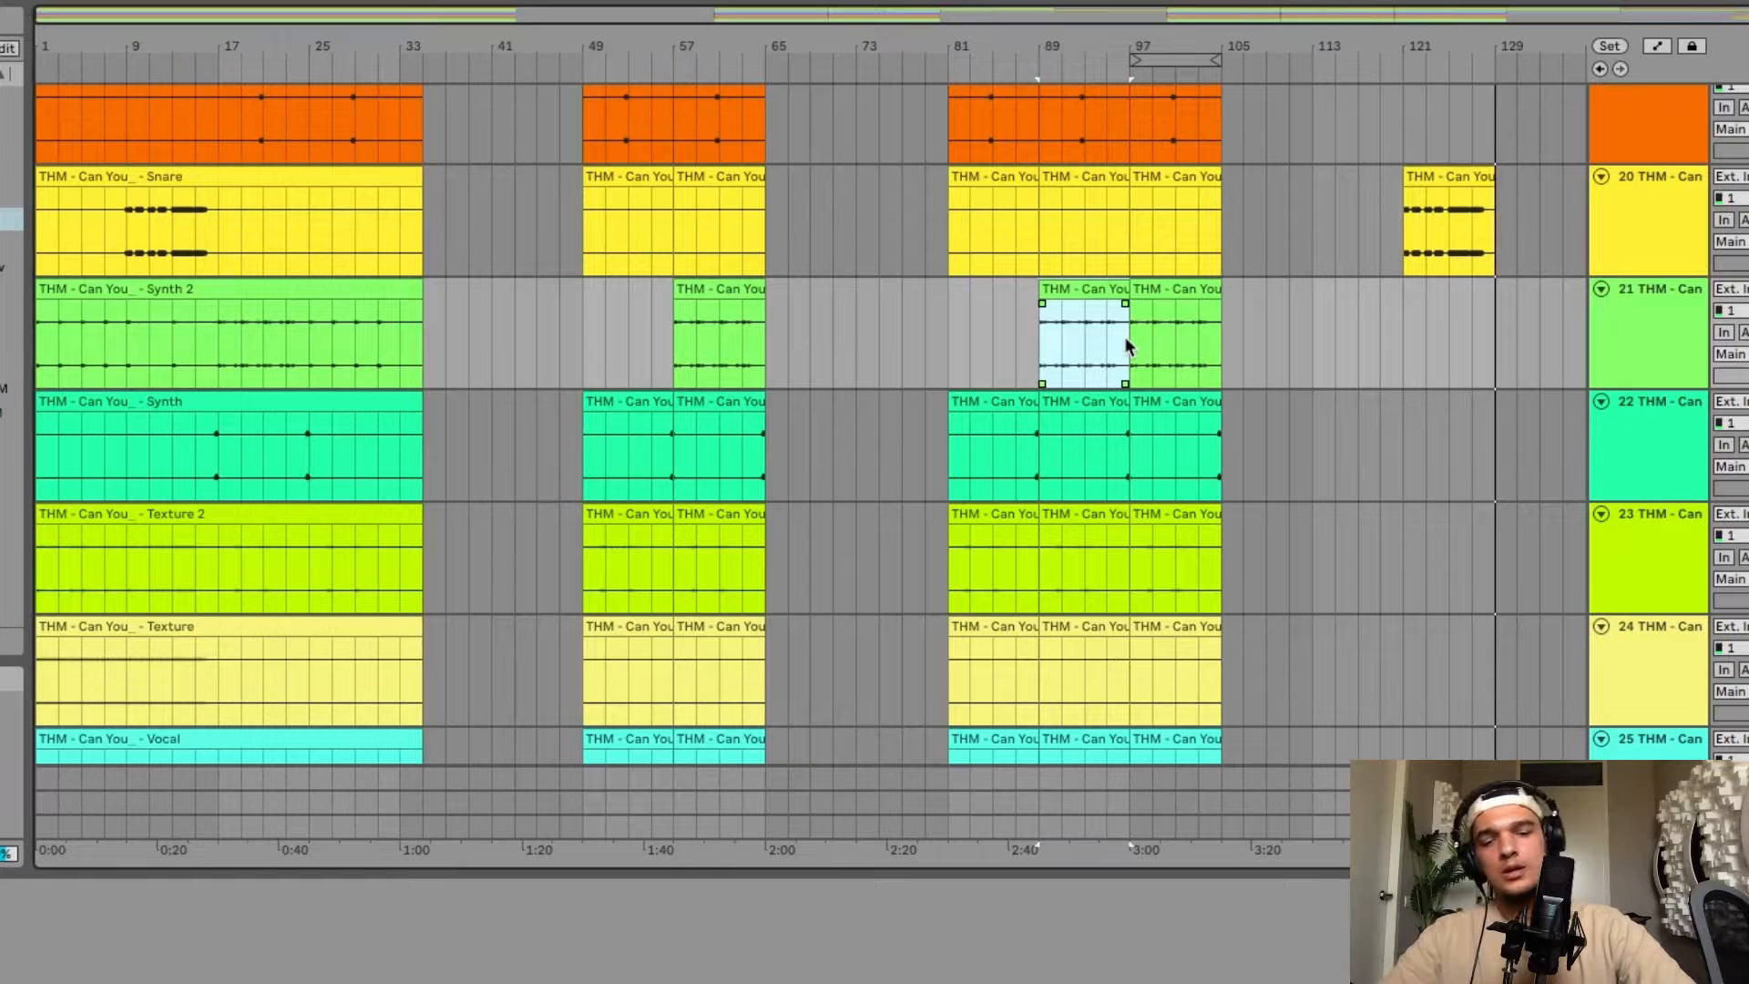
key(super+l)
click(1083, 60)
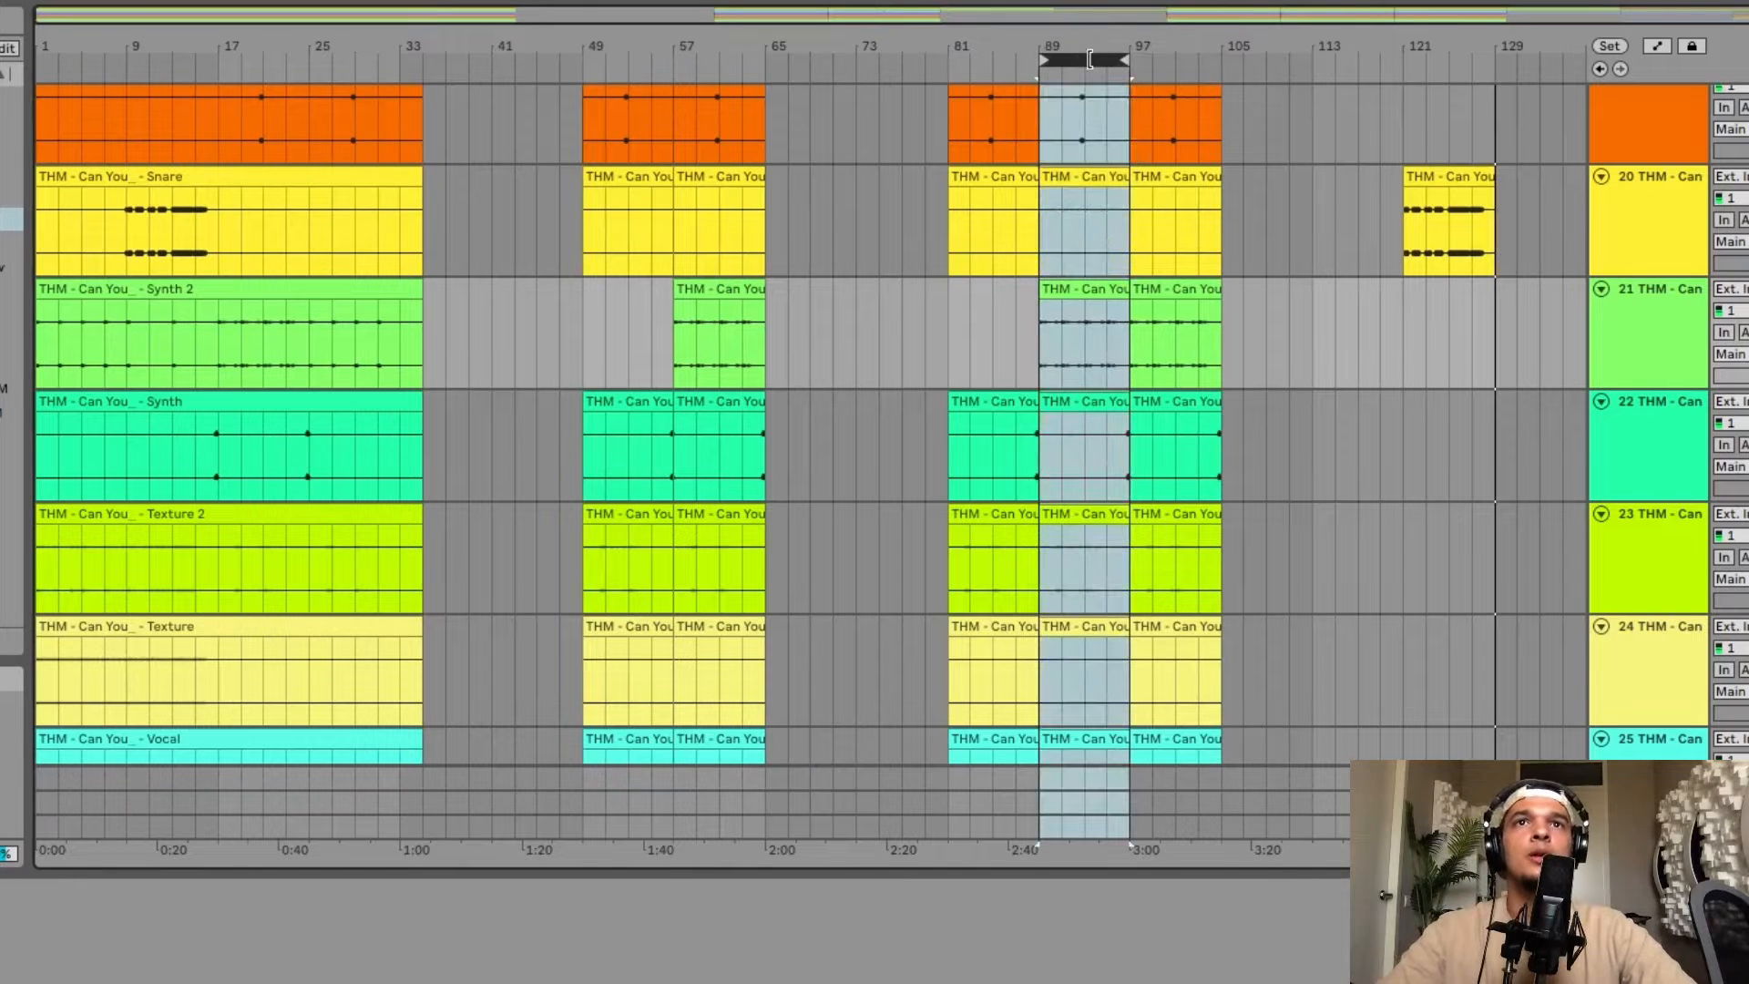
key(super+c)
drag(1079, 60, 1504, 62)
key(super+v)
Duplicate the pasted section to extend it through bar 145.
scroll(1503, 299, up, 5)
scroll(1505, 303, right, 5)
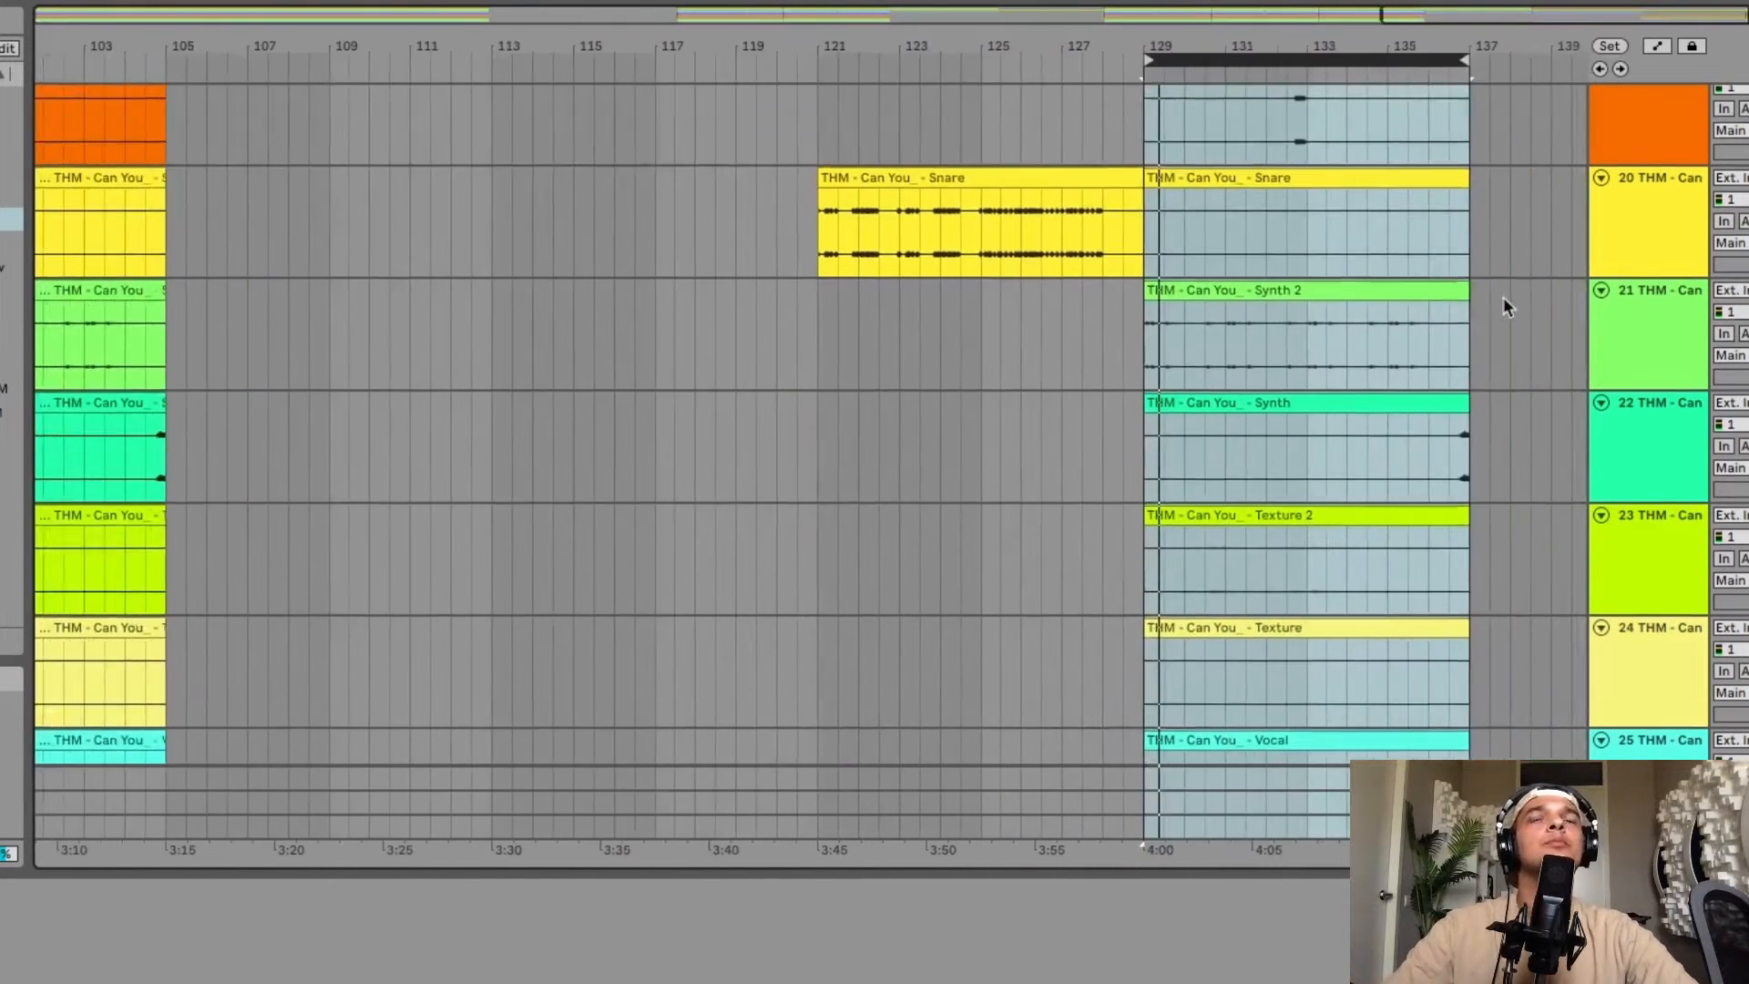
key(super+d)
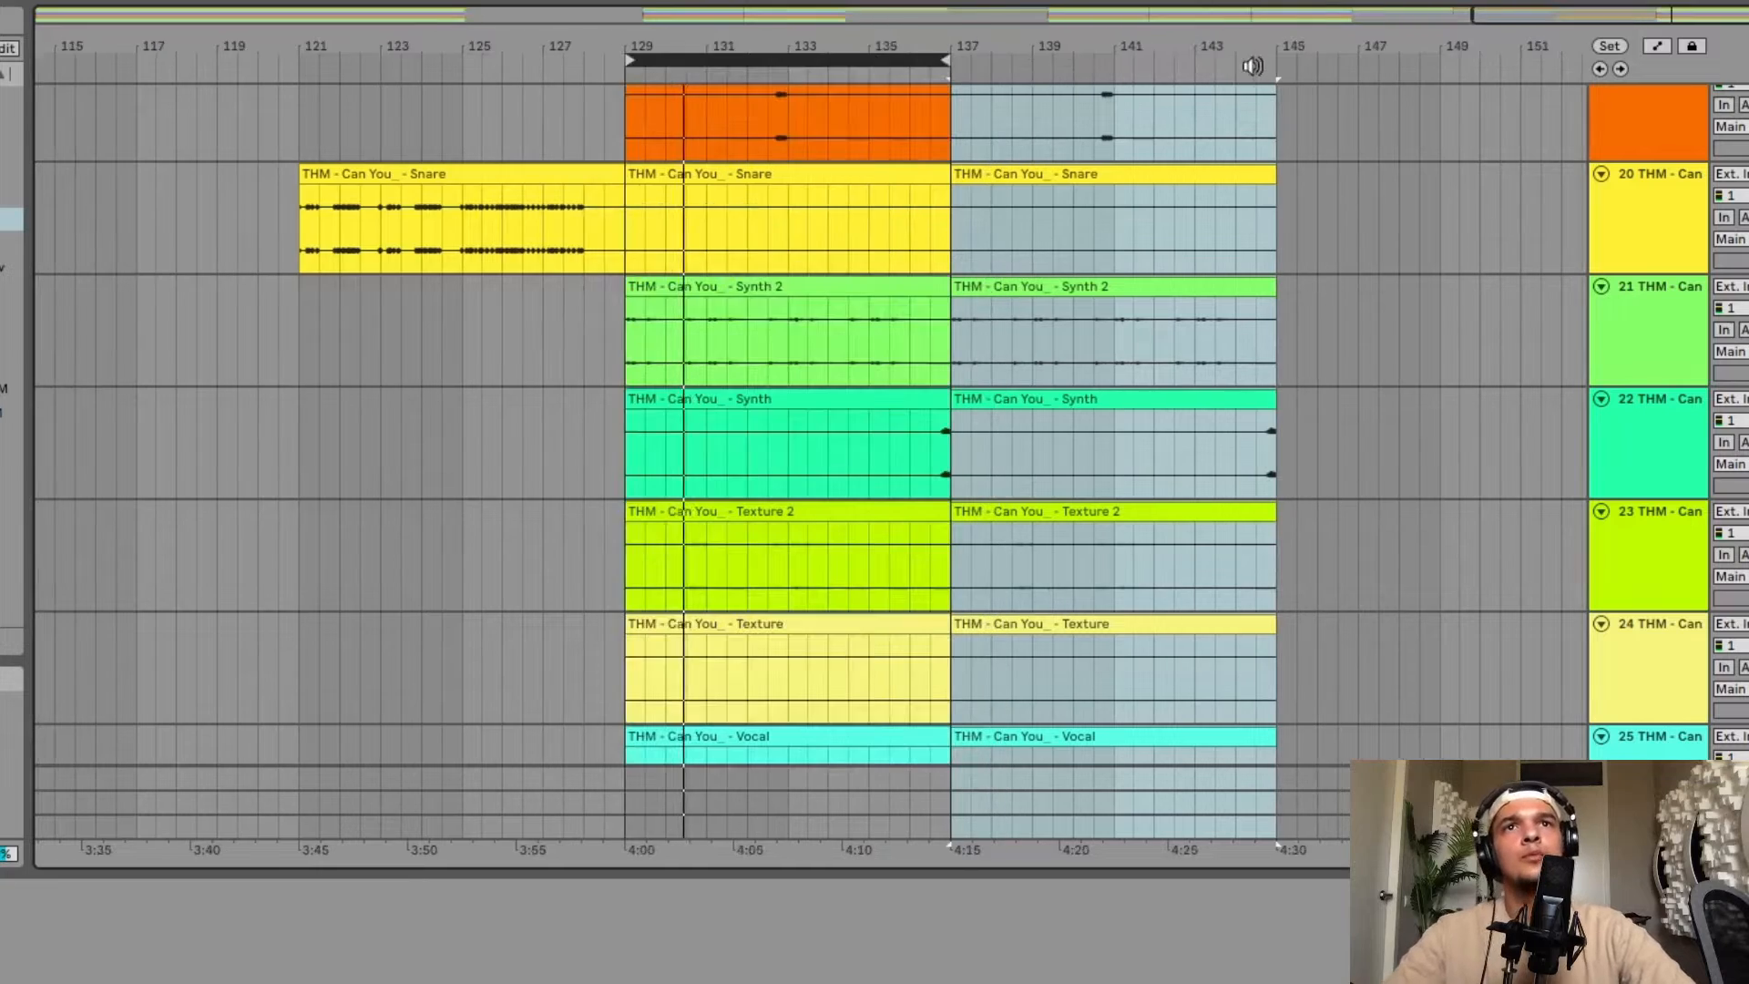
Set the loop to bars 129–145 and play the new ending back.
drag(968, 60, 1278, 61)
scroll(915, 430, down, 10)
key(space)
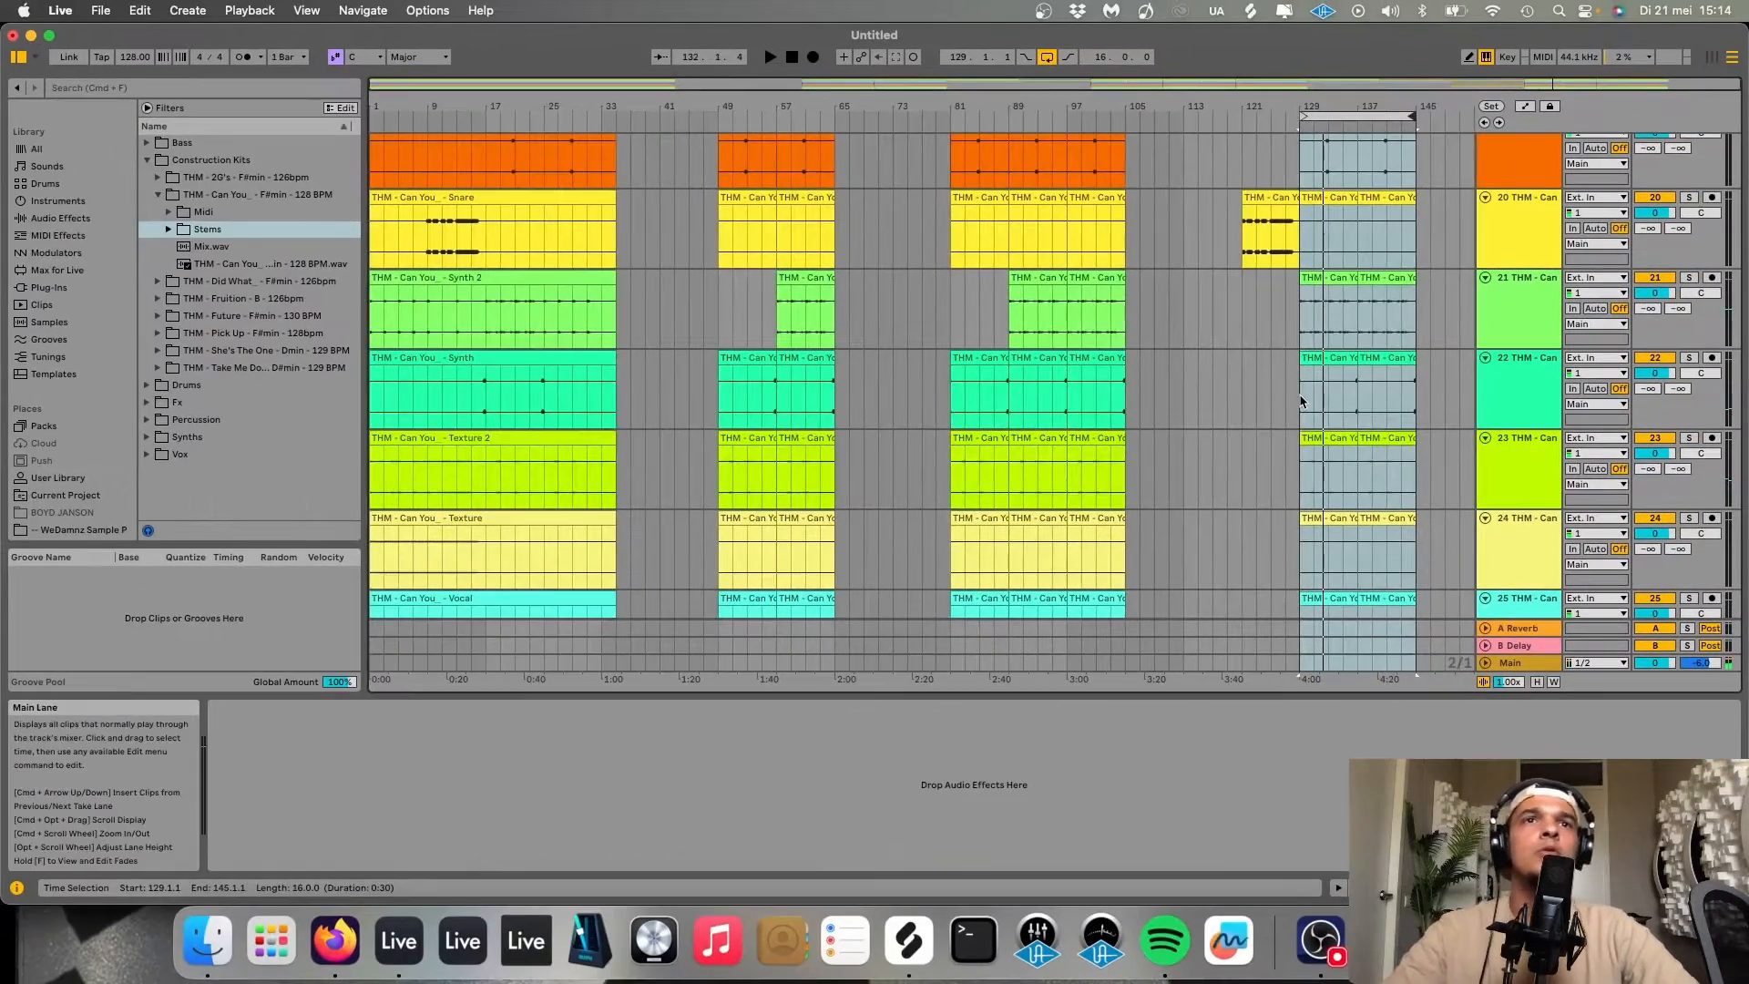
scroll(1302, 401, up, 8)
scroll(1301, 400, down, 4)
scroll(1301, 401, right, 2)
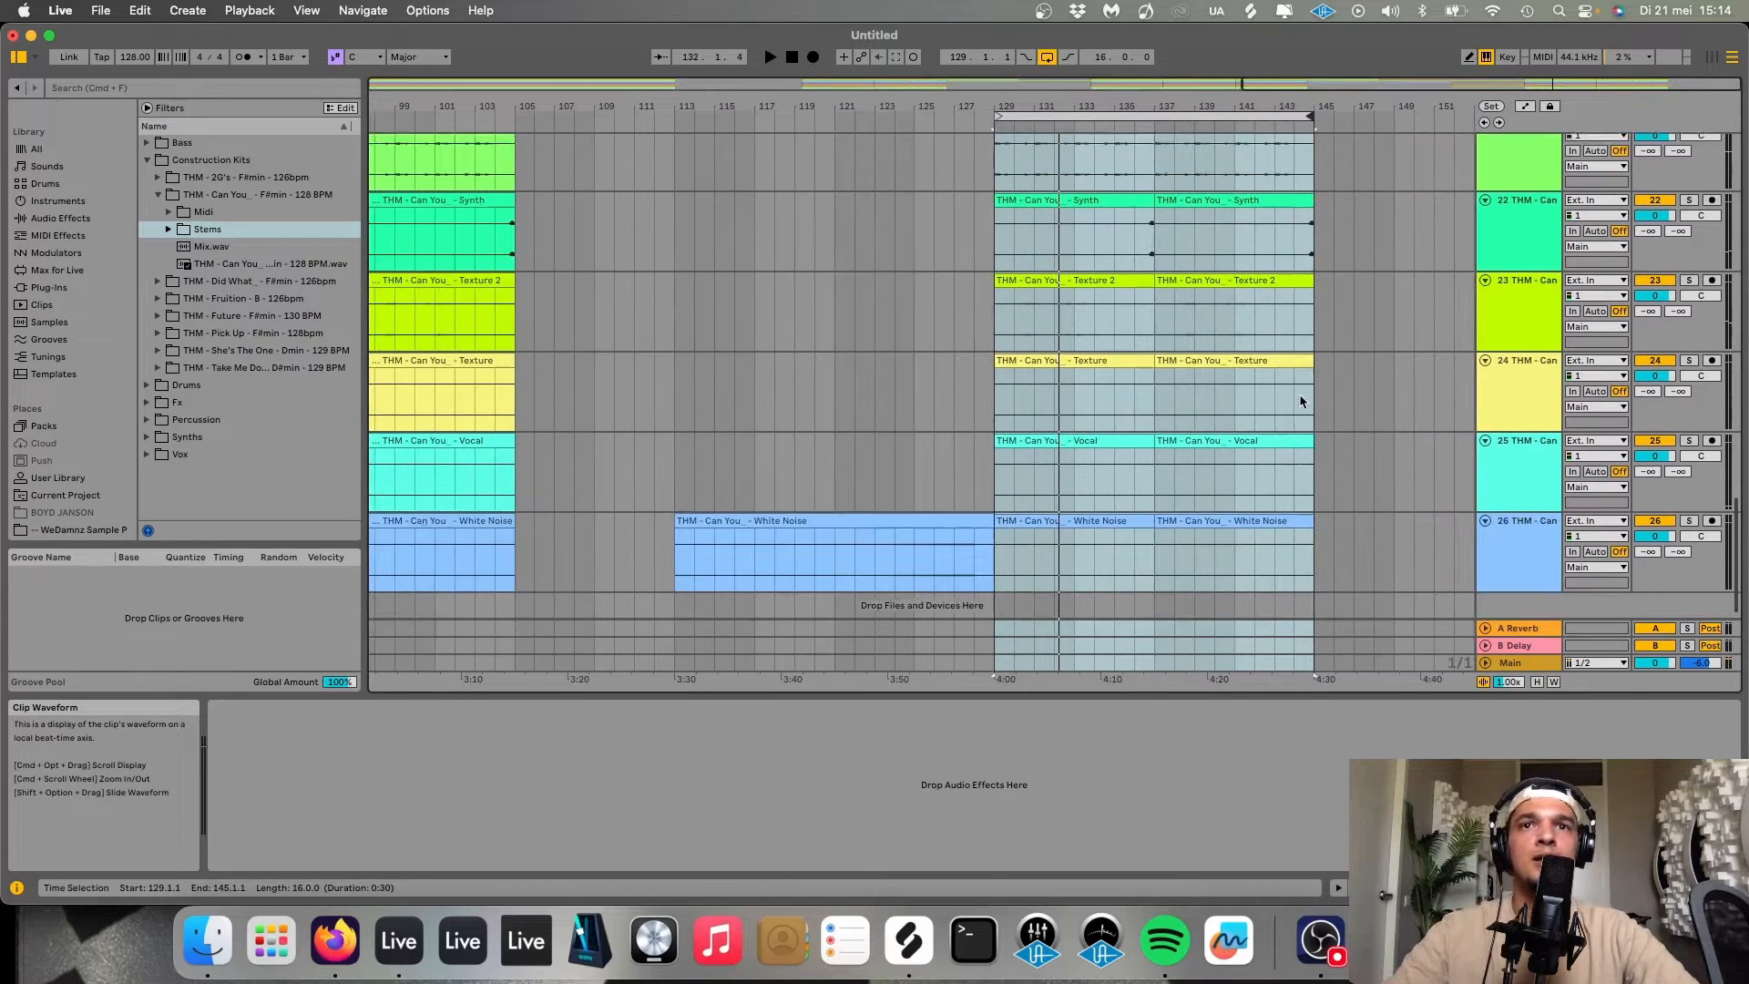
Insert a new audio track below the White Noise track.
click(1514, 535)
key(cmd+t)
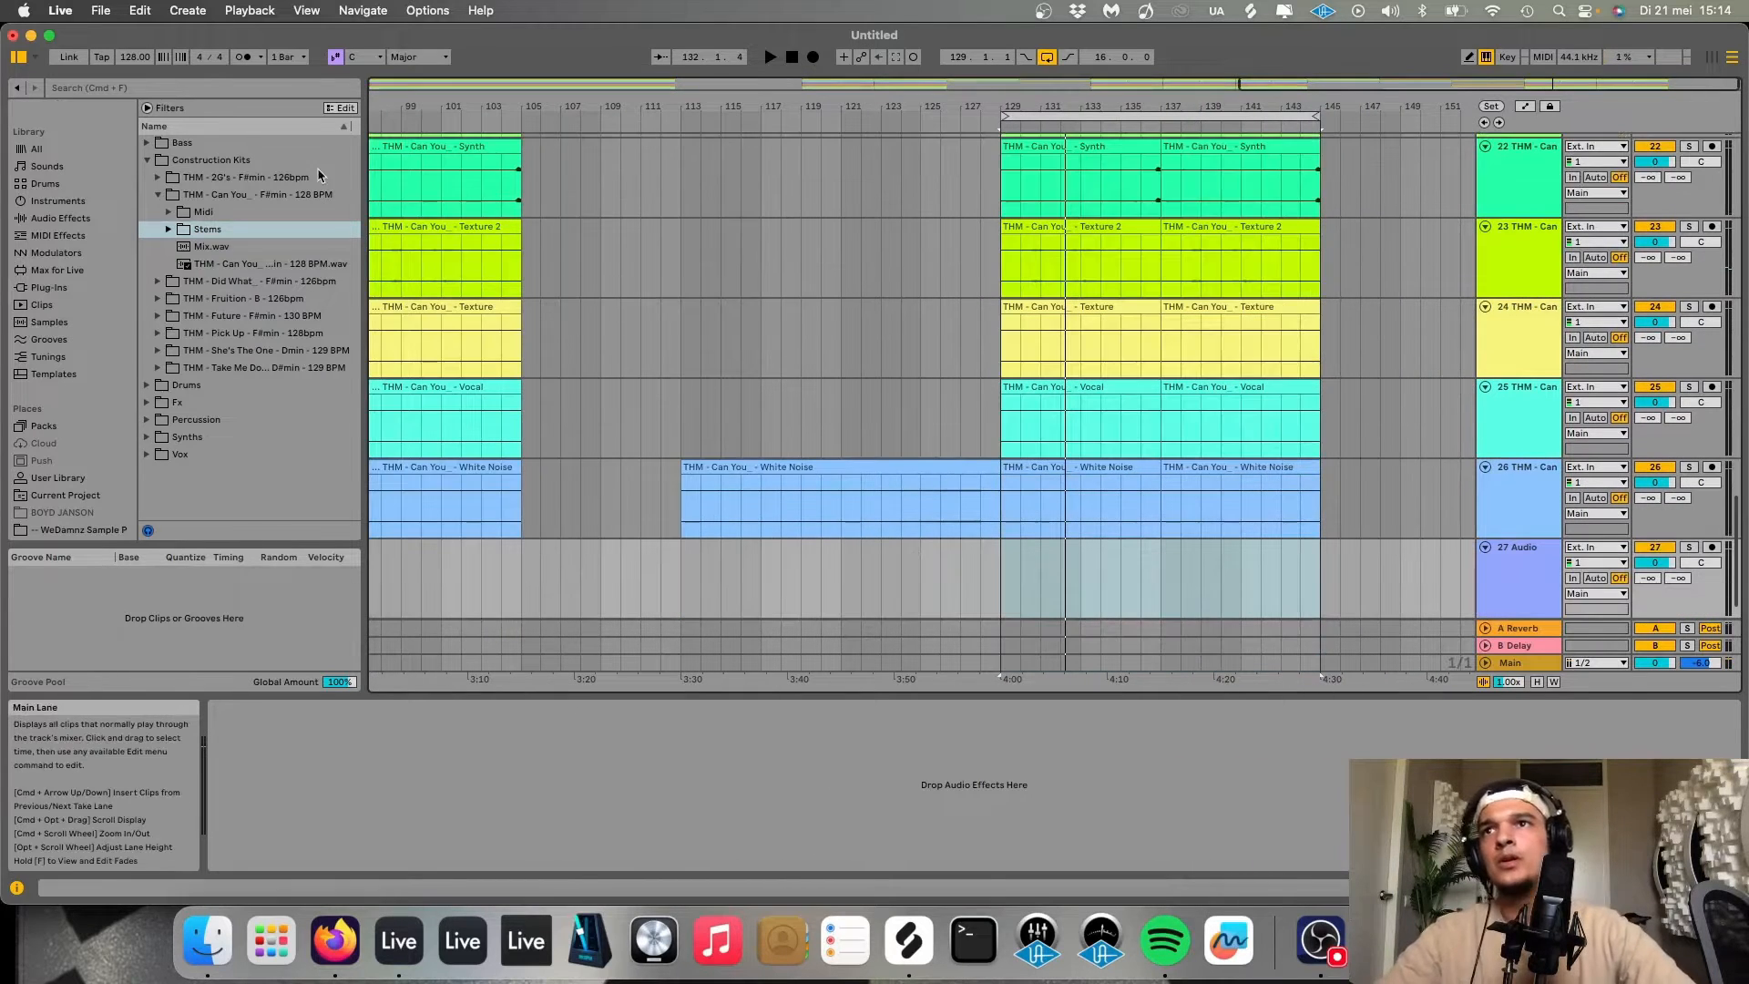
Open the Drums library's Drum Loops and Ride Loops folders and preview the ride loops.
click(150, 387)
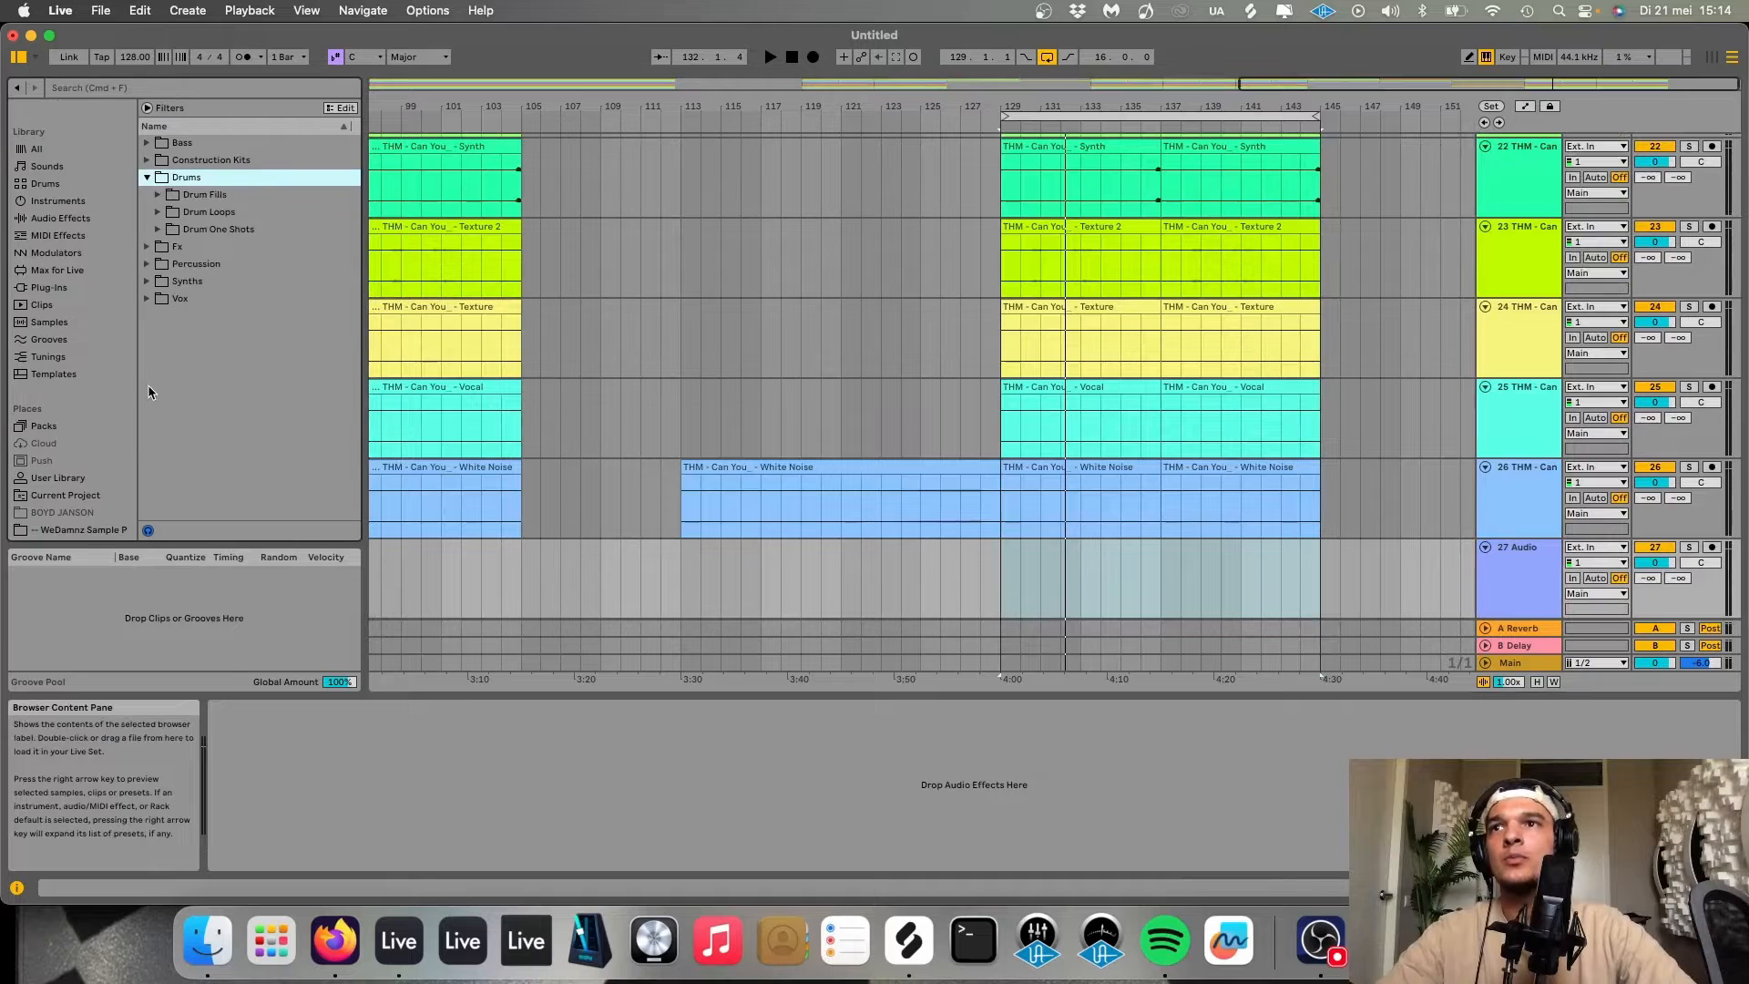
click(158, 212)
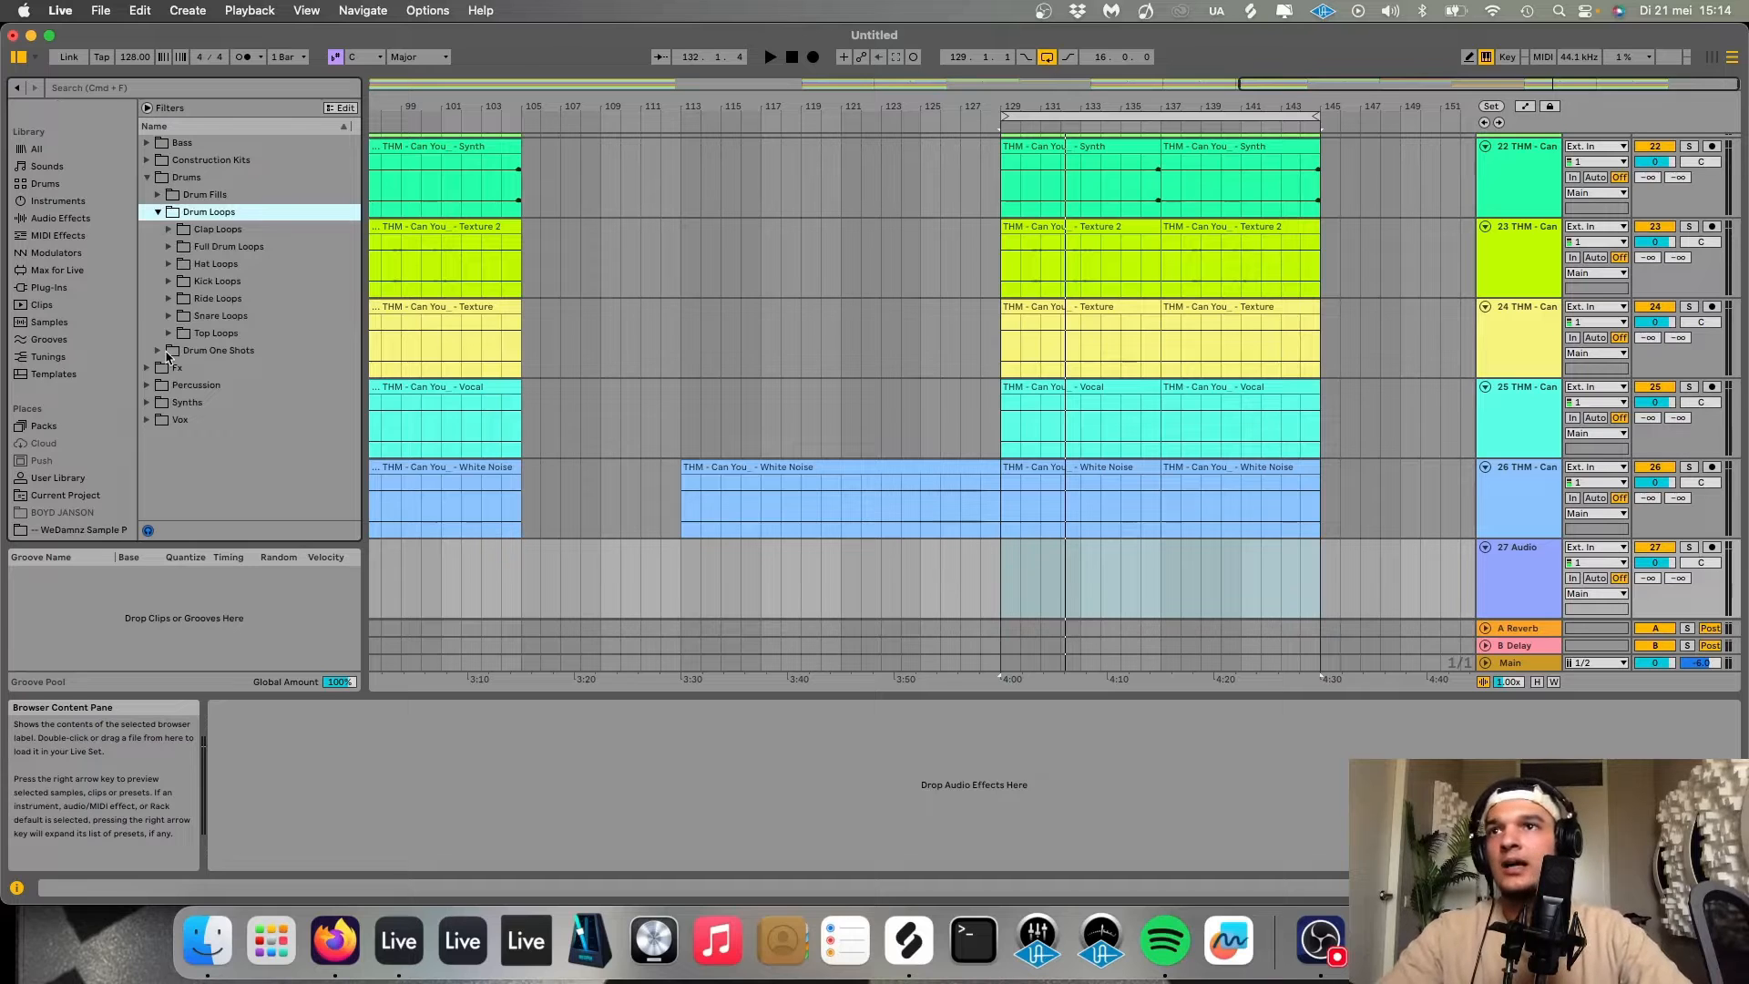
click(169, 299)
click(195, 321)
click(205, 333)
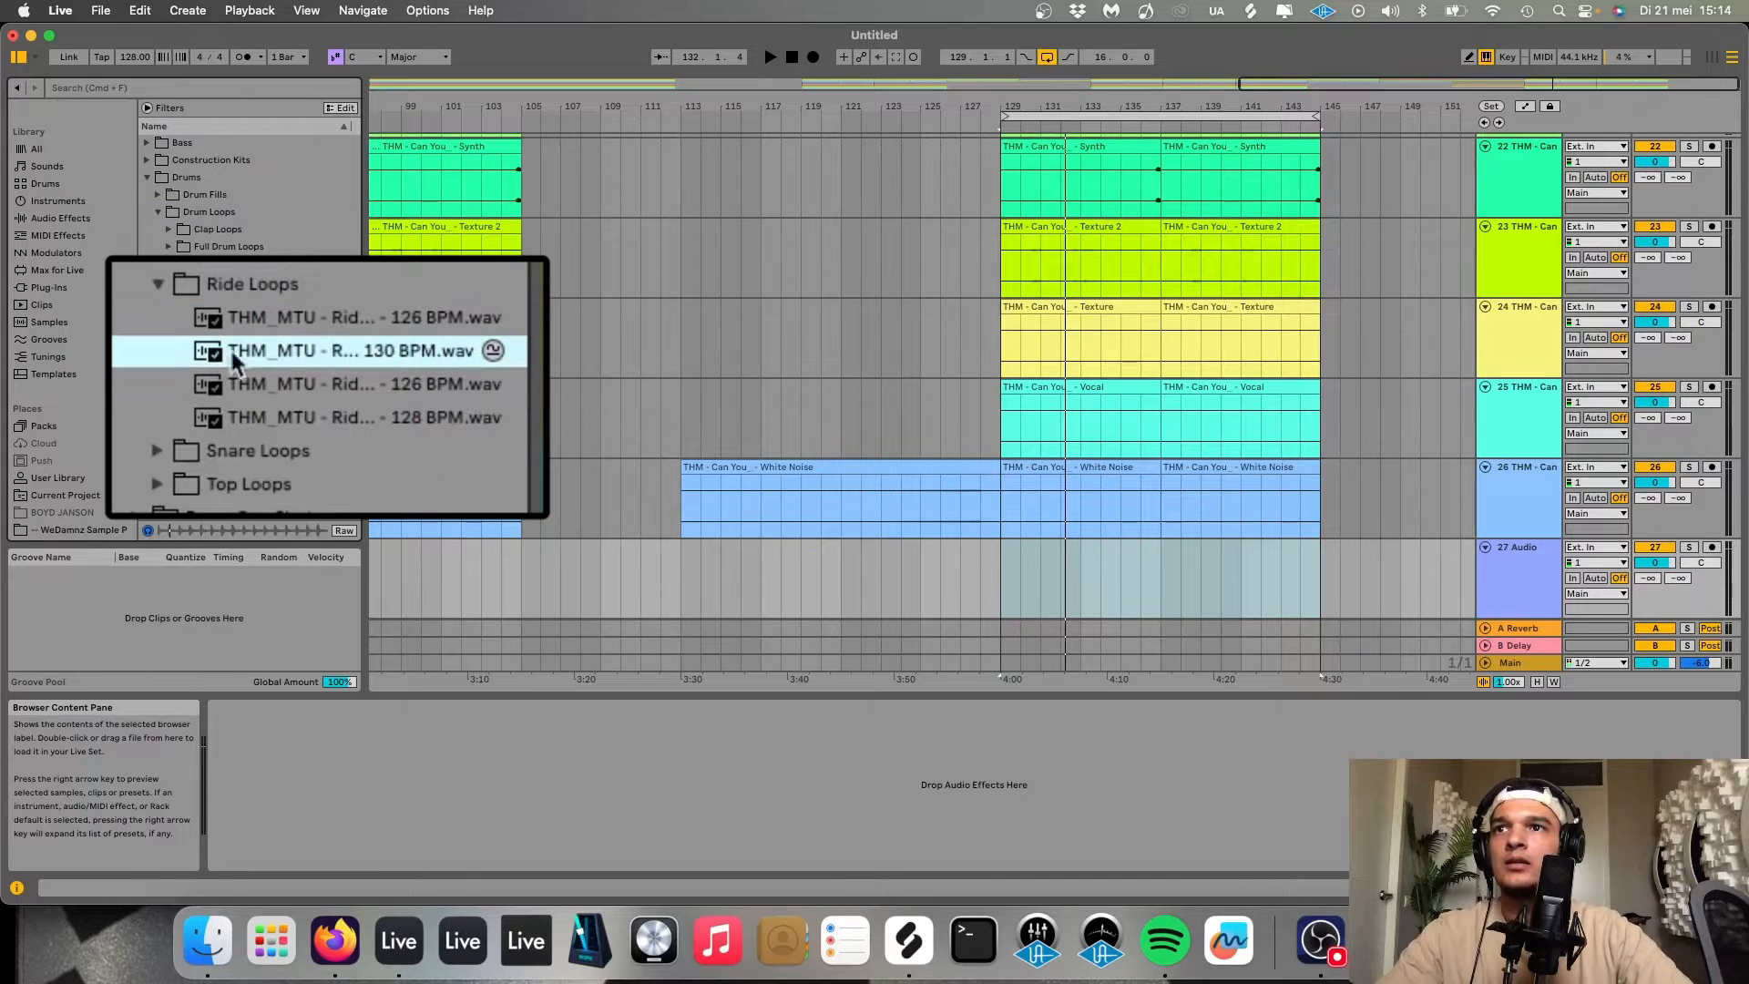
click(234, 383)
click(238, 417)
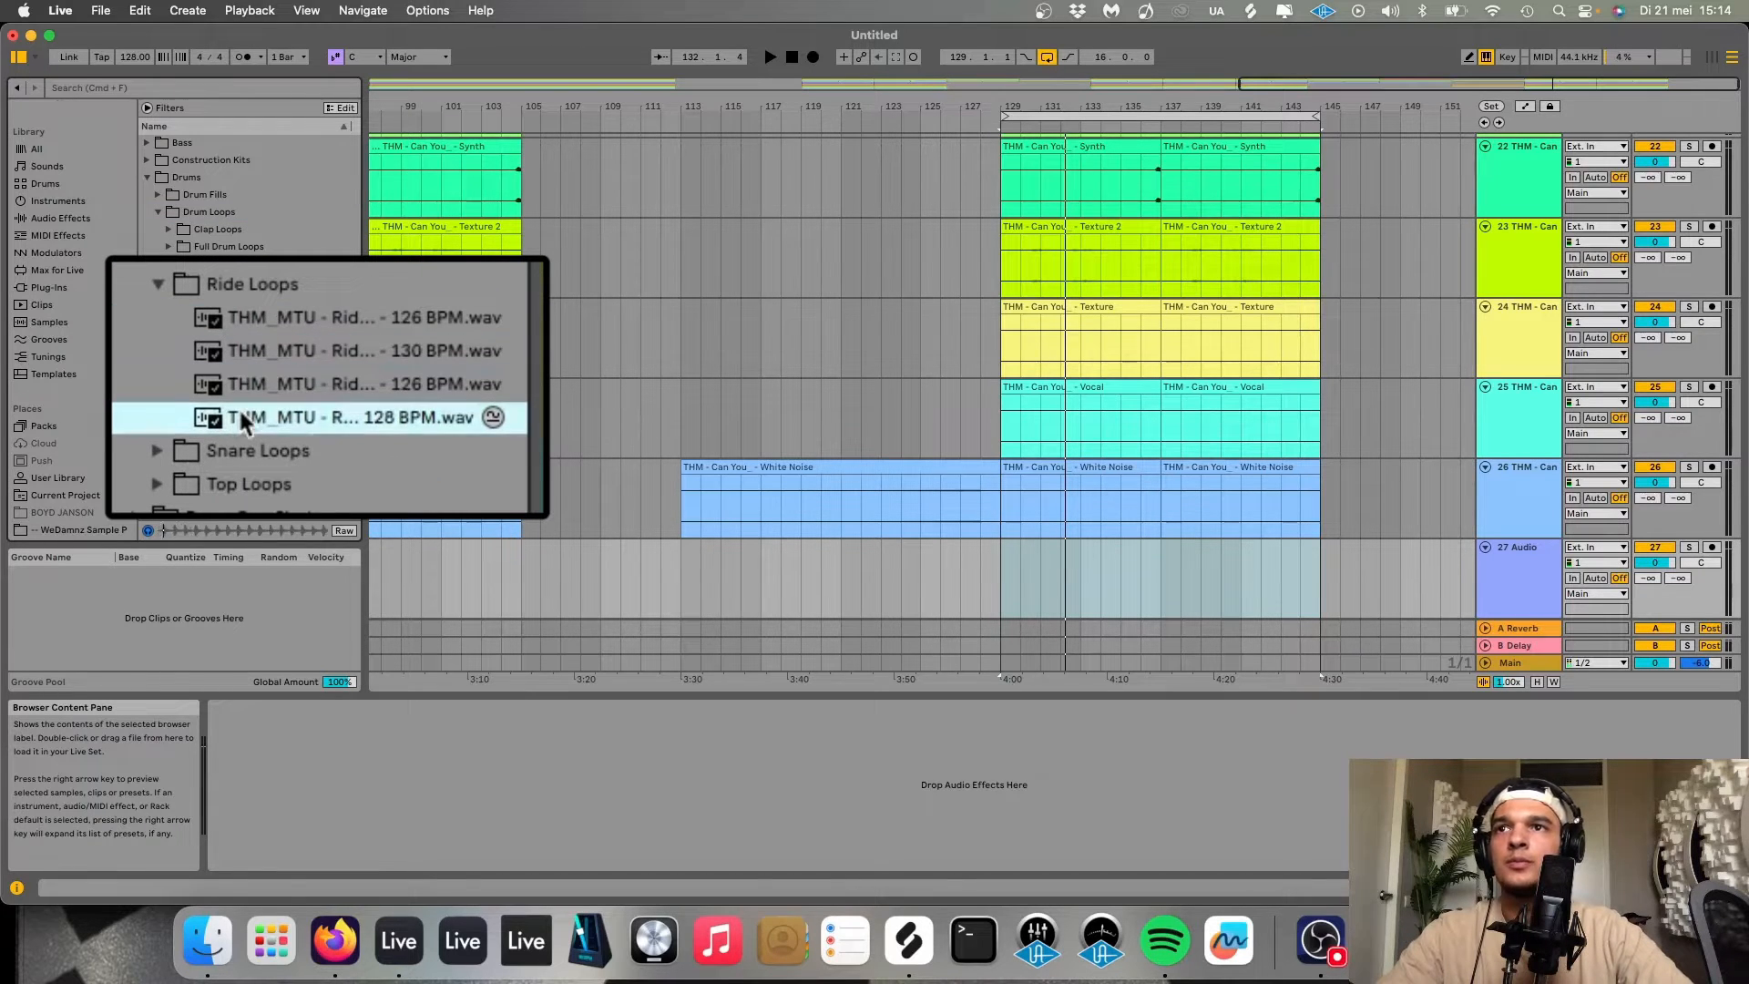
Place the 128 BPM ride loop on the new audio track at bar 129 and duplicate it three times.
drag(240, 411, 1001, 569)
key(space)
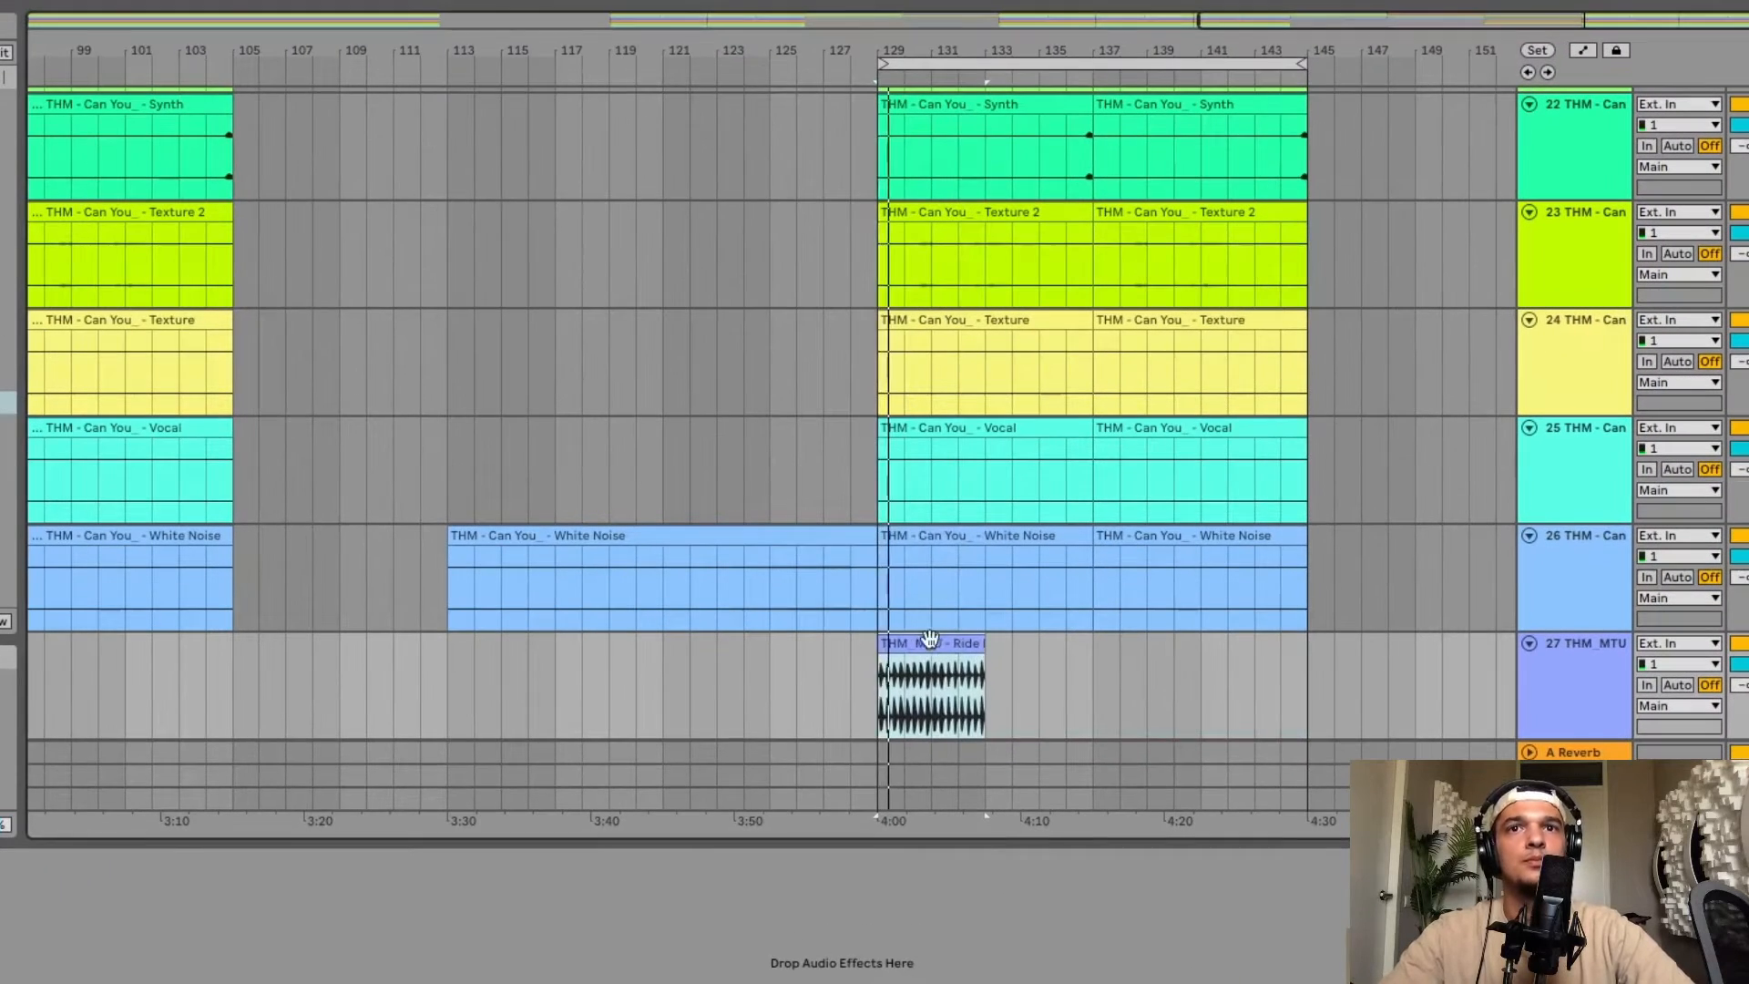
key(super+d)
key(super+d)
key(super+d)
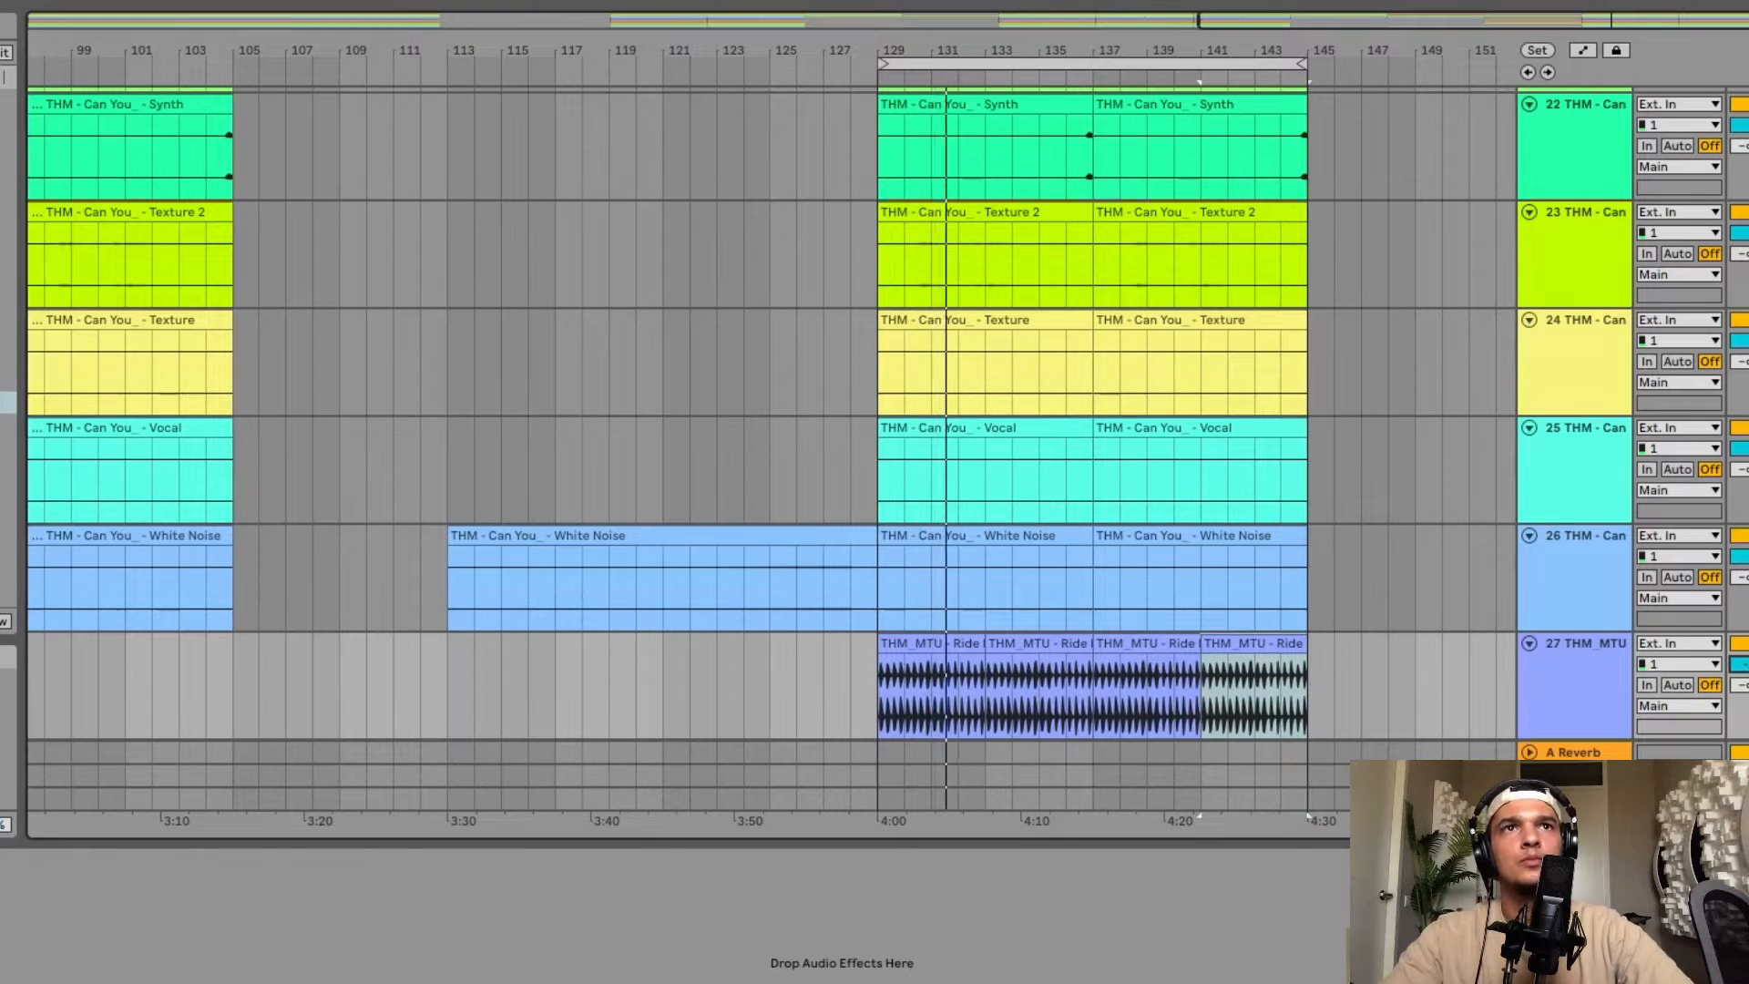
Delete the Main Synth clip after bar 145.
key(w)
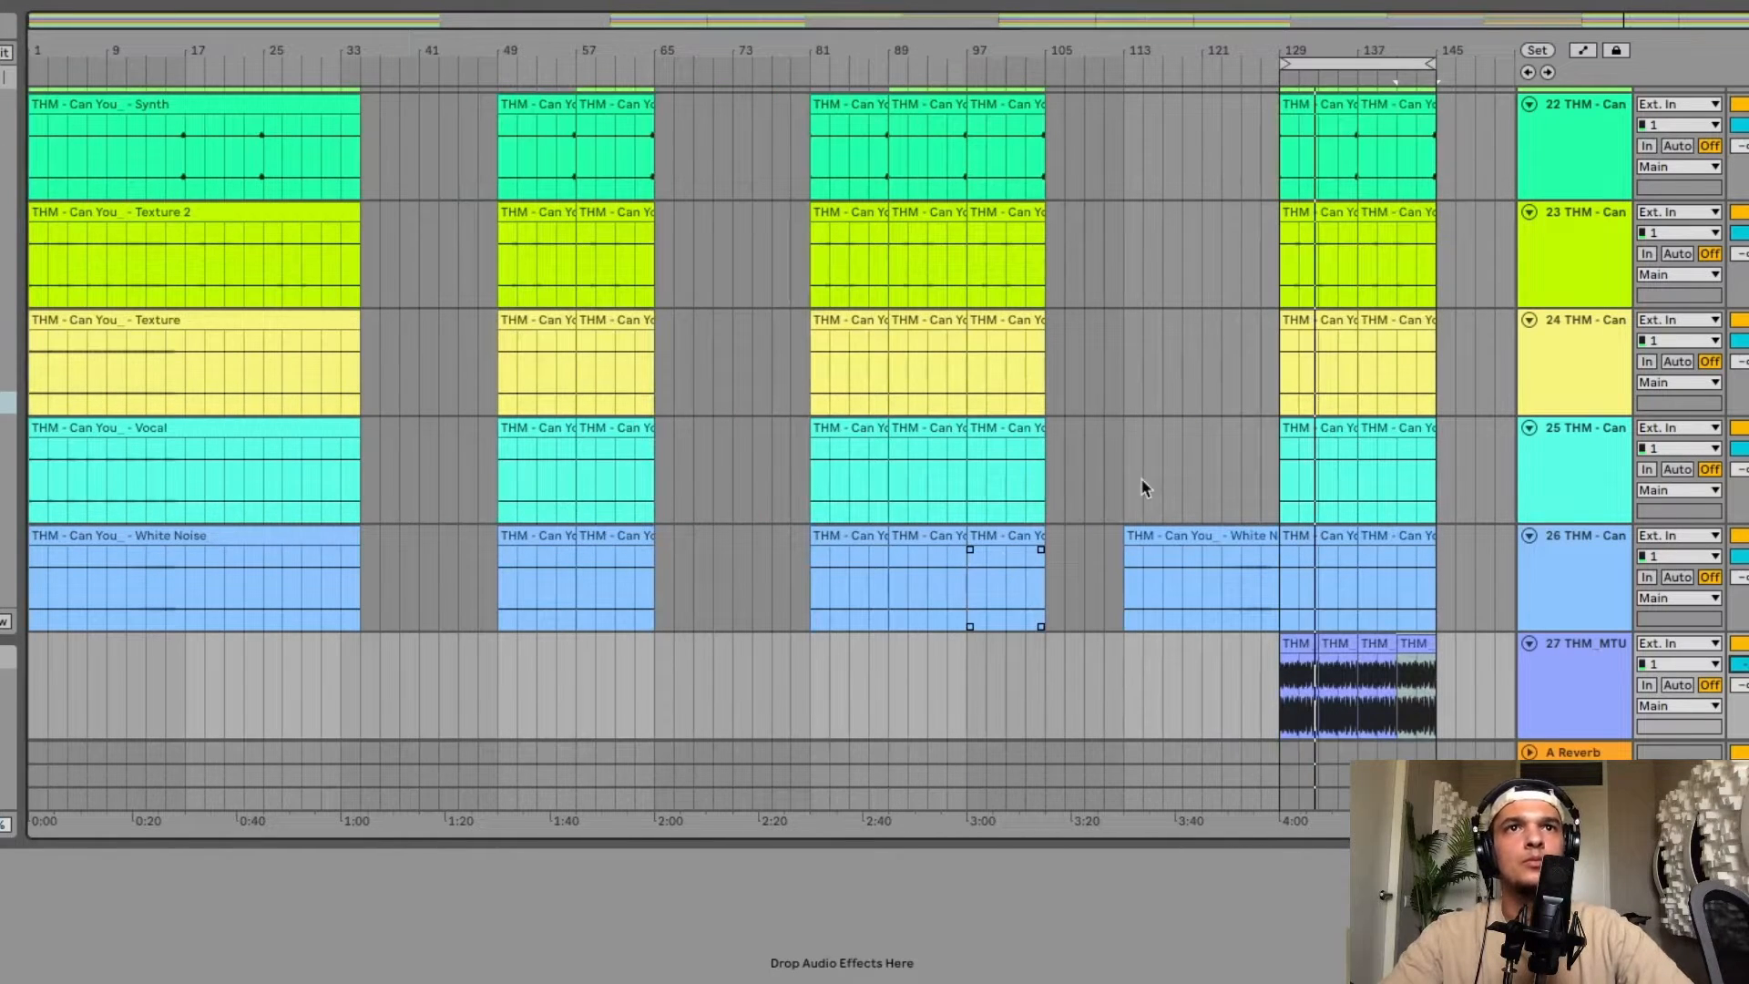
key(w)
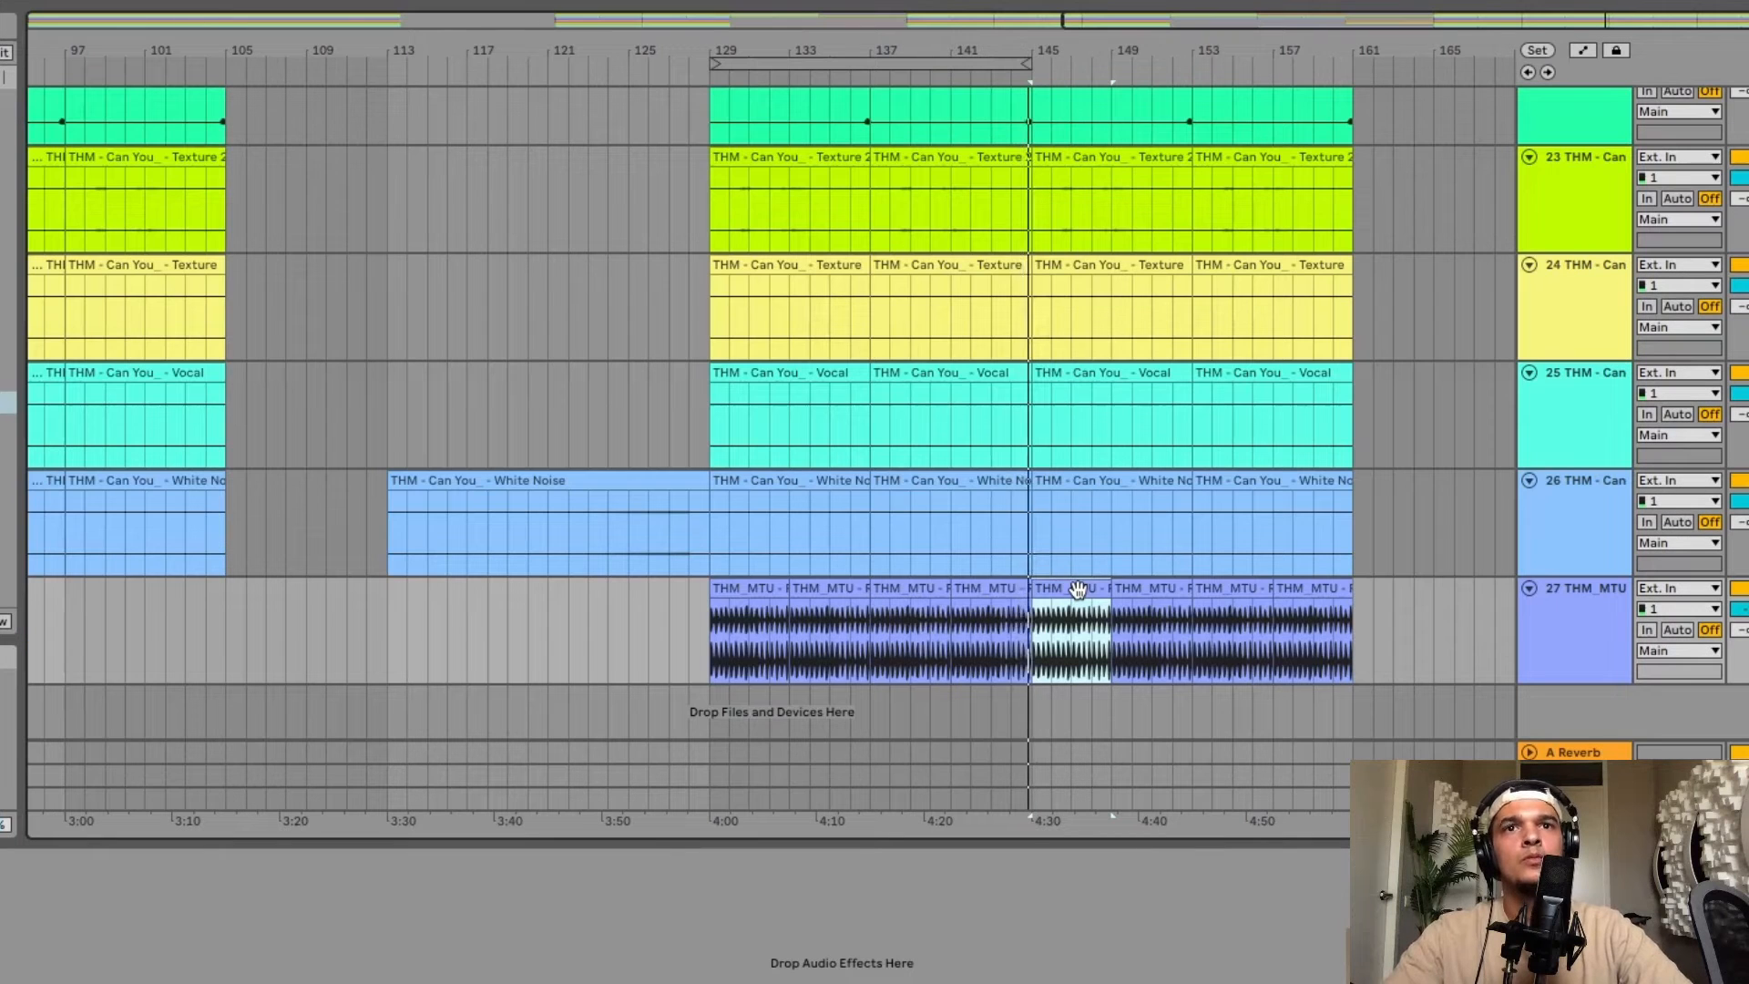
scroll(1077, 589, up, 2)
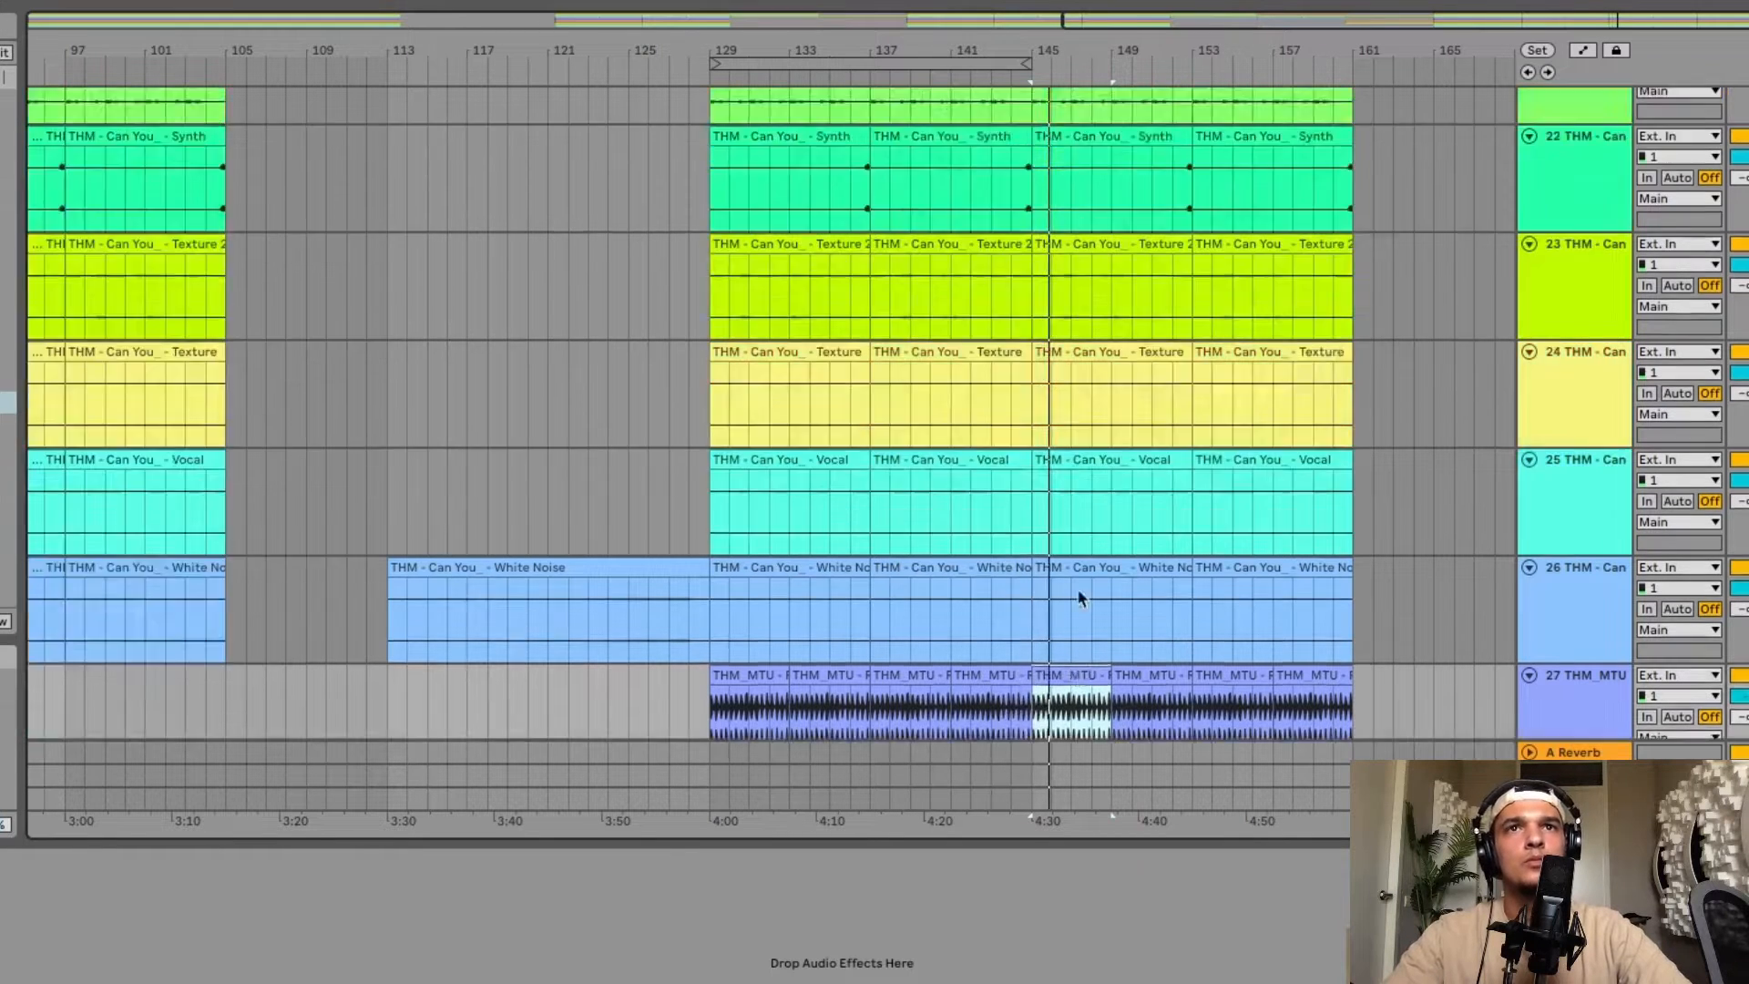
scroll(1077, 587, up, 10)
click(1089, 583)
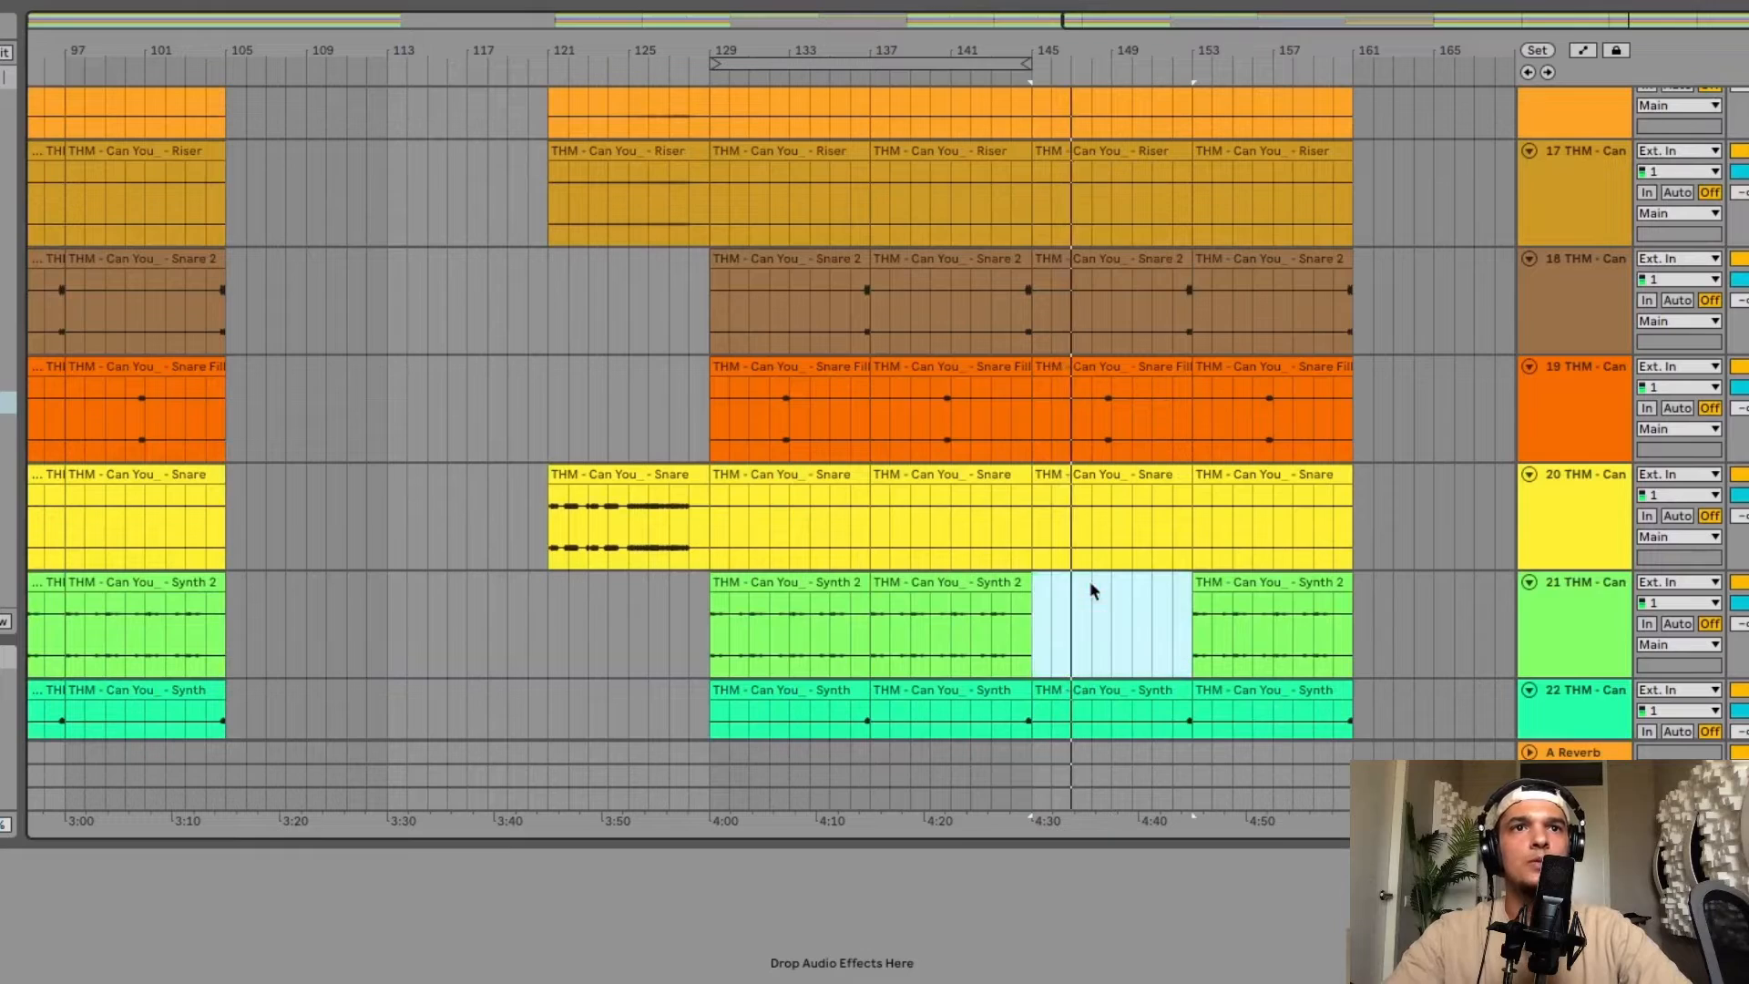
scroll(1035, 508, up, 10)
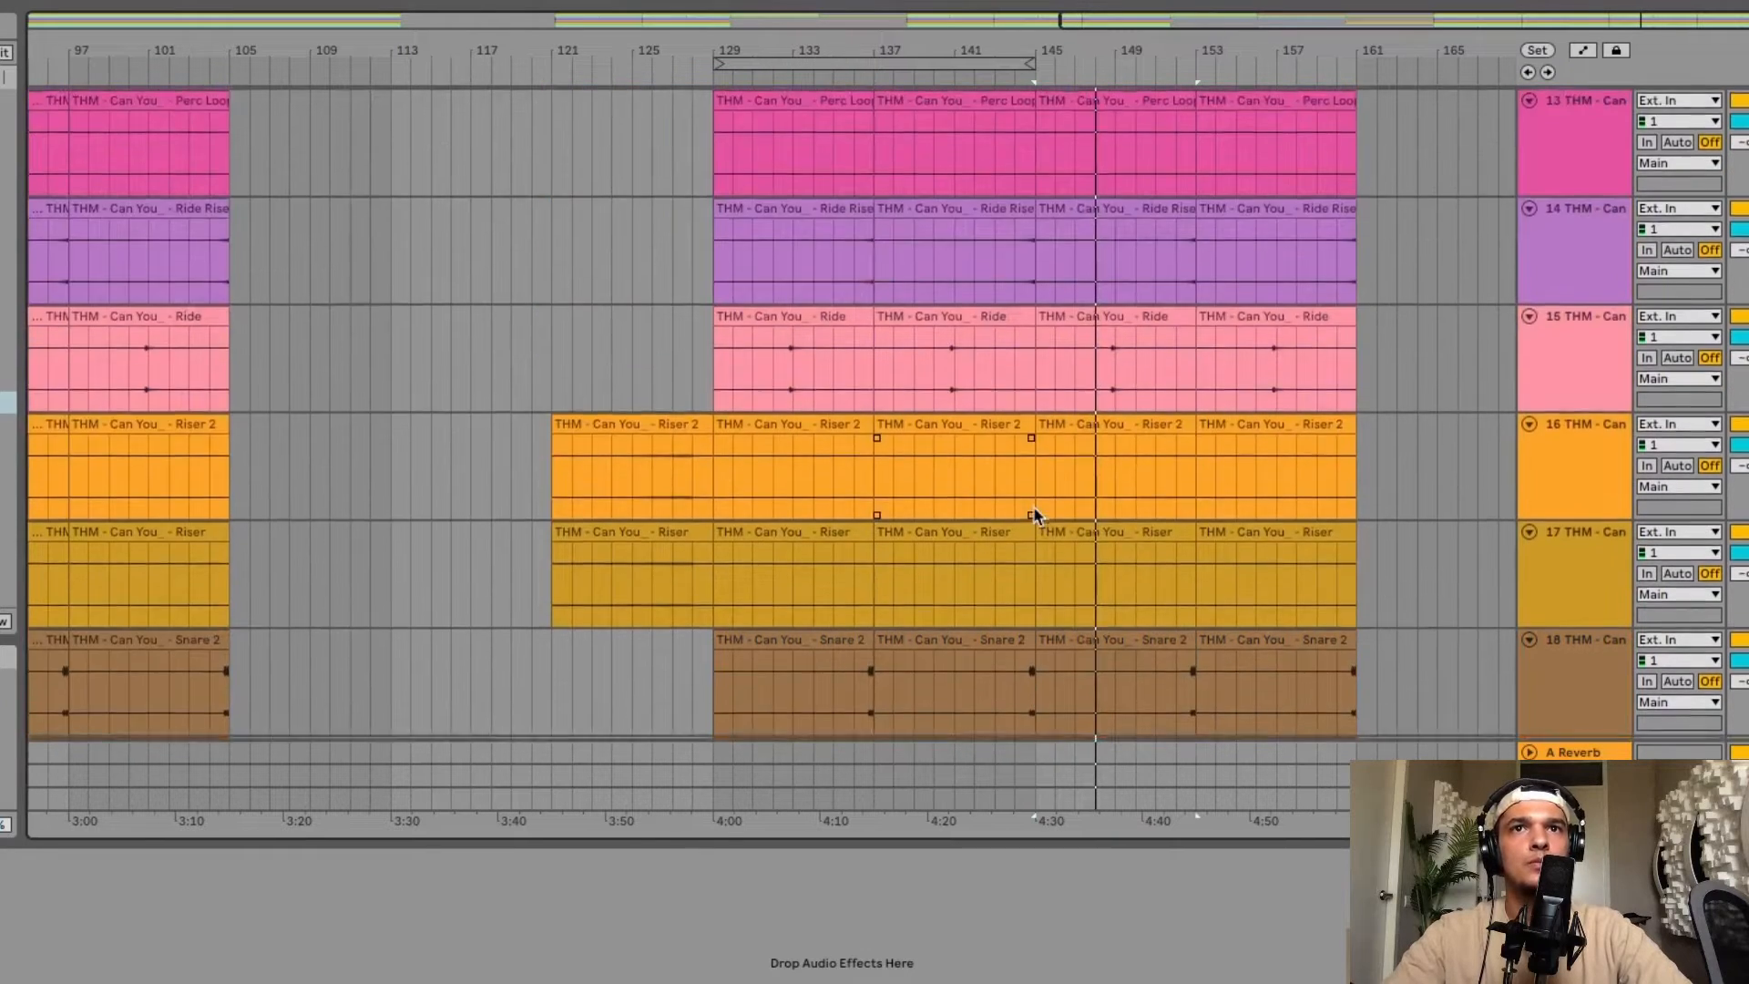
scroll(1051, 413, up, 7)
scroll(1051, 413, up, 5)
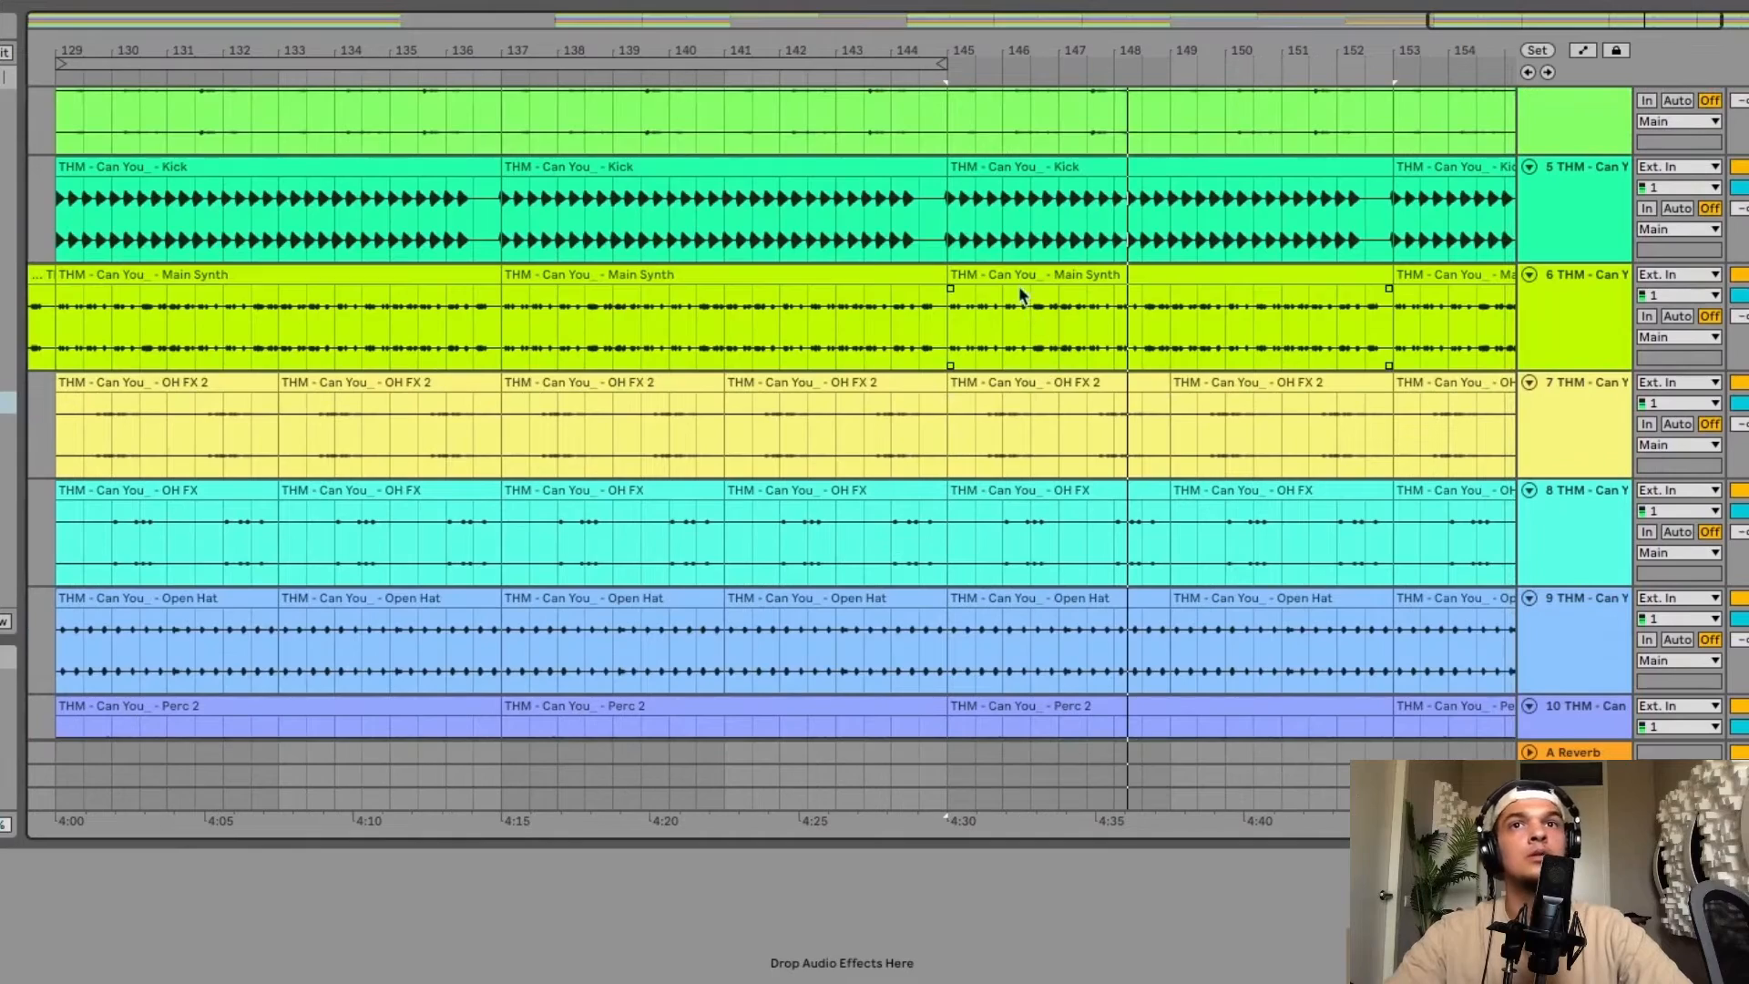
click(1008, 276)
key(Delete)
Loop bars 153–161 and duplicate that section across all tracks to extend the arrangement to bar 169.
scroll(1326, 265, down, 6)
click(1347, 273)
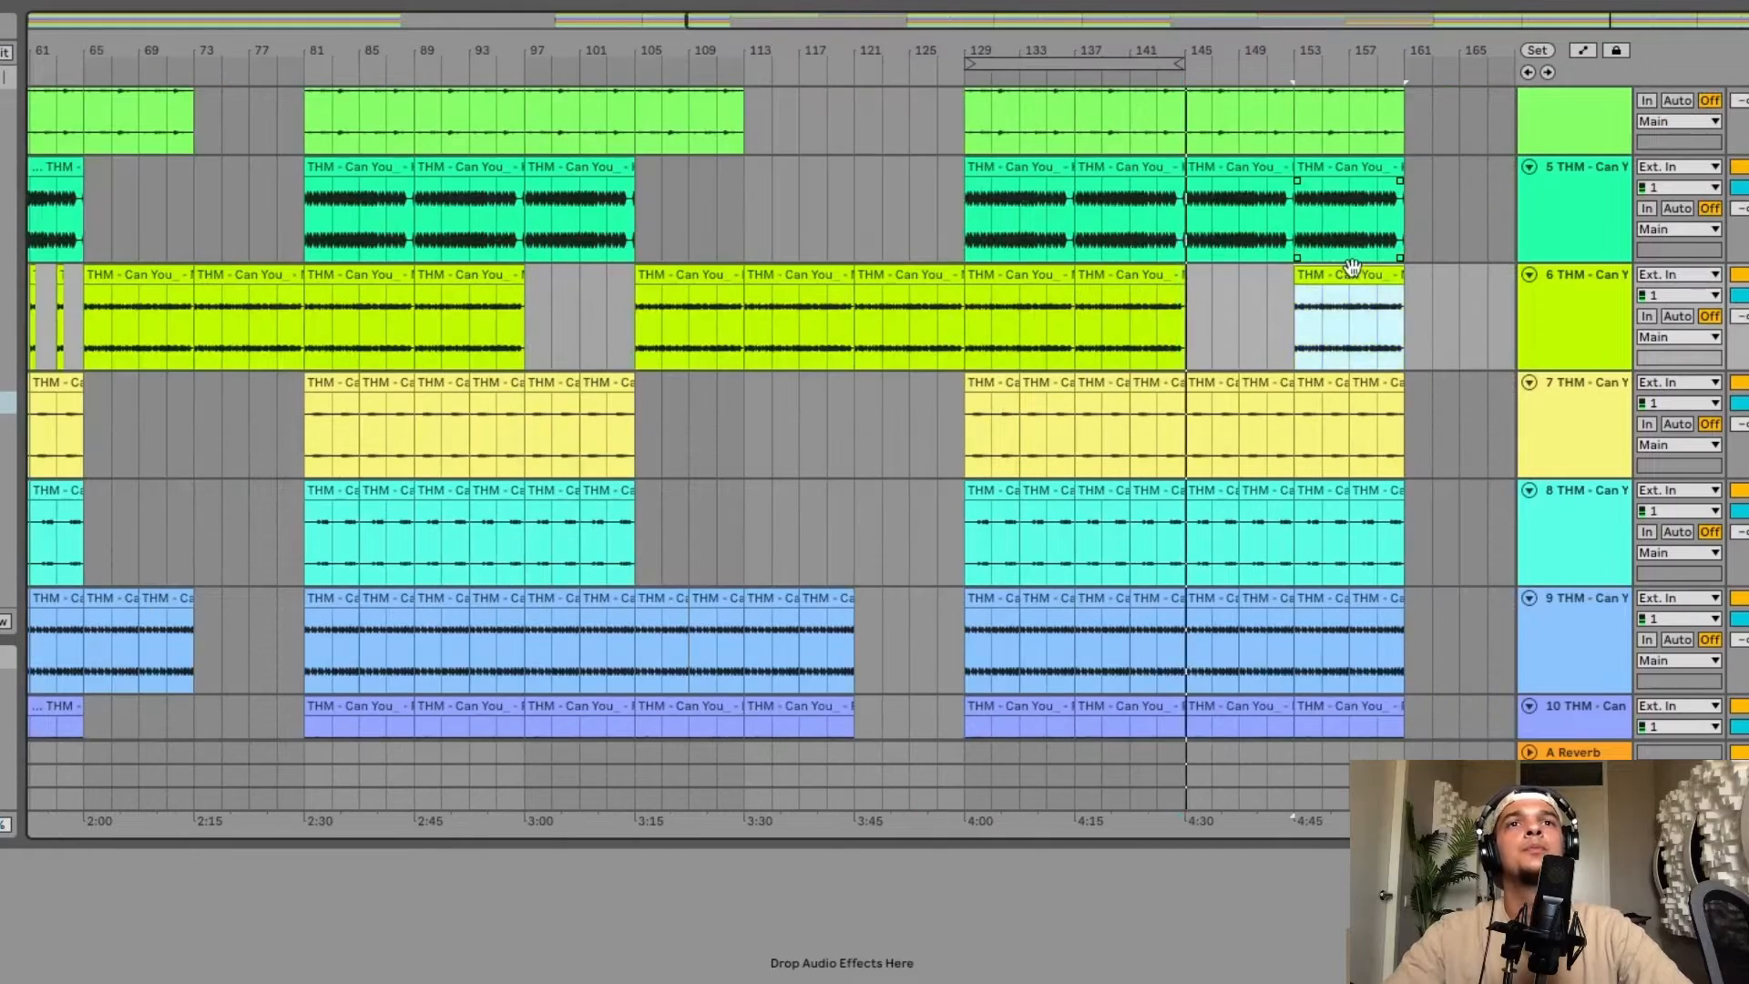
scroll(1348, 266, down, 2)
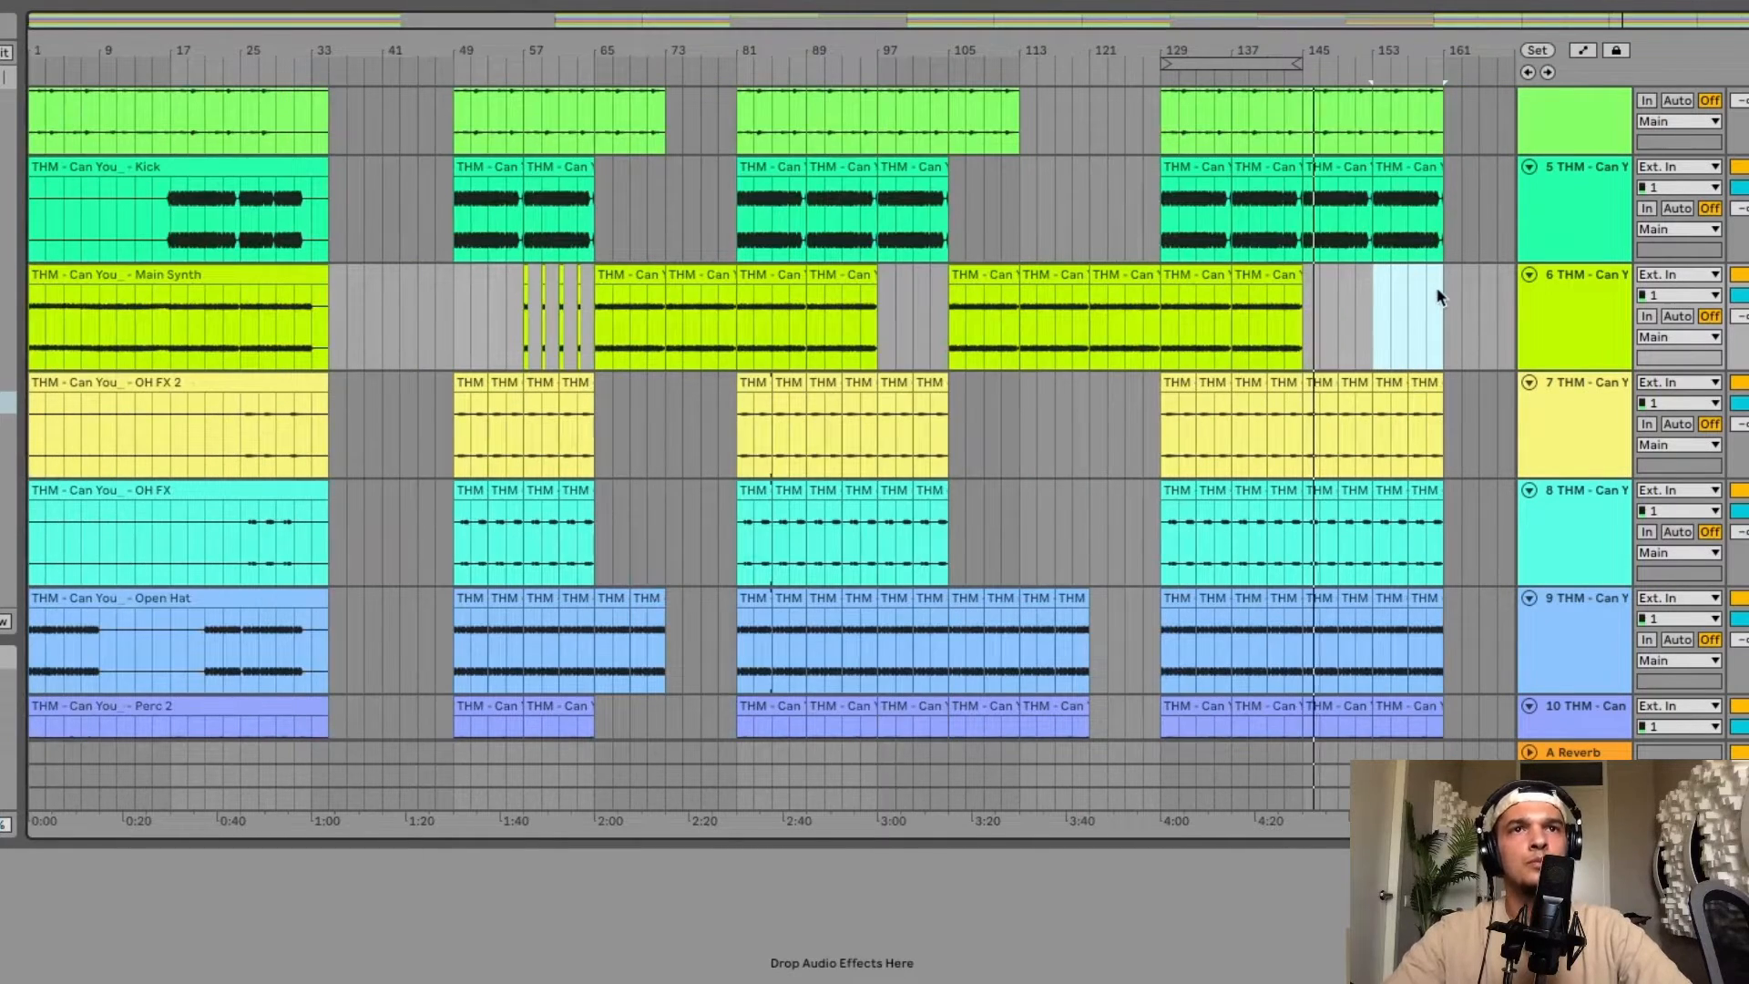
scroll(1437, 296, up, 3)
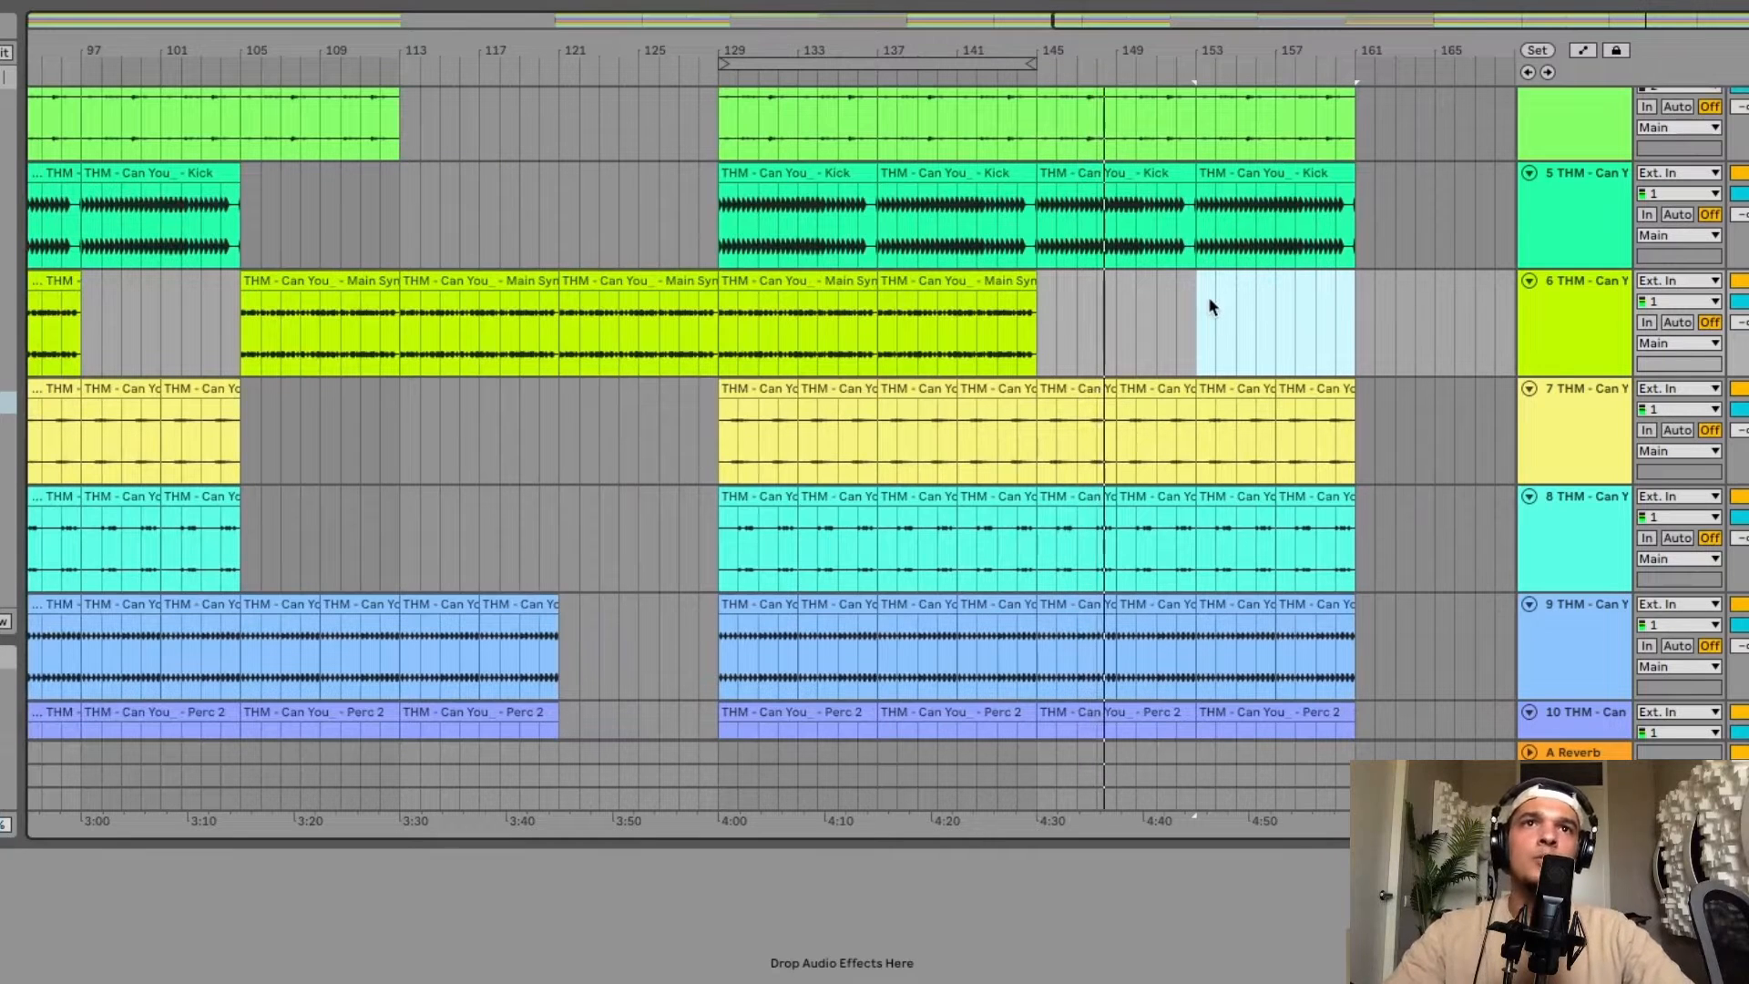
mouse_move(1208, 297)
mouse_down()
mouse_move(1344, 316)
mouse_move(1359, 303)
mouse_move(1201, 297)
mouse_up()
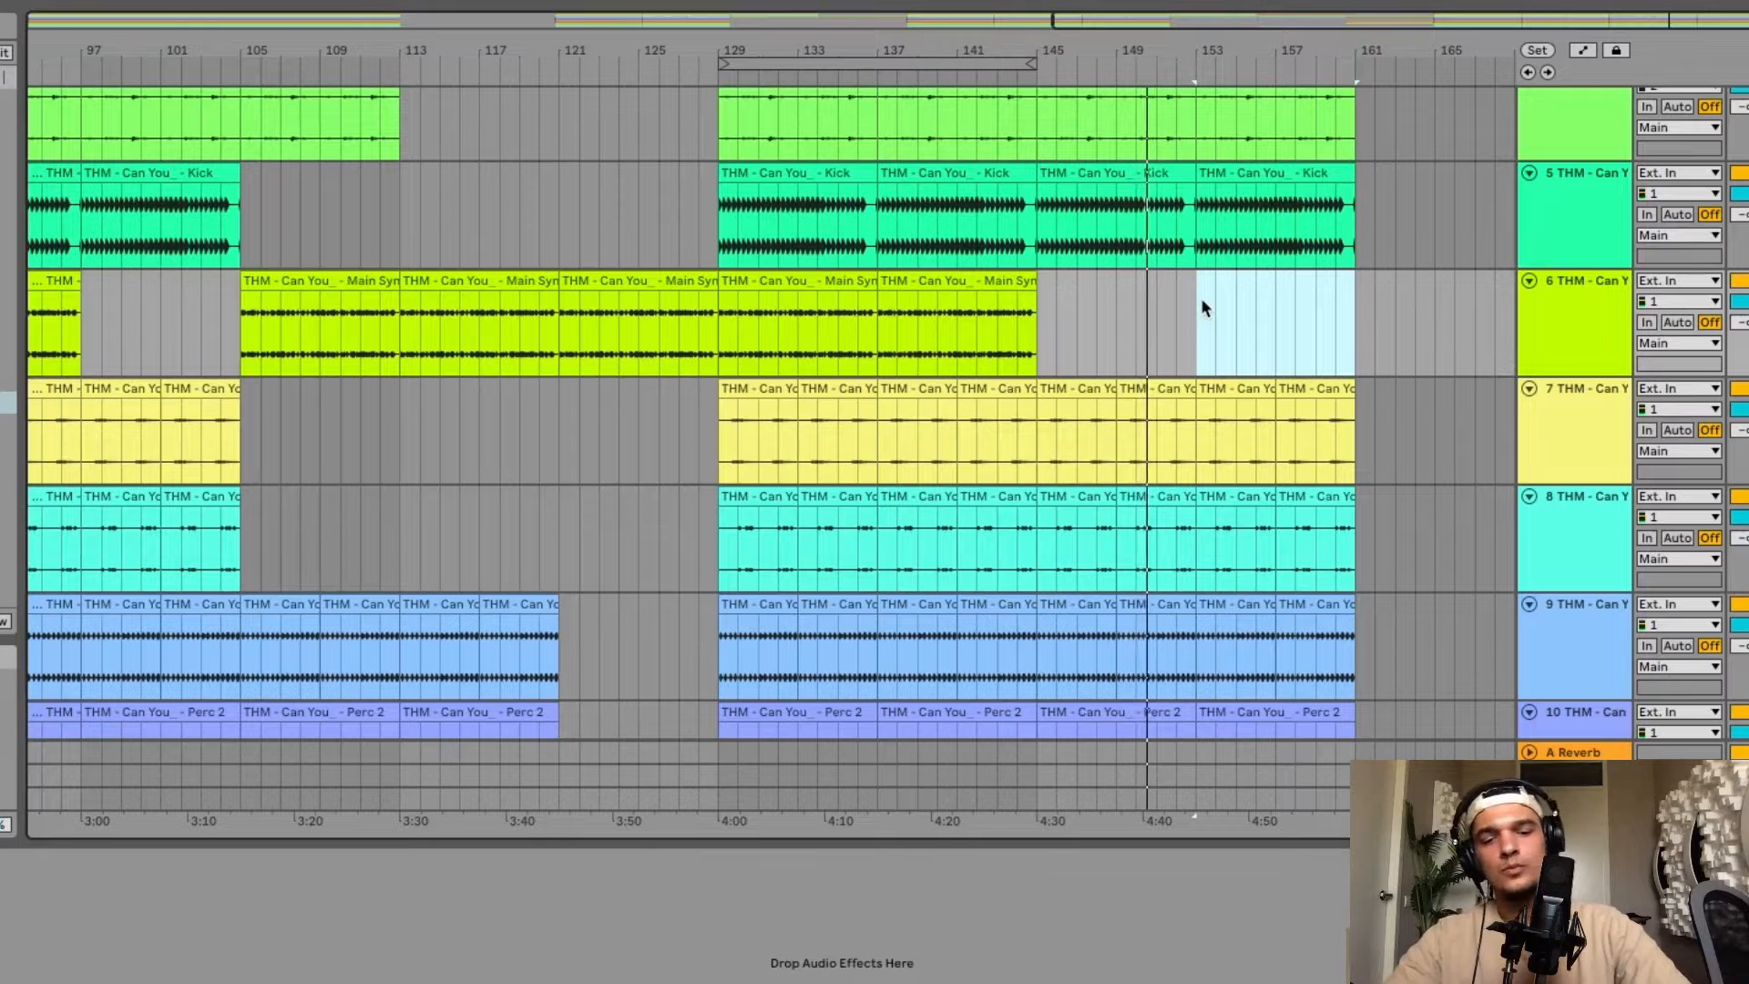
key(super+l)
click(1218, 63)
key(super+d)
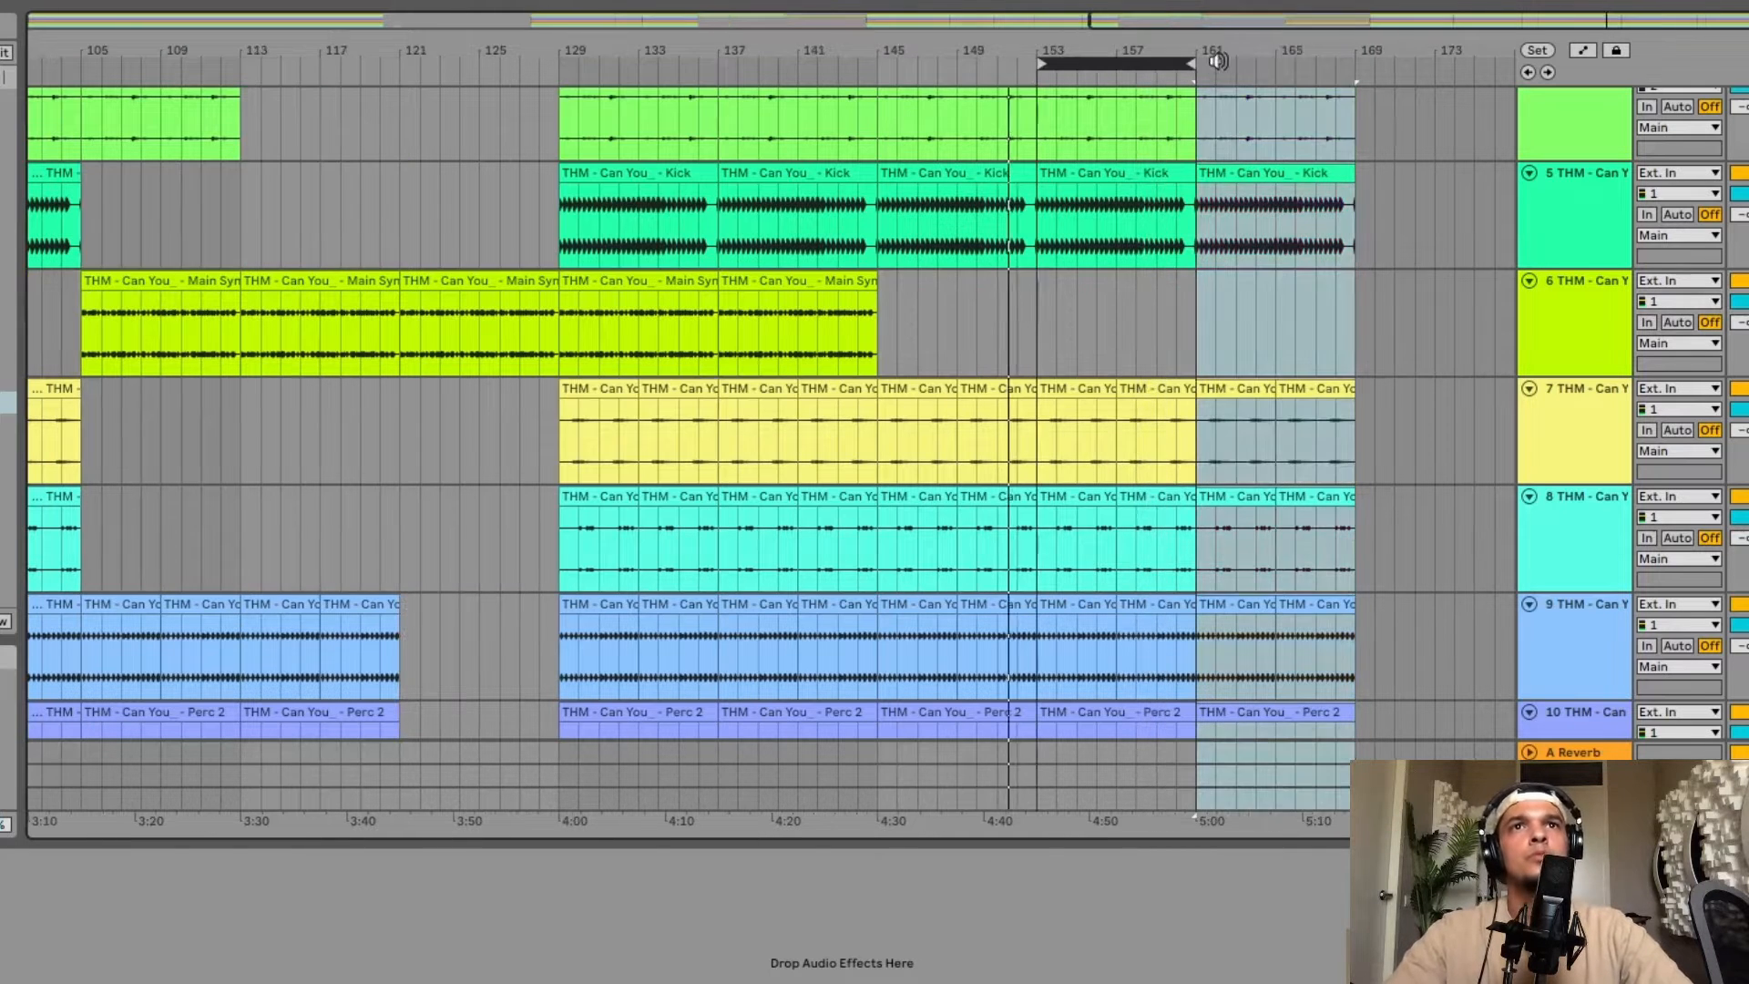
Move the loop to bars 161–169 and delete the ride loop clips inside it.
drag(1176, 63, 1329, 58)
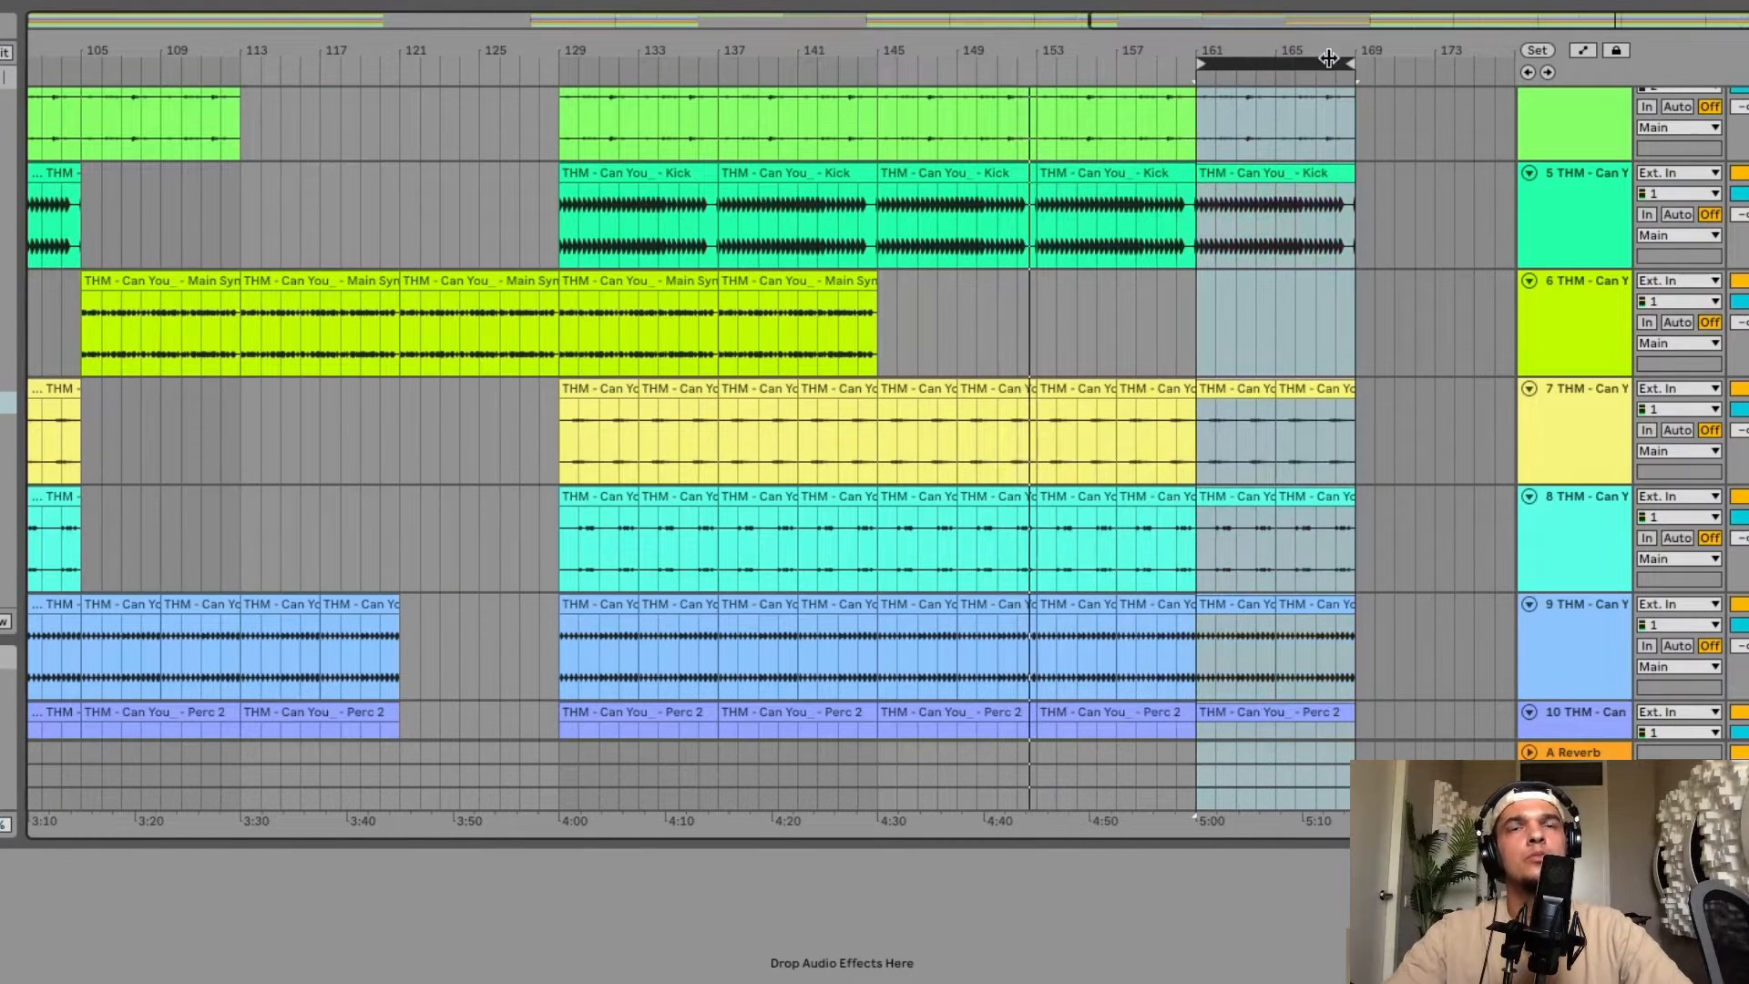
scroll(1299, 292, up, 5)
scroll(1299, 292, down, 18)
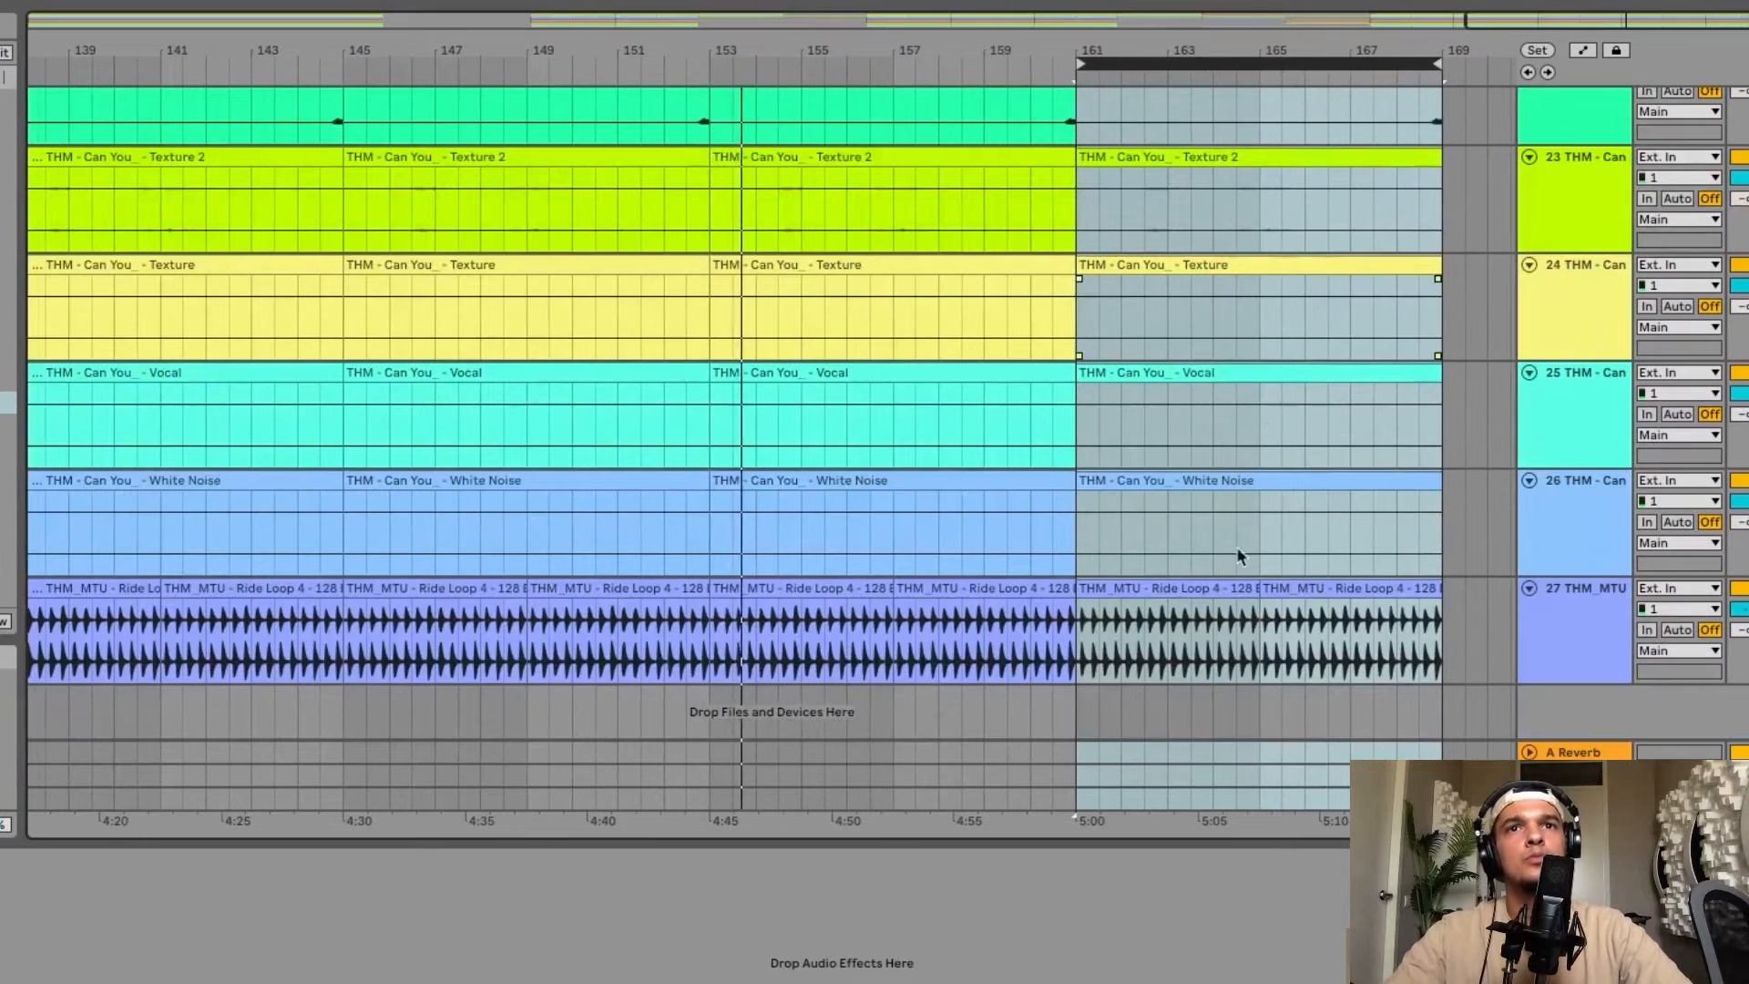
click(1151, 586)
key(Delete)
click(1284, 584)
key(Delete)
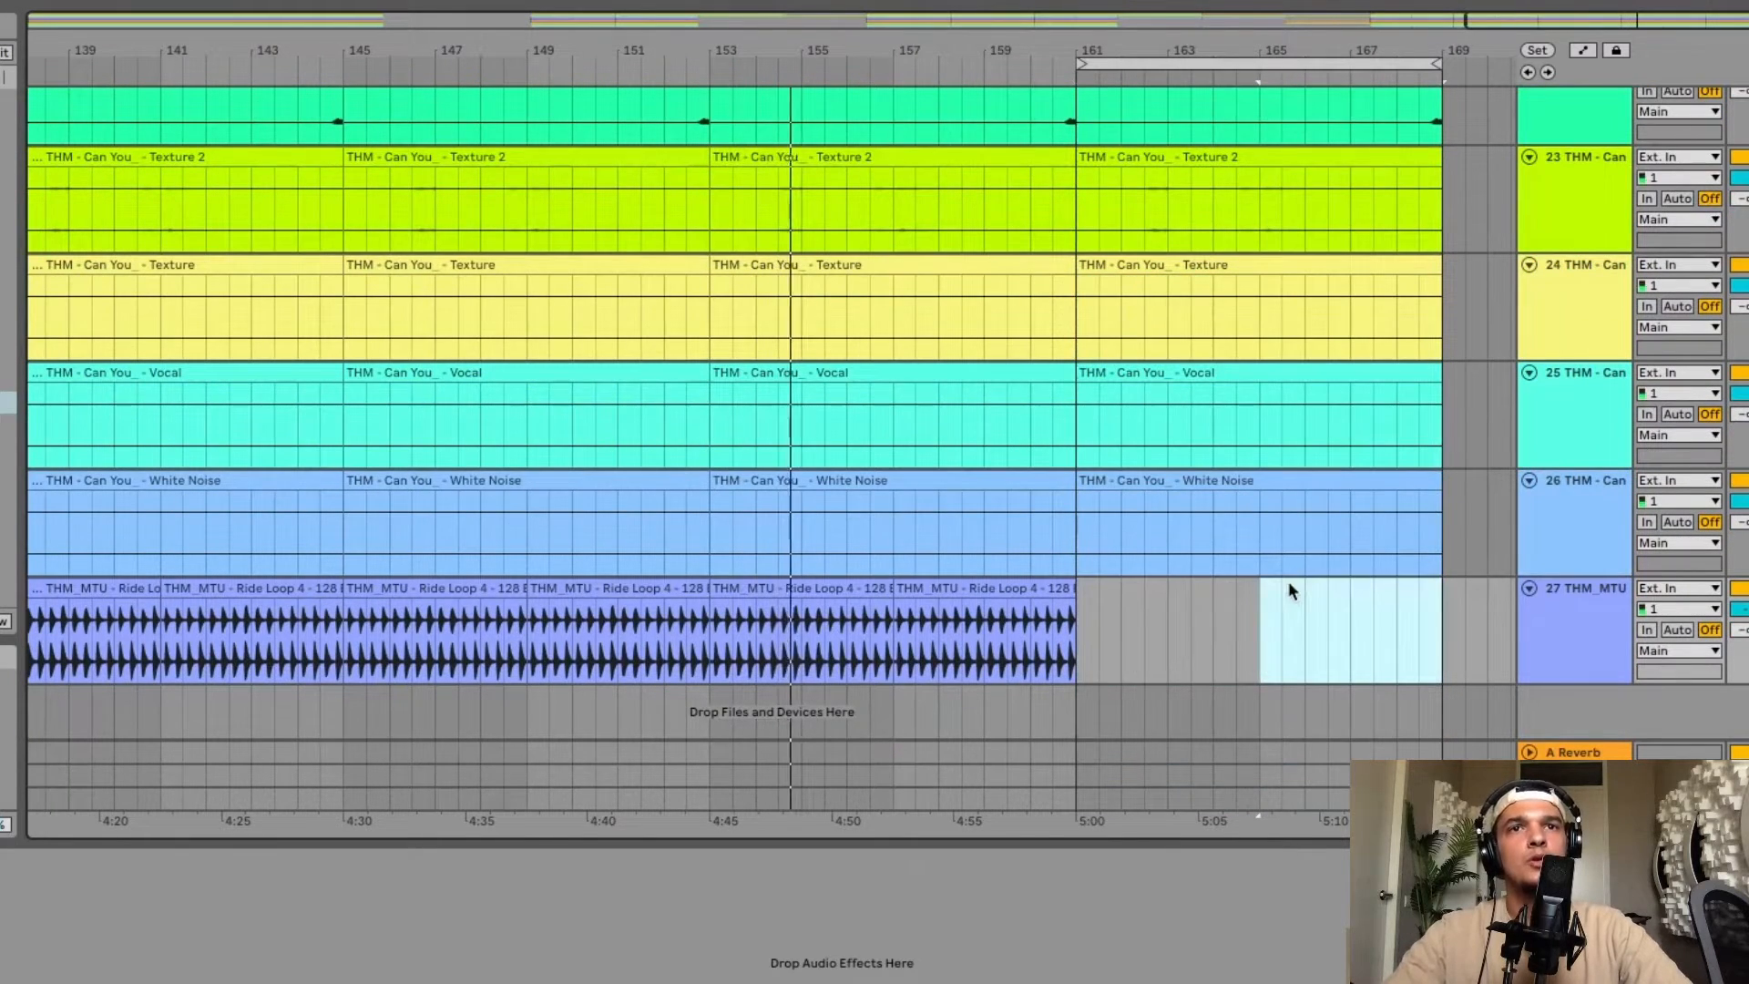
Delete the Synth 2 clip in bars 161–169.
scroll(1113, 578, right, 3)
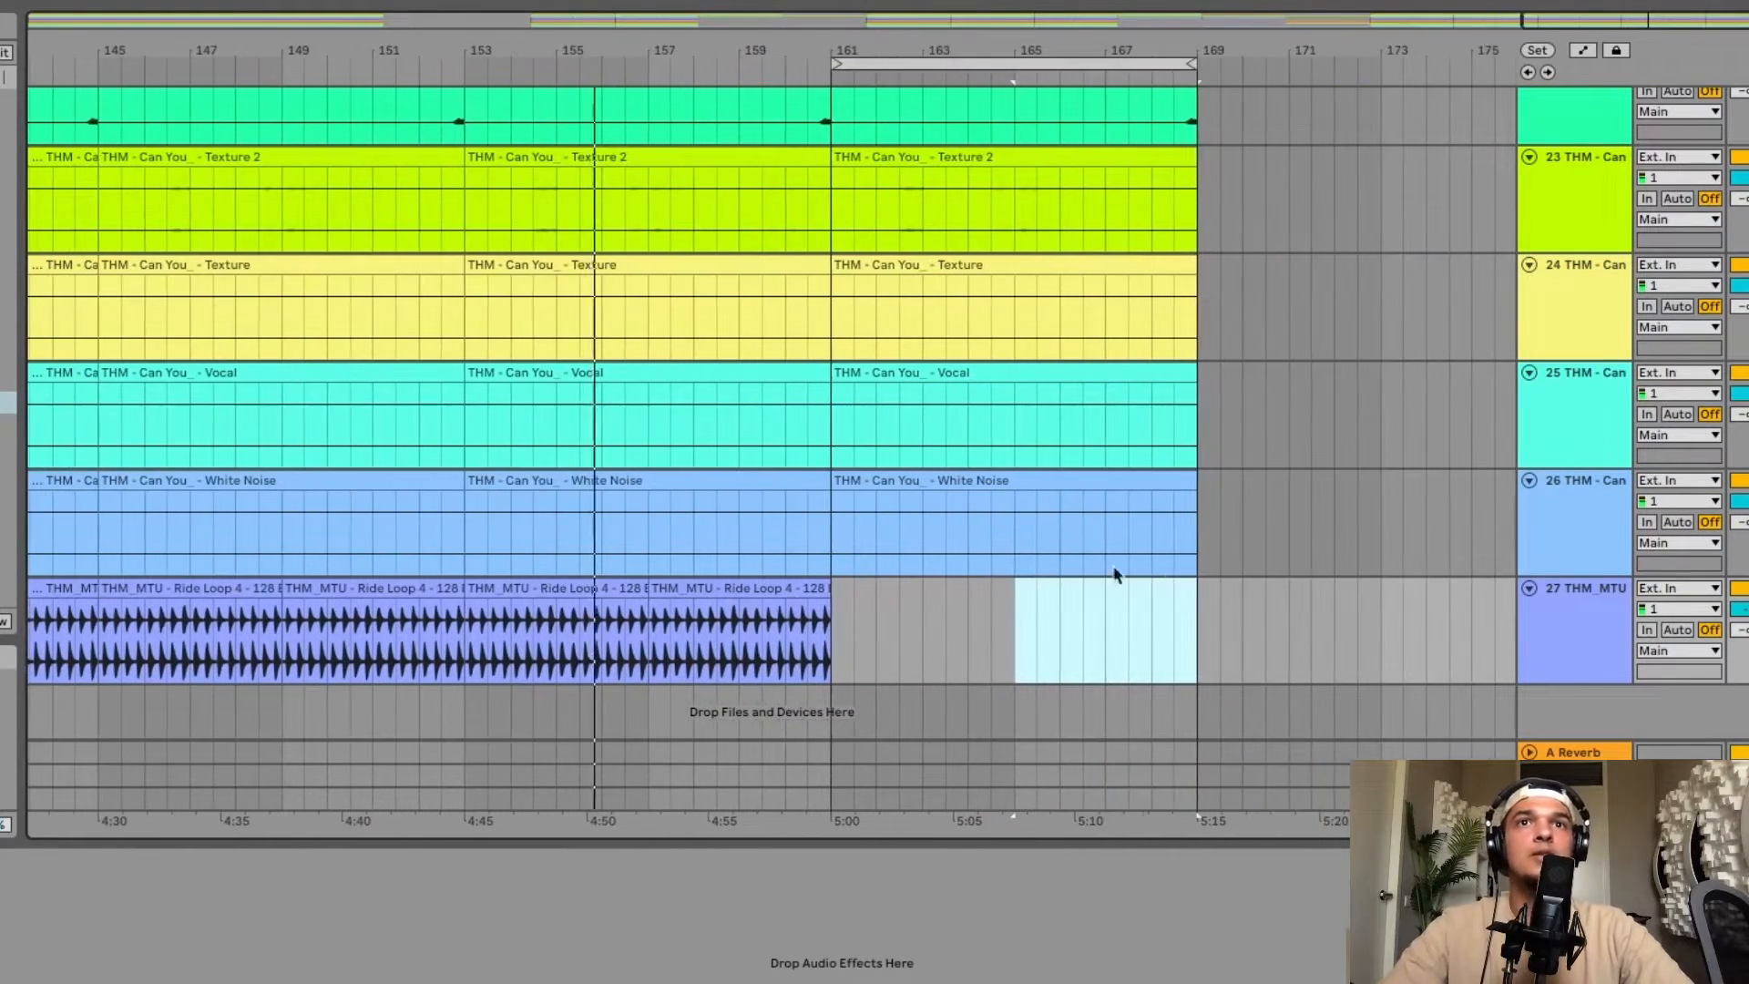
scroll(1036, 497, up, 3)
scroll(1036, 493, up, 10)
scroll(1036, 496, up, 10)
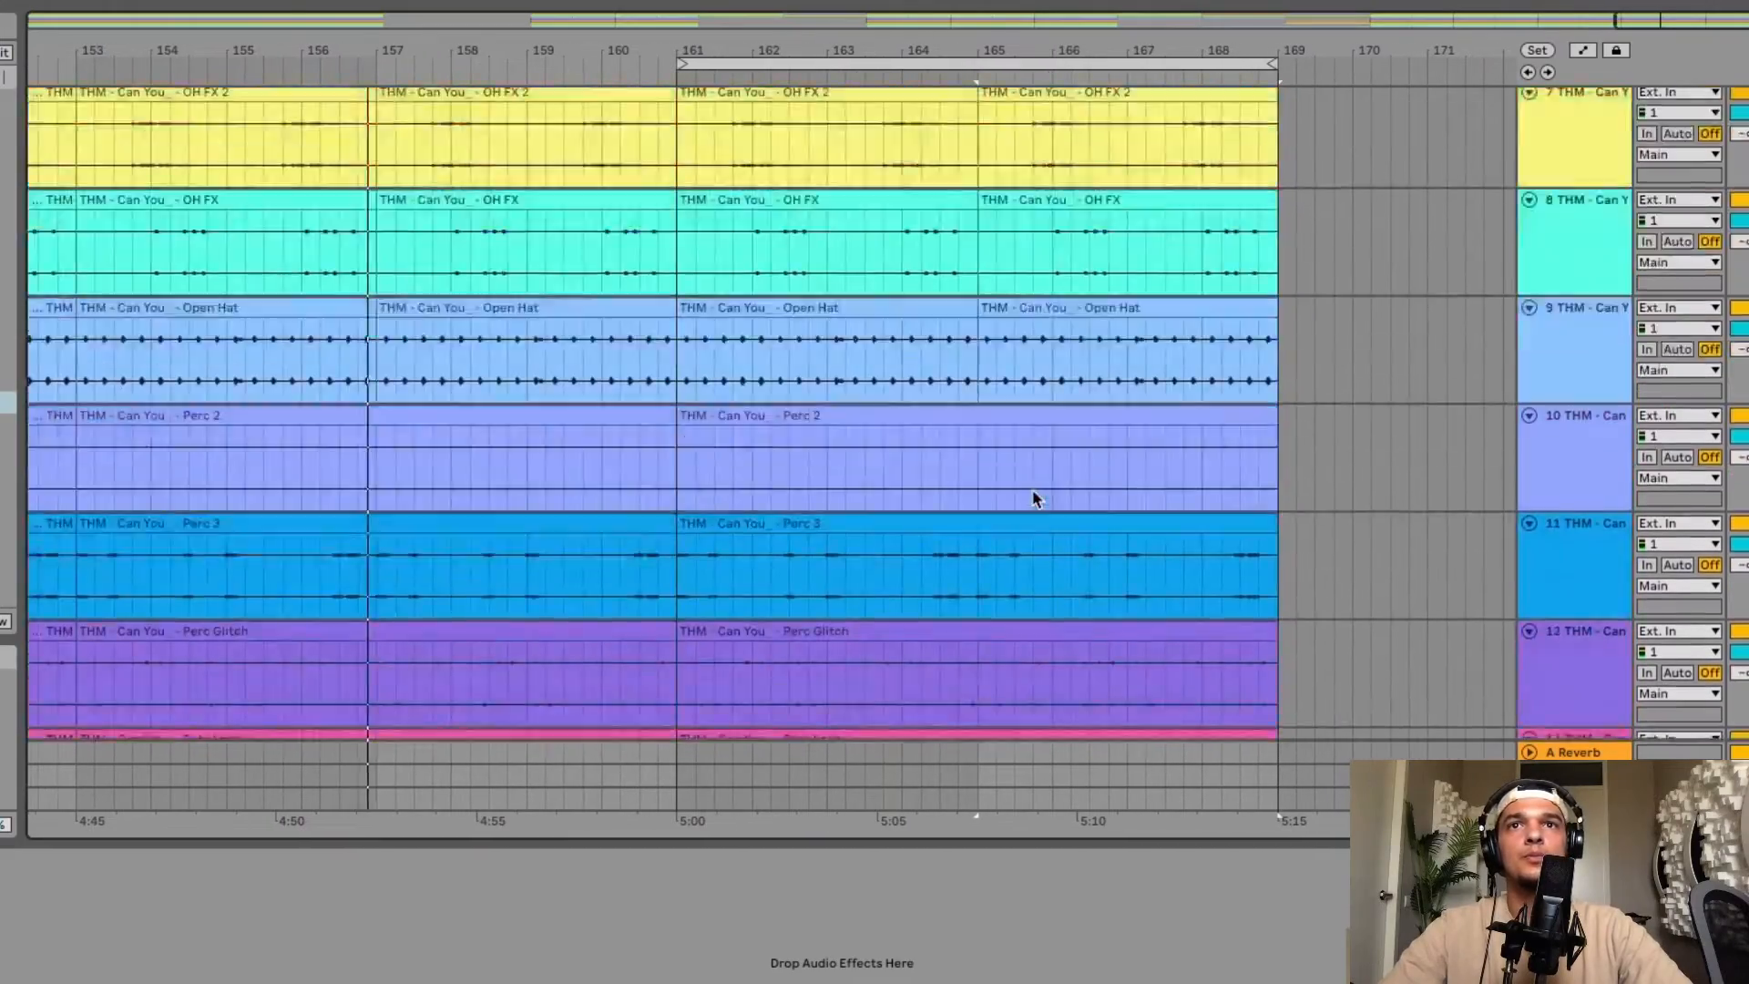
scroll(1034, 497, down, 15)
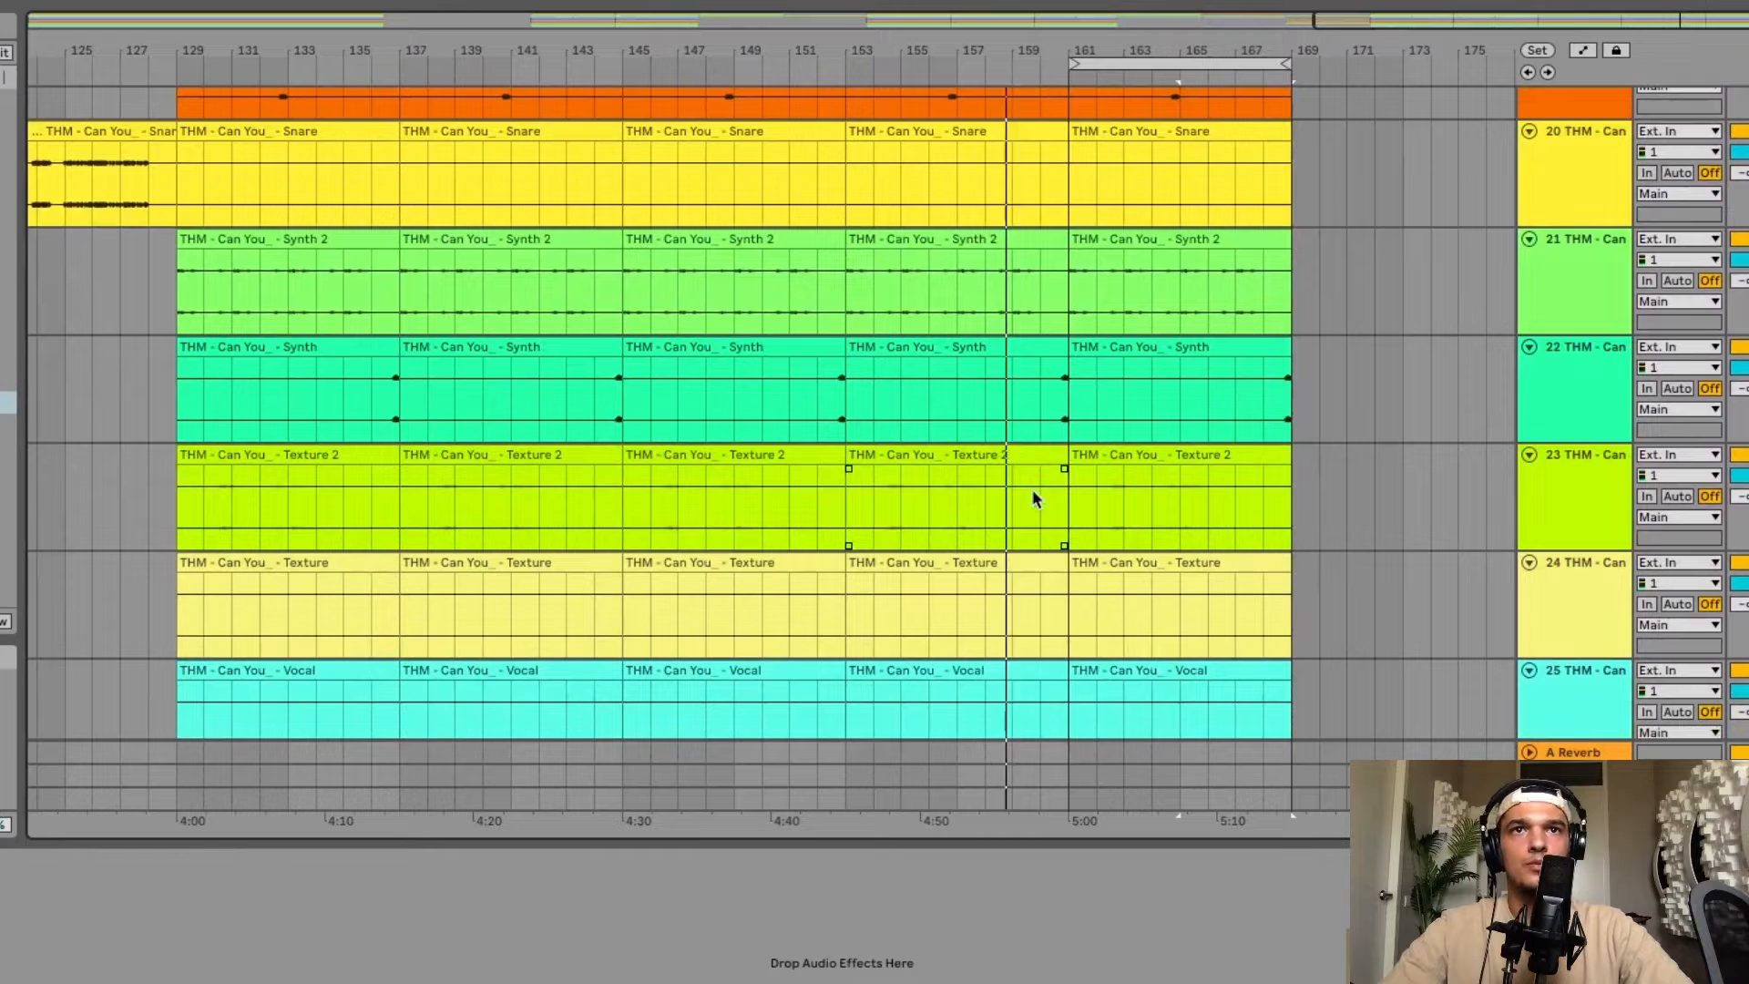
click(1093, 268)
key(Delete)
Duplicate the bars 161–169 section across all tracks to extend the arrangement through bar 177.
scroll(1123, 381, up, 5)
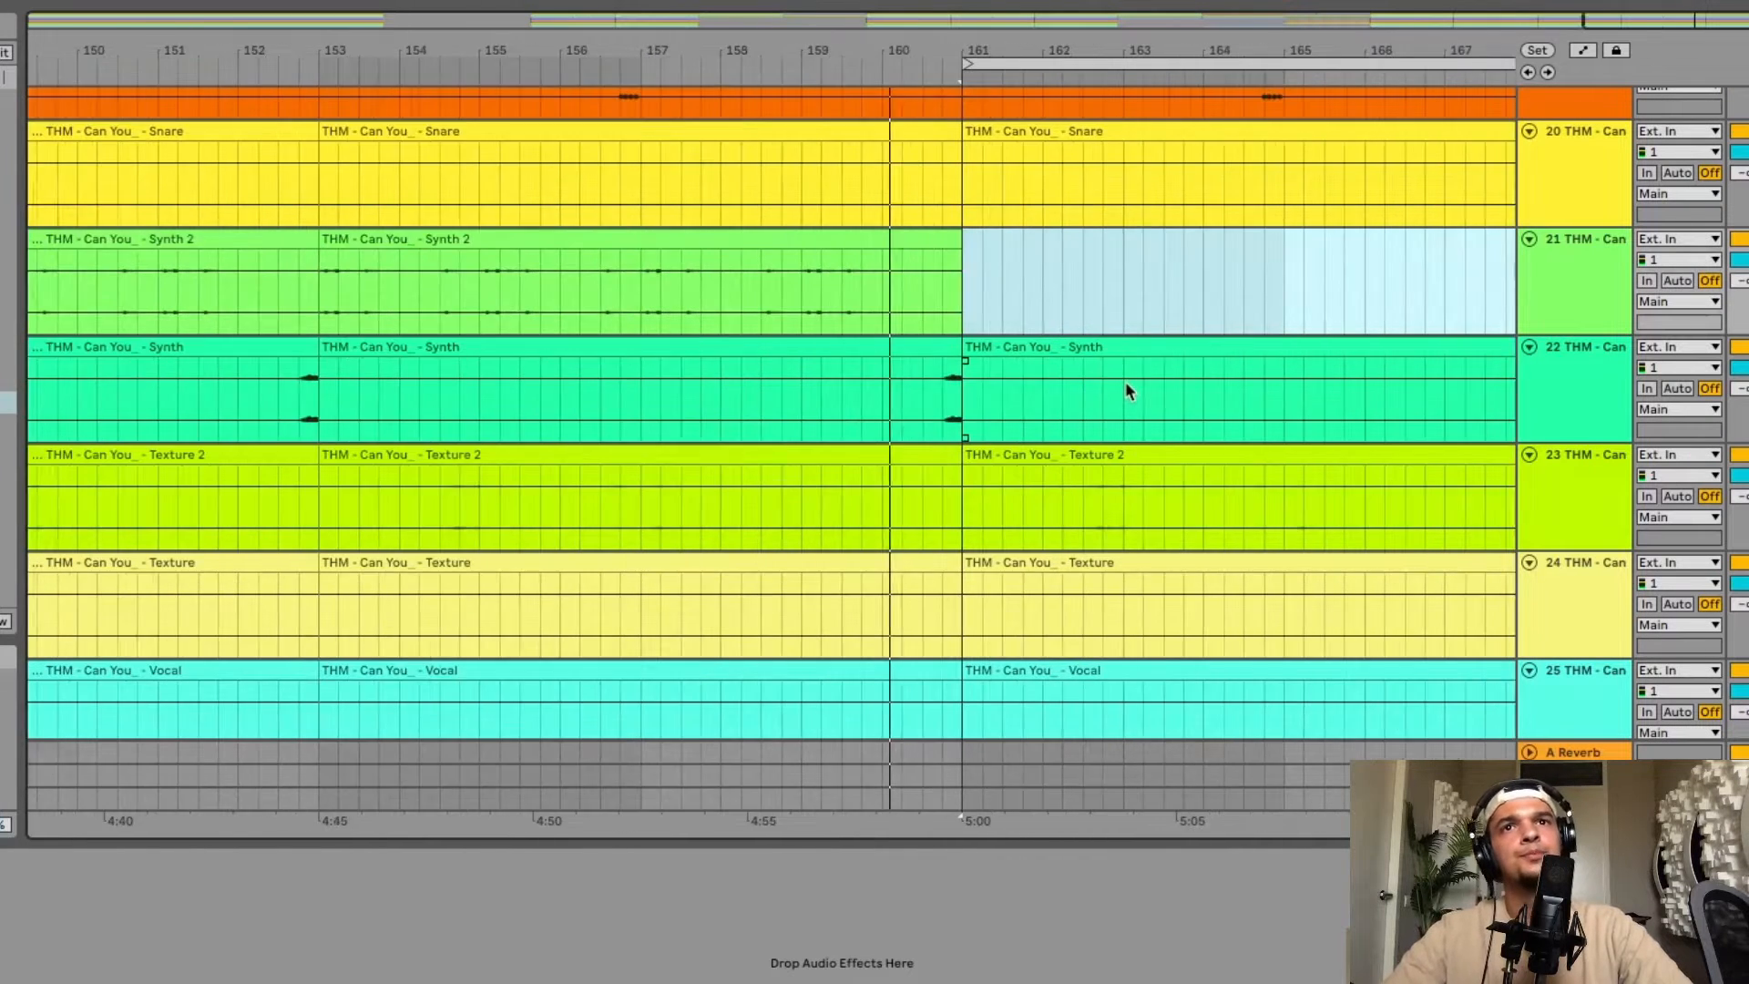
scroll(1124, 381, right, 4)
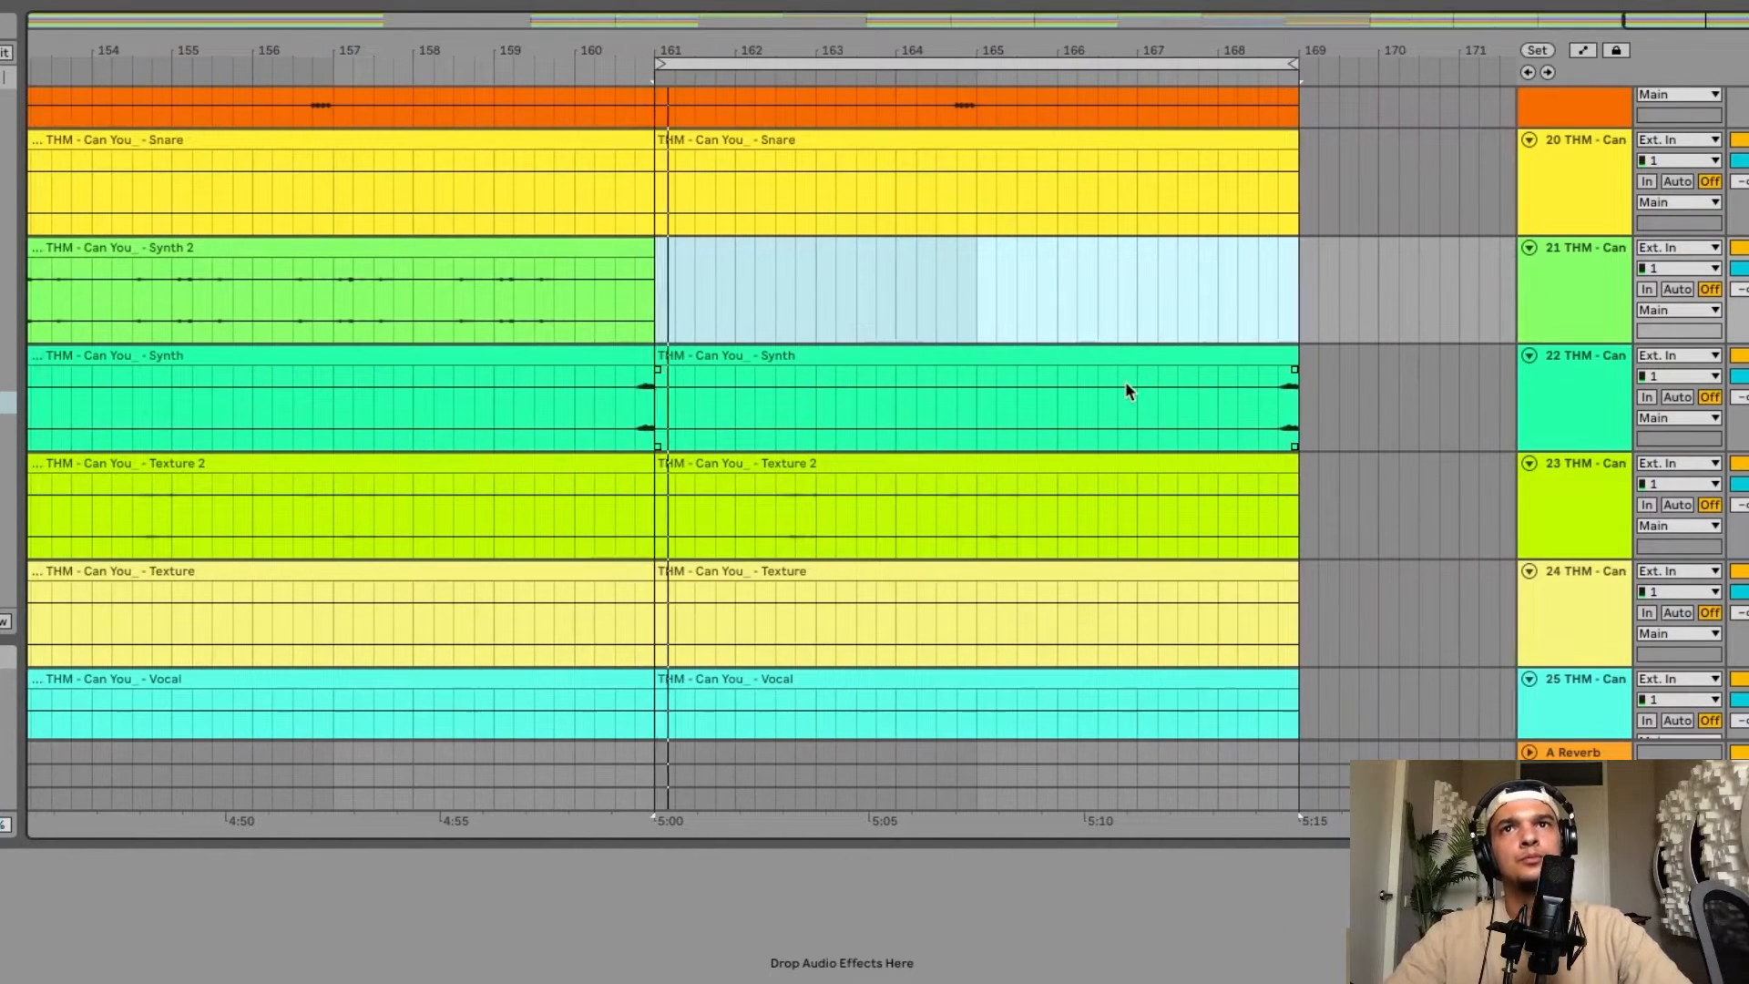
scroll(911, 273, down, 8)
click(968, 239)
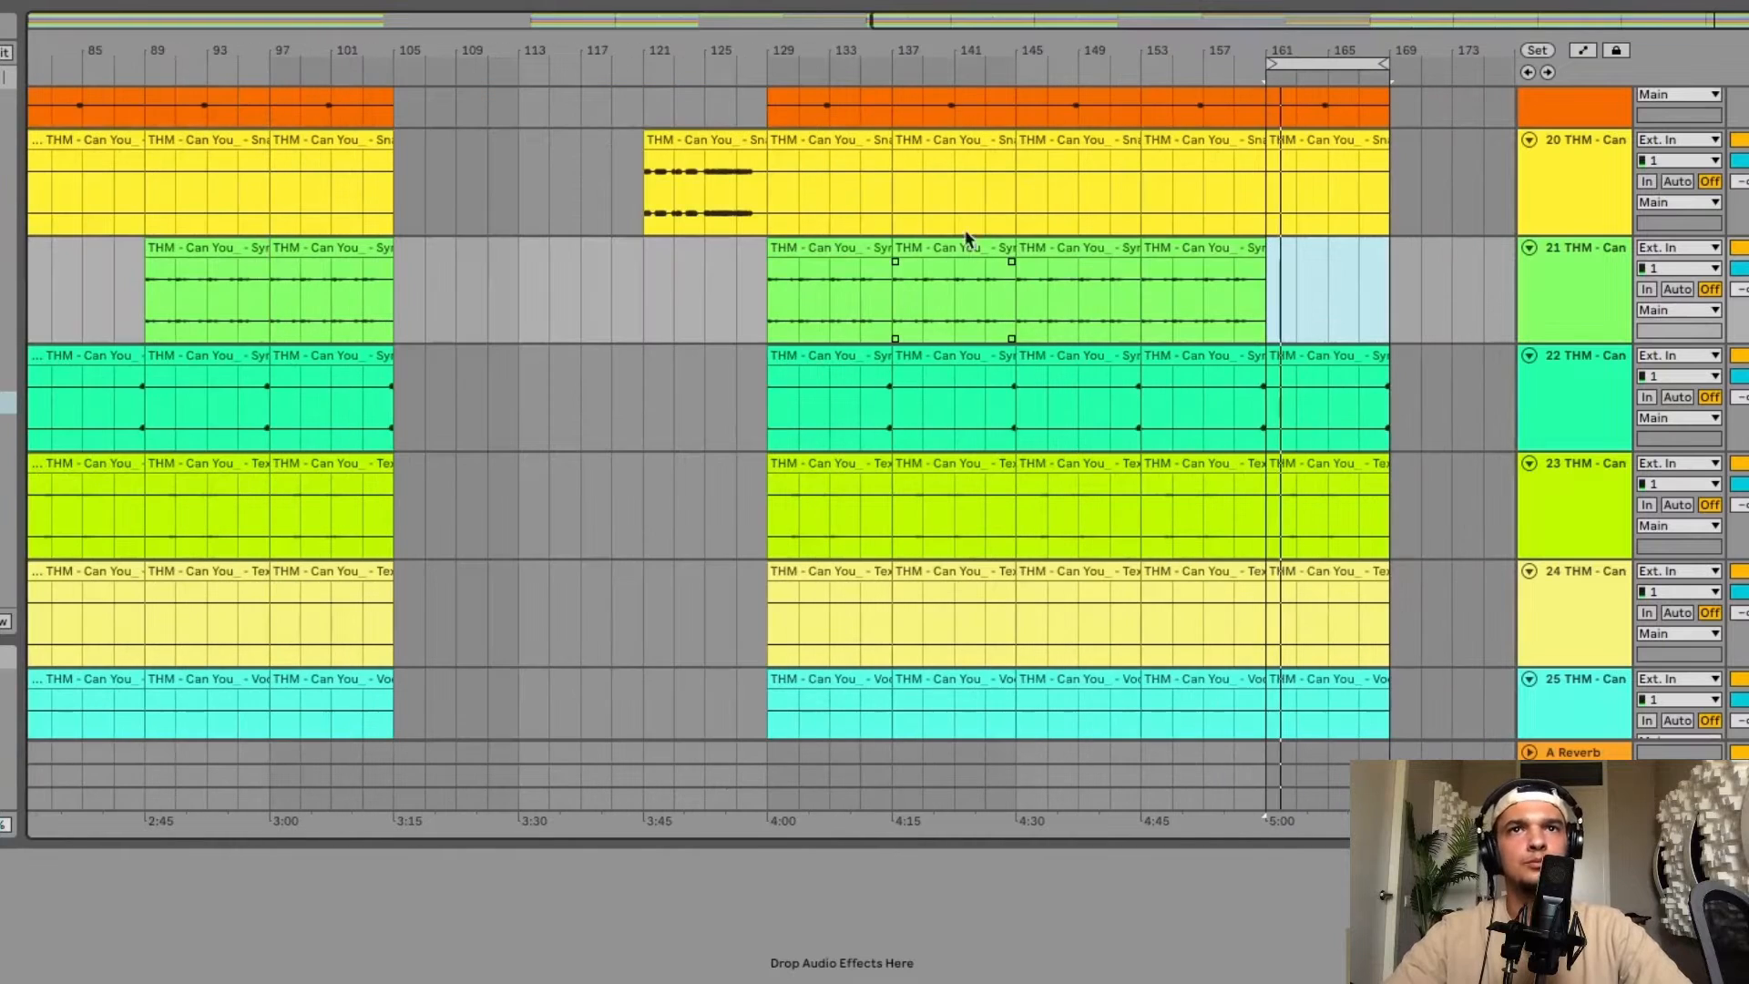
click(1321, 60)
key(ctrl+d)
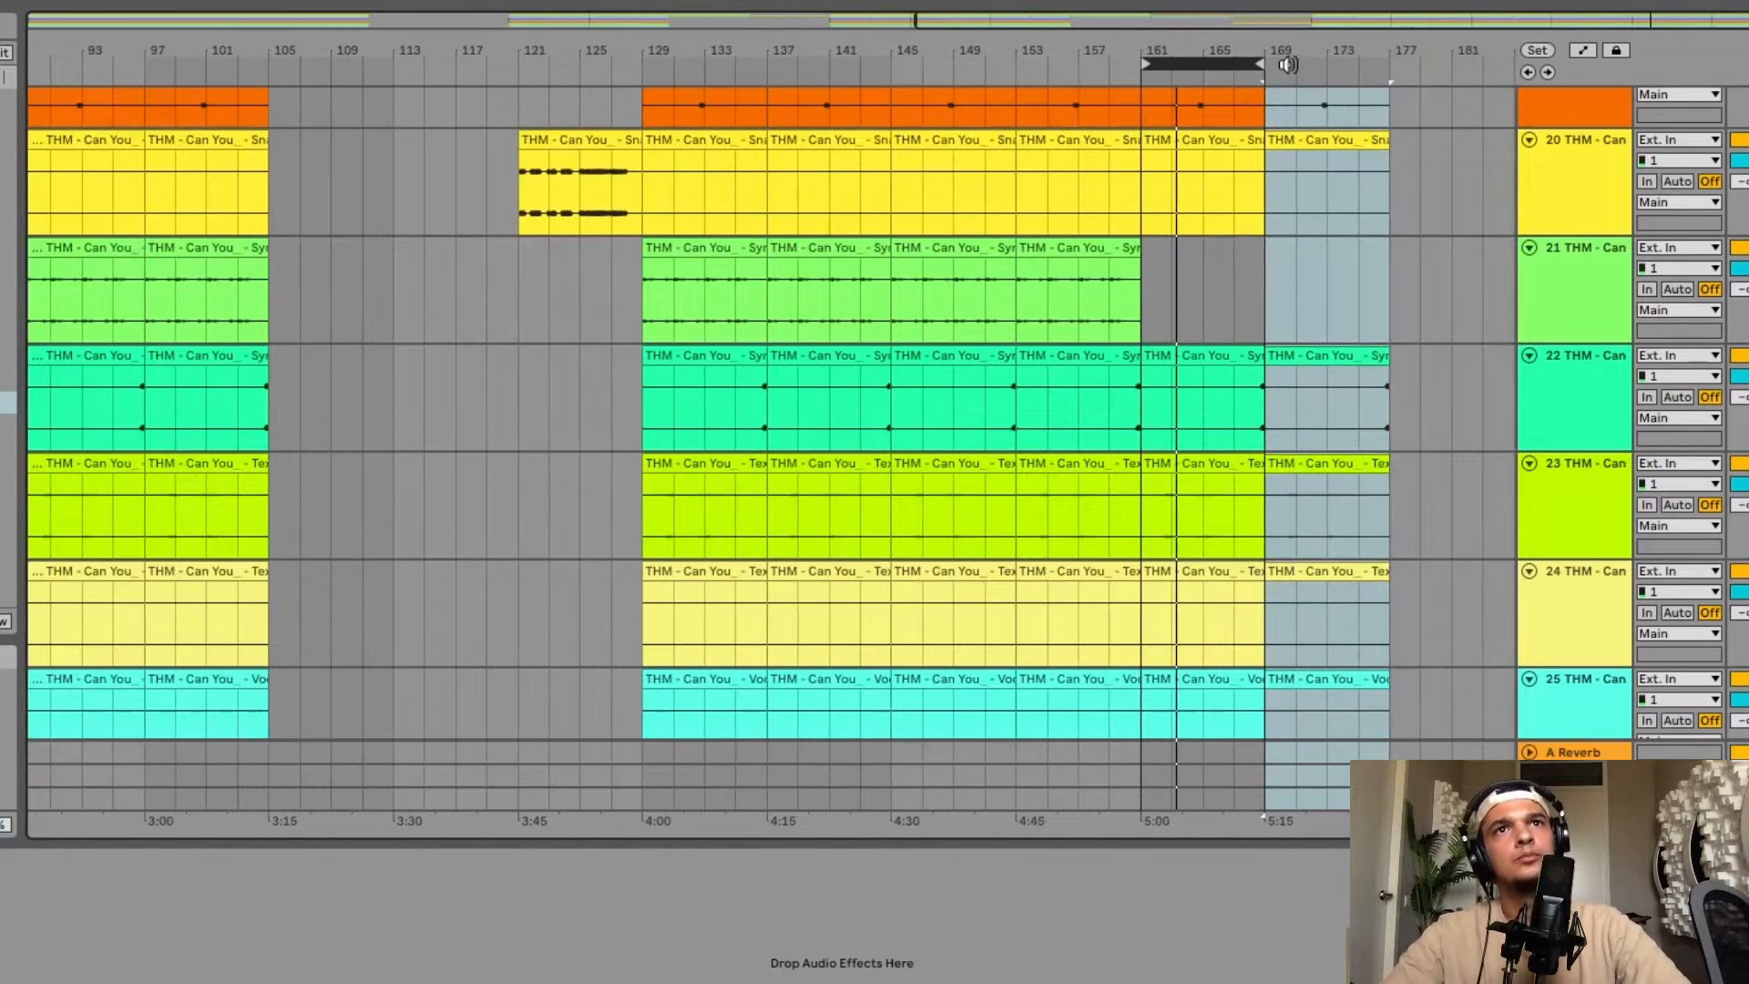
Set the loop to bars 169–177 and duplicate it across all tracks through bar 185.
drag(1269, 71, 1384, 66)
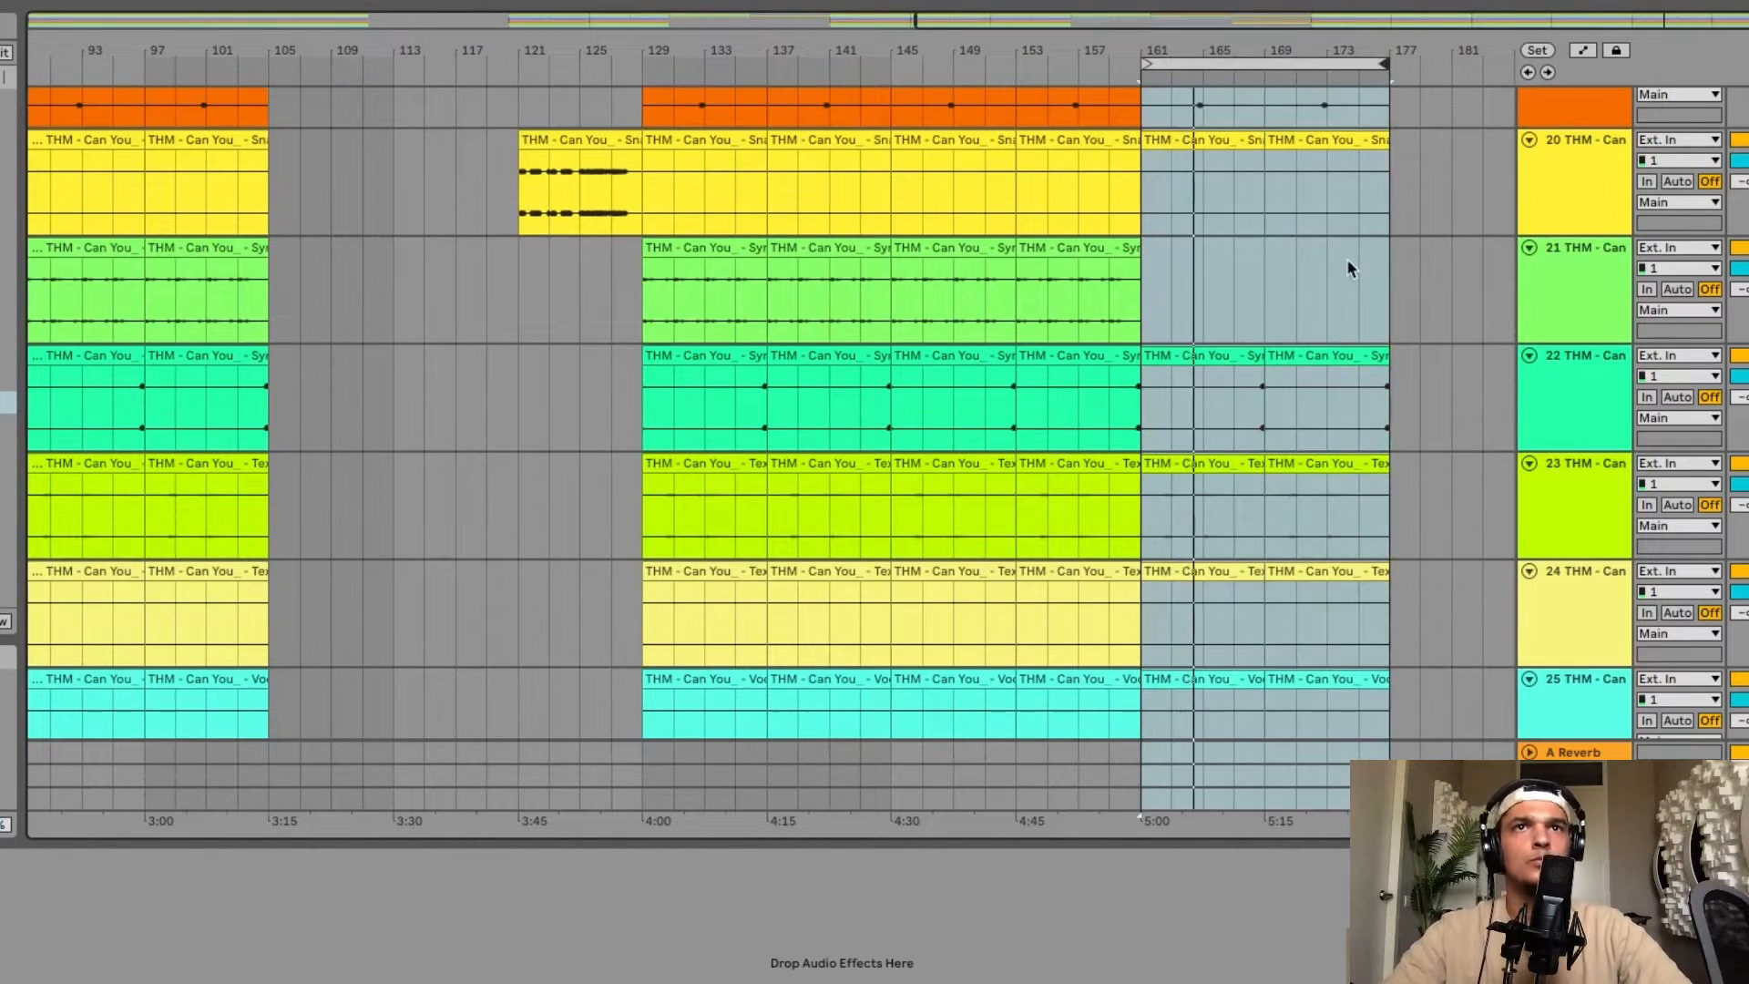
scroll(1347, 259, up, 3)
scroll(1347, 258, right, 2)
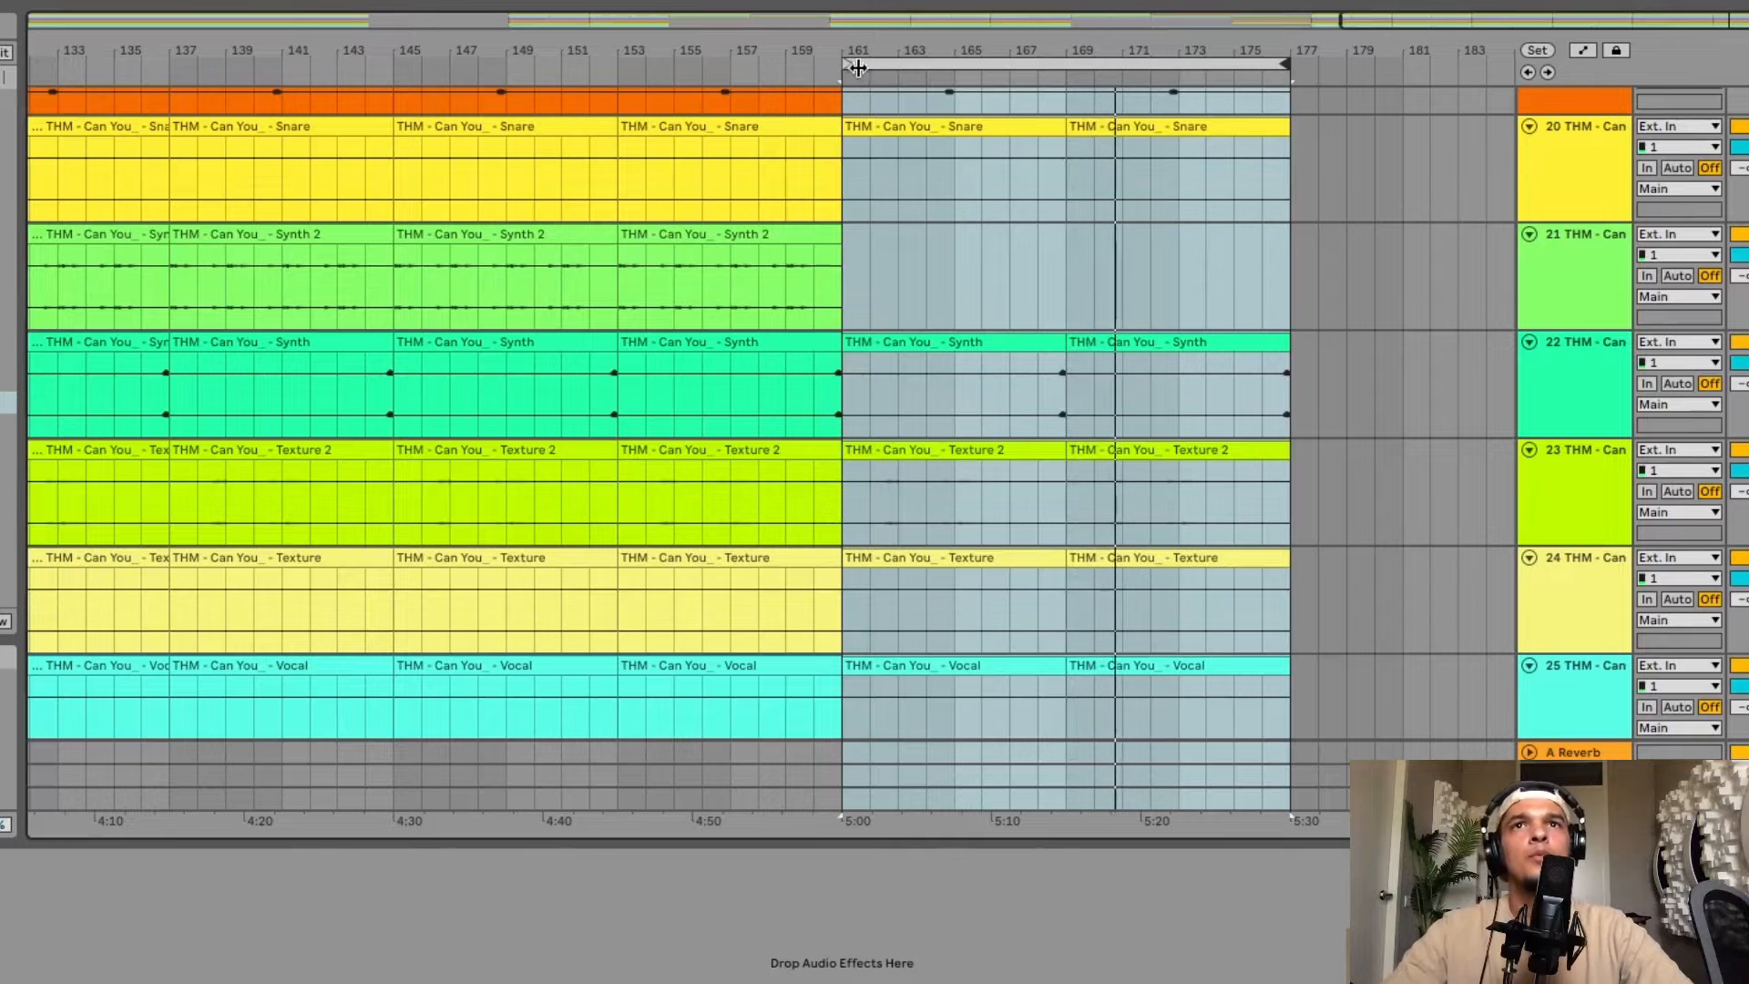
drag(842, 62, 1067, 61)
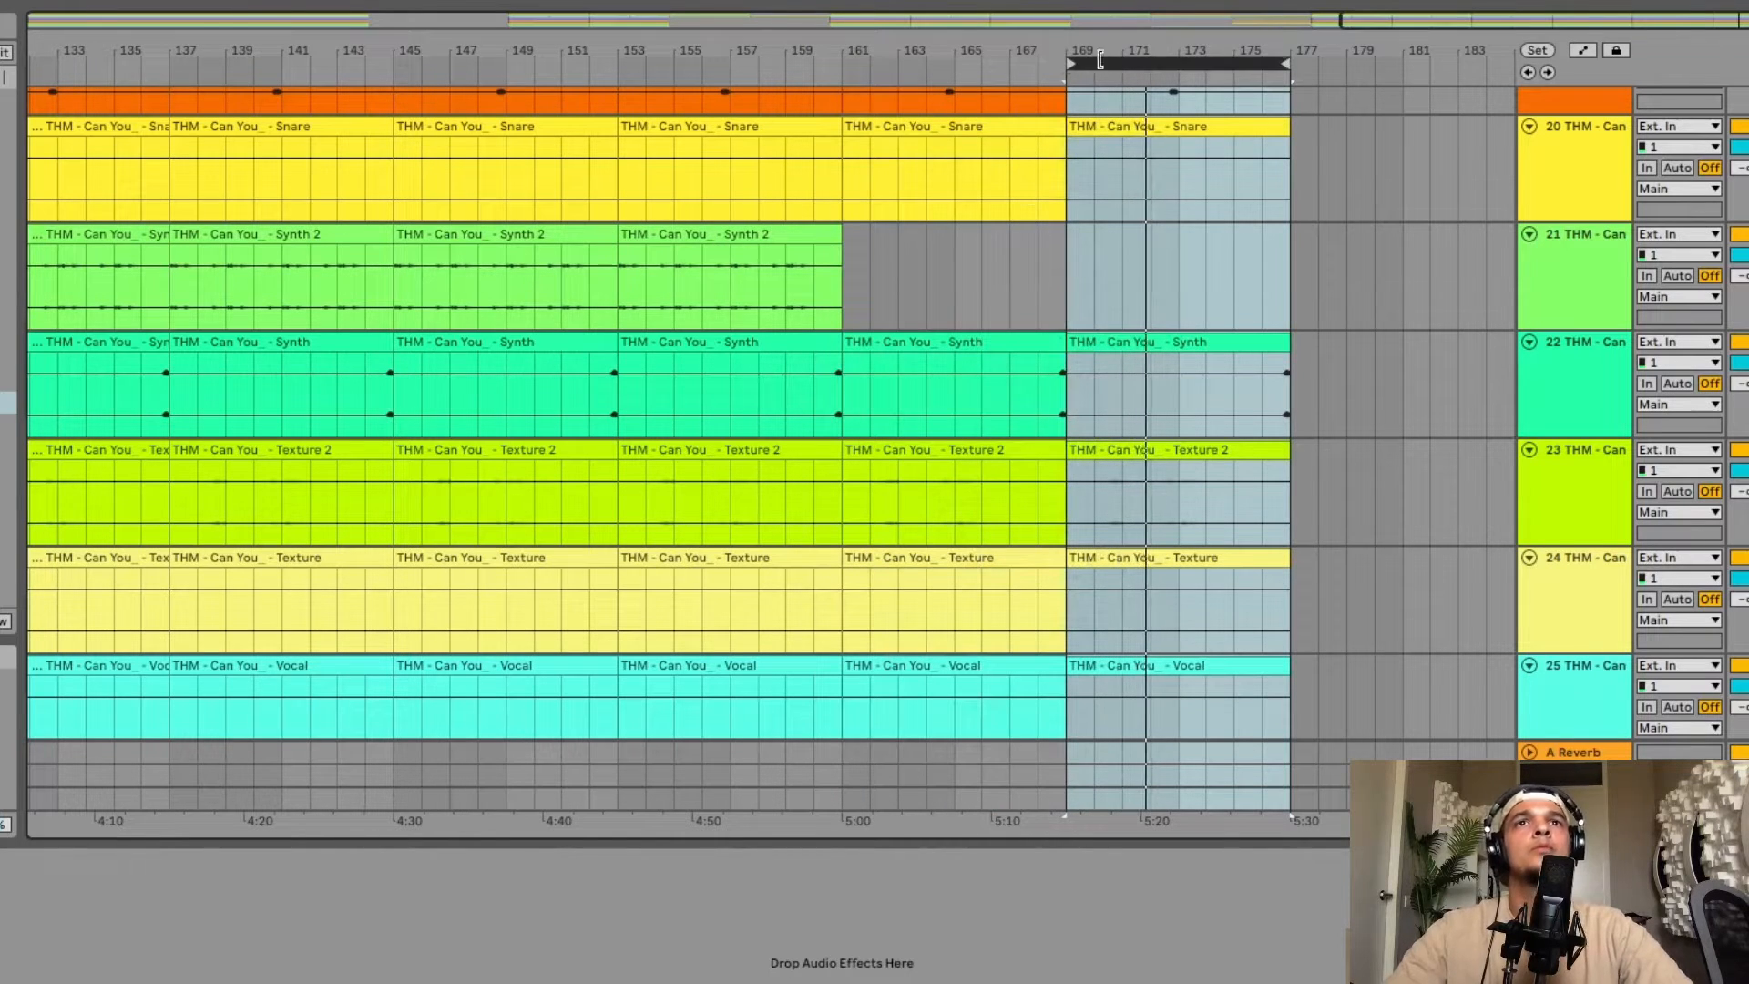
key(super+d)
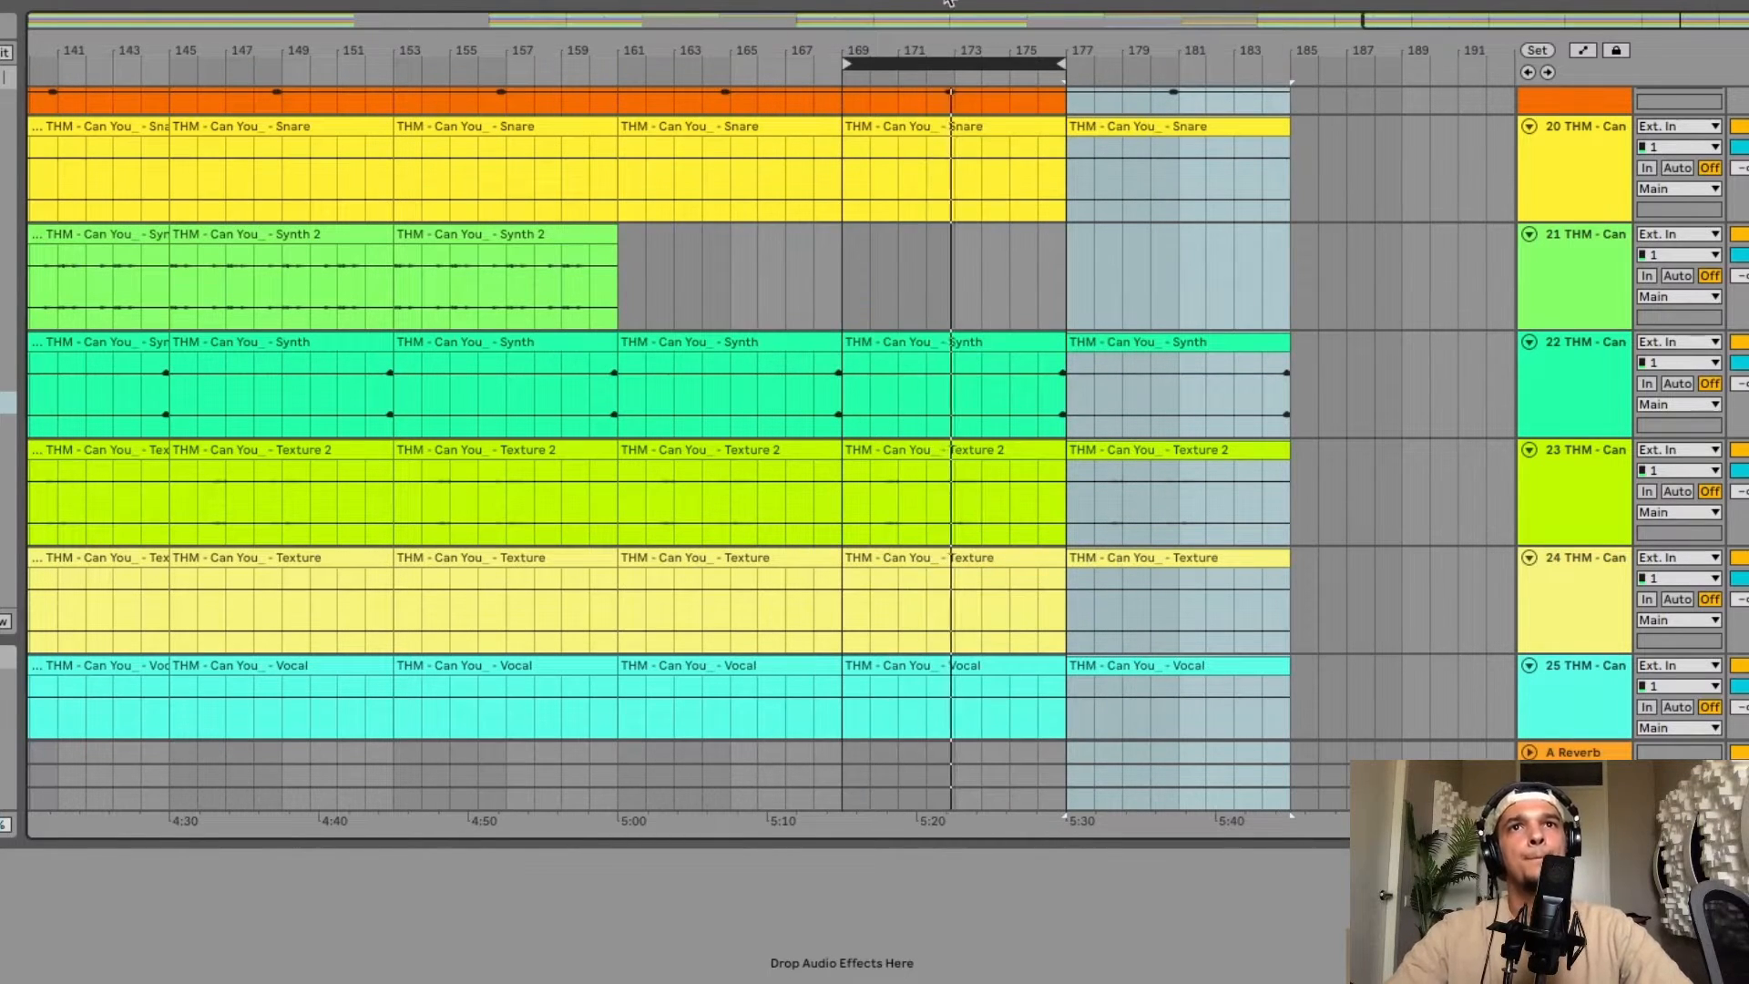
Delete the Bass clip in bars 177–185.
scroll(1054, 346, up, 15)
scroll(1054, 346, up, 4)
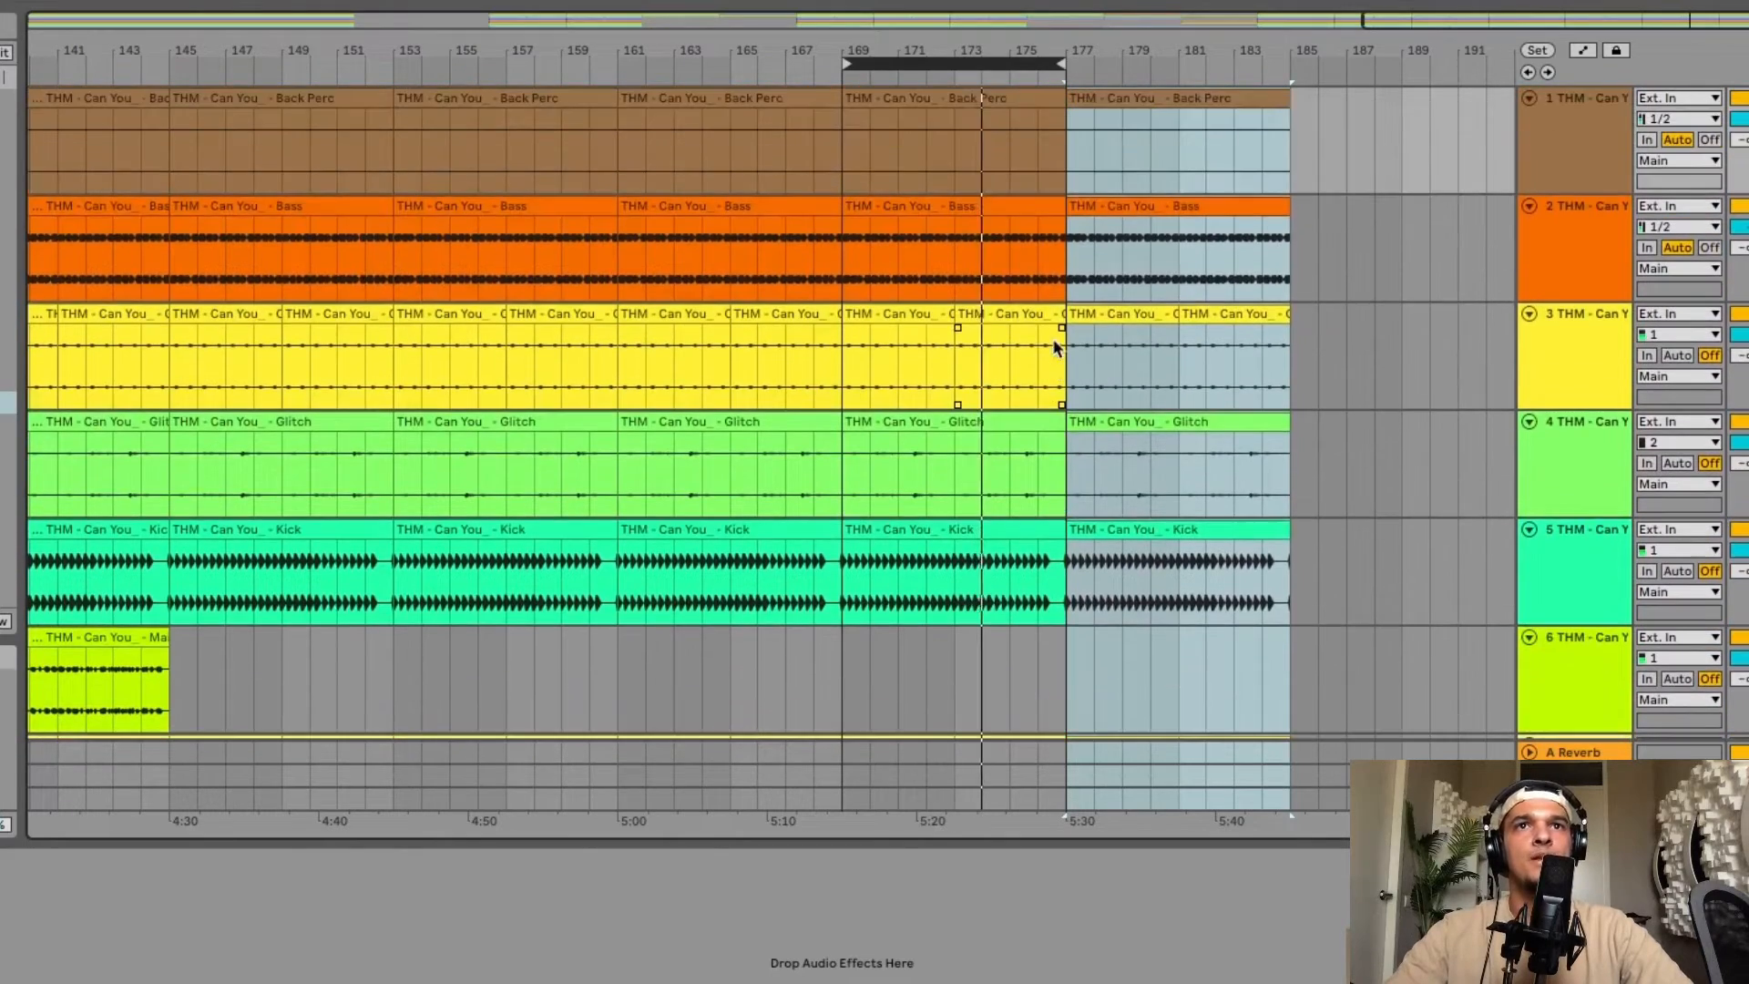
click(1113, 198)
key(Delete)
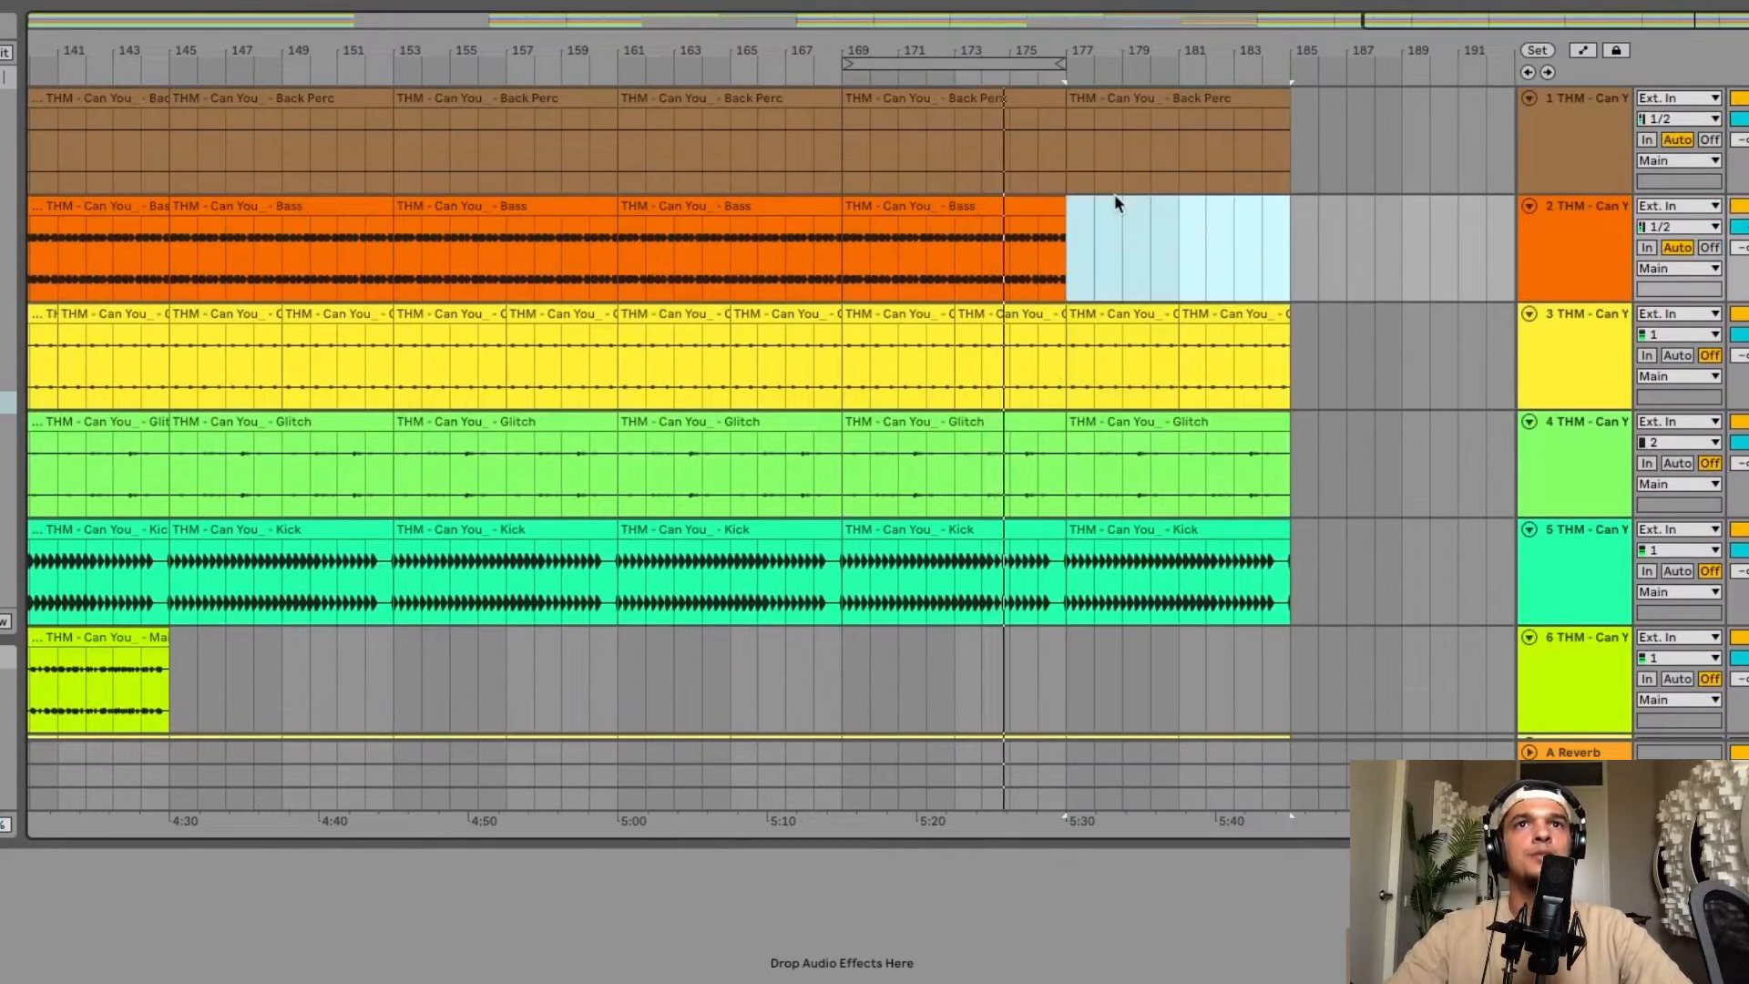
Move the loop brace to bars 177–185.
click(1119, 354)
scroll(1119, 354, down, 1)
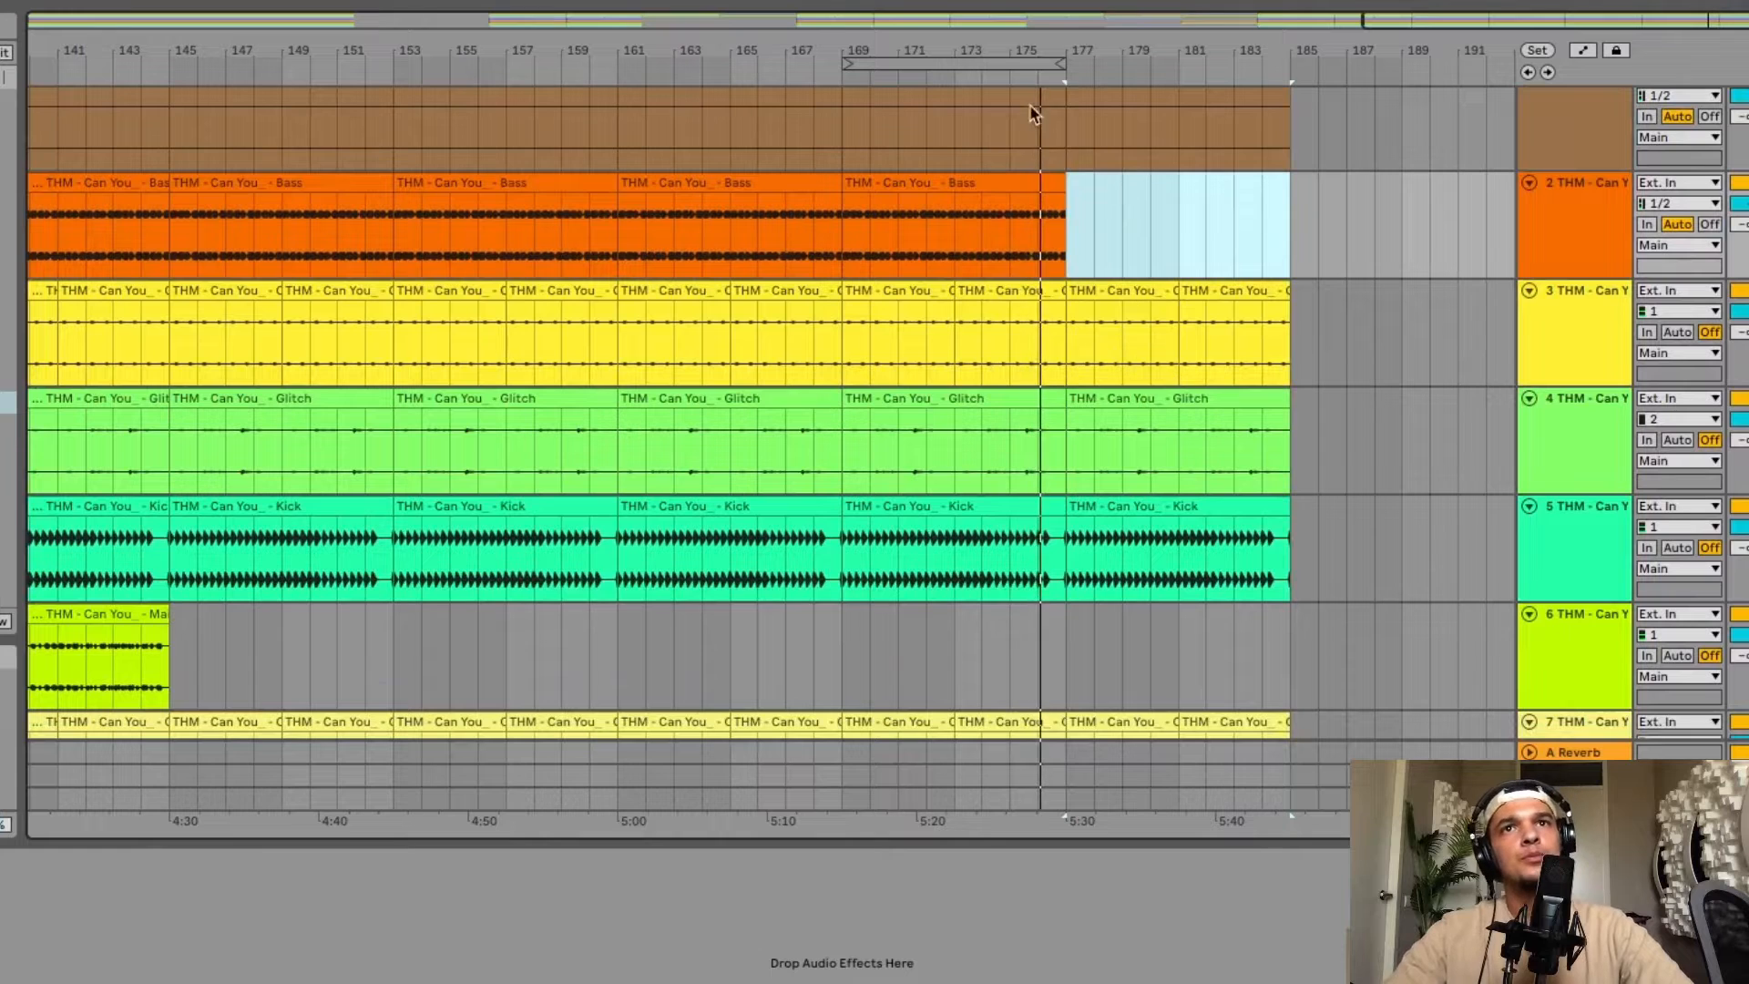
drag(987, 62, 1211, 62)
click(1210, 62)
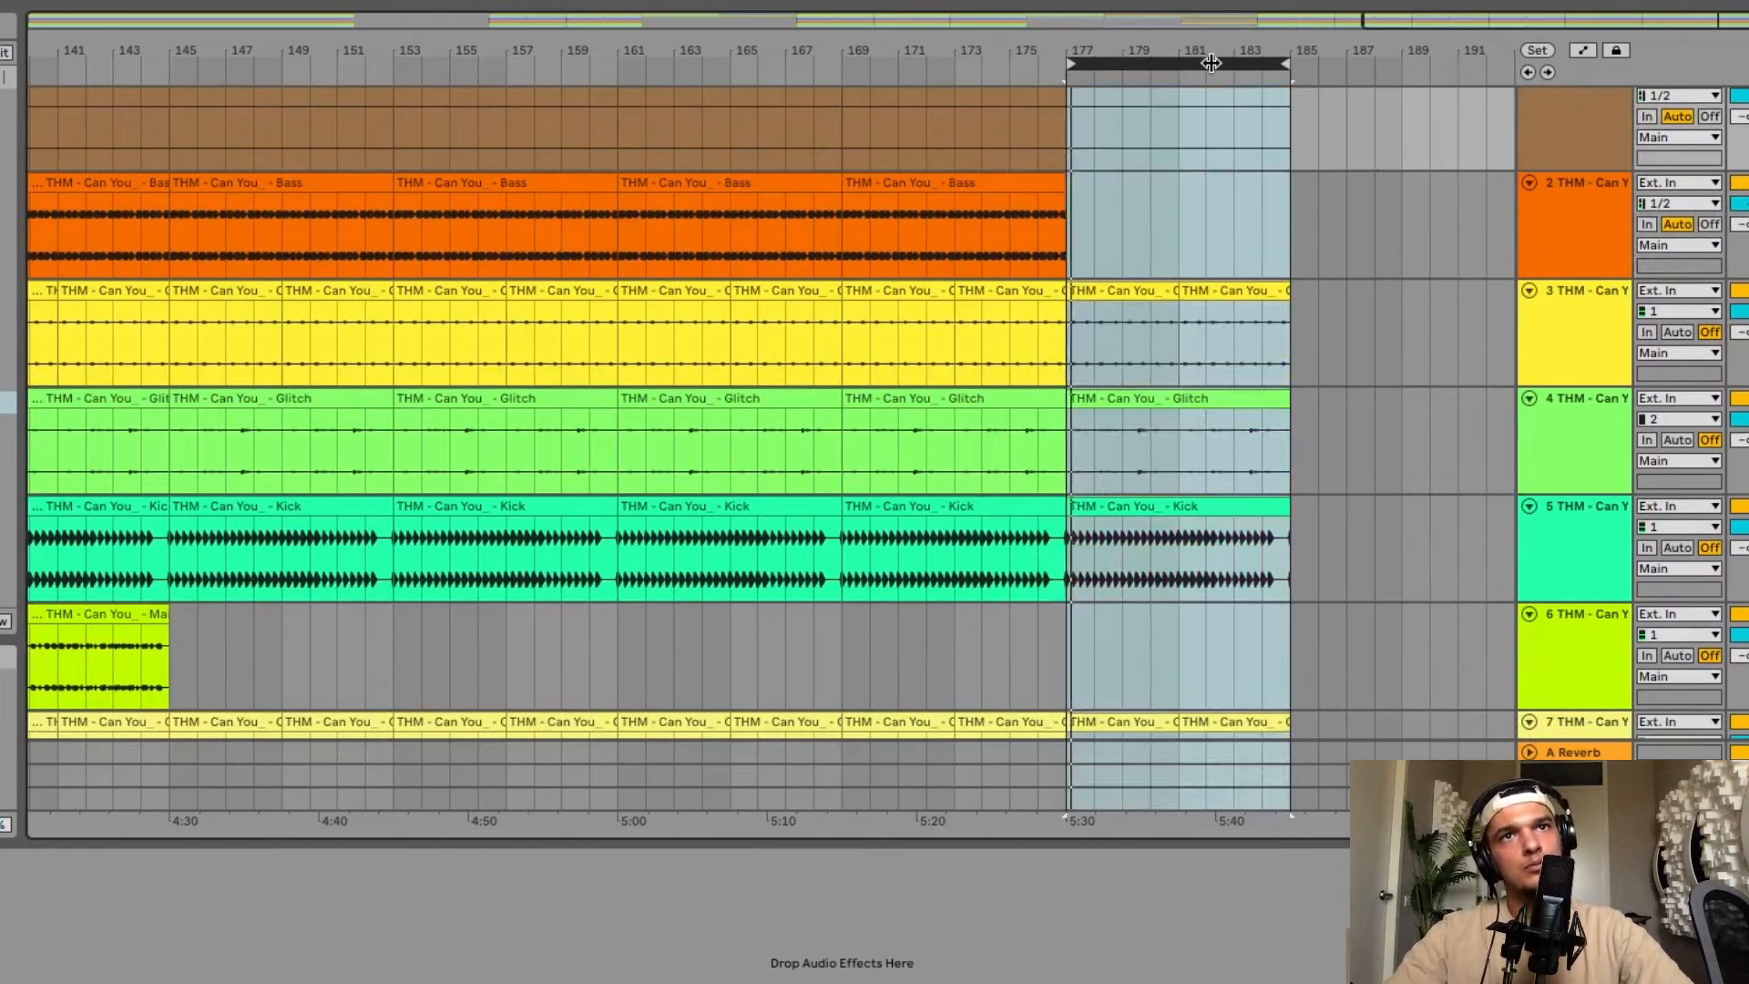
Duplicate the bars 177–185 section across all tracks.
key(ctrl+d)
drag(1059, 61, 1289, 64)
key(w)
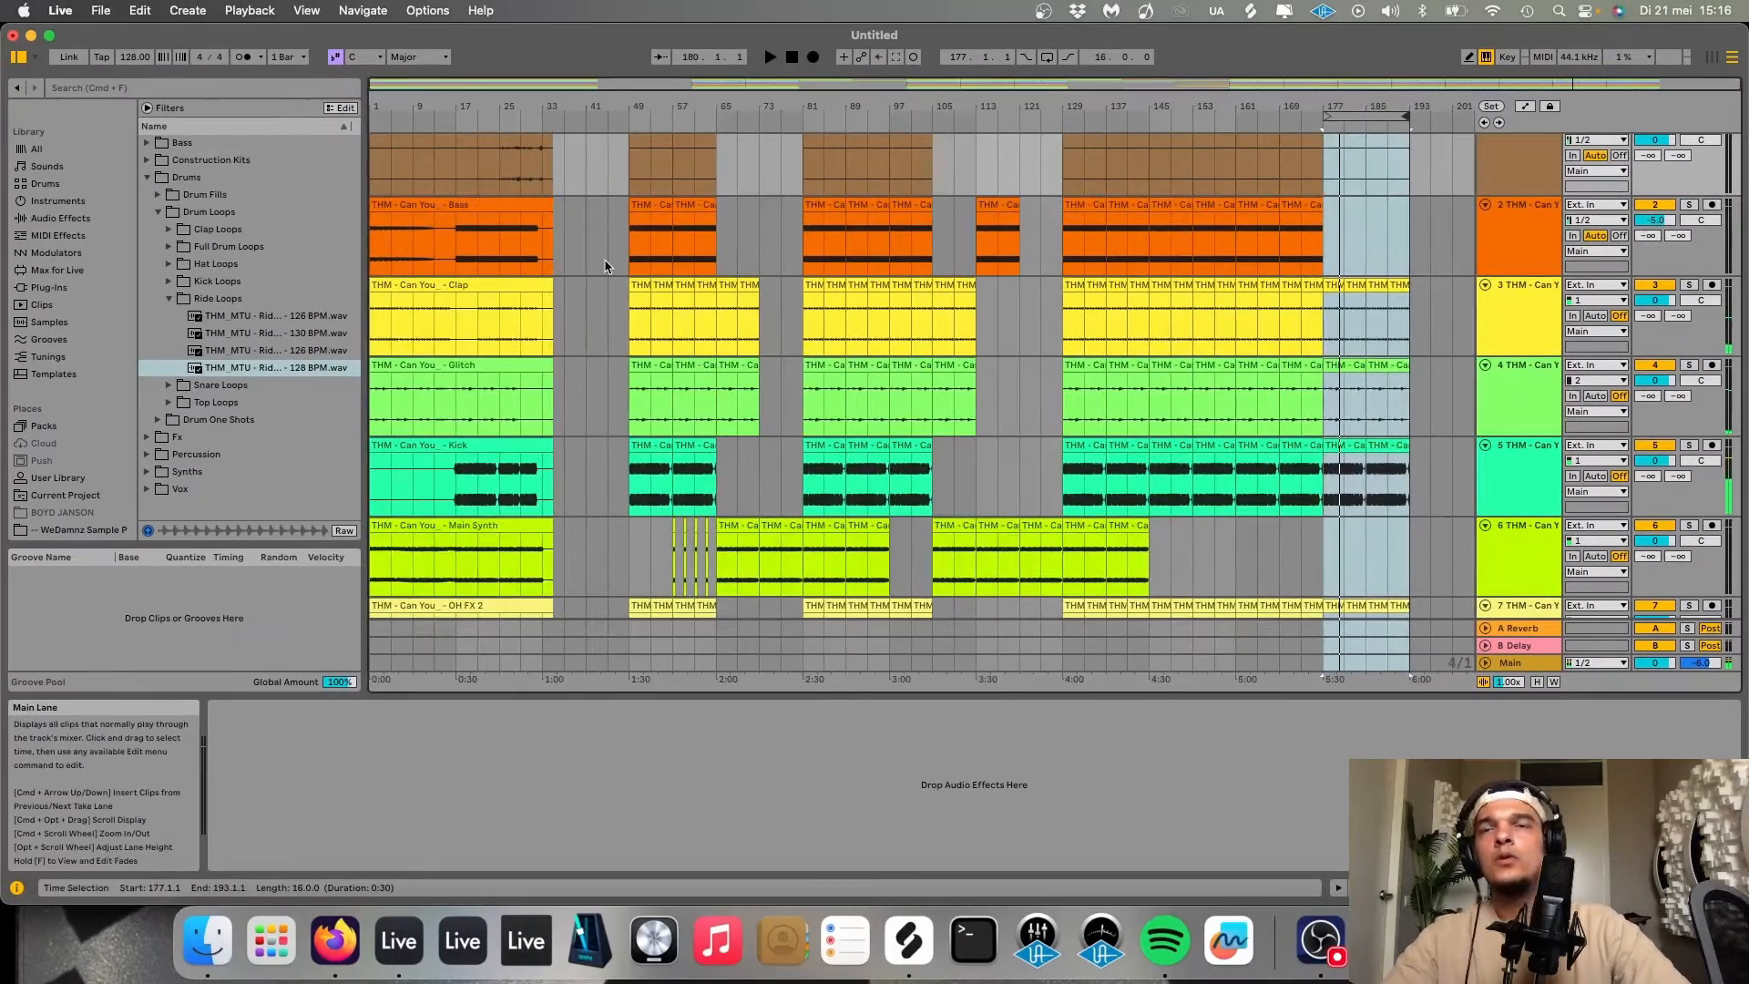
Paste a copy of the Main Synth clip into bars 41–49 on the Main Synth track.
scroll(605, 266, up, 5)
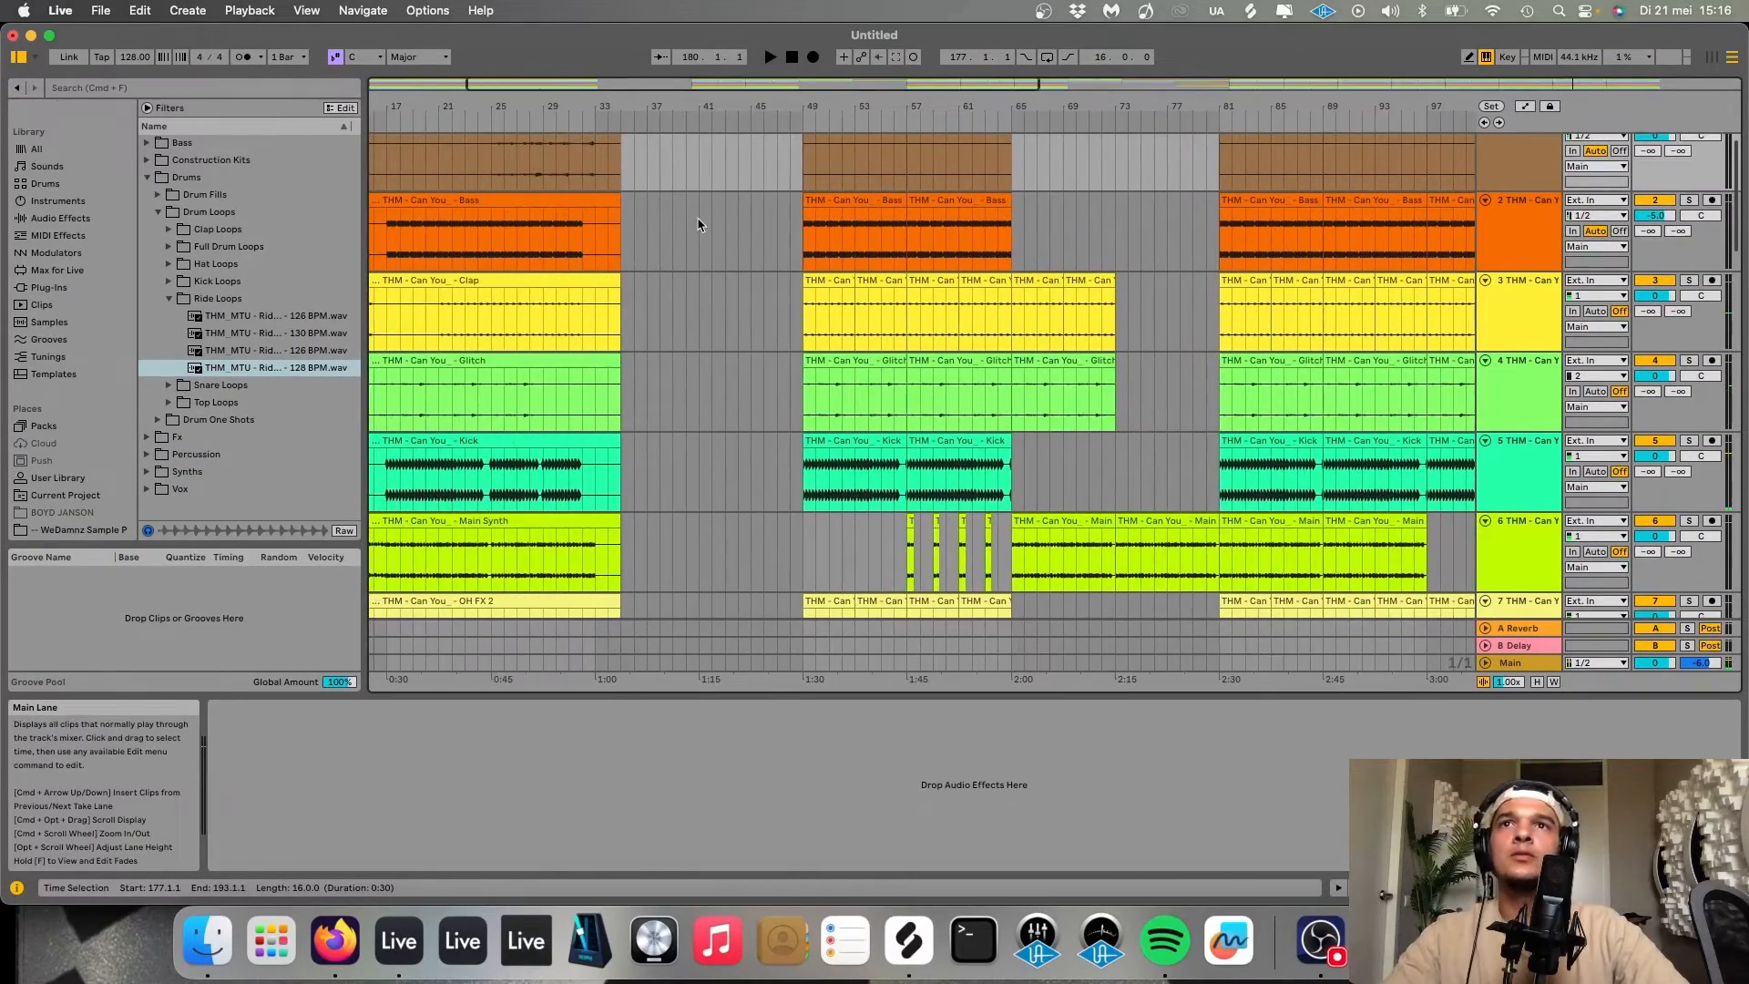
click(702, 382)
key(space)
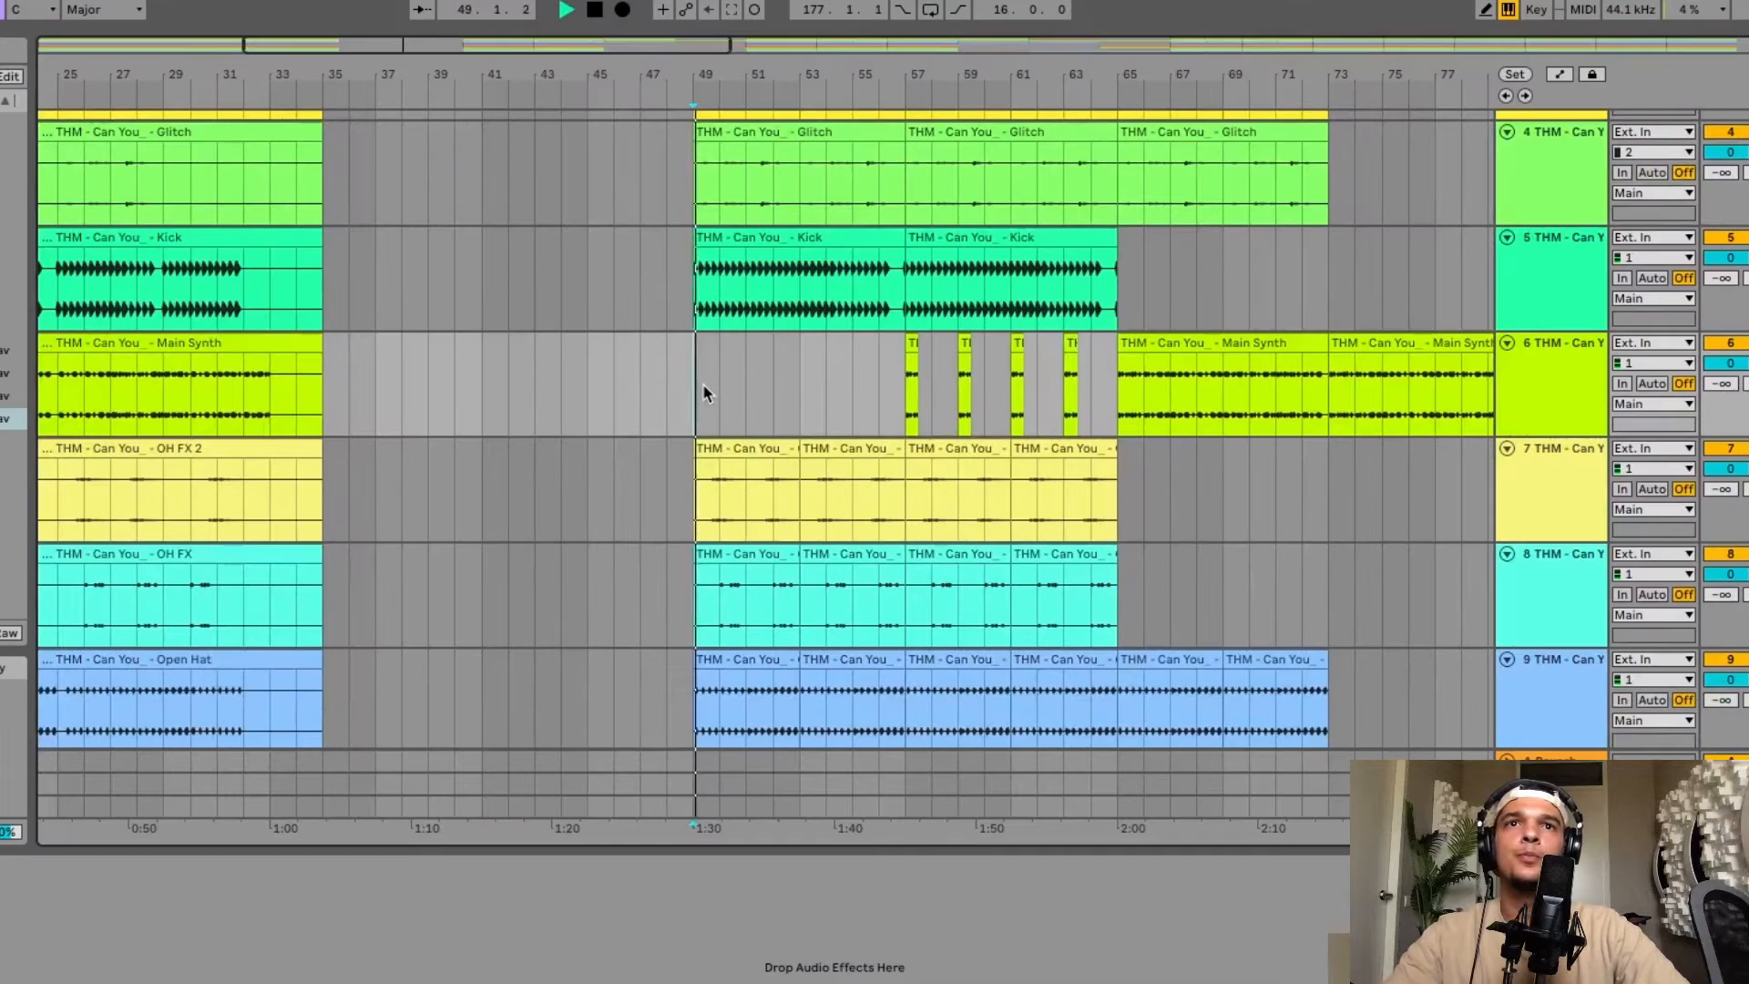
click(1200, 340)
click(489, 363)
key(ctrl+v)
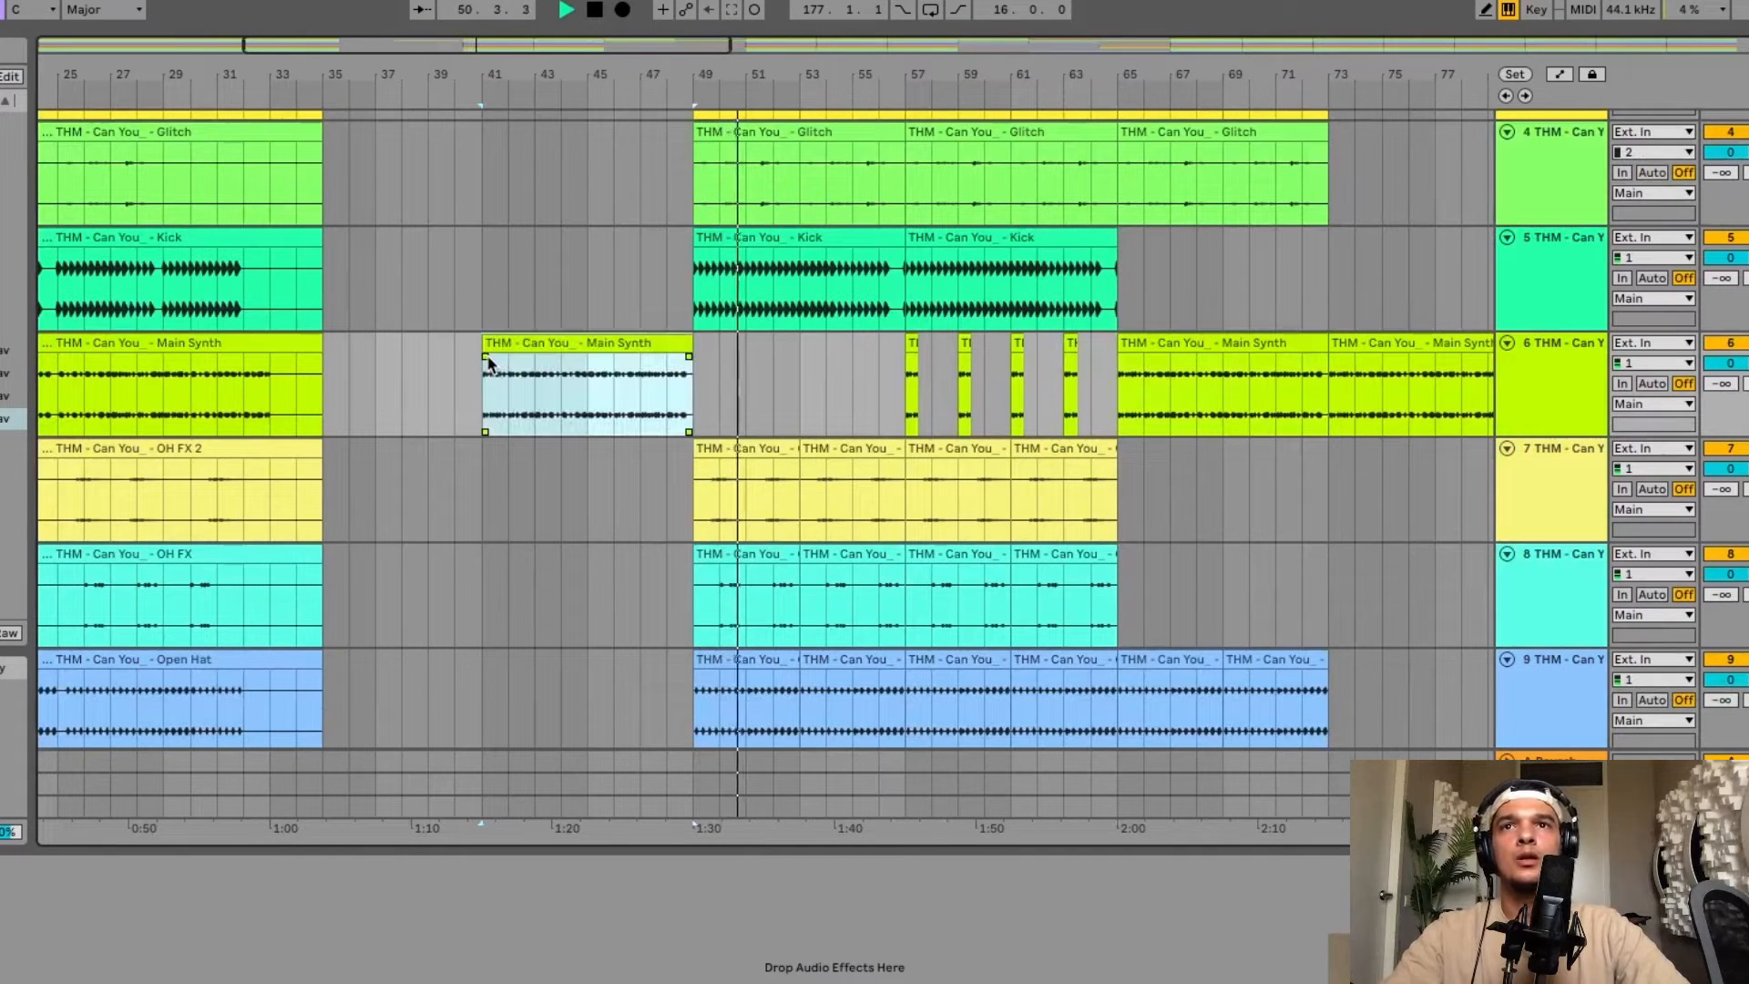
key(space)
key(space)
scroll(948, 359, left, 5)
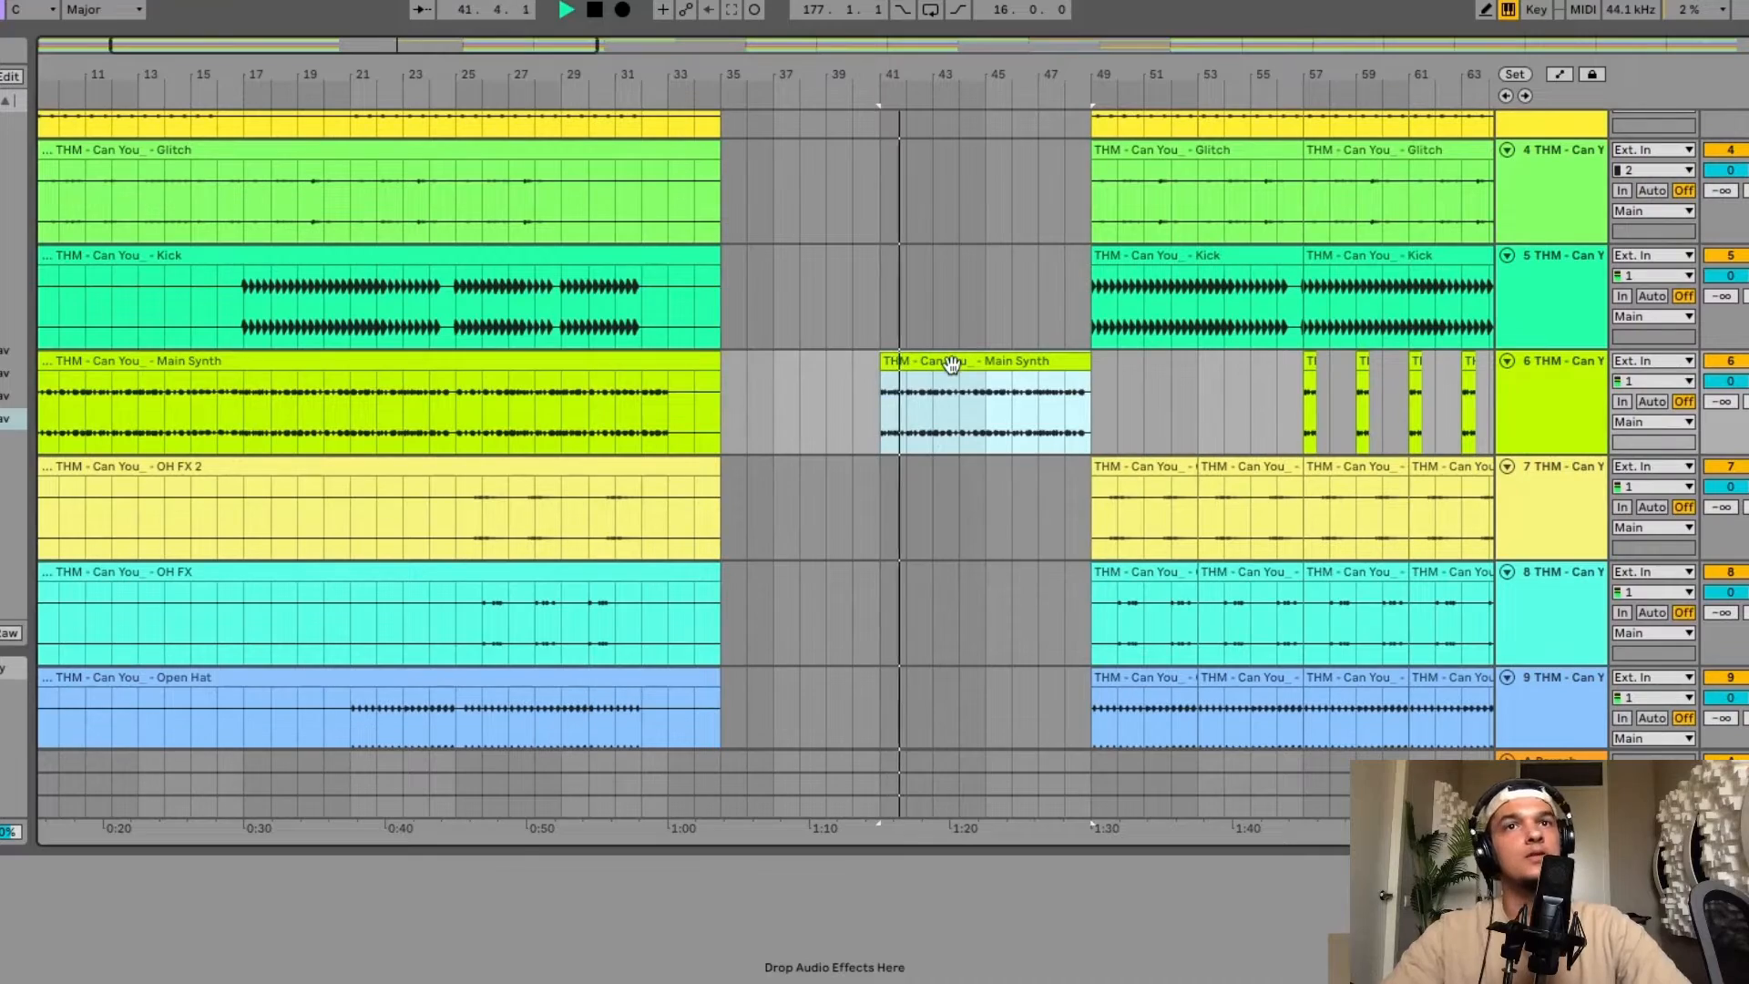
scroll(951, 362, left, 2)
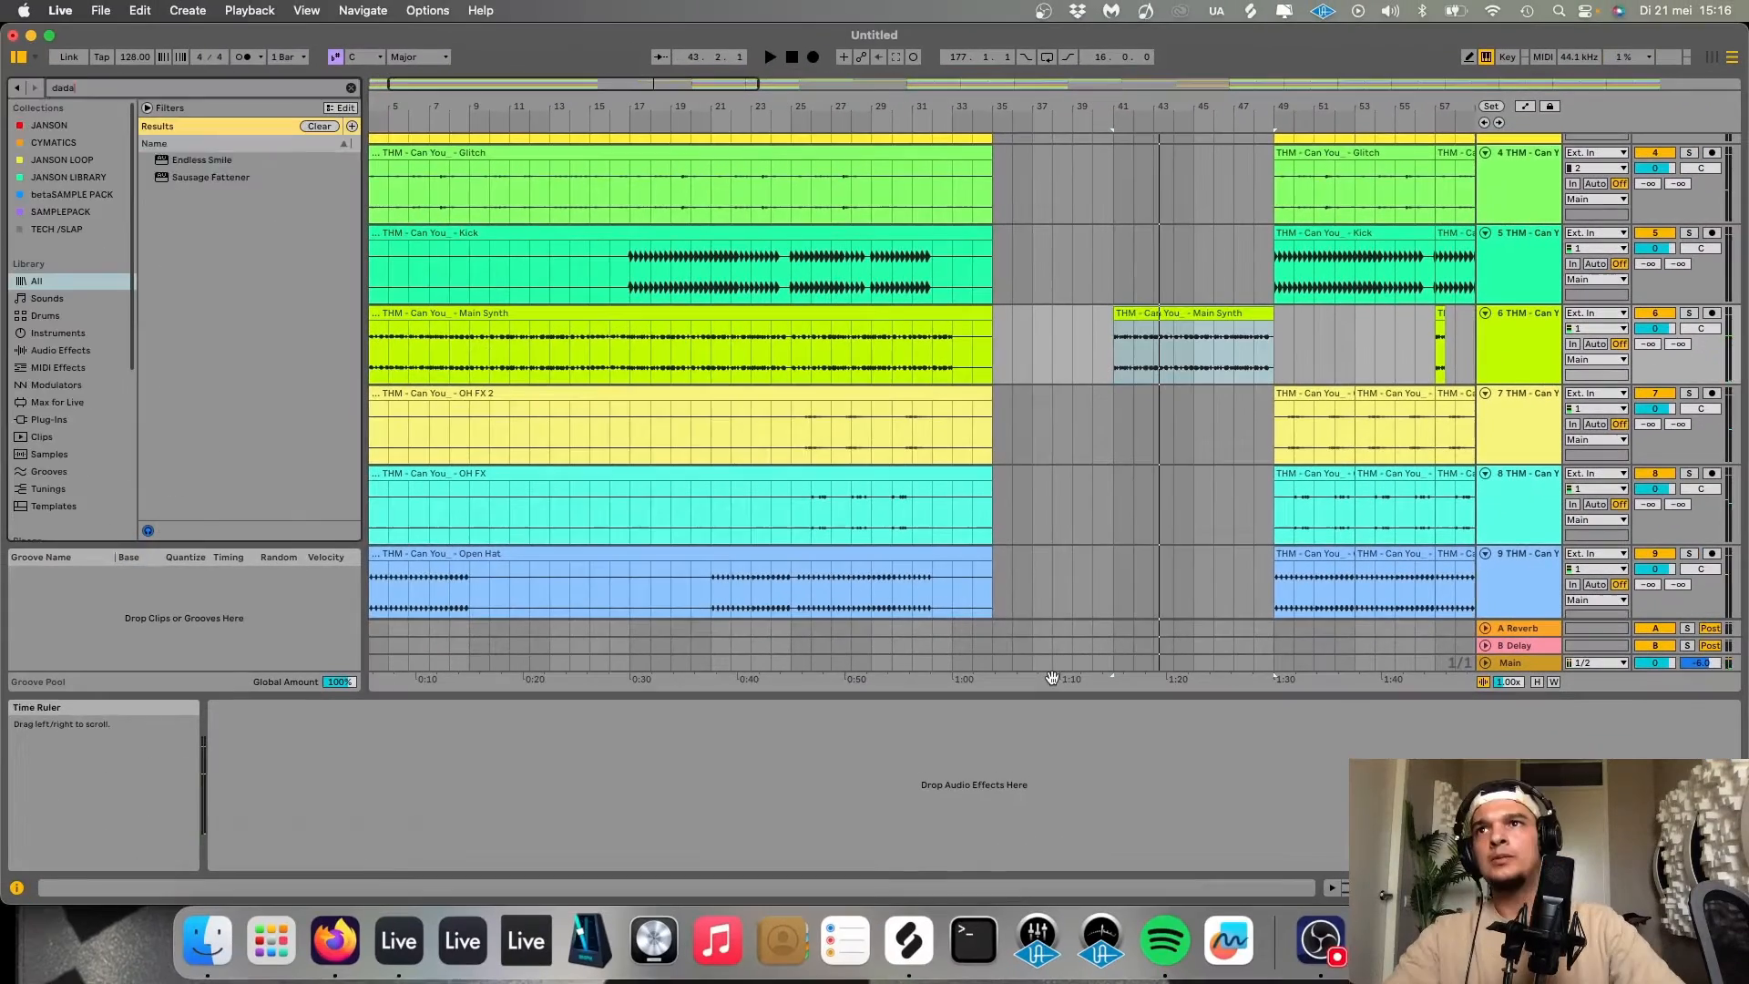
Load the Endless Smile effect onto the Main Synth track and switch to automation view.
key(Down)
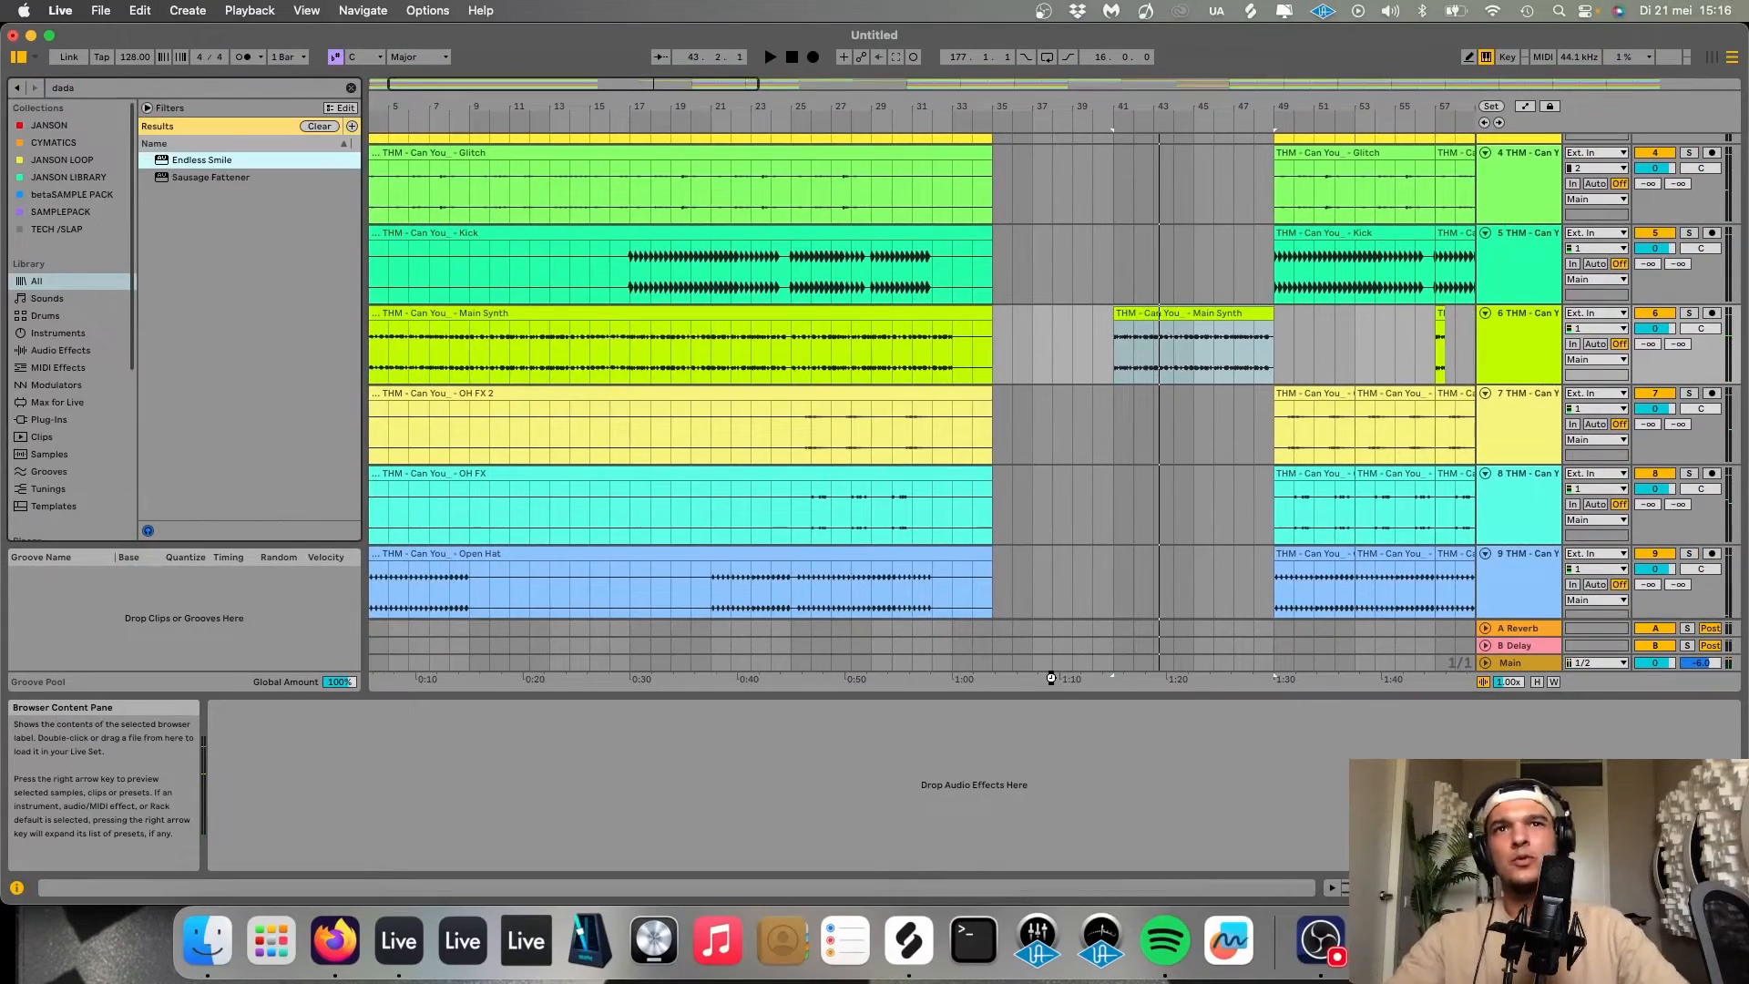
key(Return)
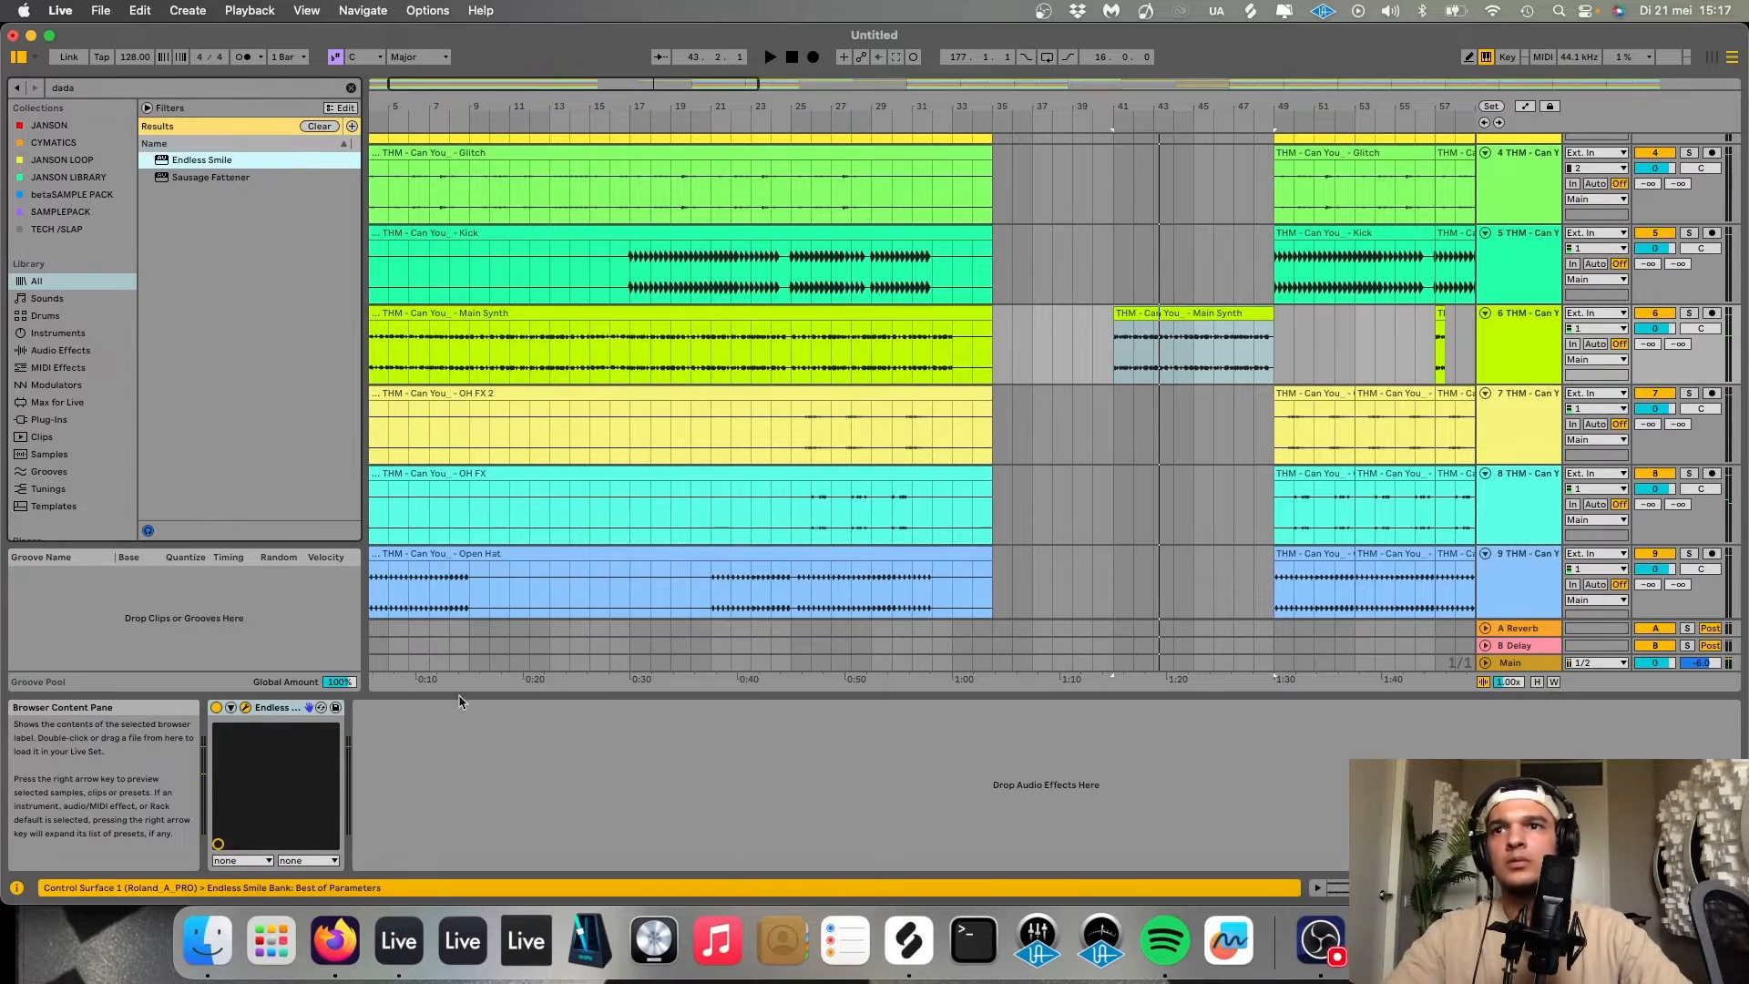
key(a)
Draw an Endless Smile Intensity ramp rising across the Main Synth clip in bars 41–49.
click(1111, 380)
drag(1228, 381, 1229, 366)
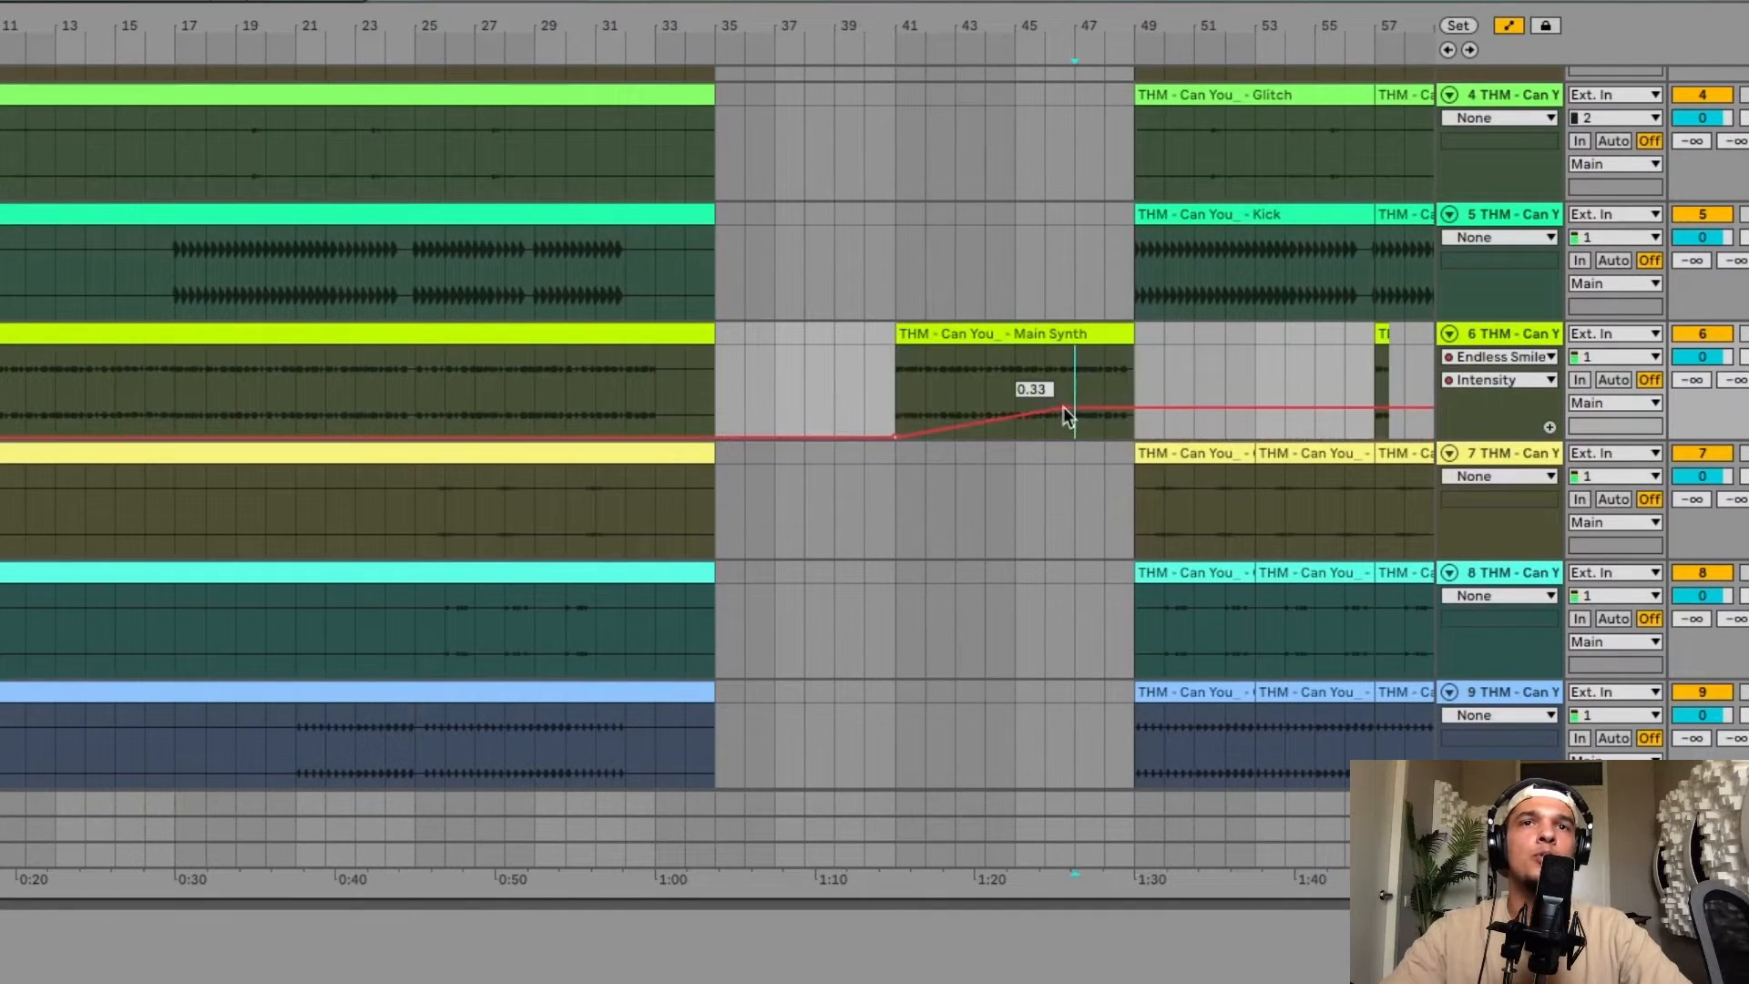
drag(1066, 414, 1134, 381)
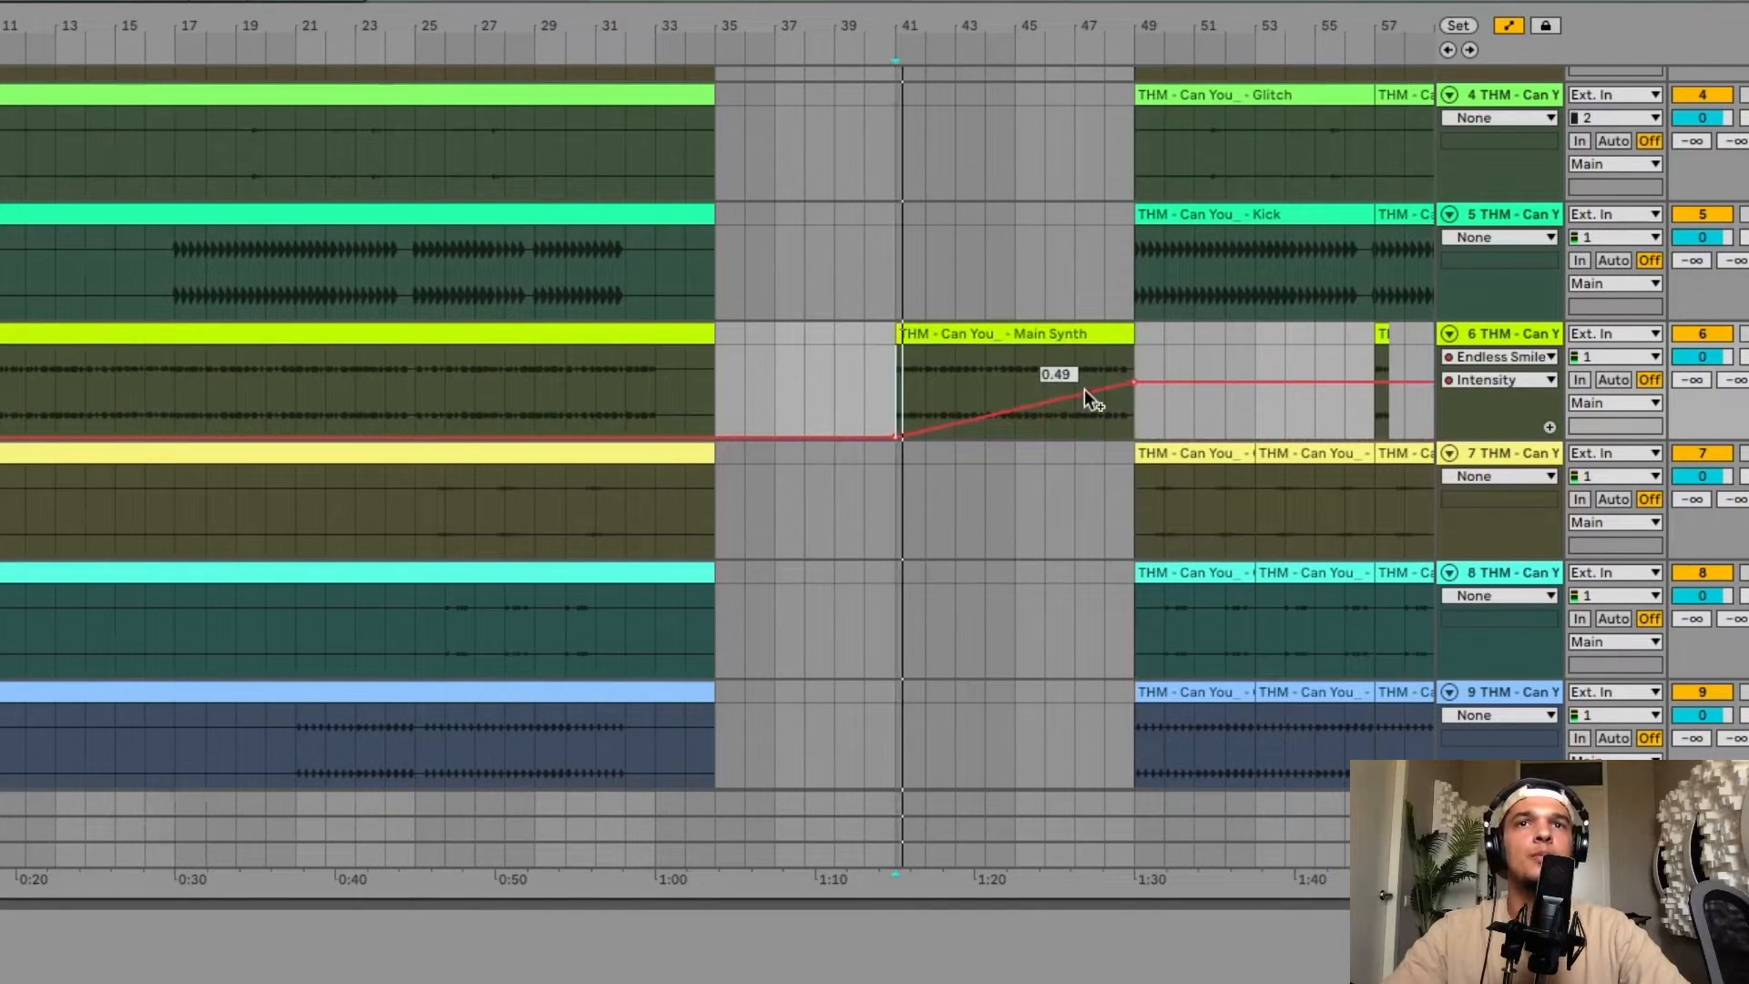
scroll(1084, 390, up, 4)
scroll(1086, 391, right, 3)
drag(685, 414, 540, 405)
drag(1013, 379, 985, 433)
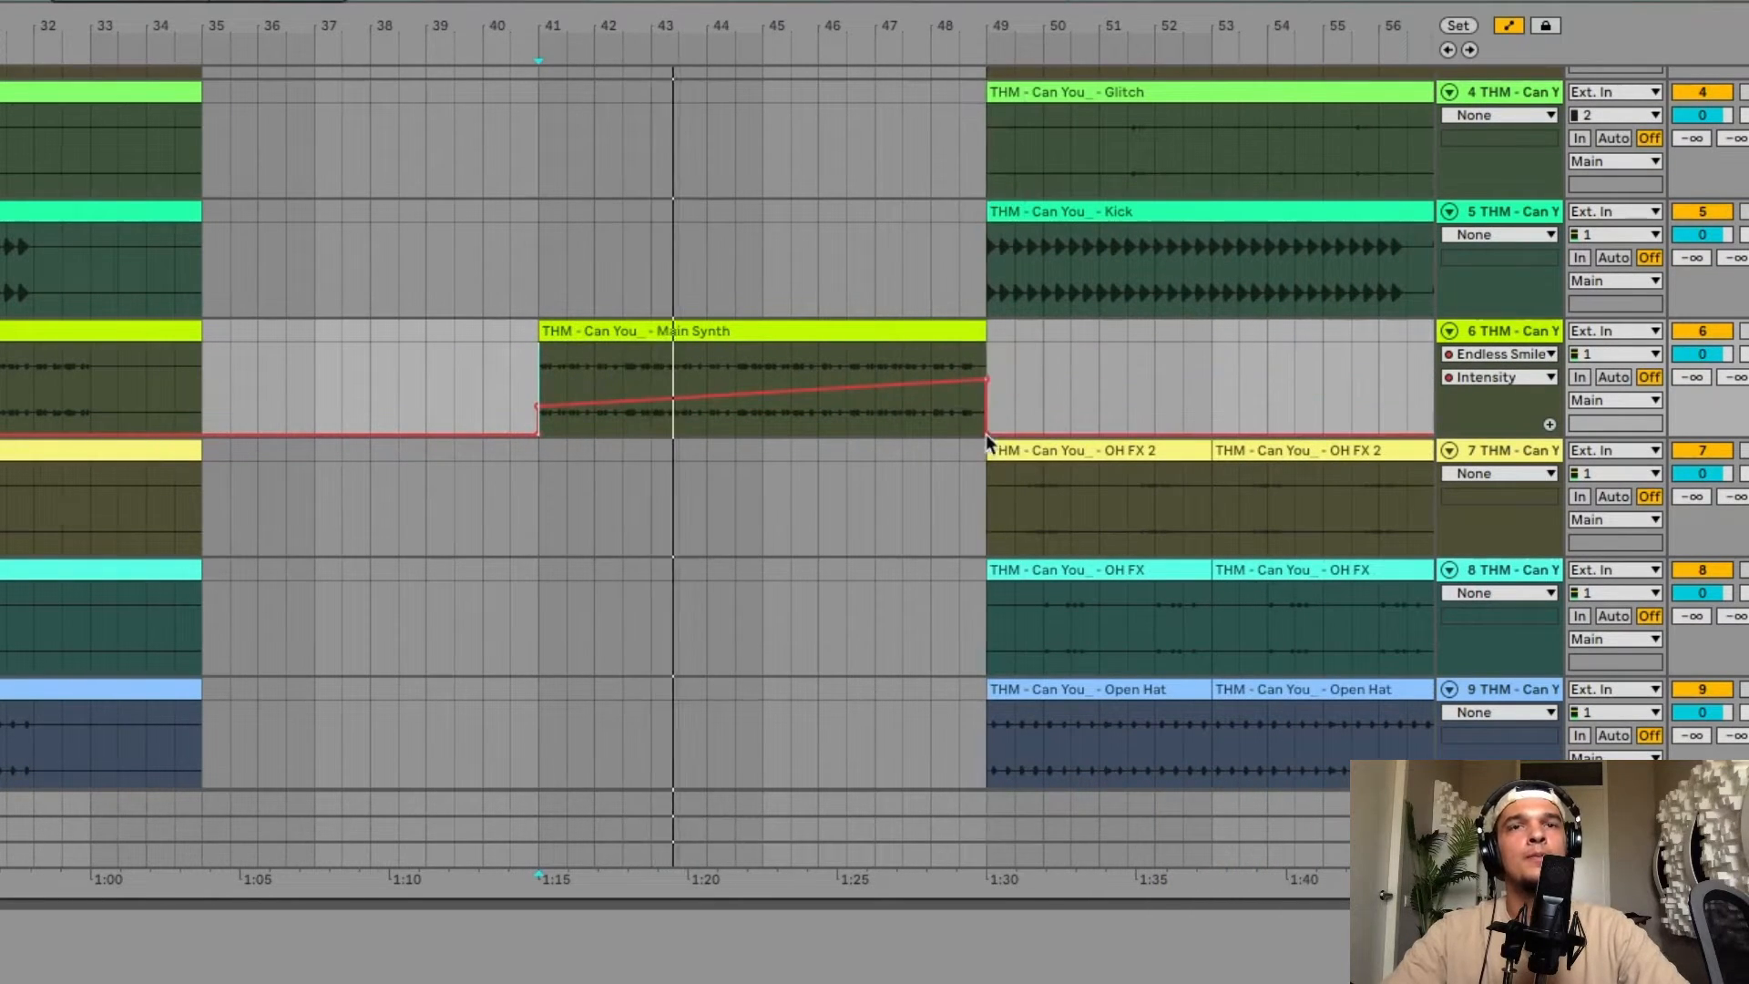
Add a short Intensity rise at the start of the Main Synth stab at bar 57.
scroll(986, 433, right, 6)
scroll(986, 433, up, 1)
click(381, 399)
key(space)
key(space)
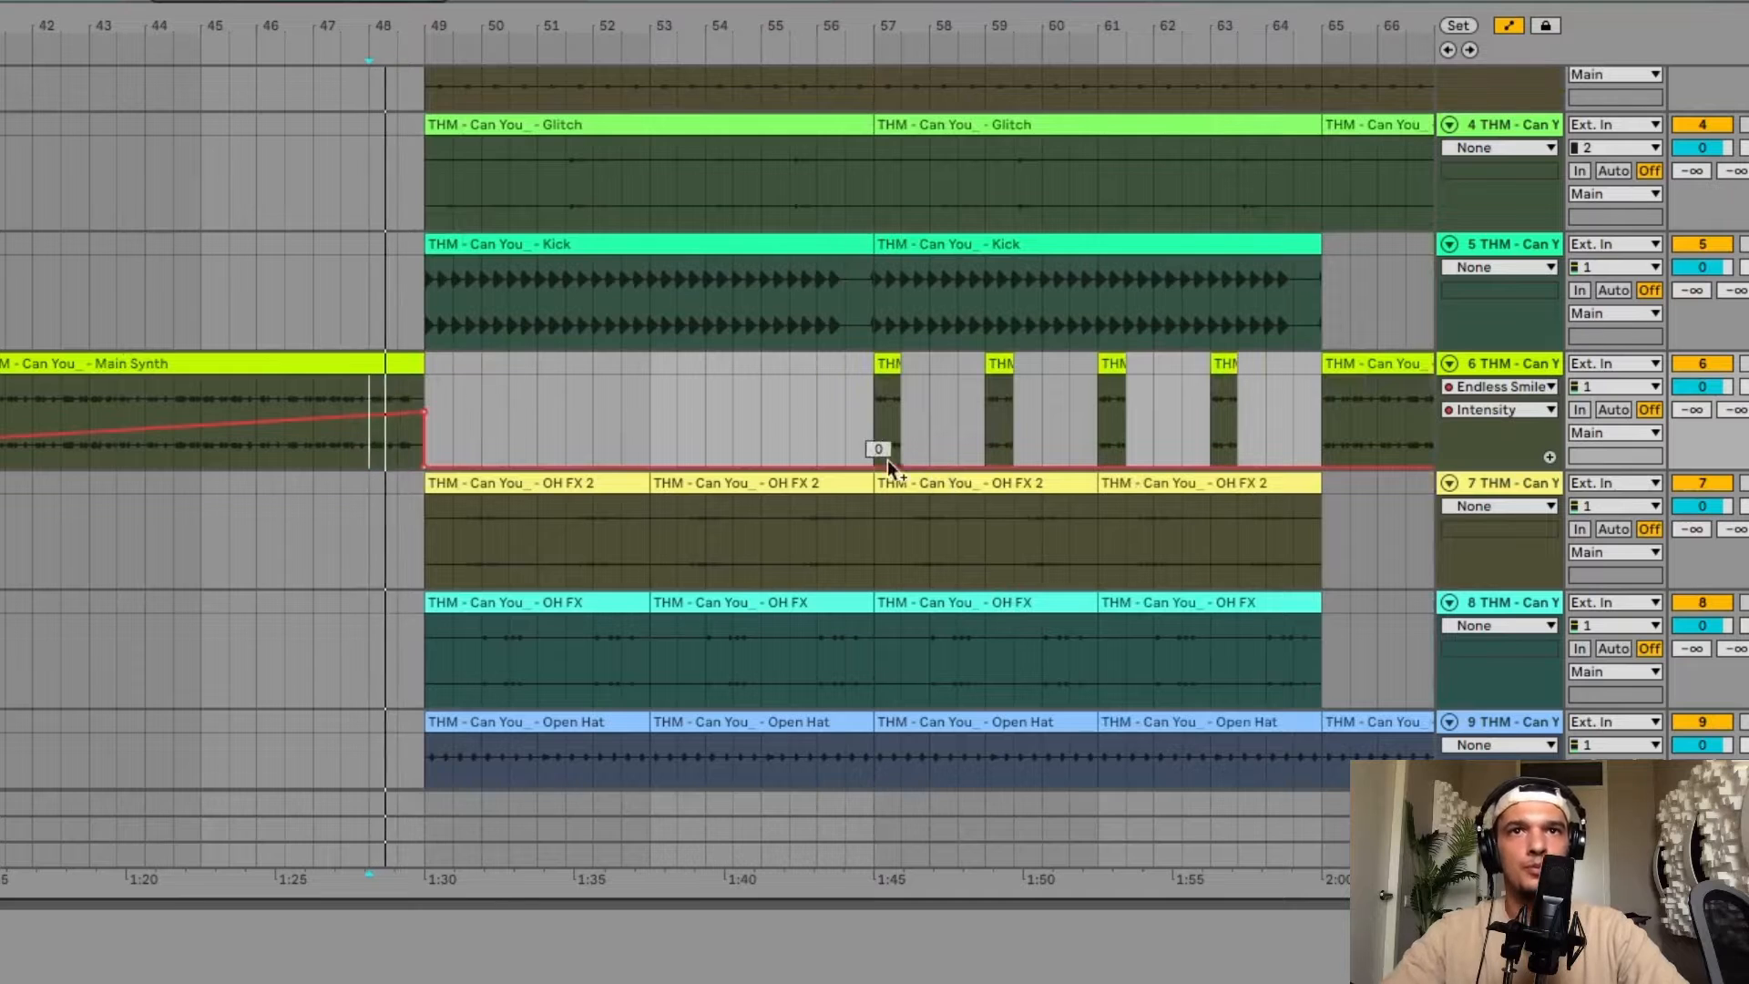
scroll(888, 468, up, 3)
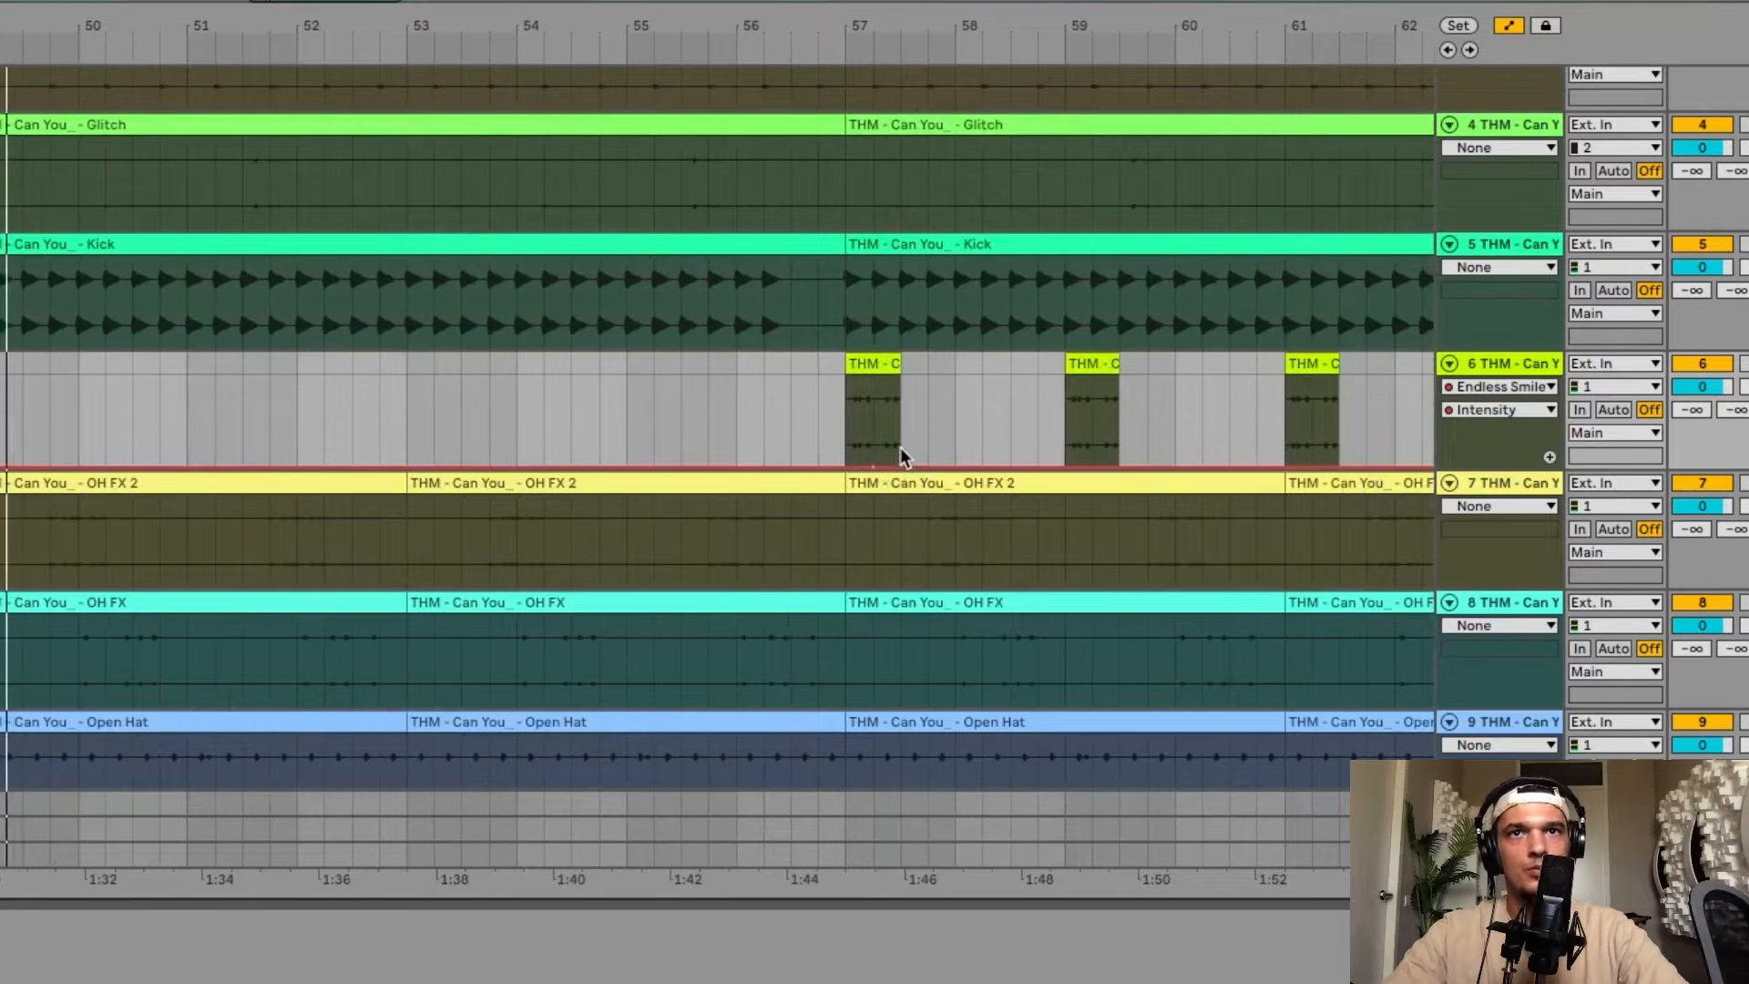
double_click(900, 444)
click(836, 419)
key(space)
key(space)
scroll(965, 418, right, 2)
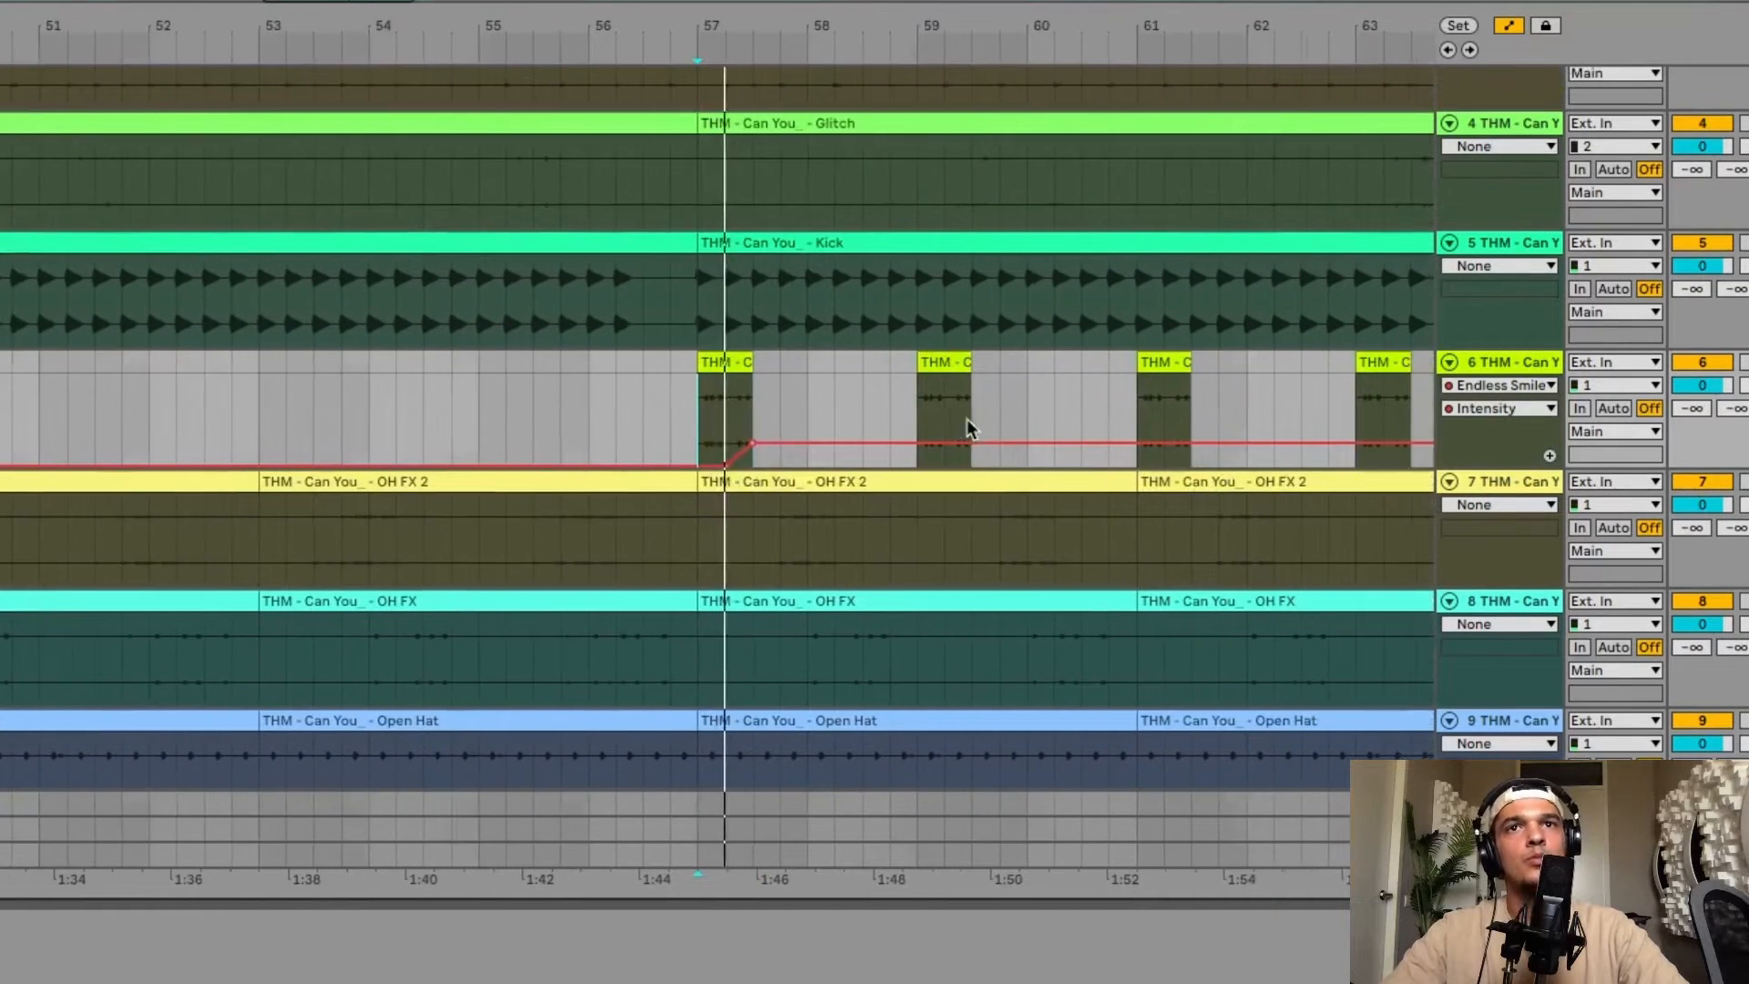
scroll(966, 418, right, 2)
Copy the bar 57 Intensity rise onto the Main Synth stabs at bars 59, 61 and 63.
drag(604, 419, 885, 421)
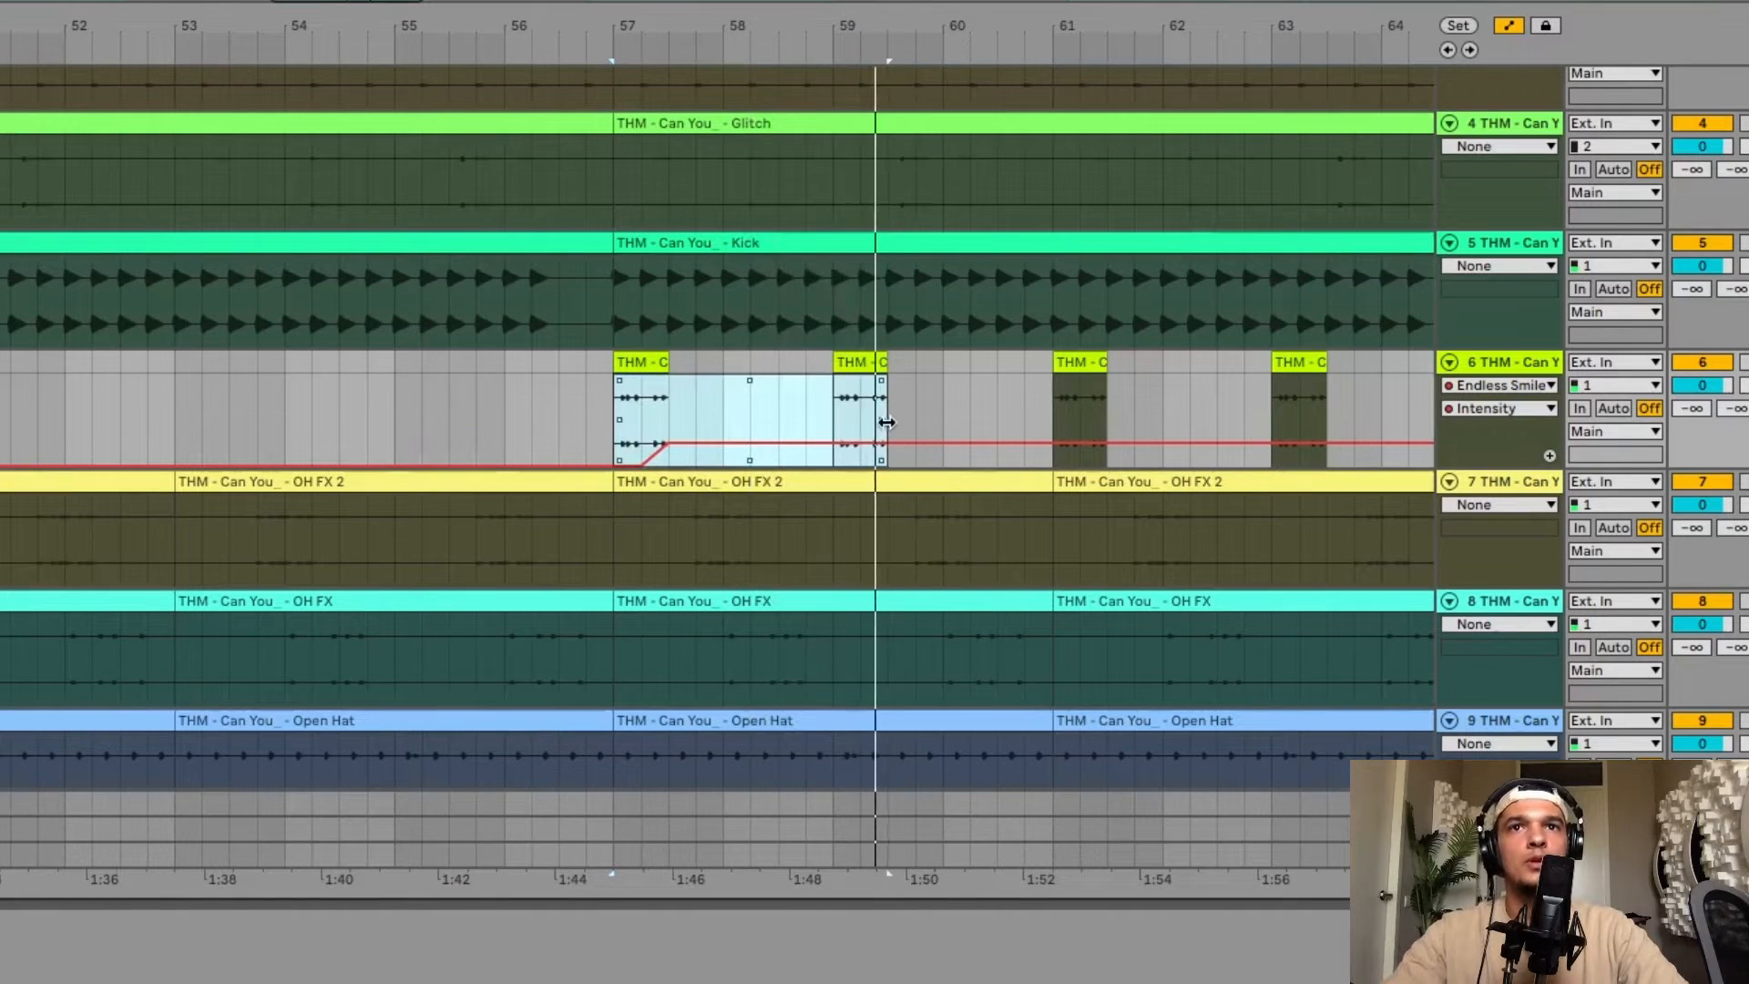
key(ctrl+d)
key(ctrl+d)
click(1266, 410)
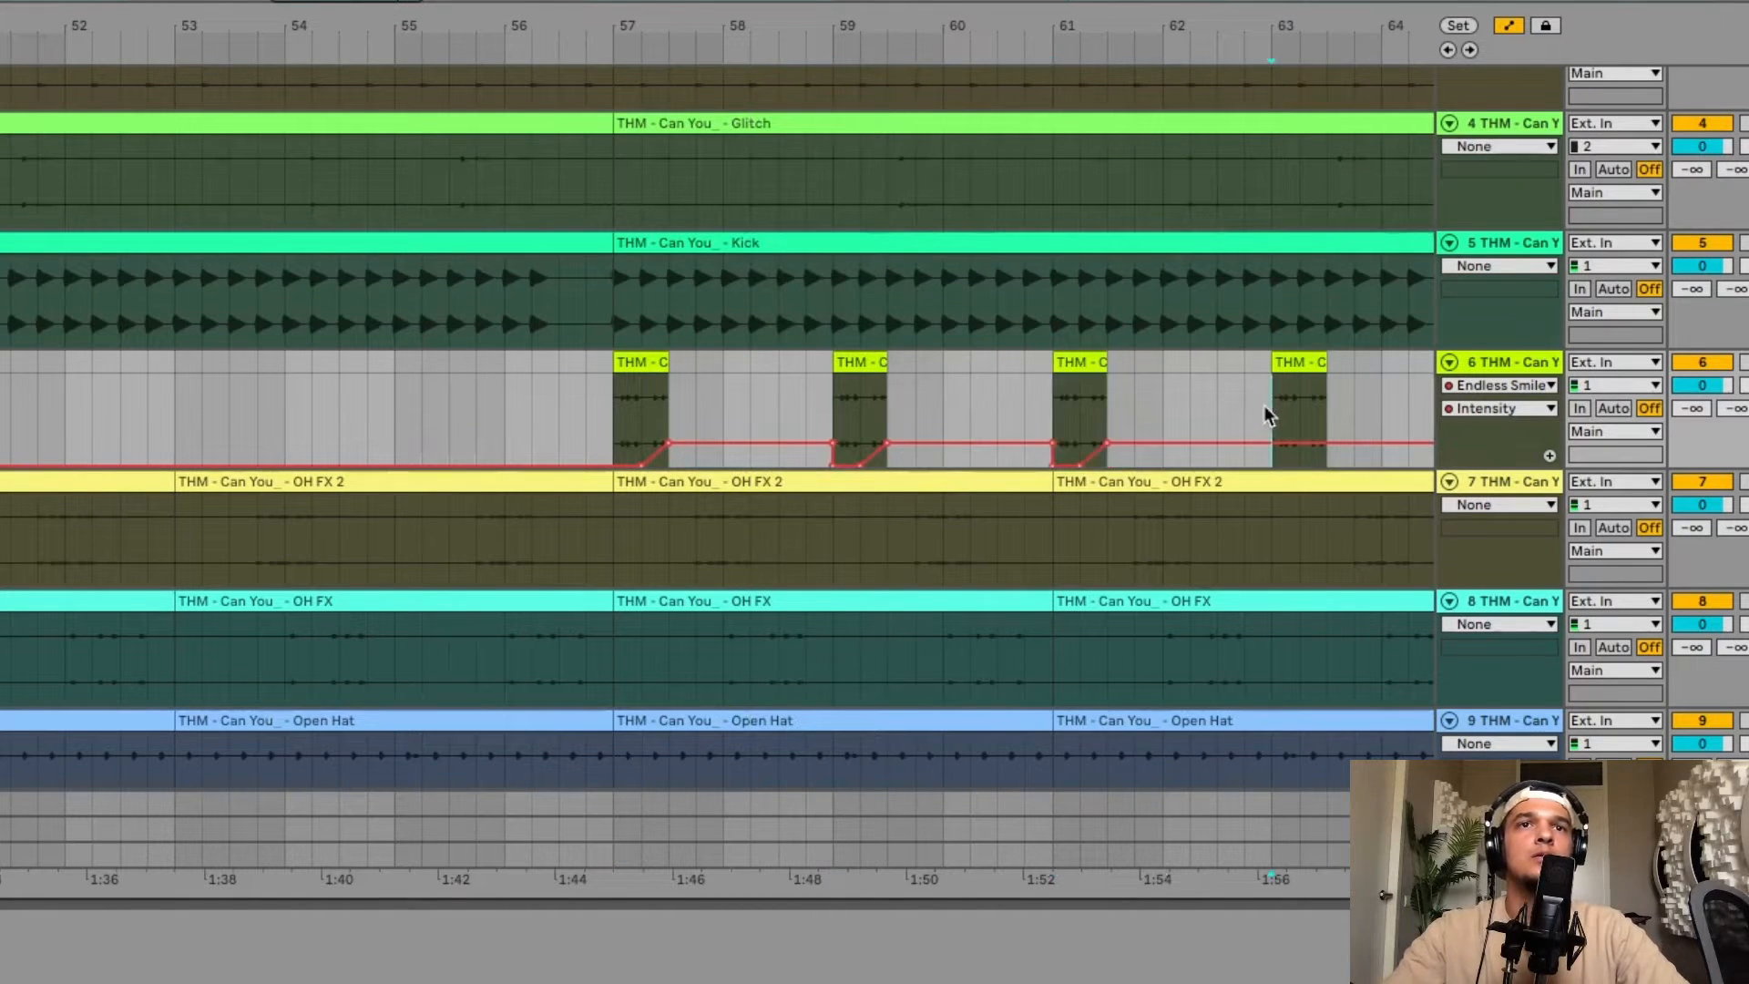
key(ctrl+v)
Shape the Intensity automation to about 0.55 at bar 65, dipping to about 0.36 near bar 77 and rising to 0.55 at bar 81.
key(space)
scroll(1265, 415, right, 2)
scroll(1264, 415, down, 4)
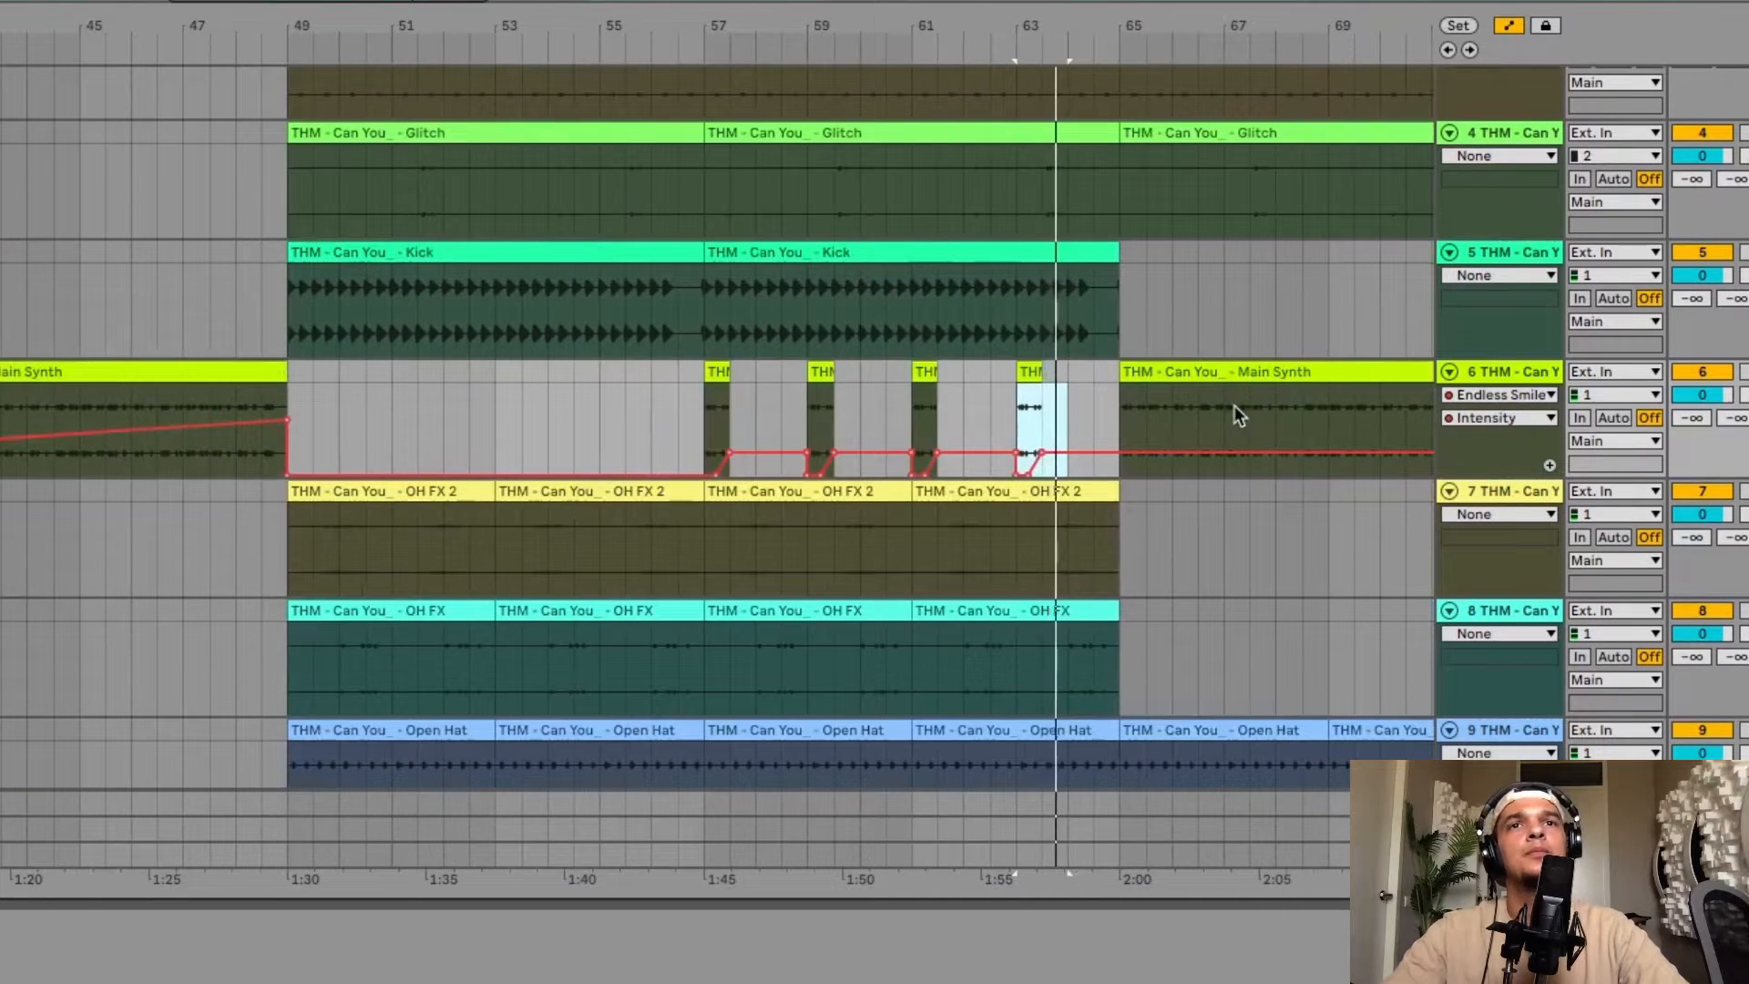
scroll(1177, 406, right, 4)
click(789, 451)
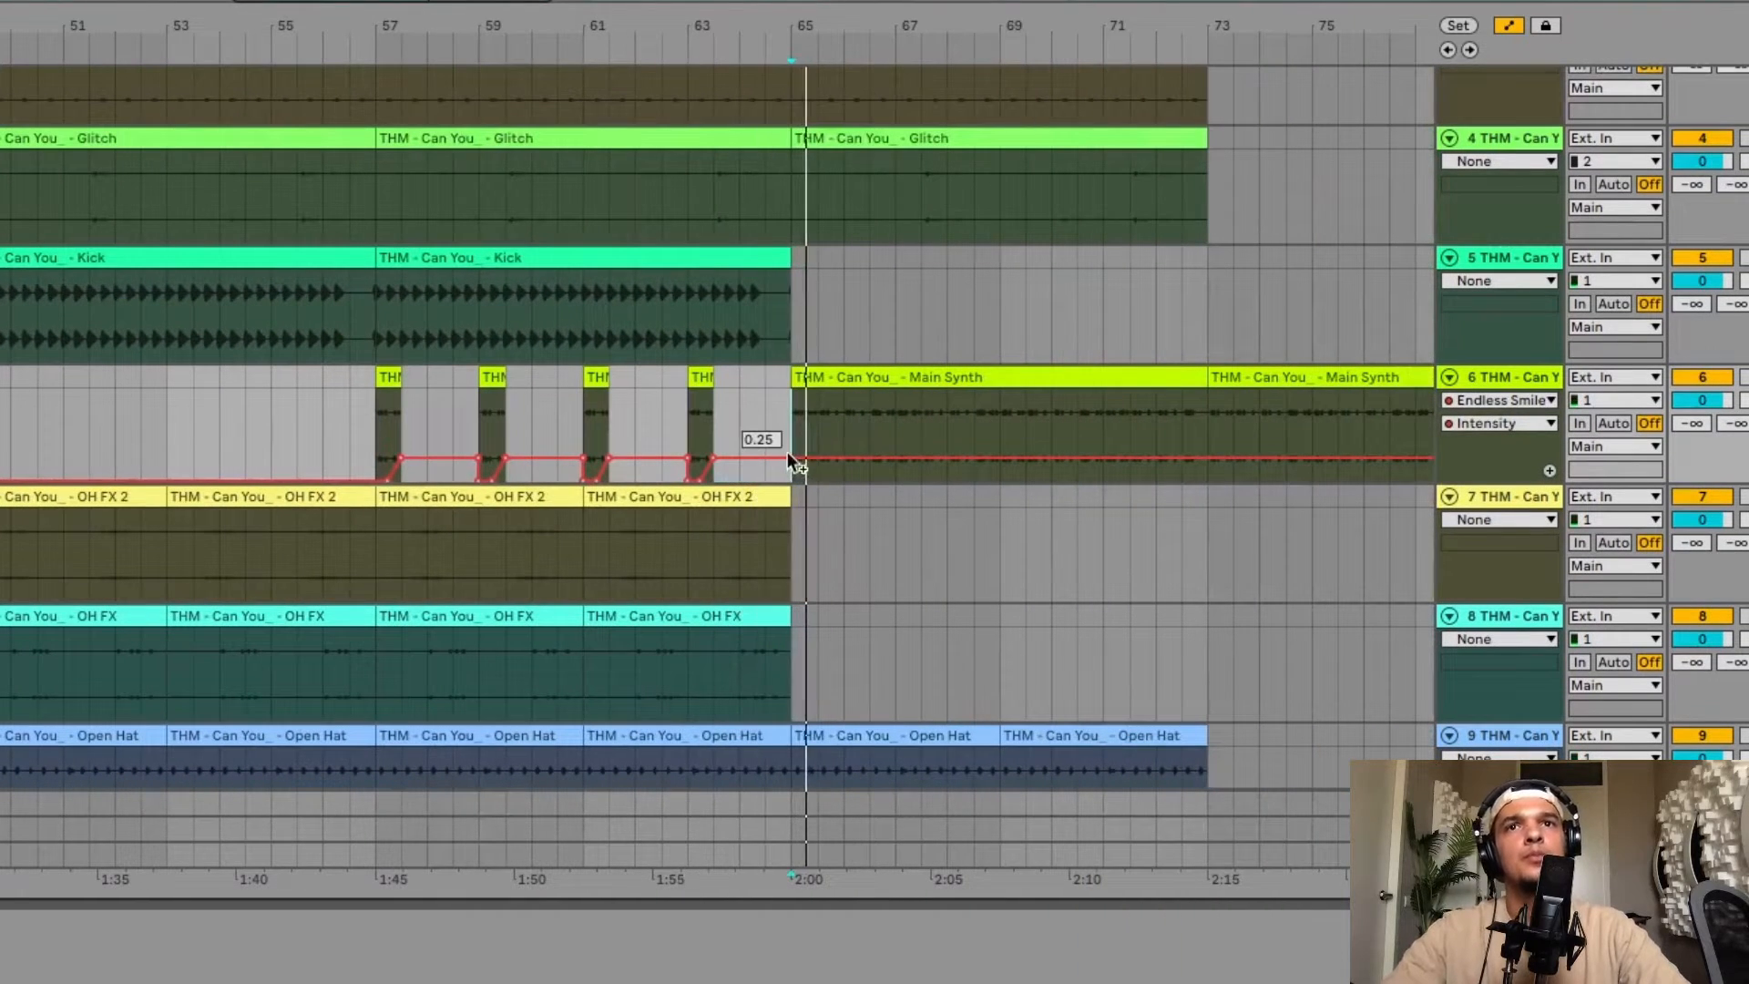
drag(789, 456, 792, 434)
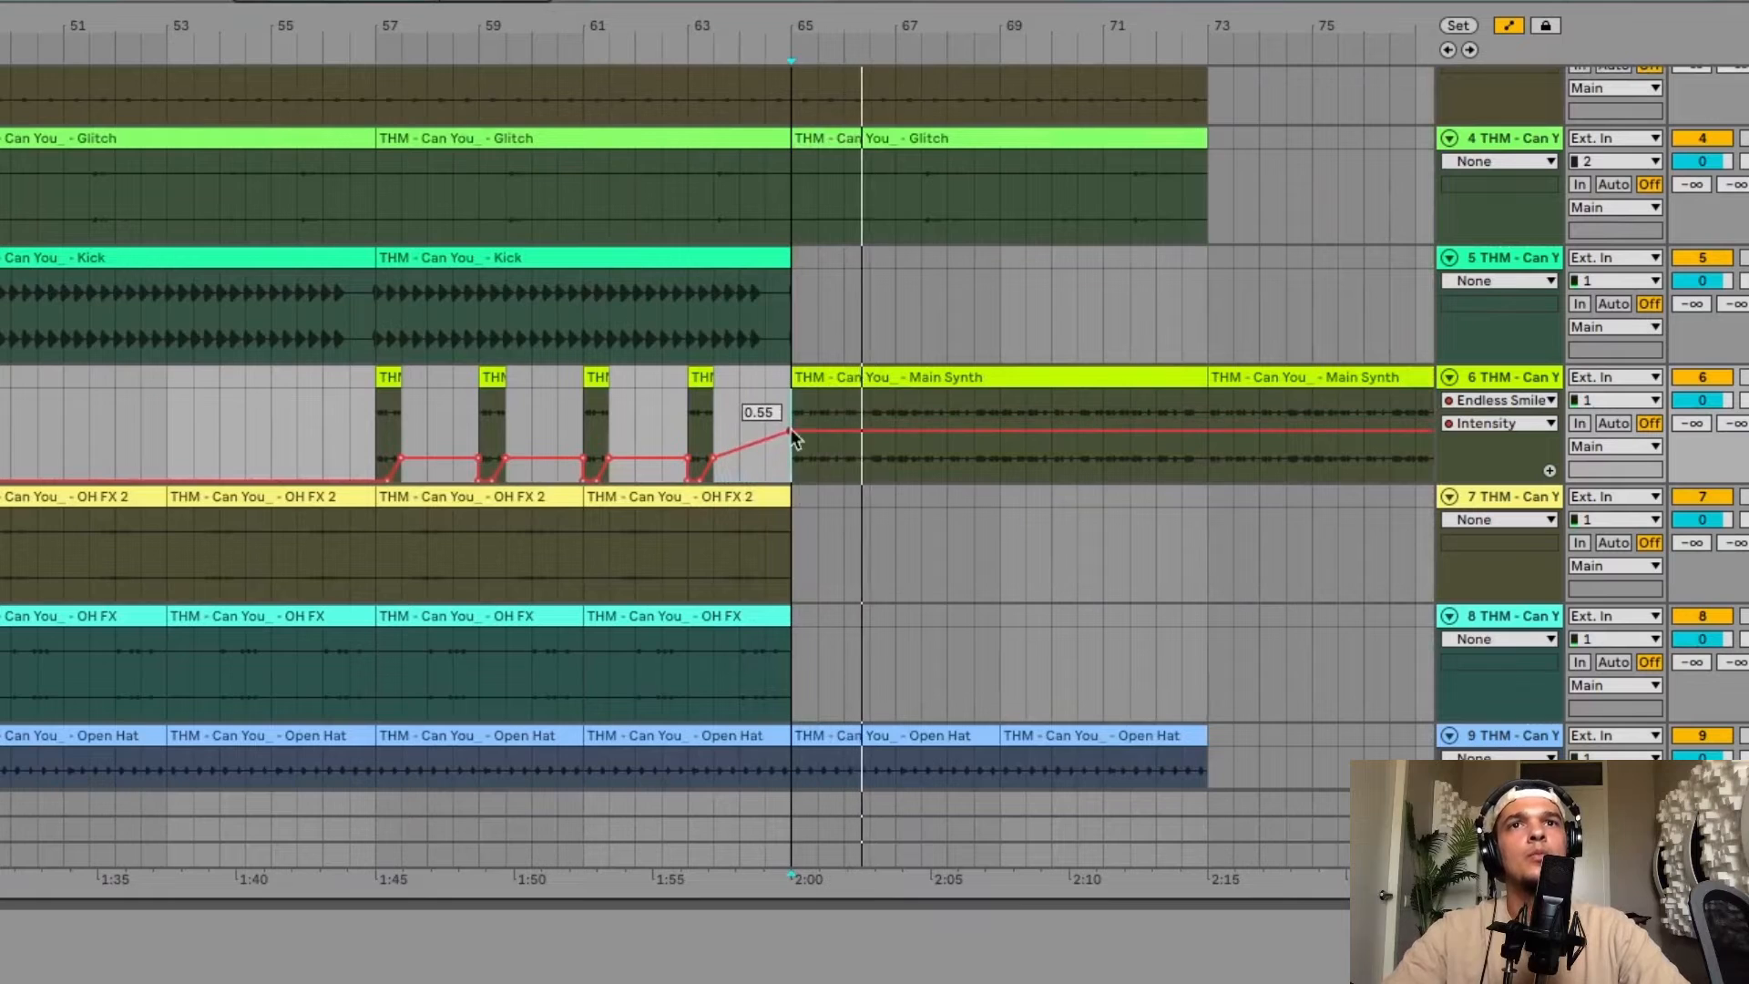
scroll(1083, 429, down, 2)
scroll(1084, 429, right, 4)
drag(1068, 442, 1068, 459)
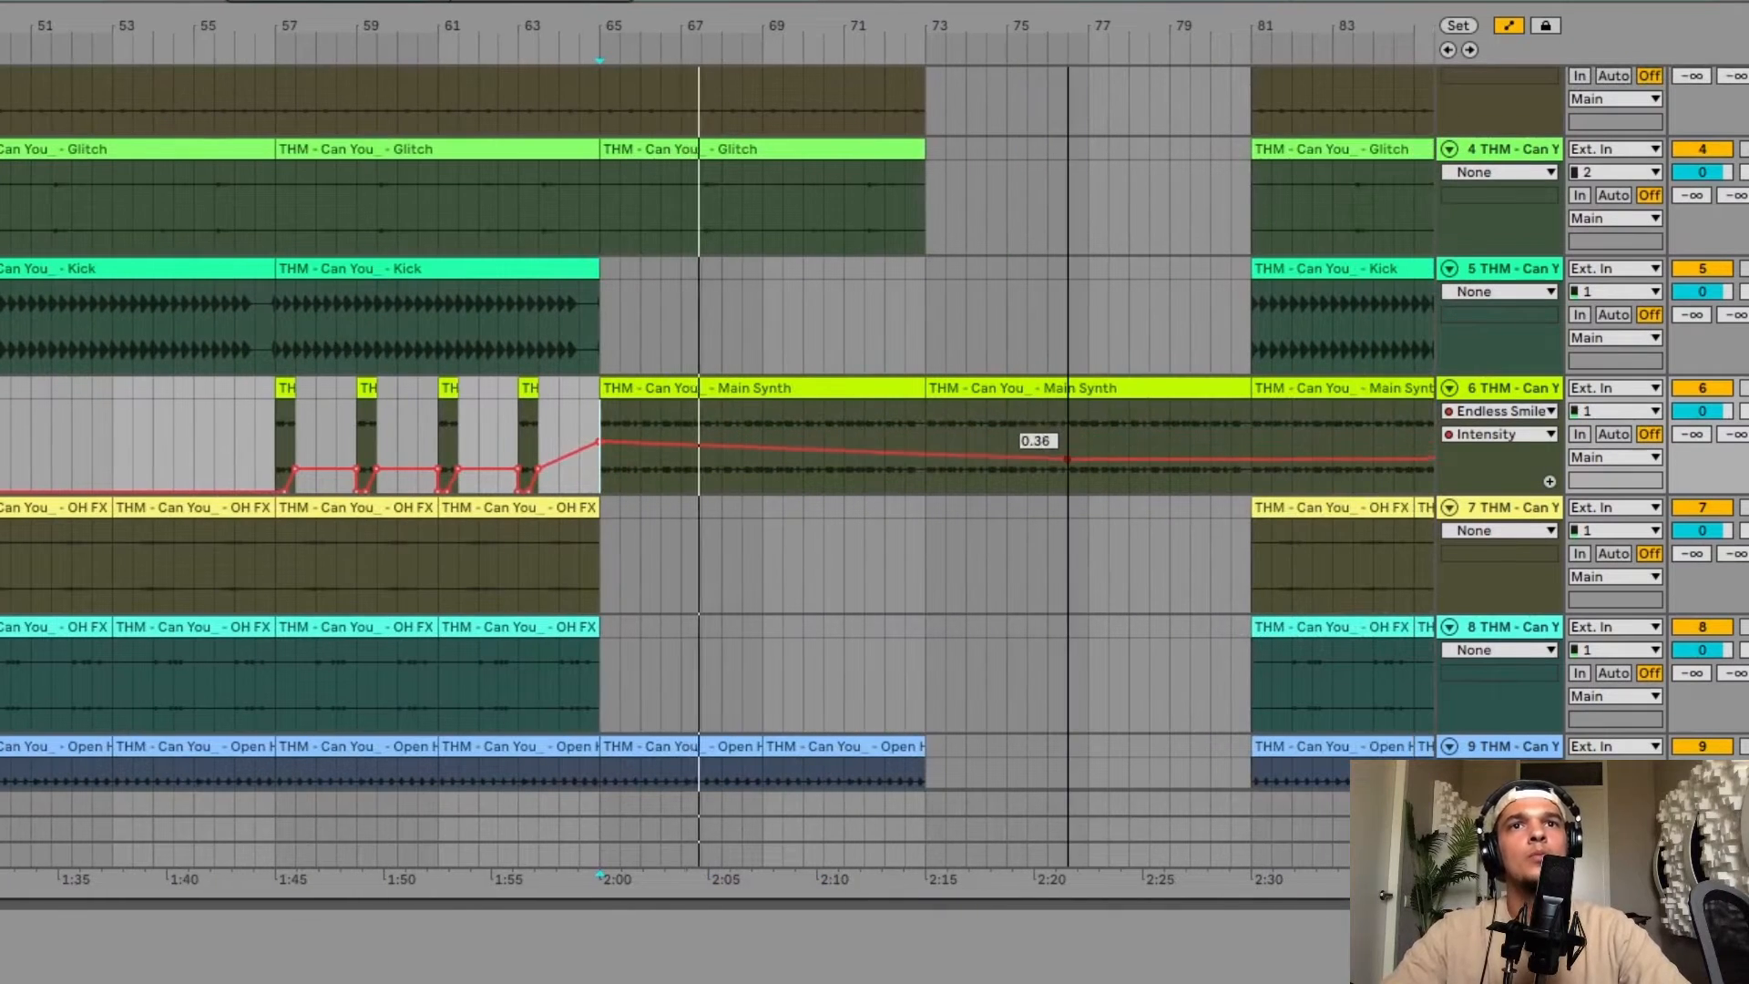
mouse_move(1248, 457)
mouse_down()
mouse_move(1250, 425)
mouse_move(1251, 492)
mouse_up()
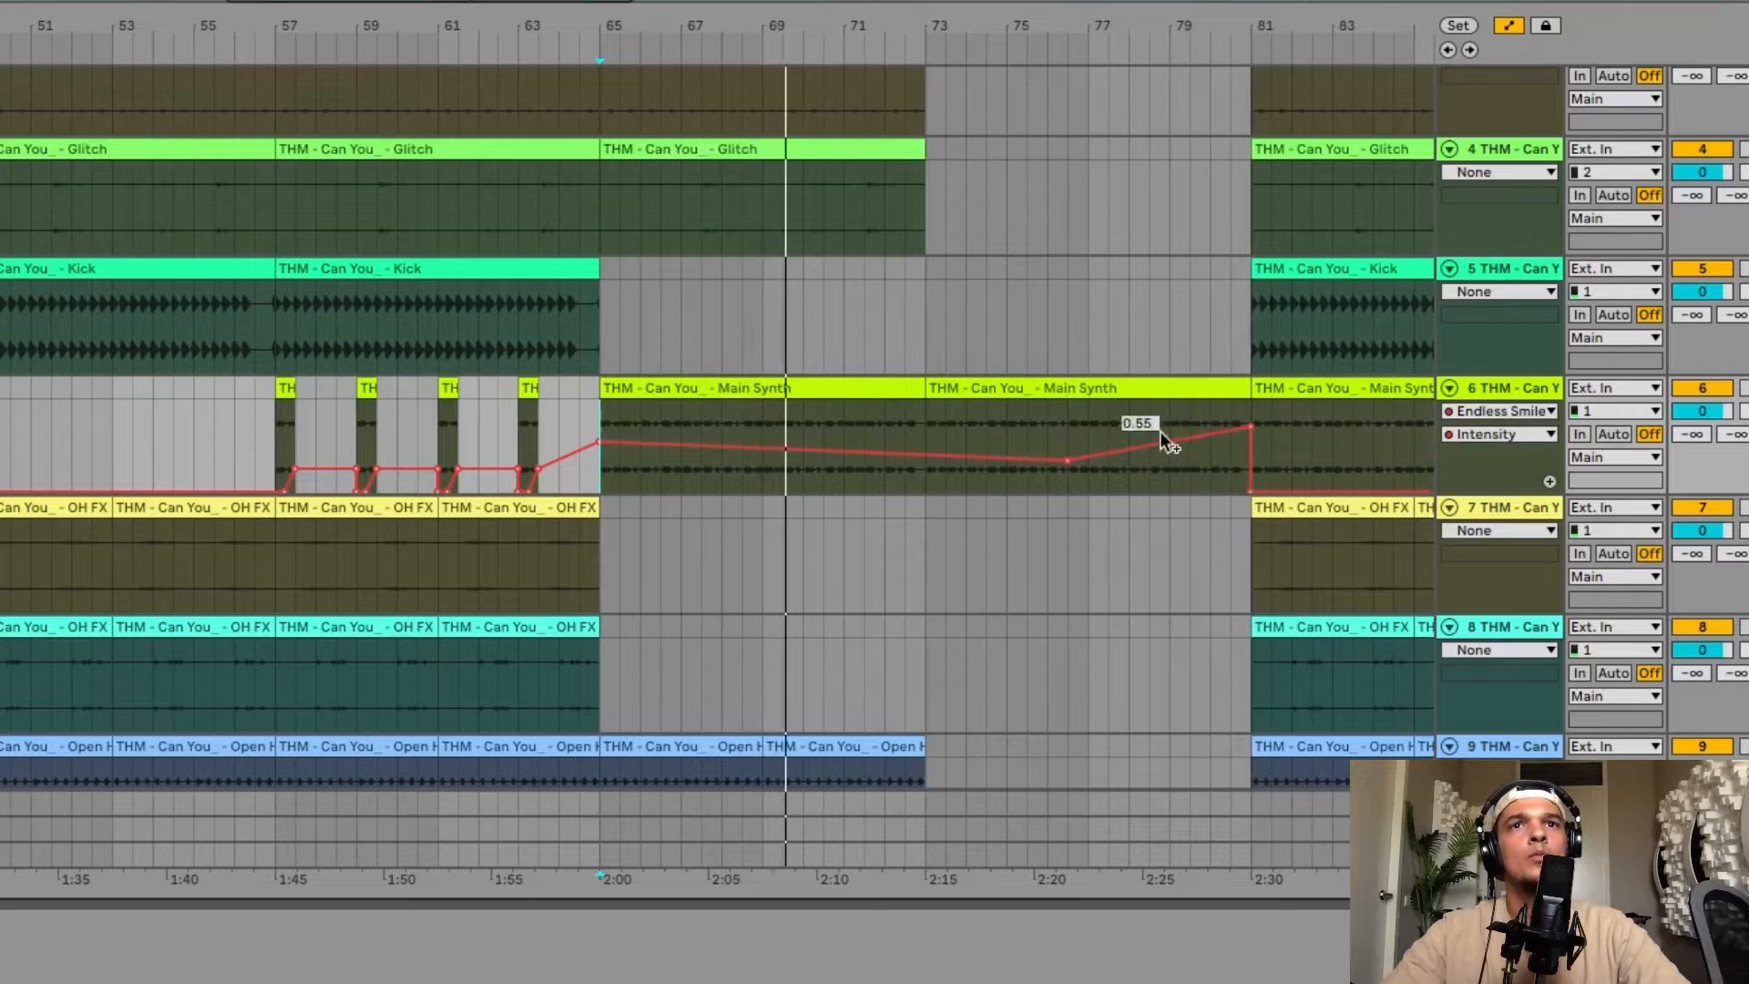
click(1146, 417)
scroll(1146, 417, right, 5)
scroll(1146, 418, down, 1)
scroll(1146, 417, right, 1)
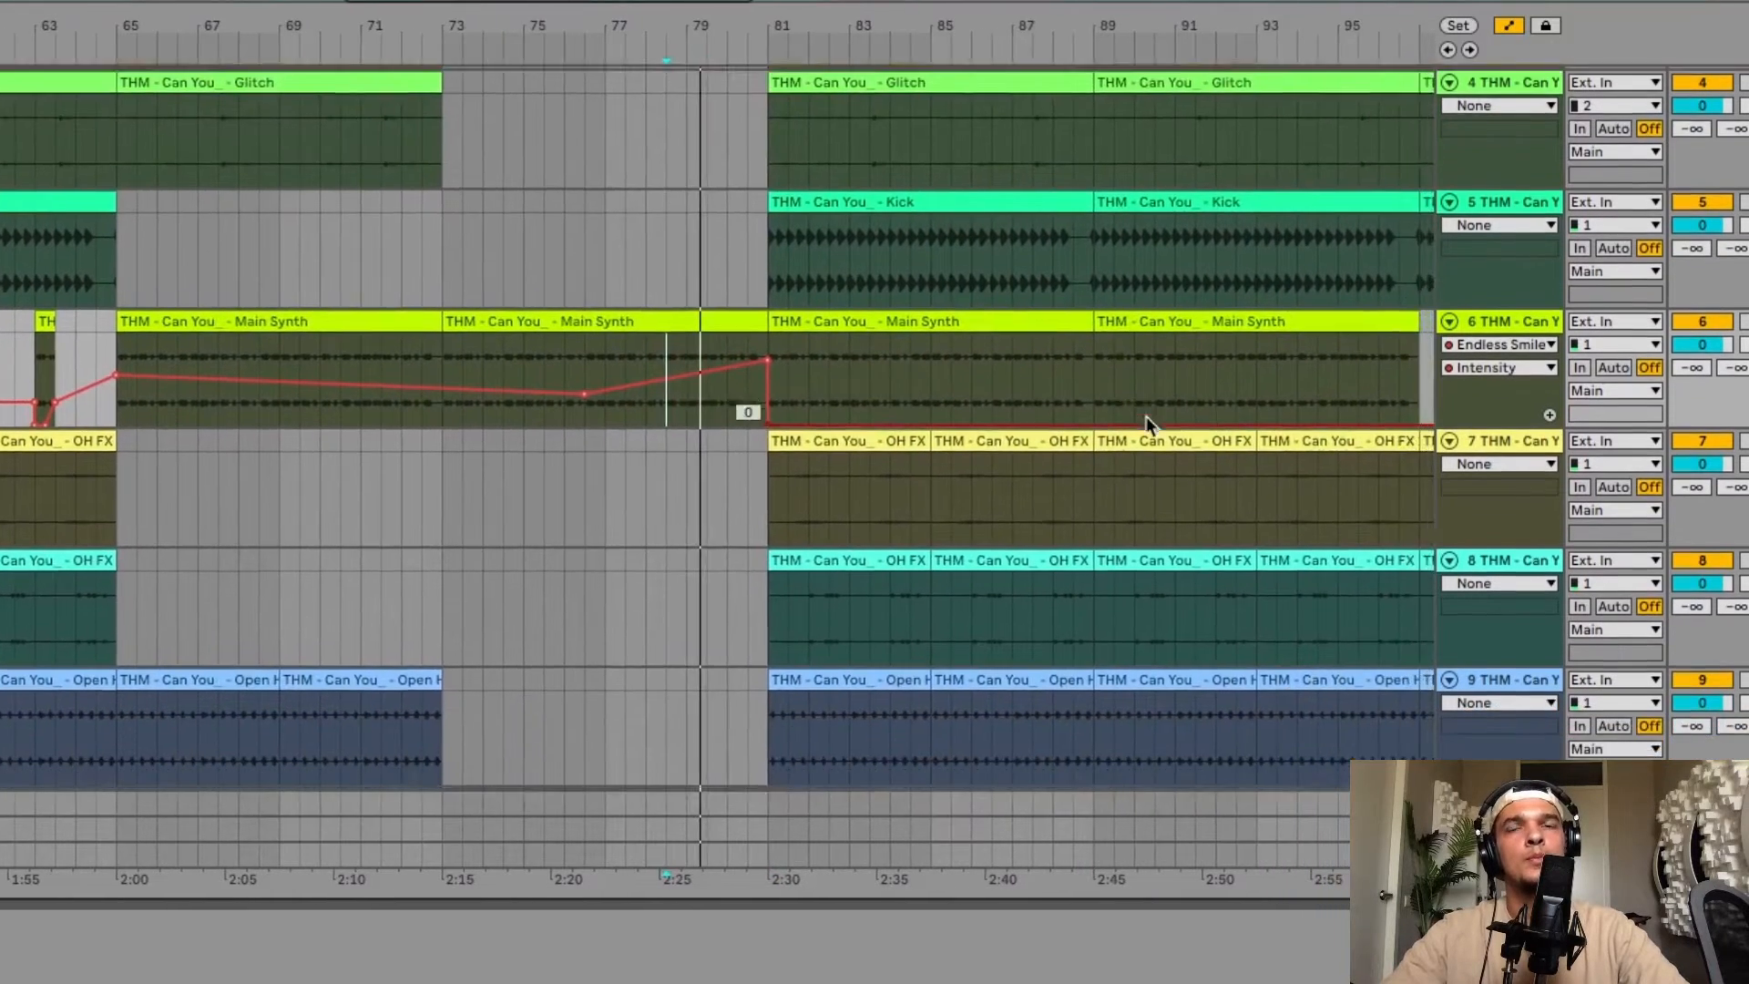
scroll(1146, 418, down, 2)
scroll(1146, 417, down, 3)
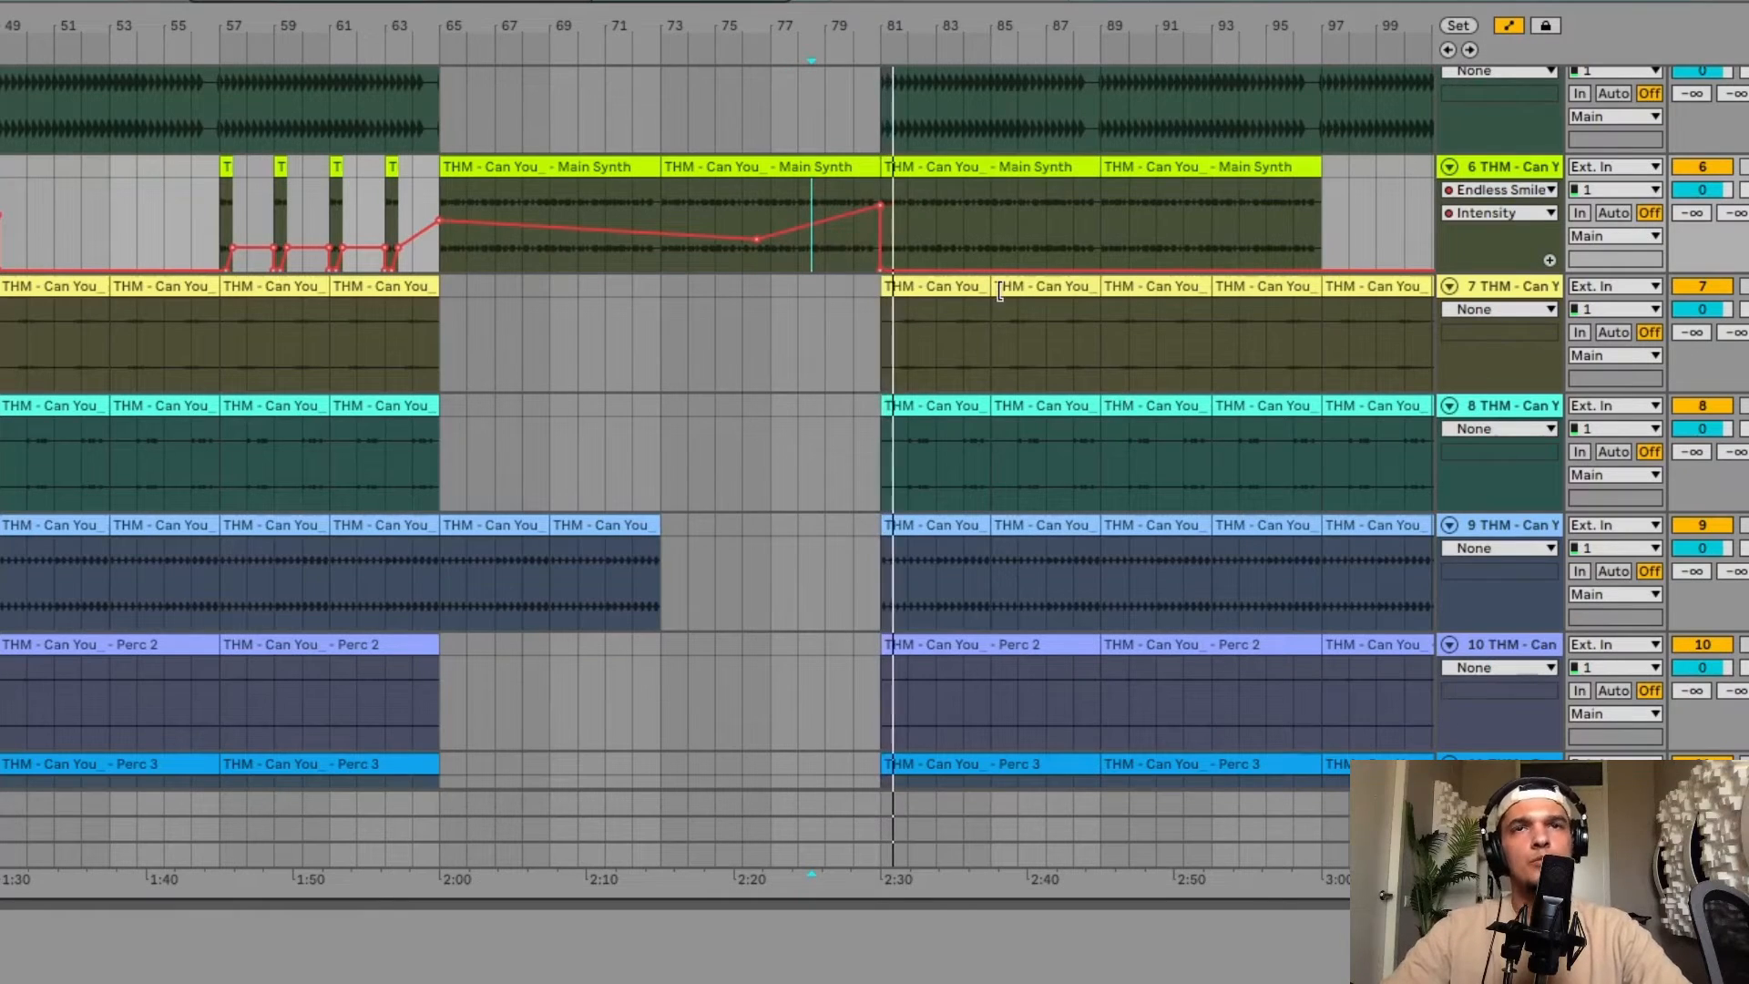
key(space)
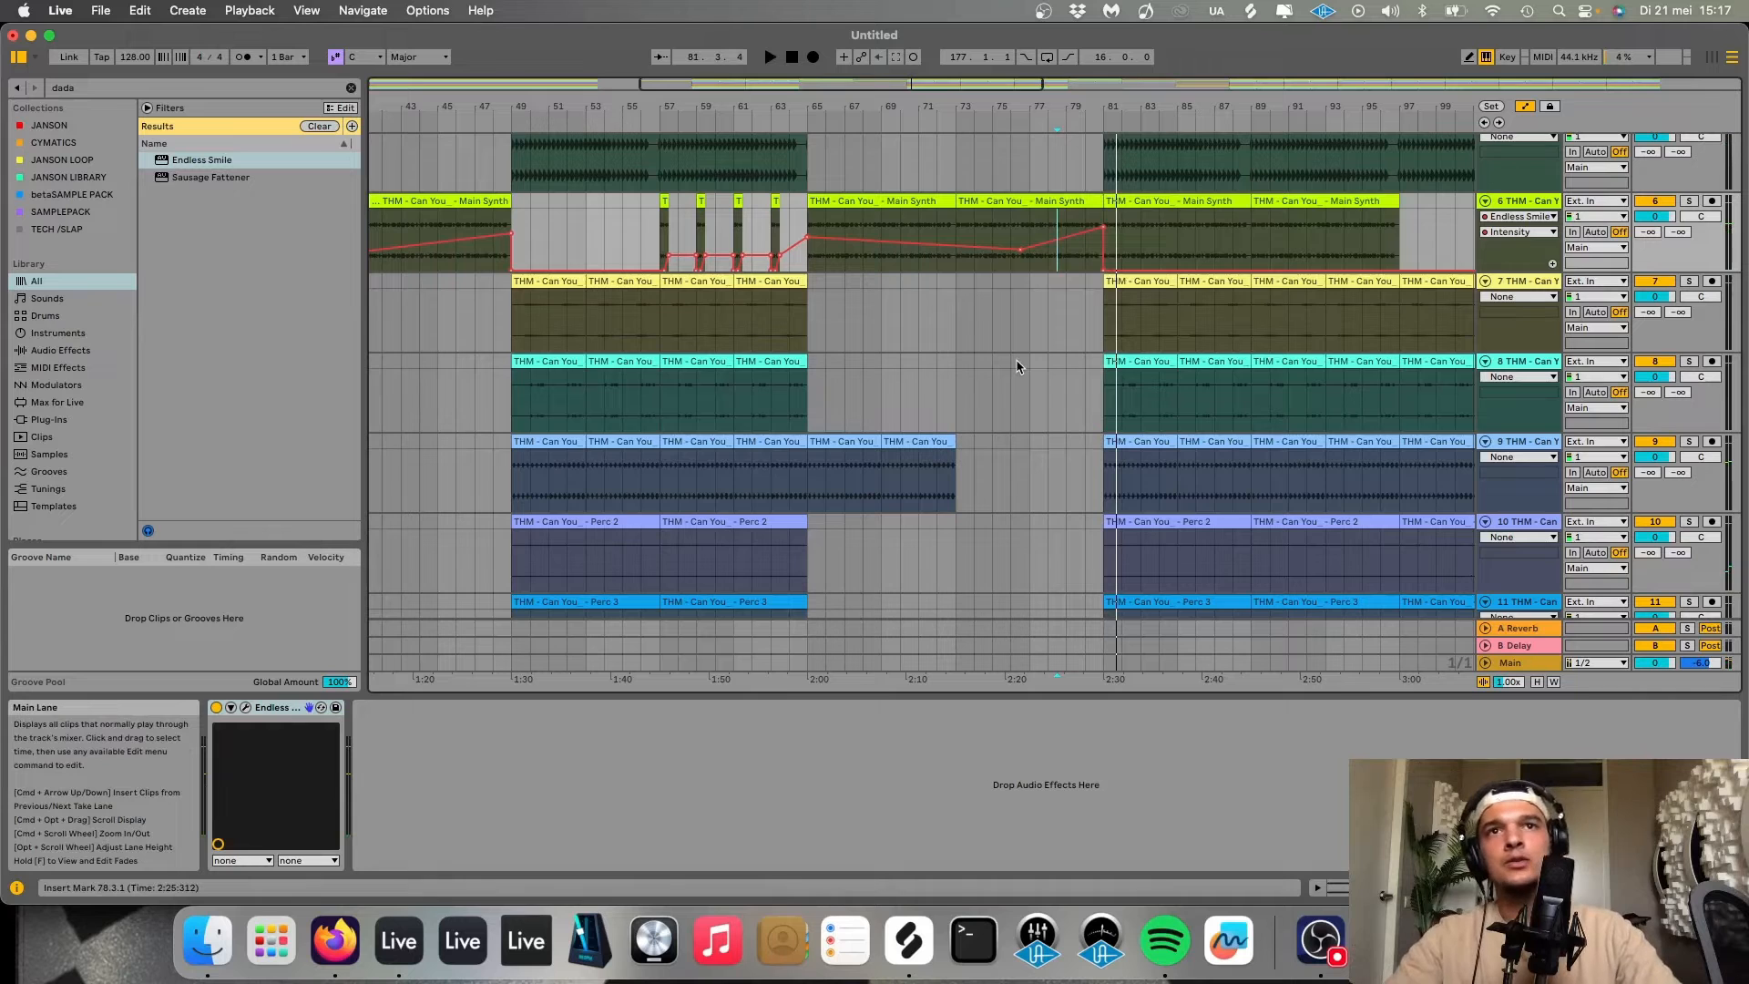
click(1524, 108)
scroll(1266, 191, right, 5)
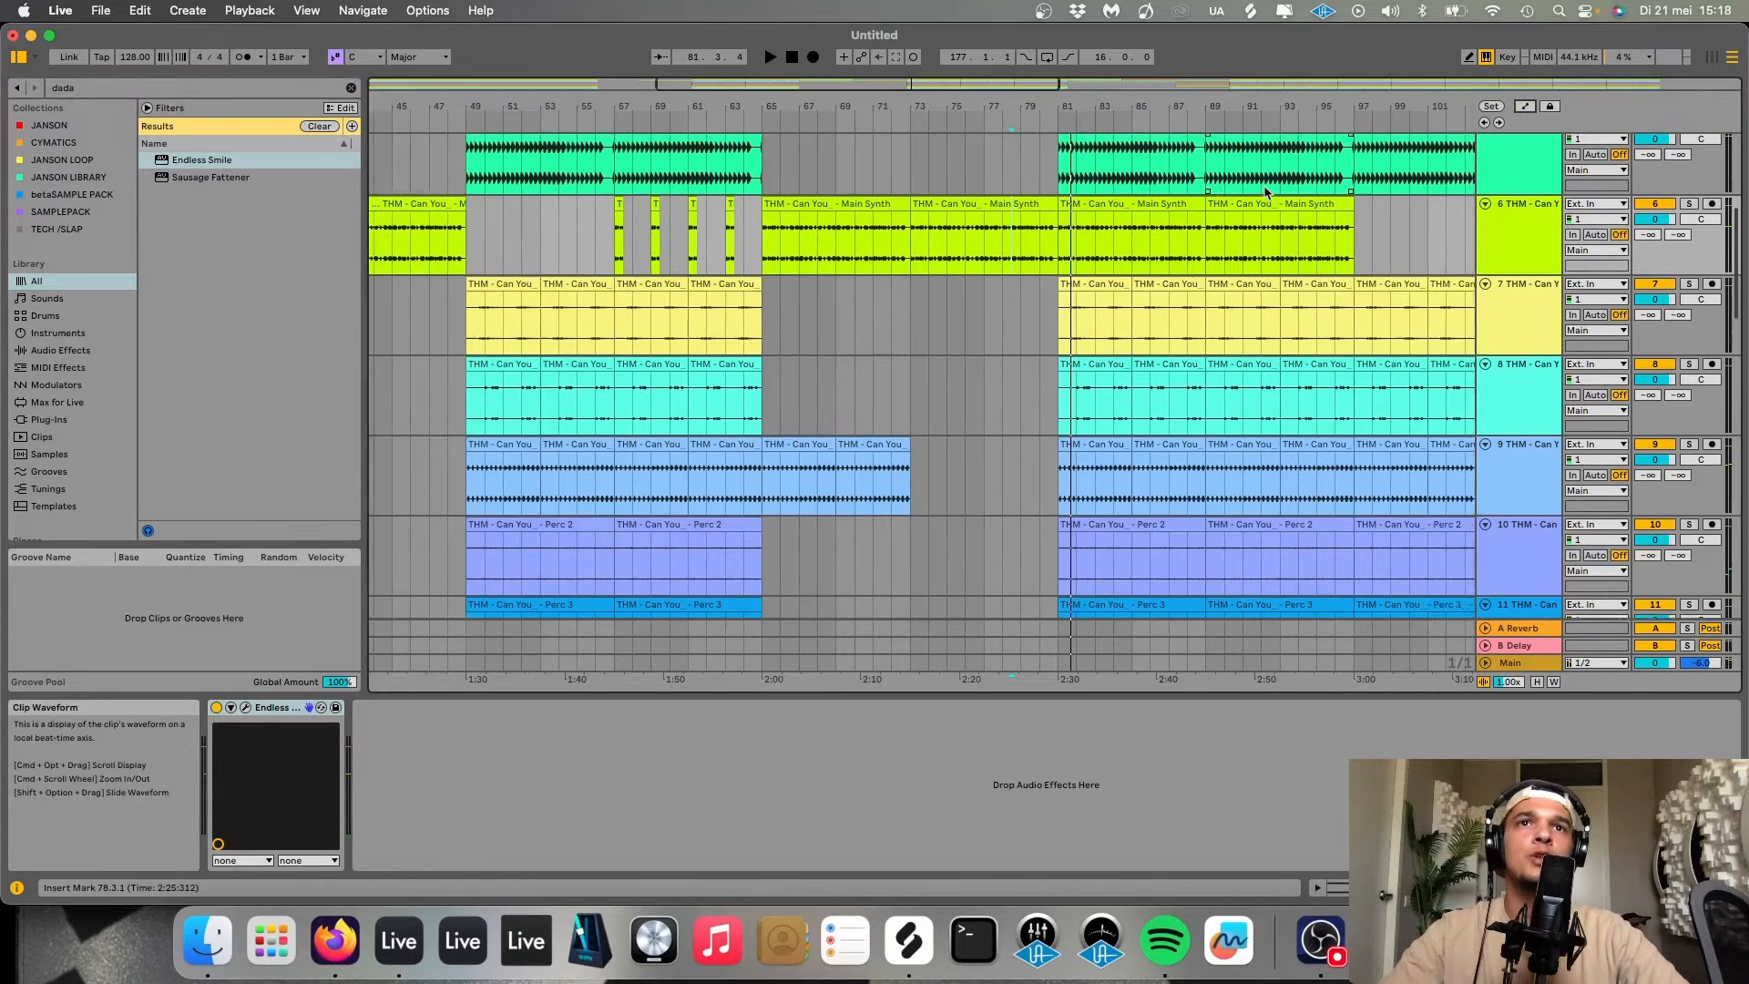
scroll(1266, 191, right, 1)
scroll(1265, 190, right, 8)
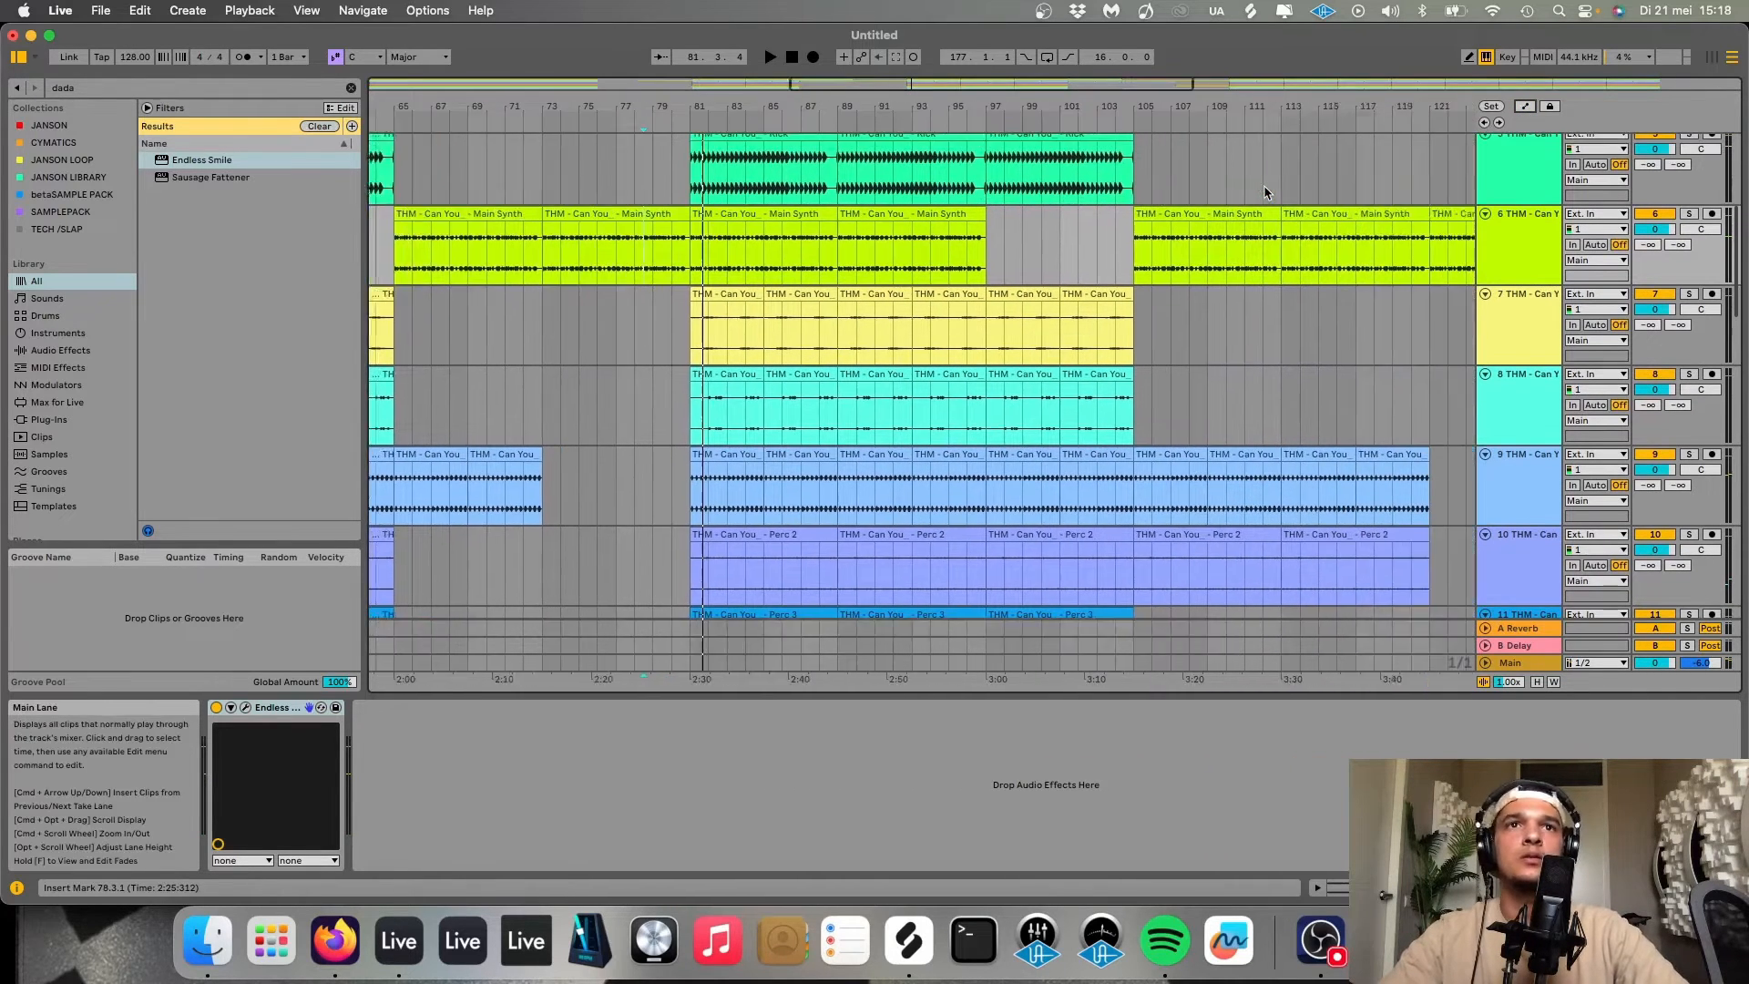
click(1525, 107)
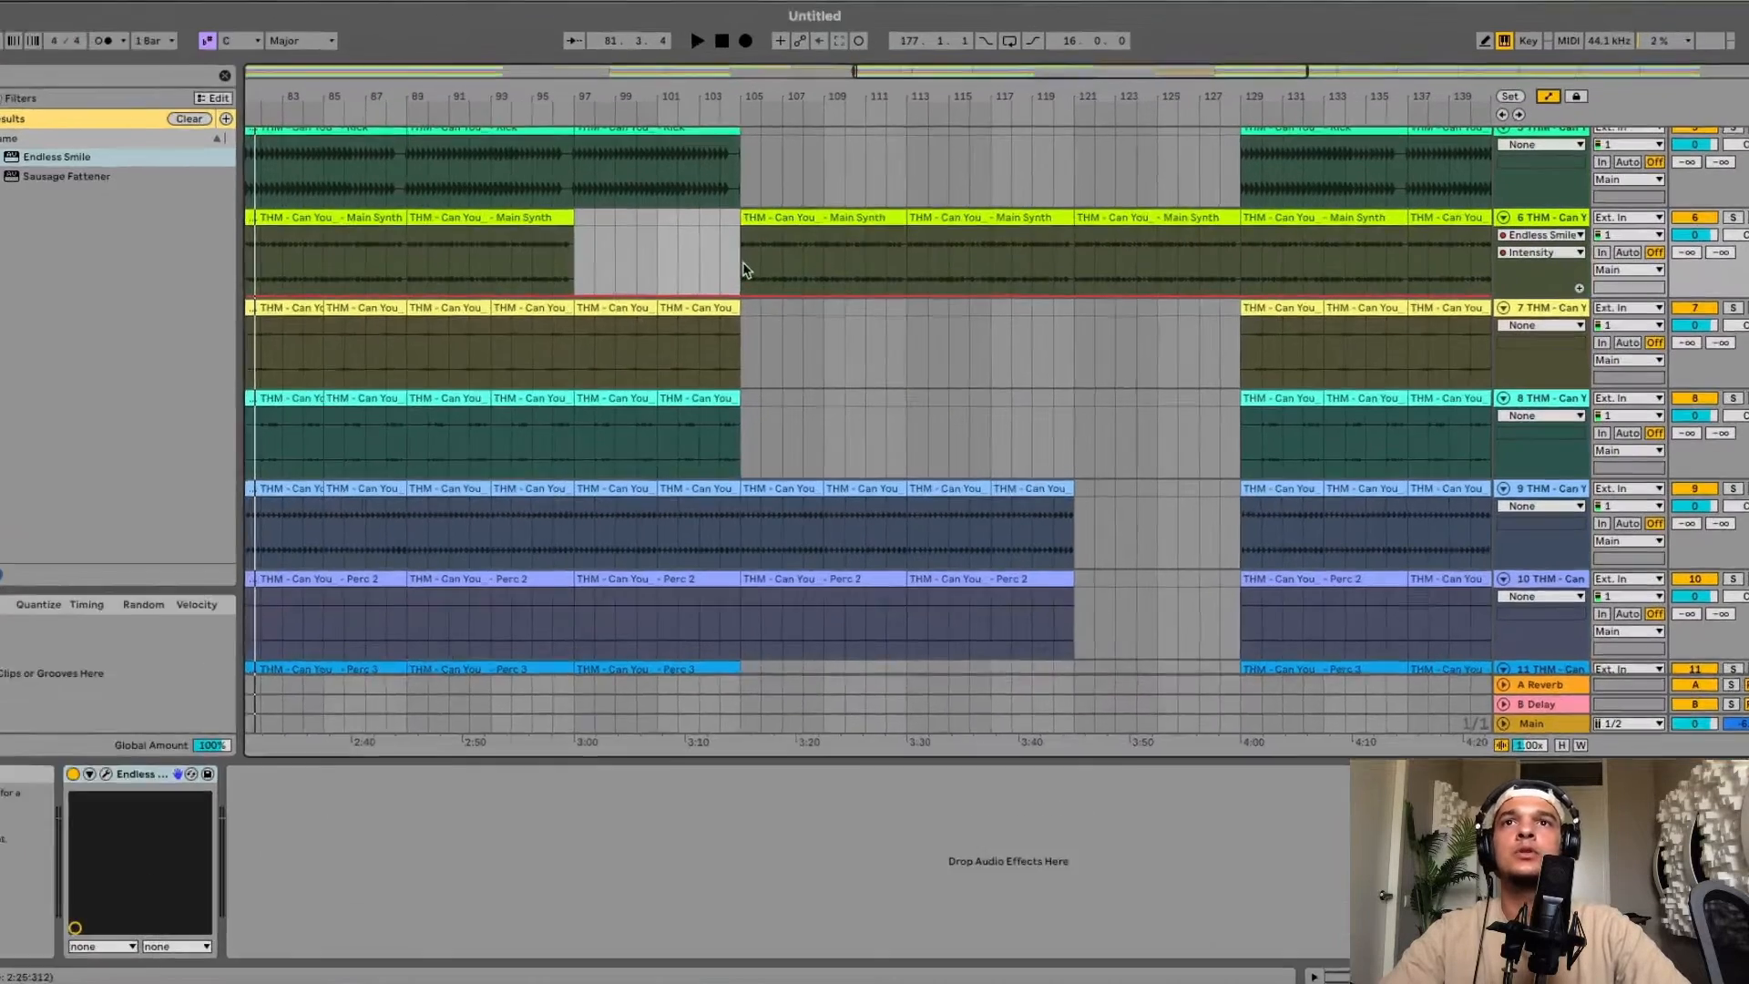
Draw an Intensity rise to about 0.42 at bar 105, held until bar 129 on the Main Synth track.
click(810, 262)
key(space)
click(617, 314)
drag(640, 315, 641, 281)
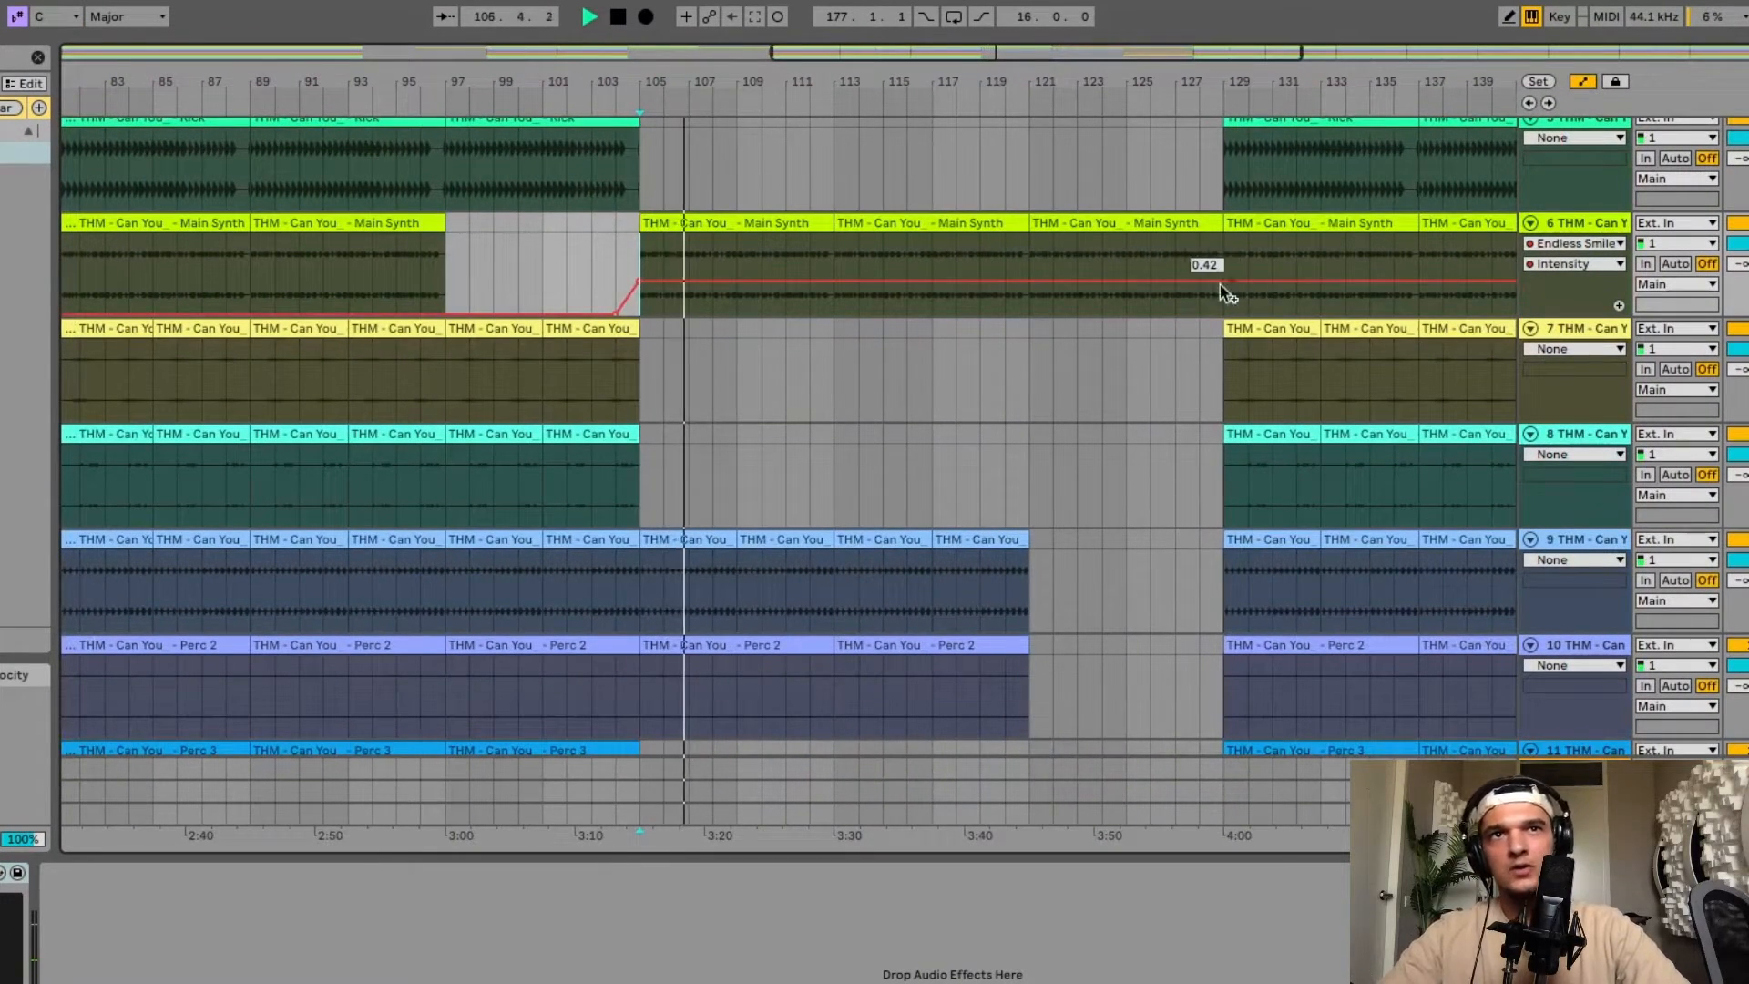
mouse_move(1223, 282)
mouse_down()
mouse_move(1222, 265)
mouse_move(1262, 268)
mouse_move(1261, 314)
mouse_move(1223, 314)
mouse_up()
click(1168, 291)
key(space)
key(space)
key(minus)
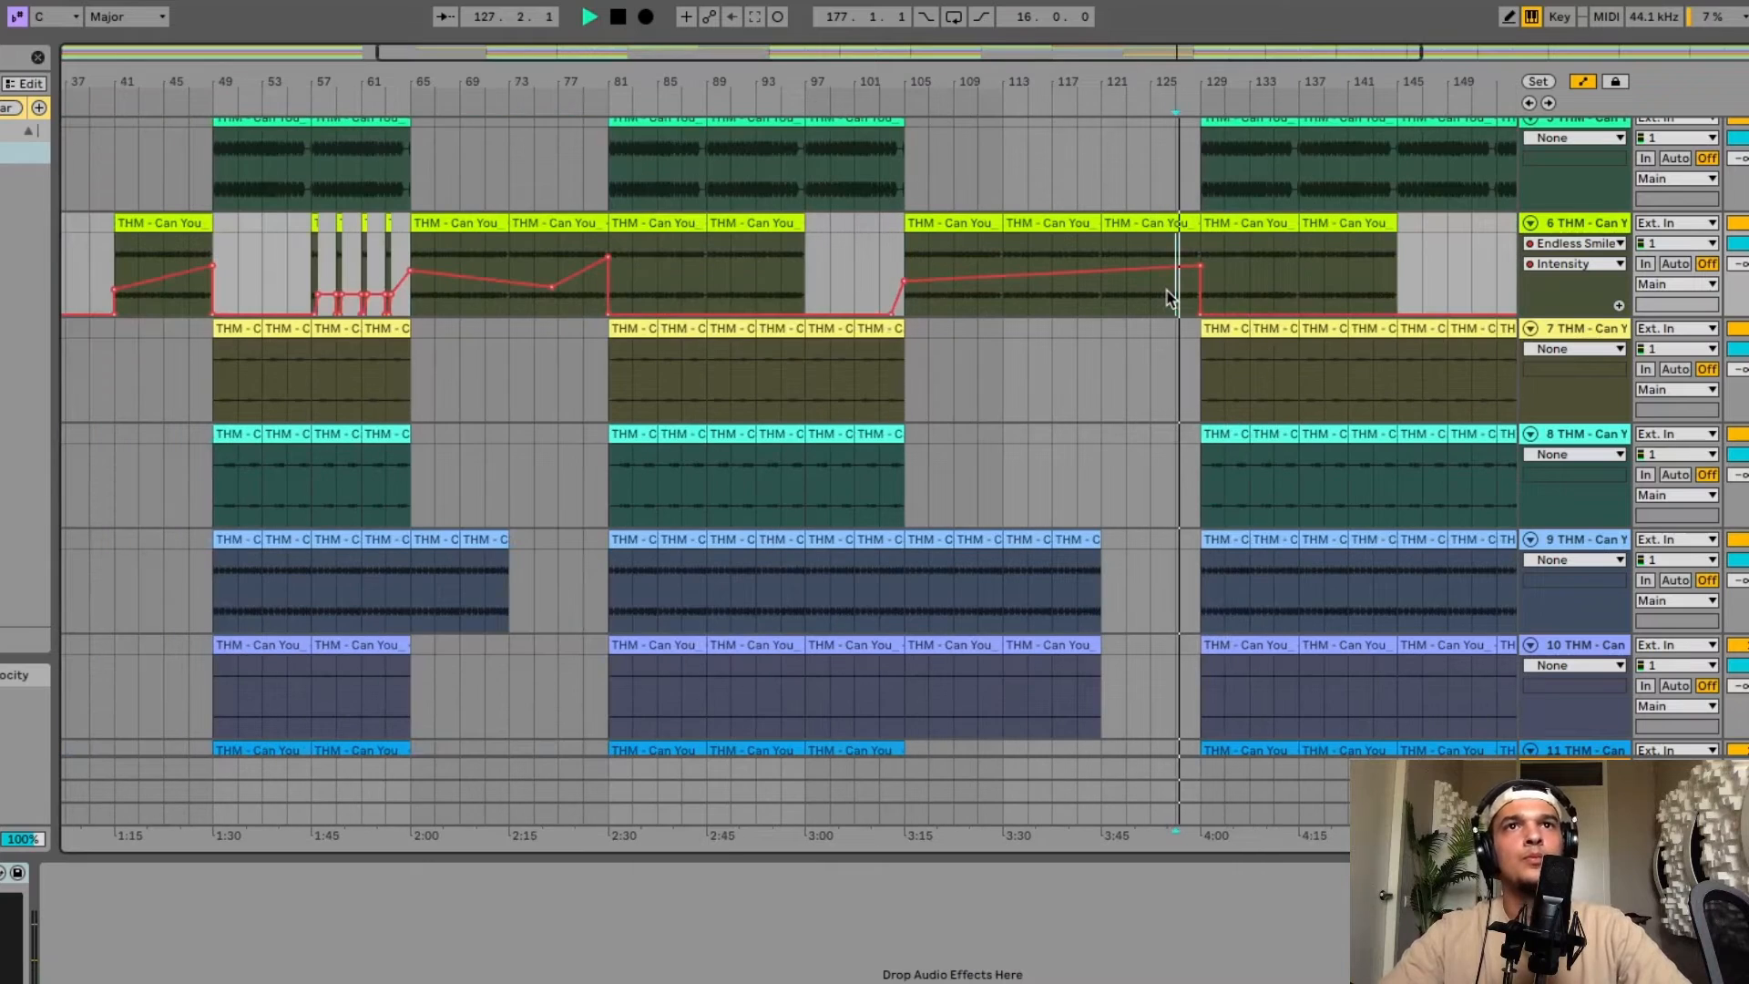
key(plus)
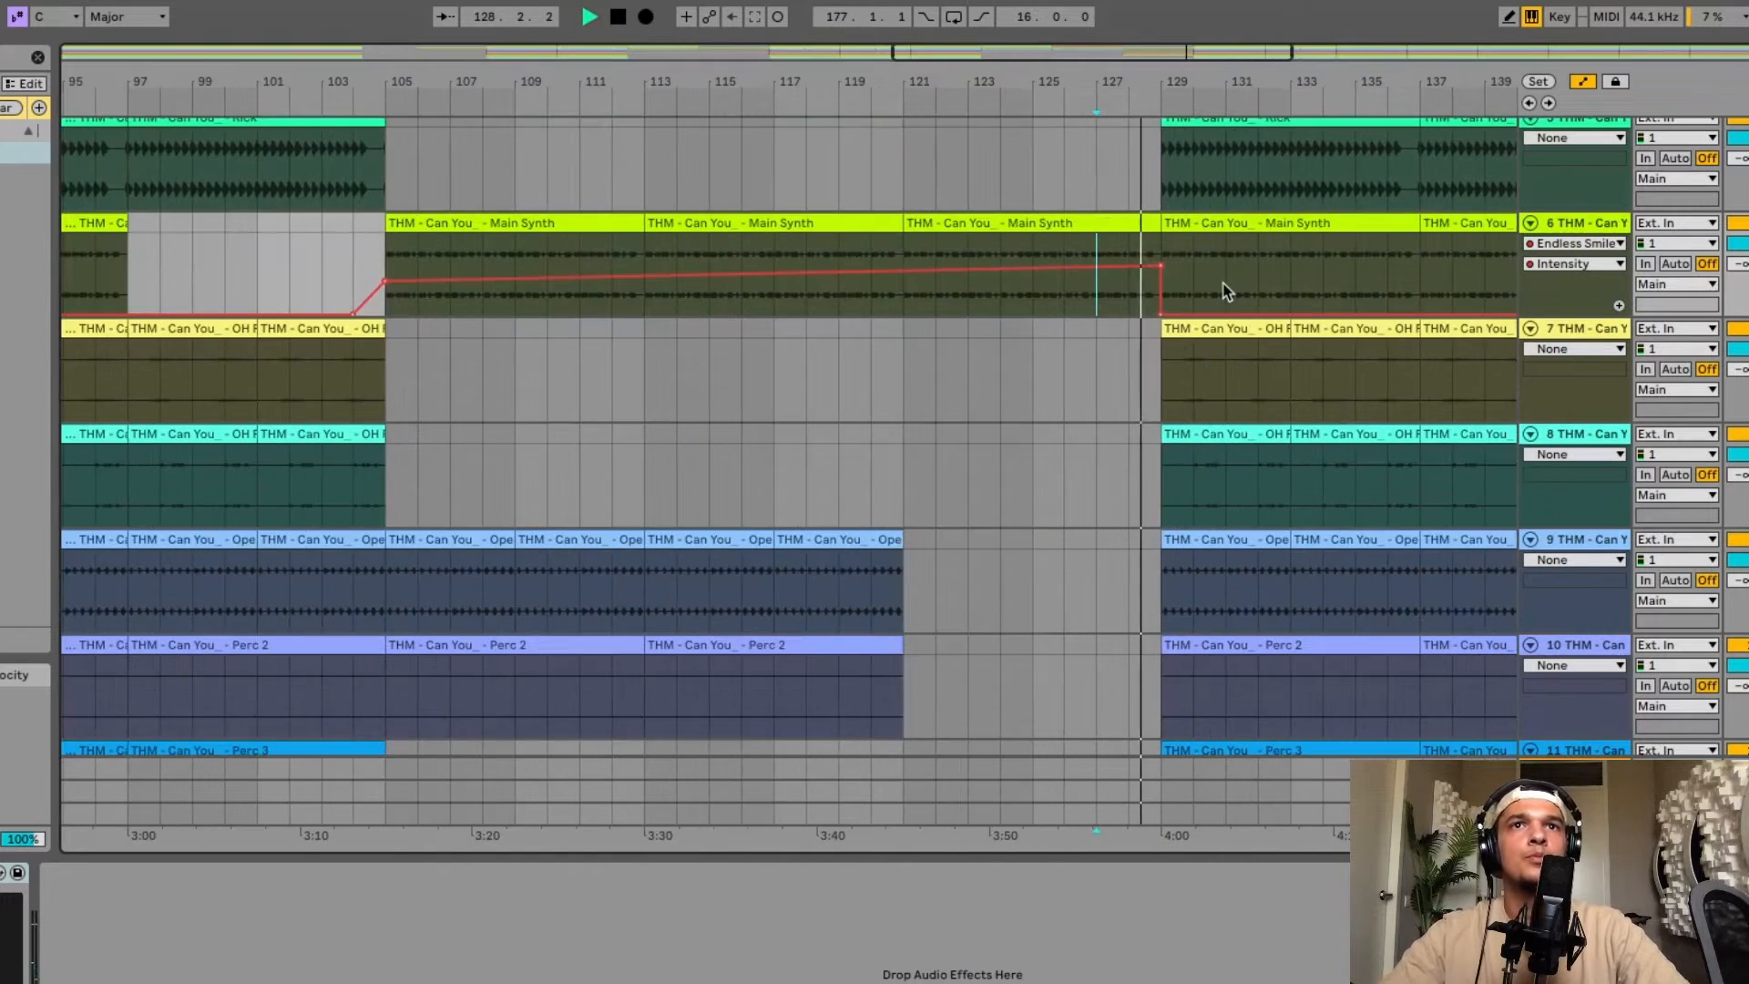
key(plus)
scroll(1223, 283, right, 6)
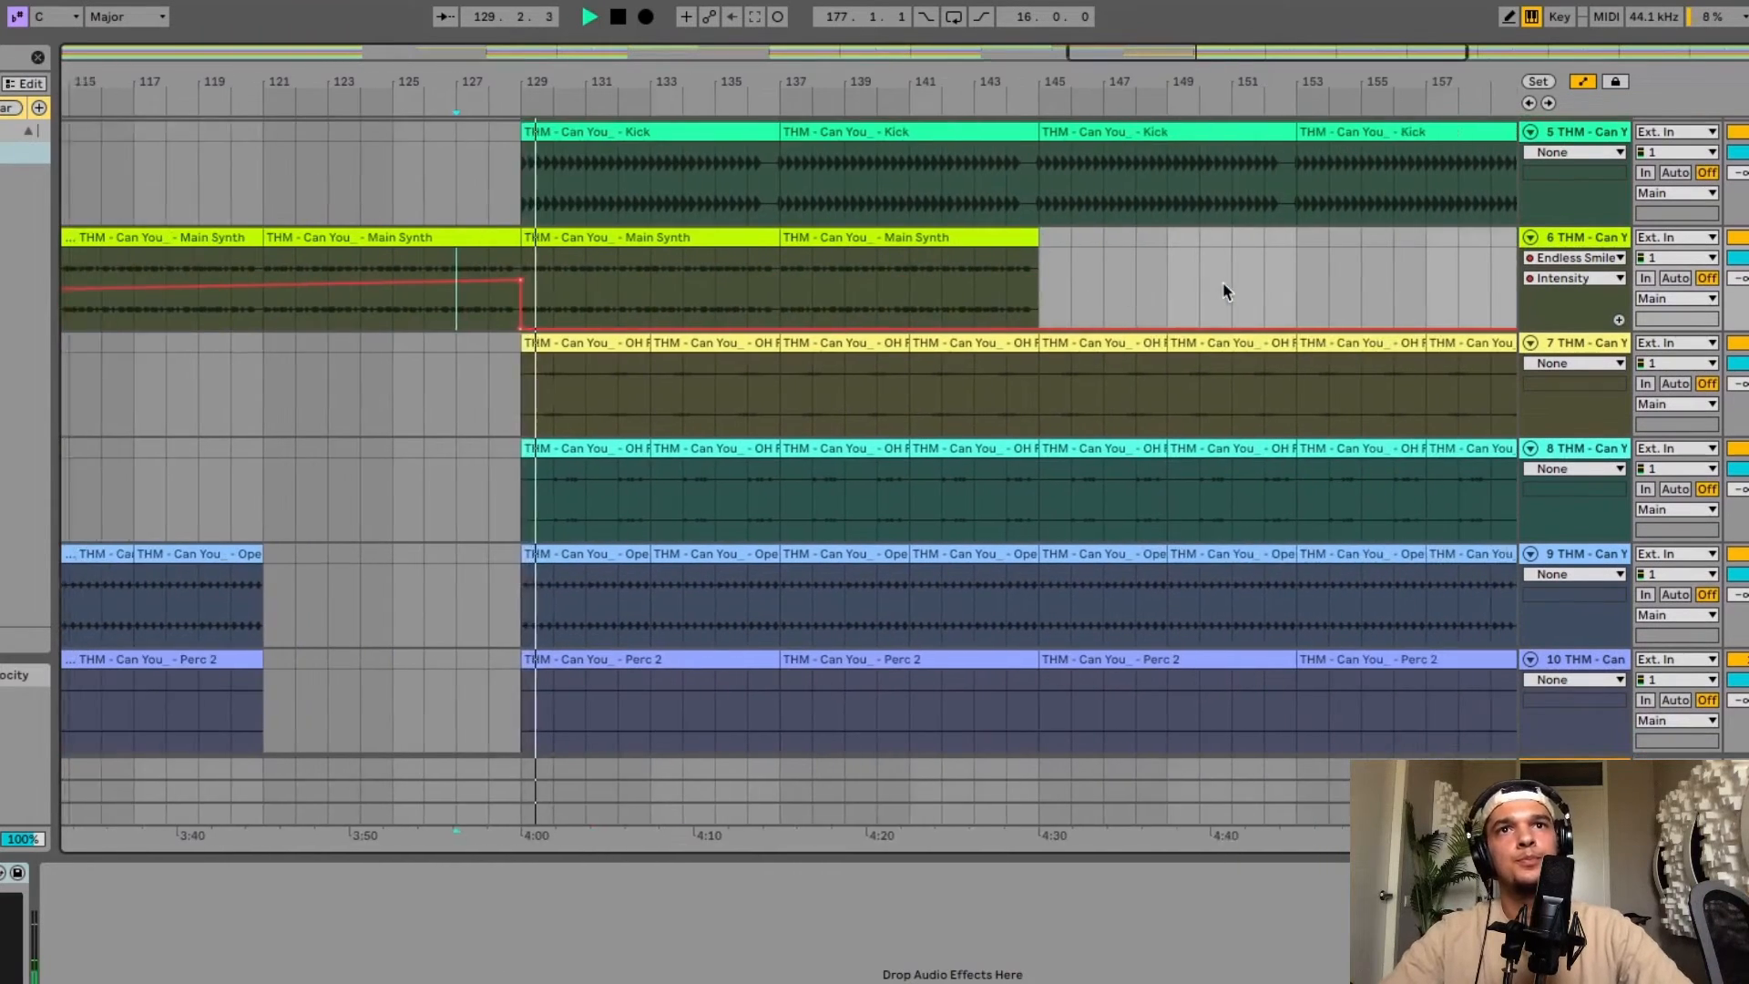
scroll(927, 312, down, 5)
scroll(927, 315, down, 5)
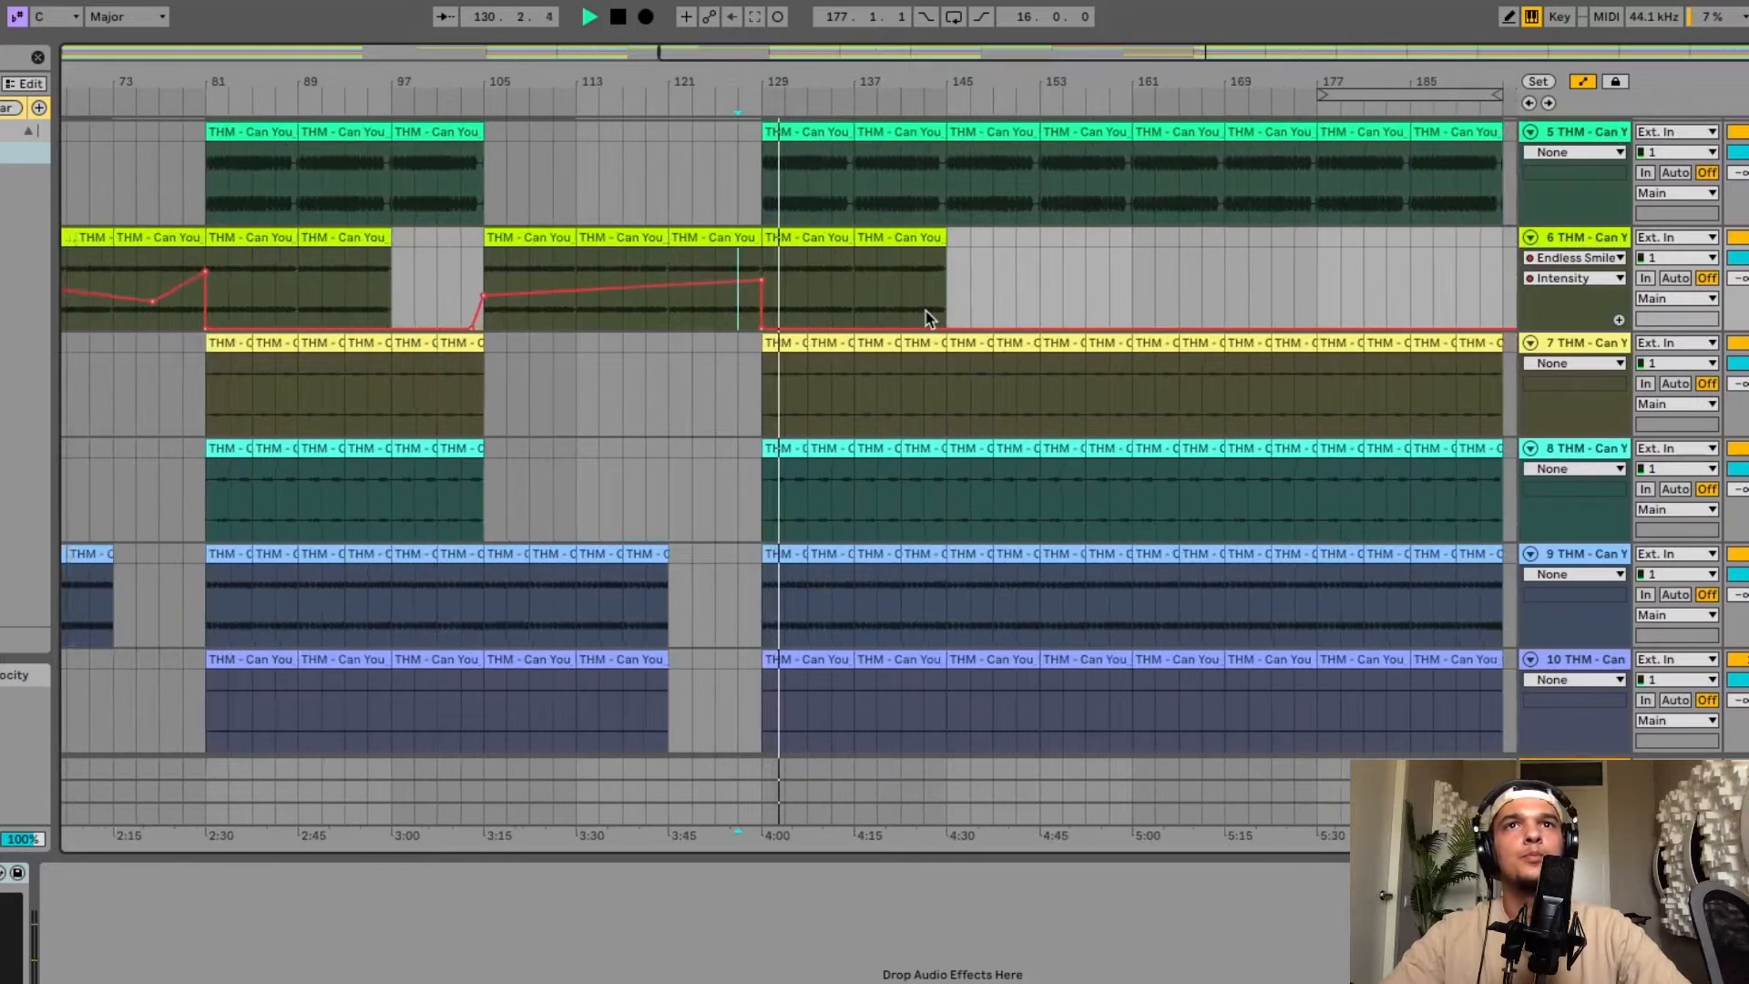
drag(1098, 310, 1090, 300)
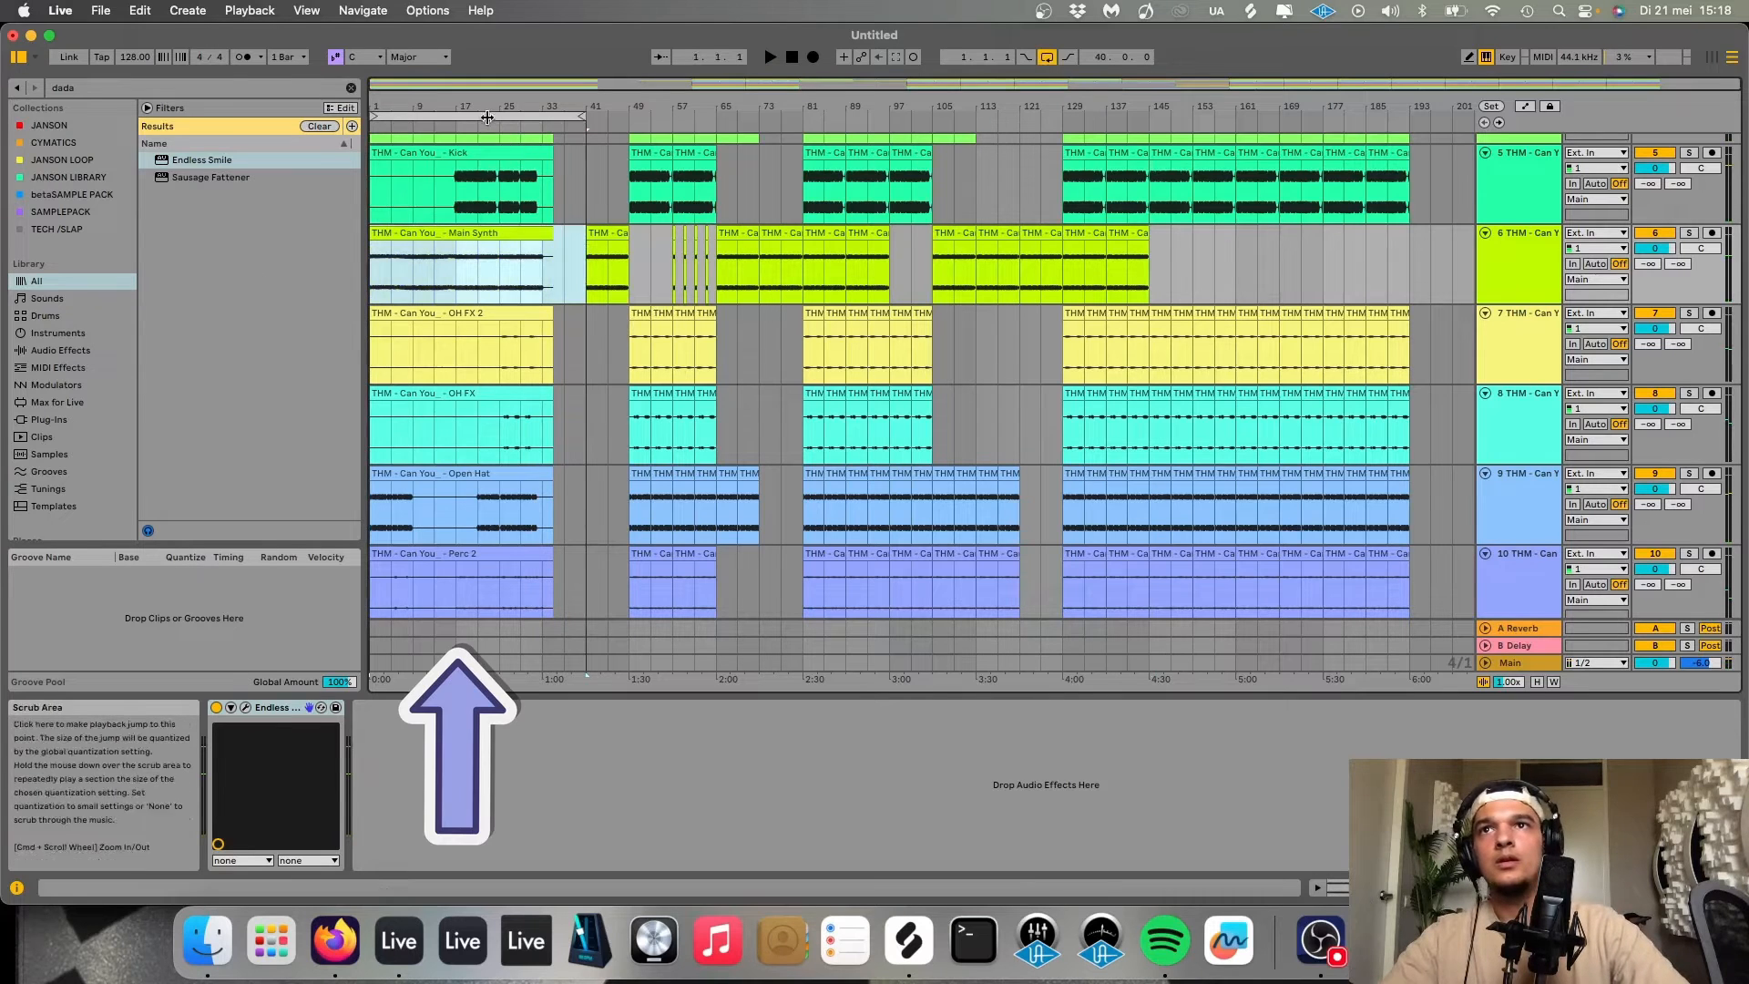
Delete the intro clips spanning bars 1 to 33 across all tracks.
click(488, 118)
key(Delete)
Loop the final kick clip around bar 185 and start playback.
drag(631, 190, 721, 191)
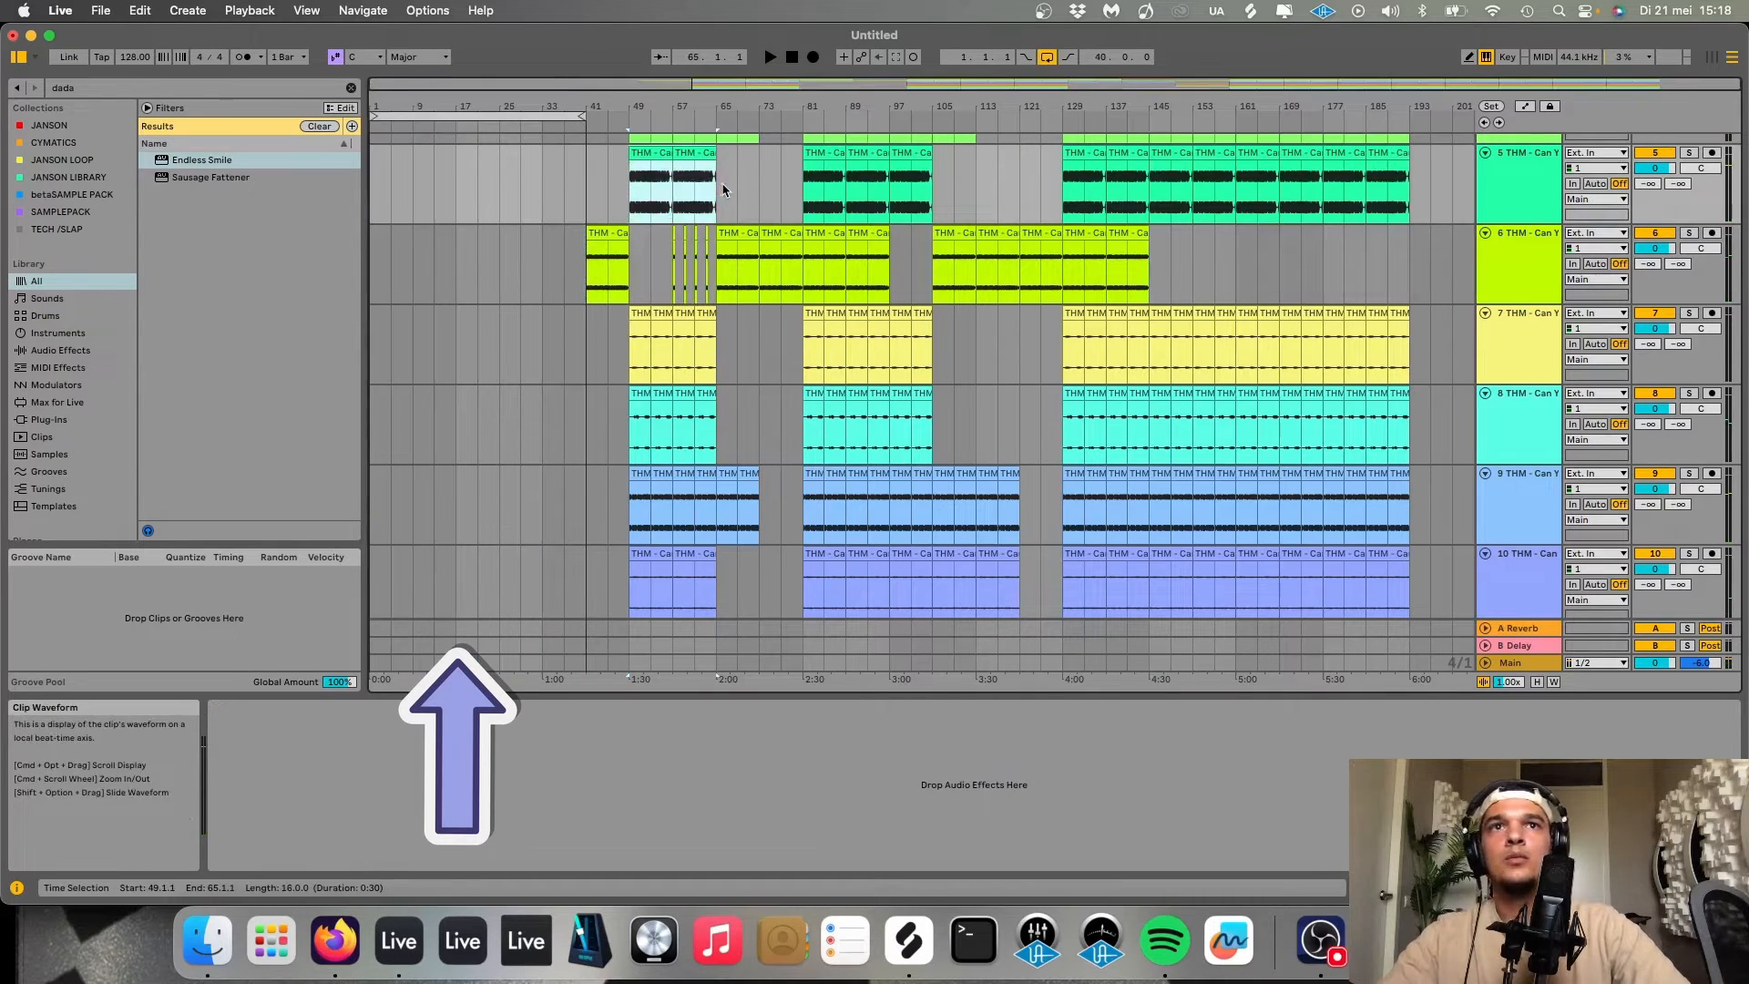
click(1389, 188)
key(space)
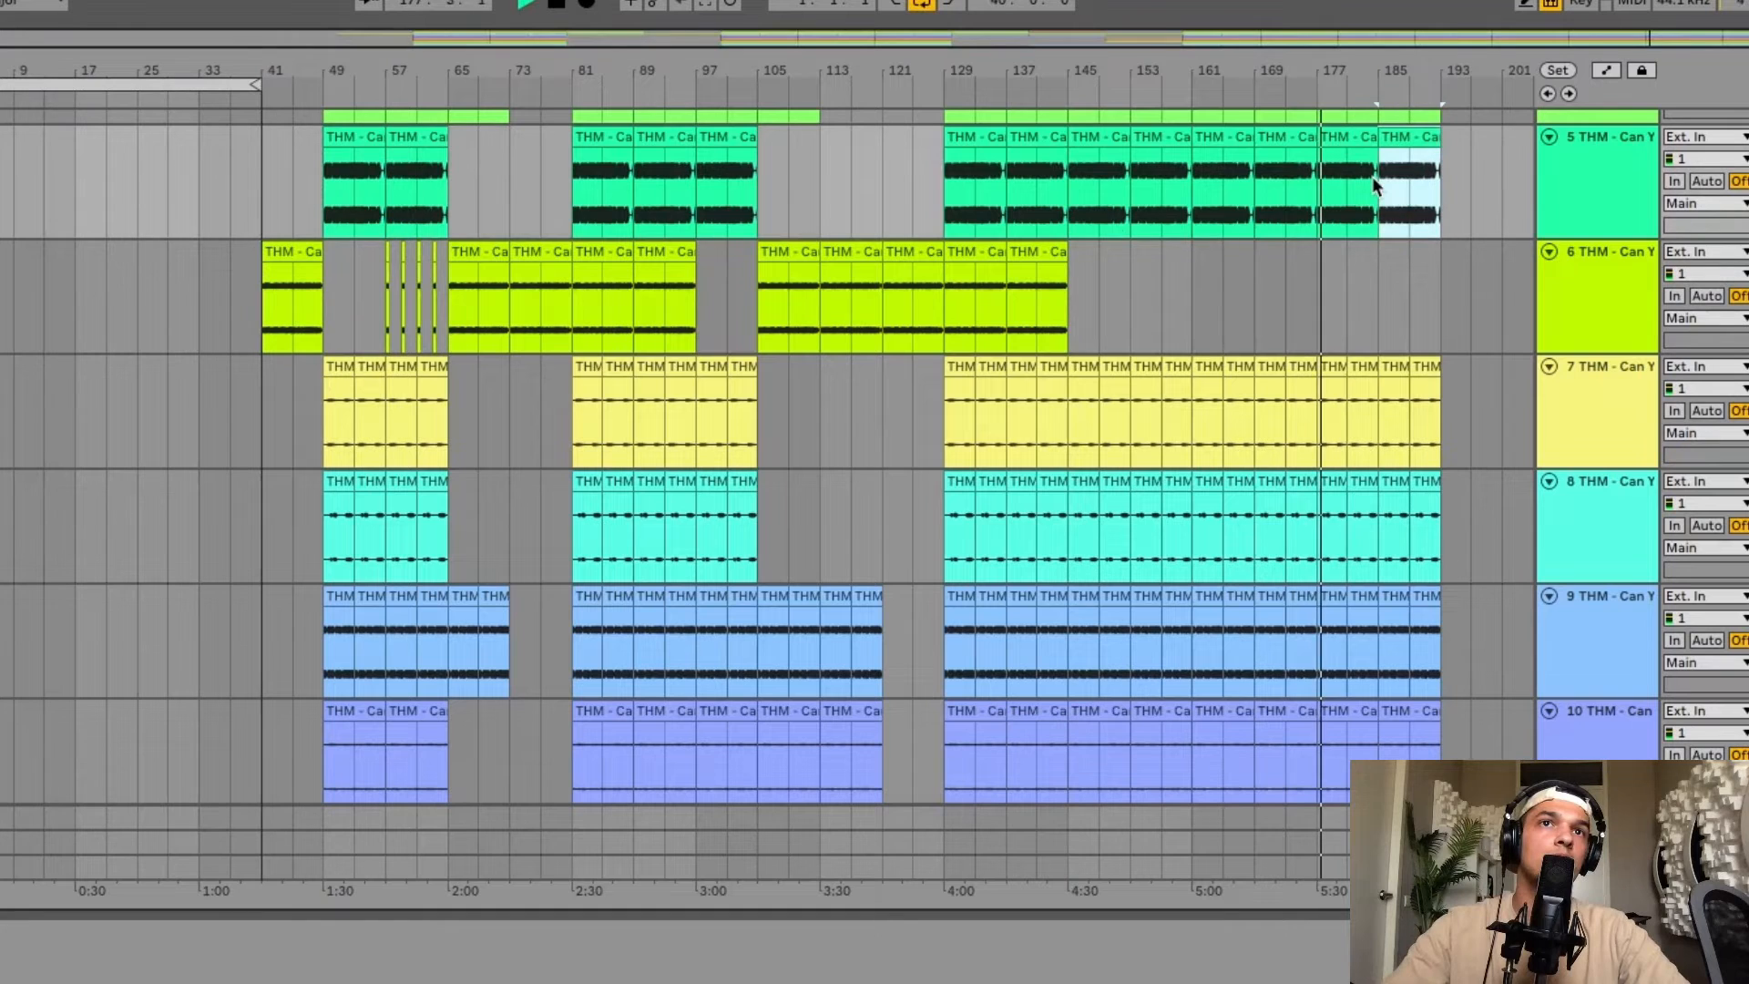
key(ctrl+l)
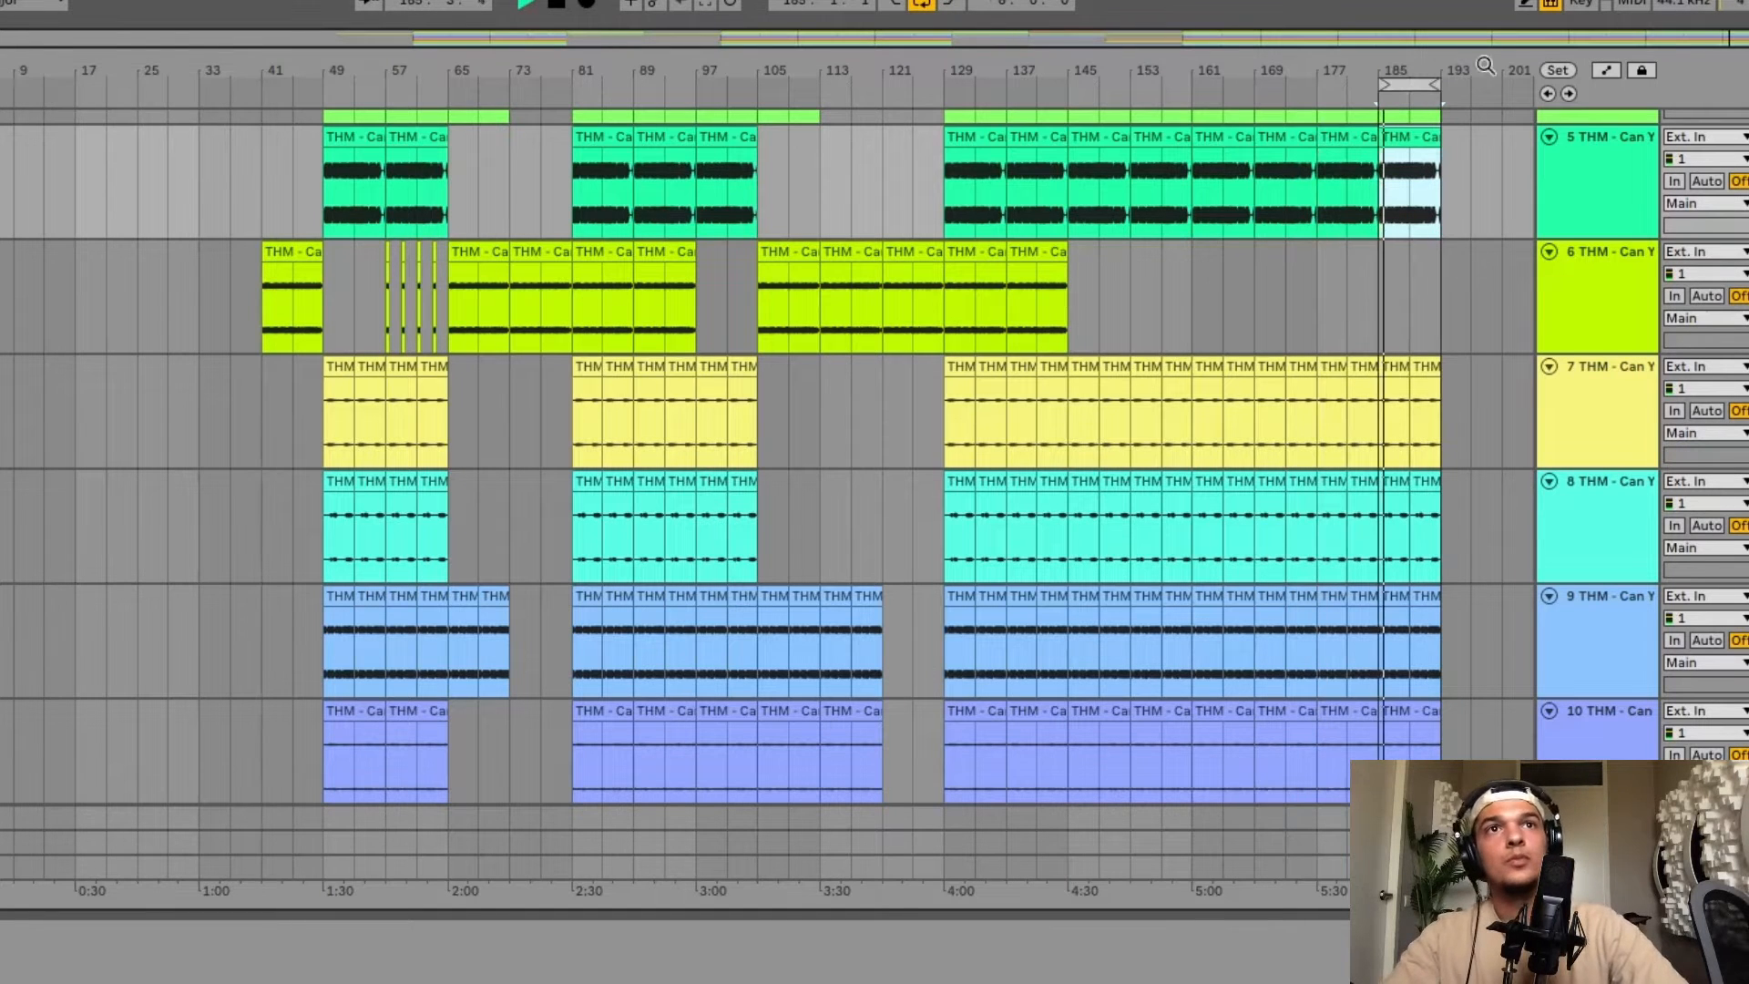
Move the loop to the start of the song and paste the copied clips twice, filling bars 1 to 17.
click(1403, 83)
drag(1404, 84, 0, 82)
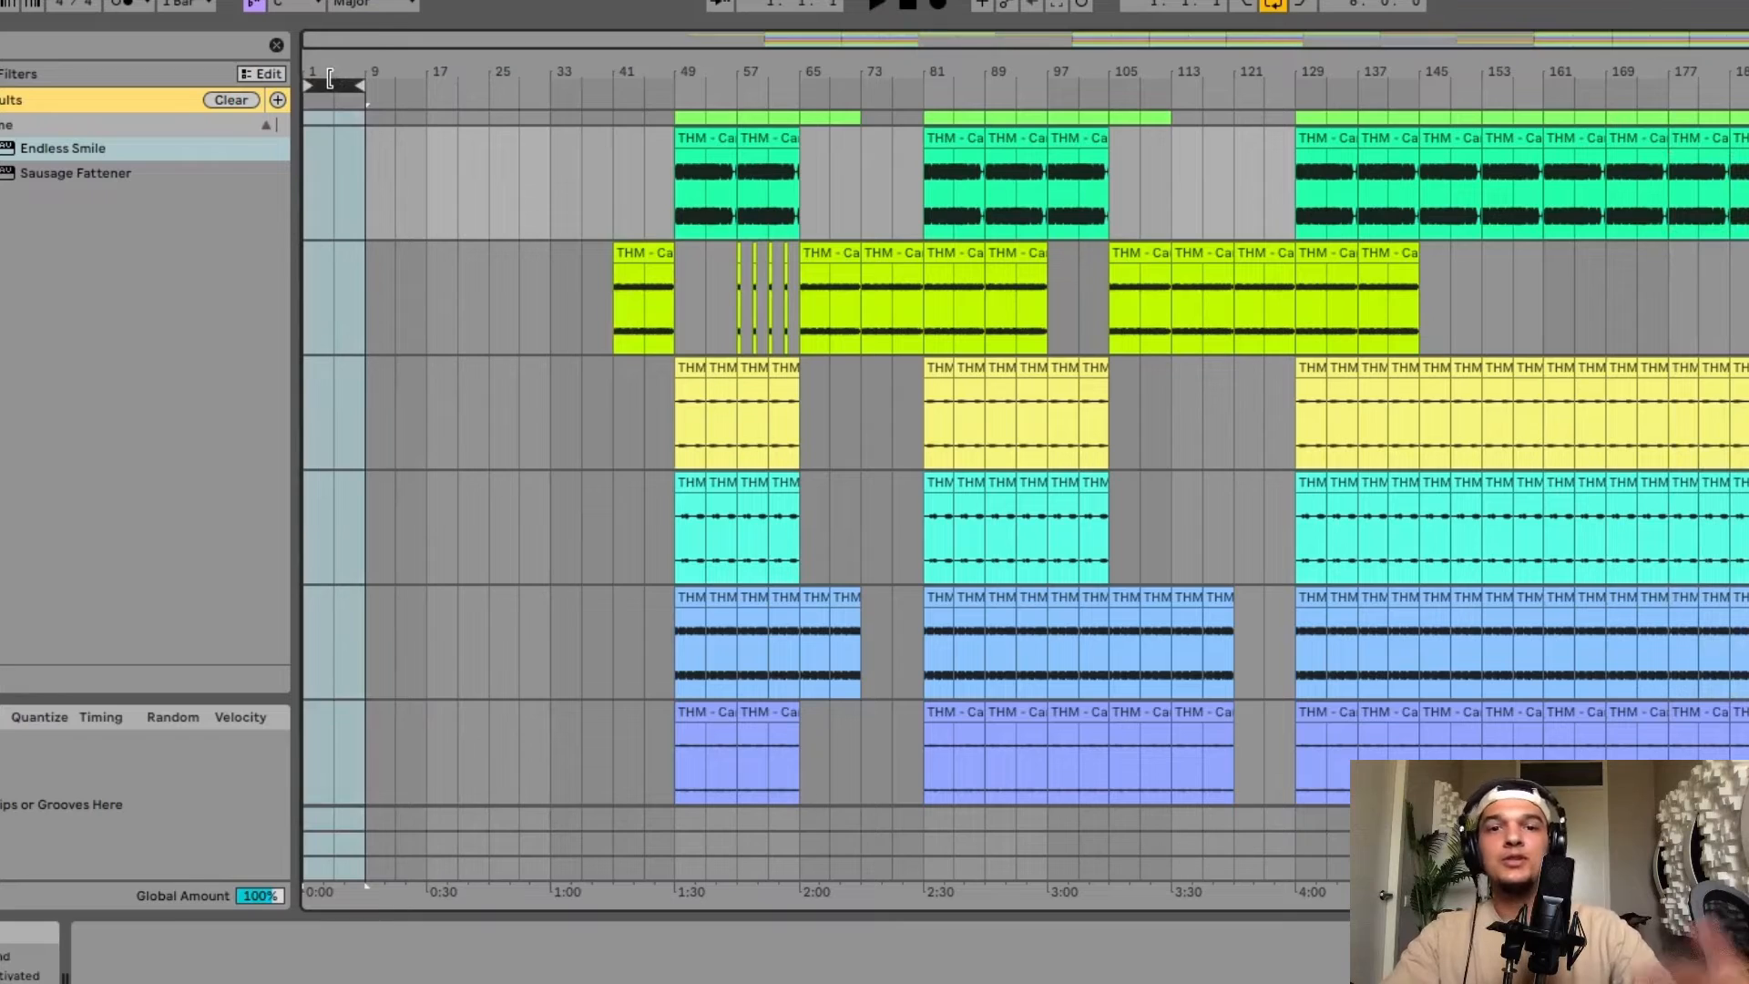
key(ctrl+v)
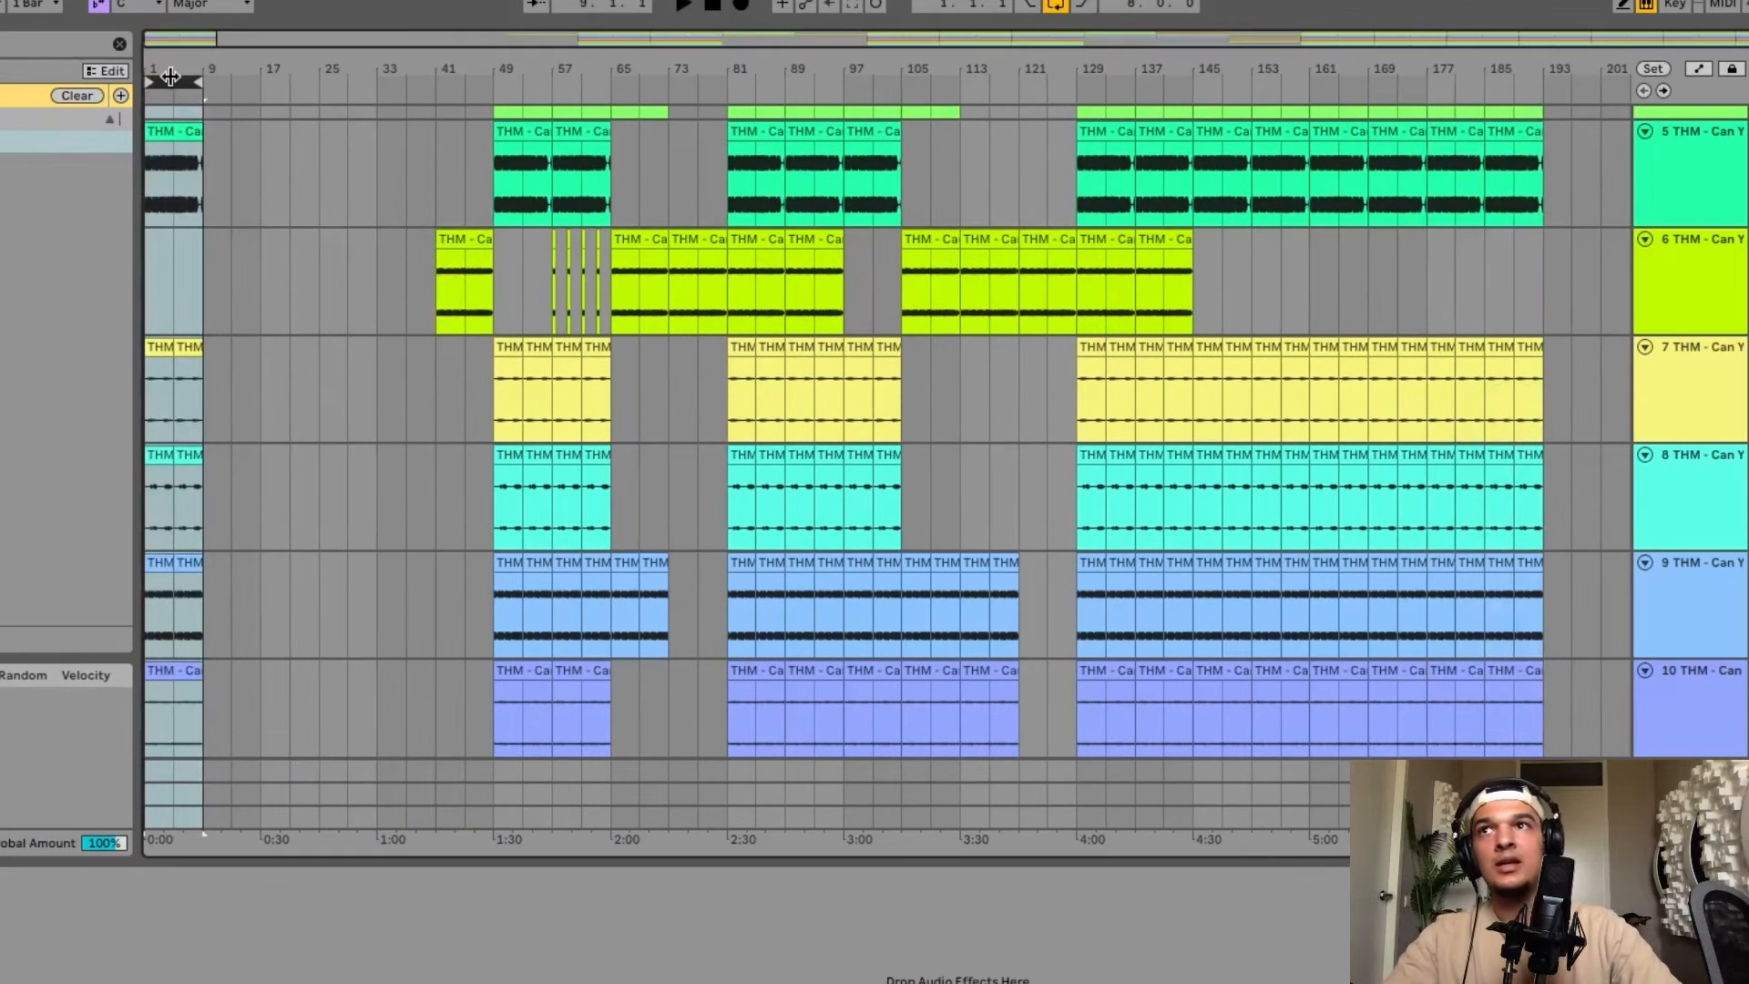
key(ctrl+v)
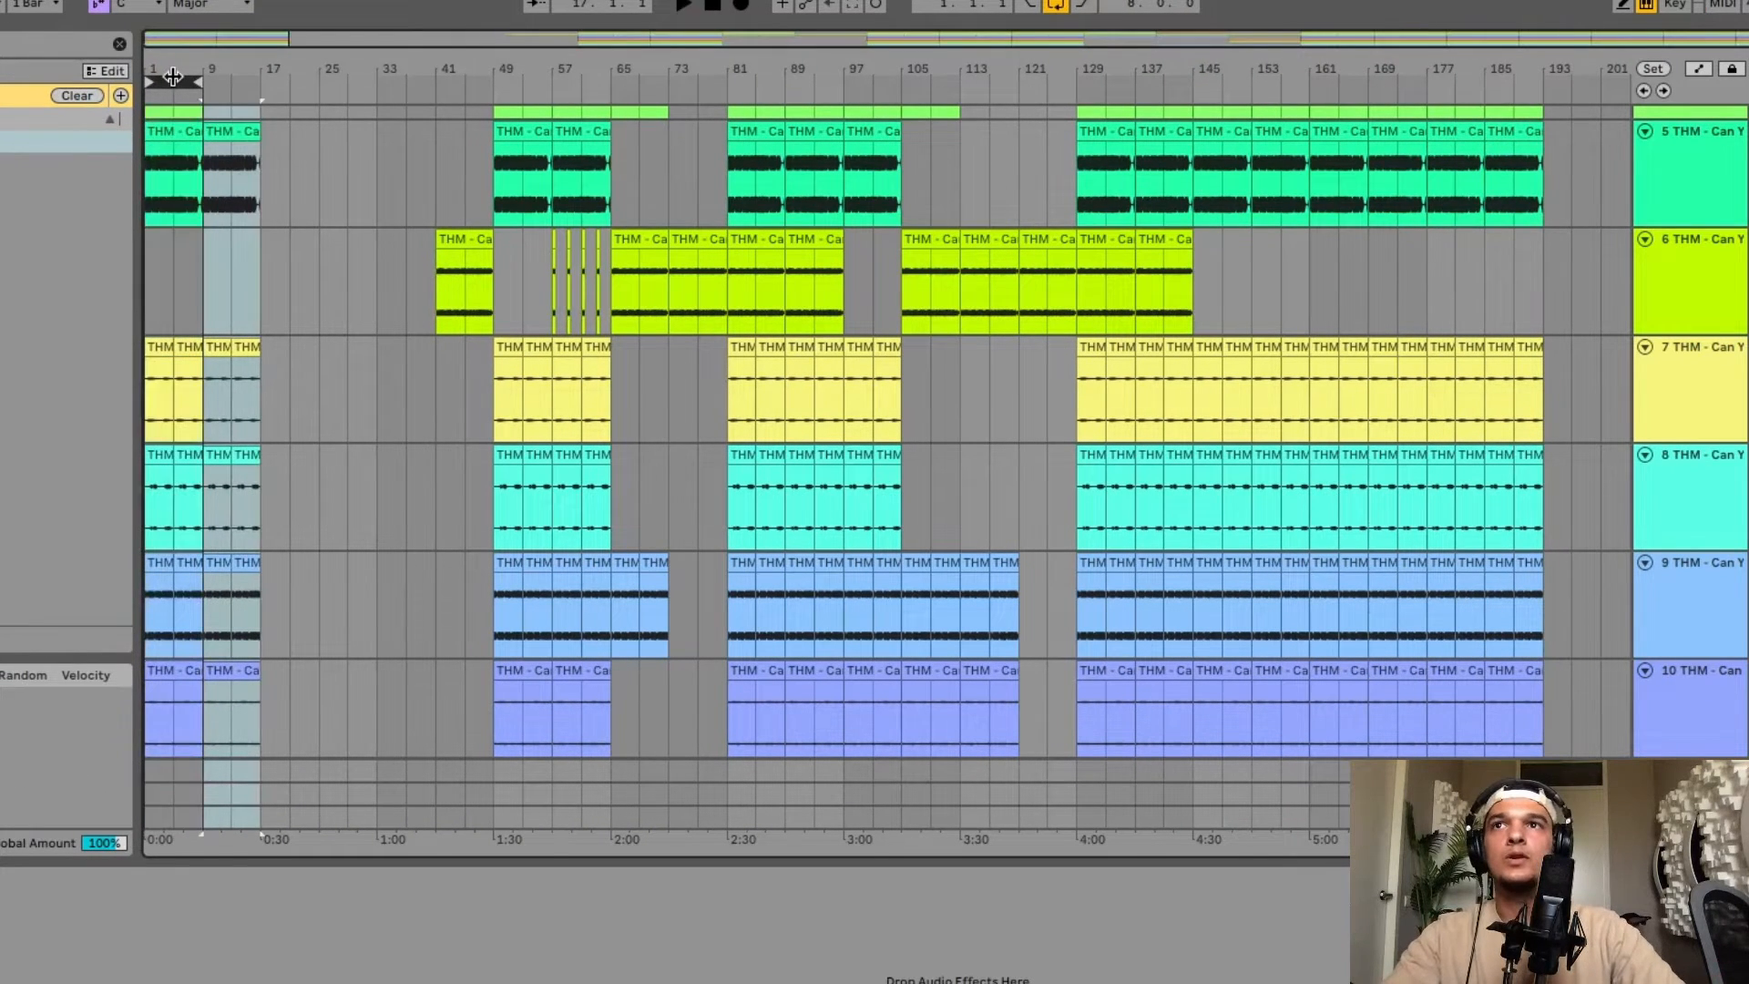
Loop bars 161 to 177 on the kick track and play them.
drag(1309, 187, 1466, 176)
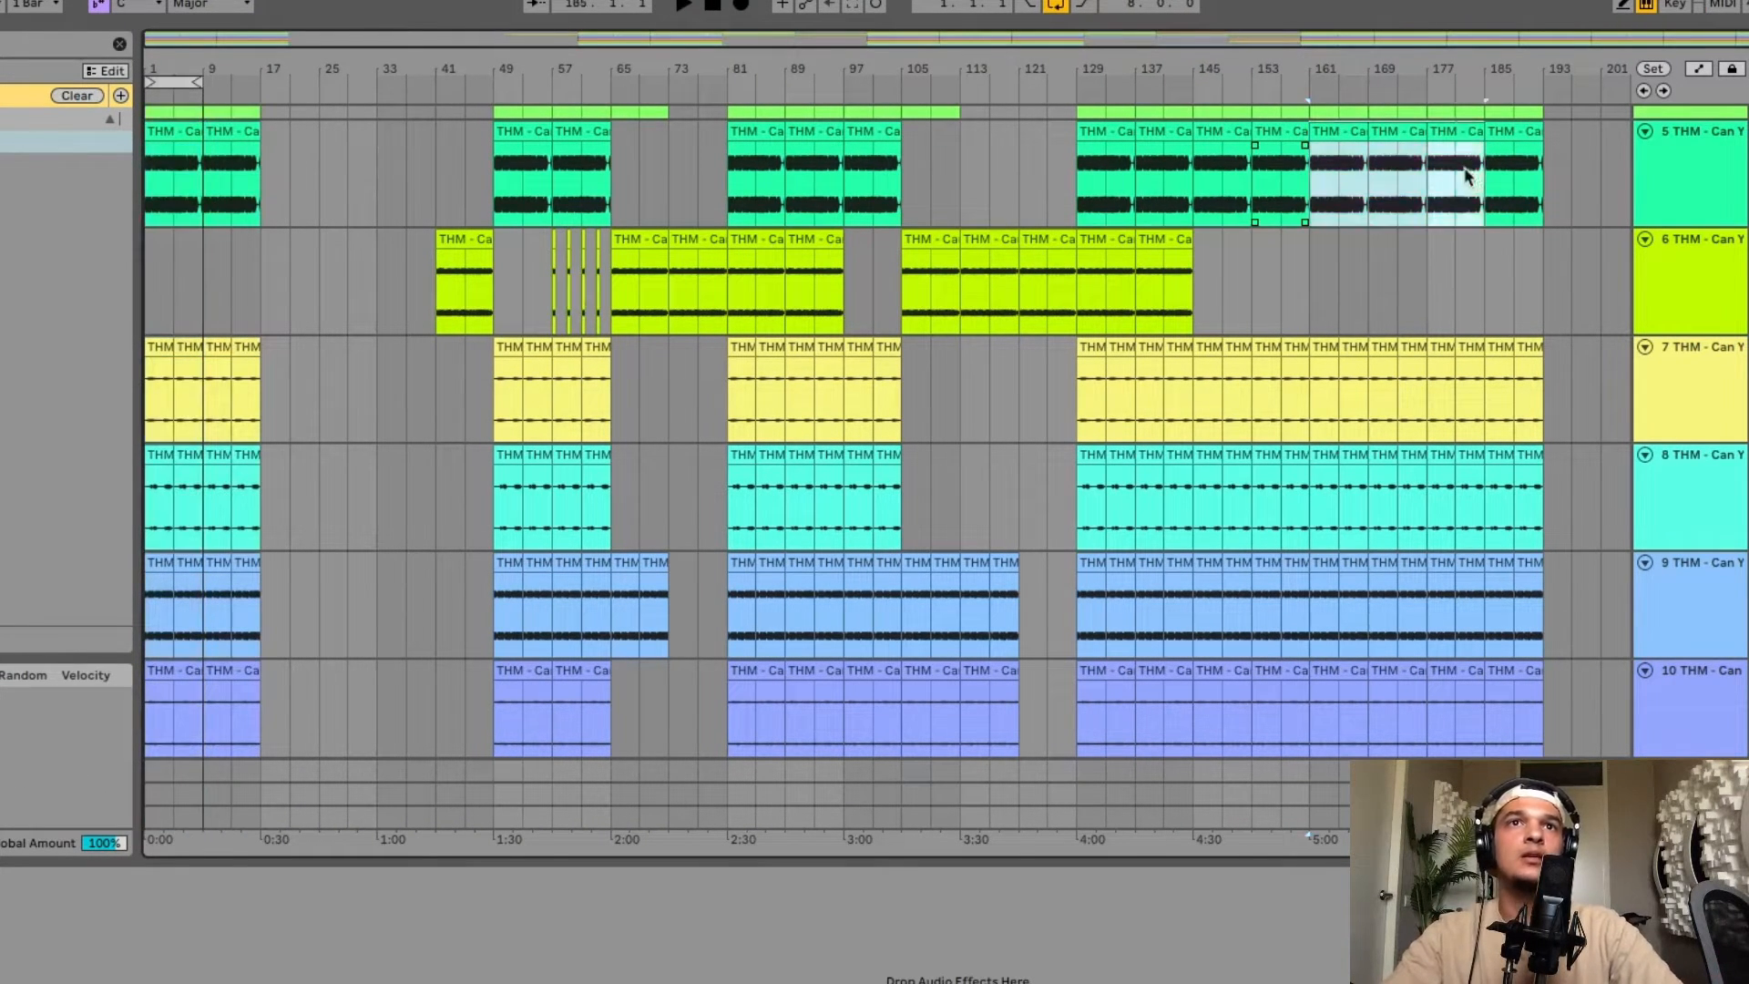
key(ctrl+l)
key(space)
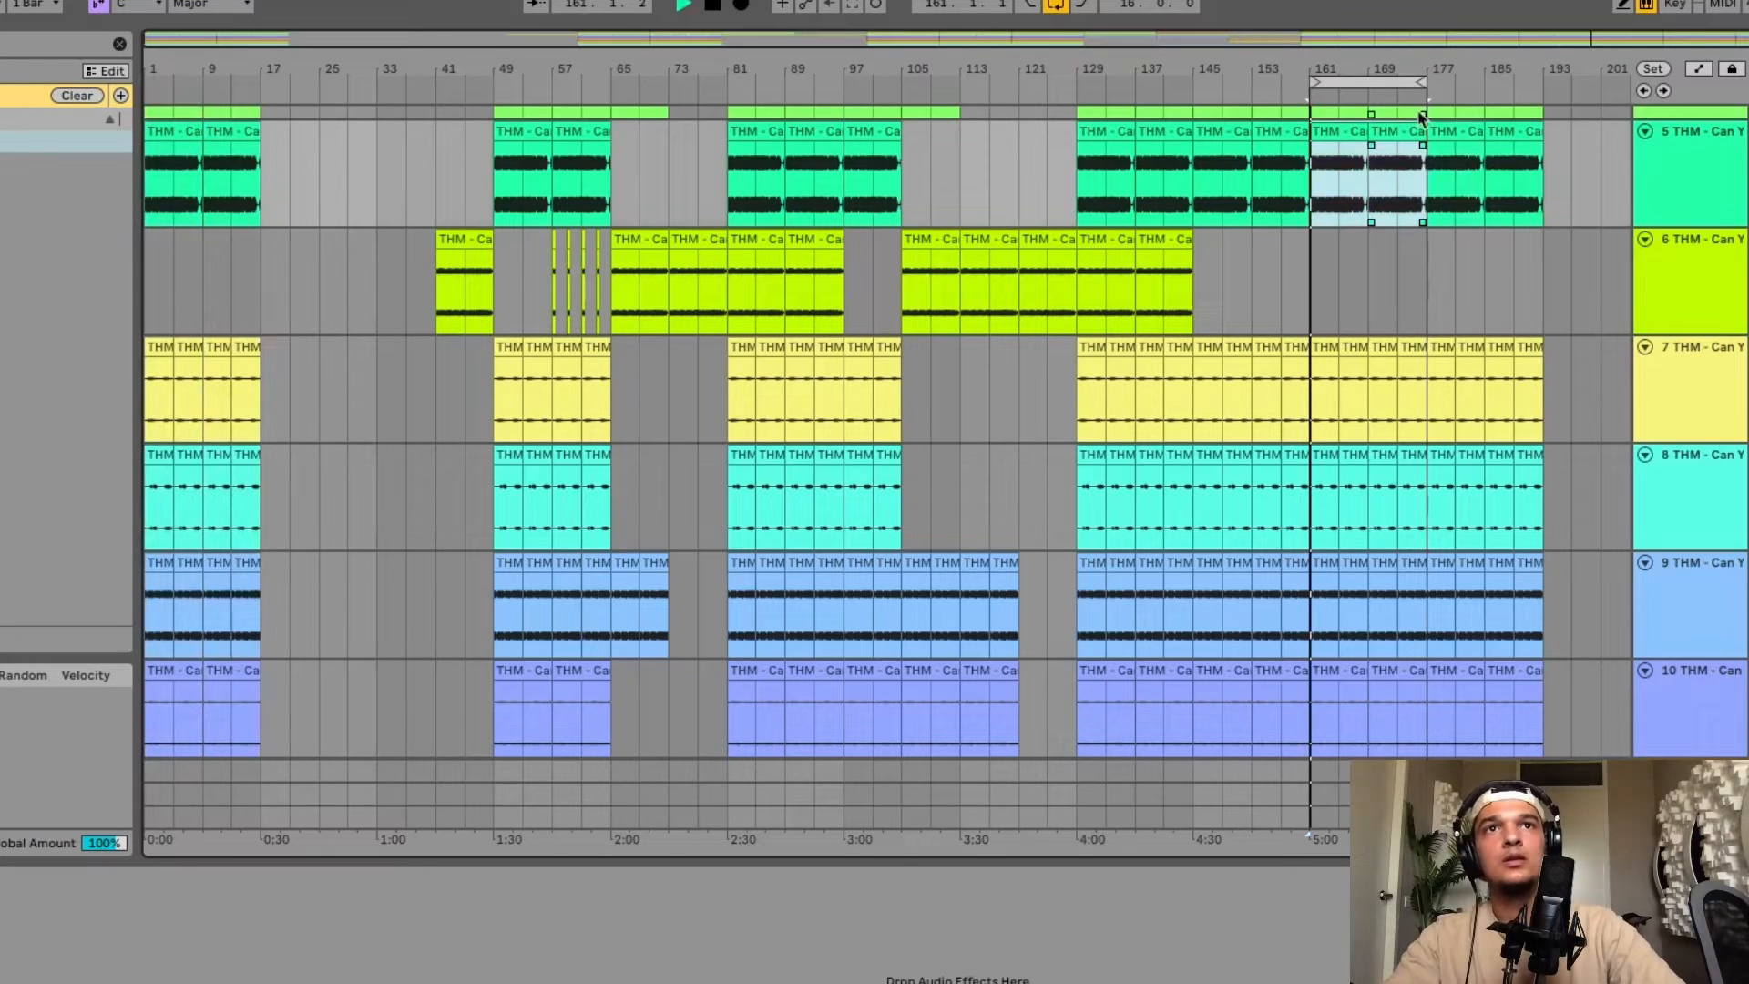
Shift the loop region back toward the intro and undo the last two edits.
click(1383, 83)
key(Left)
key(Left)
key(Left)
key(Left)
key(Left)
key(Left)
key(Left)
key(Left)
key(Left)
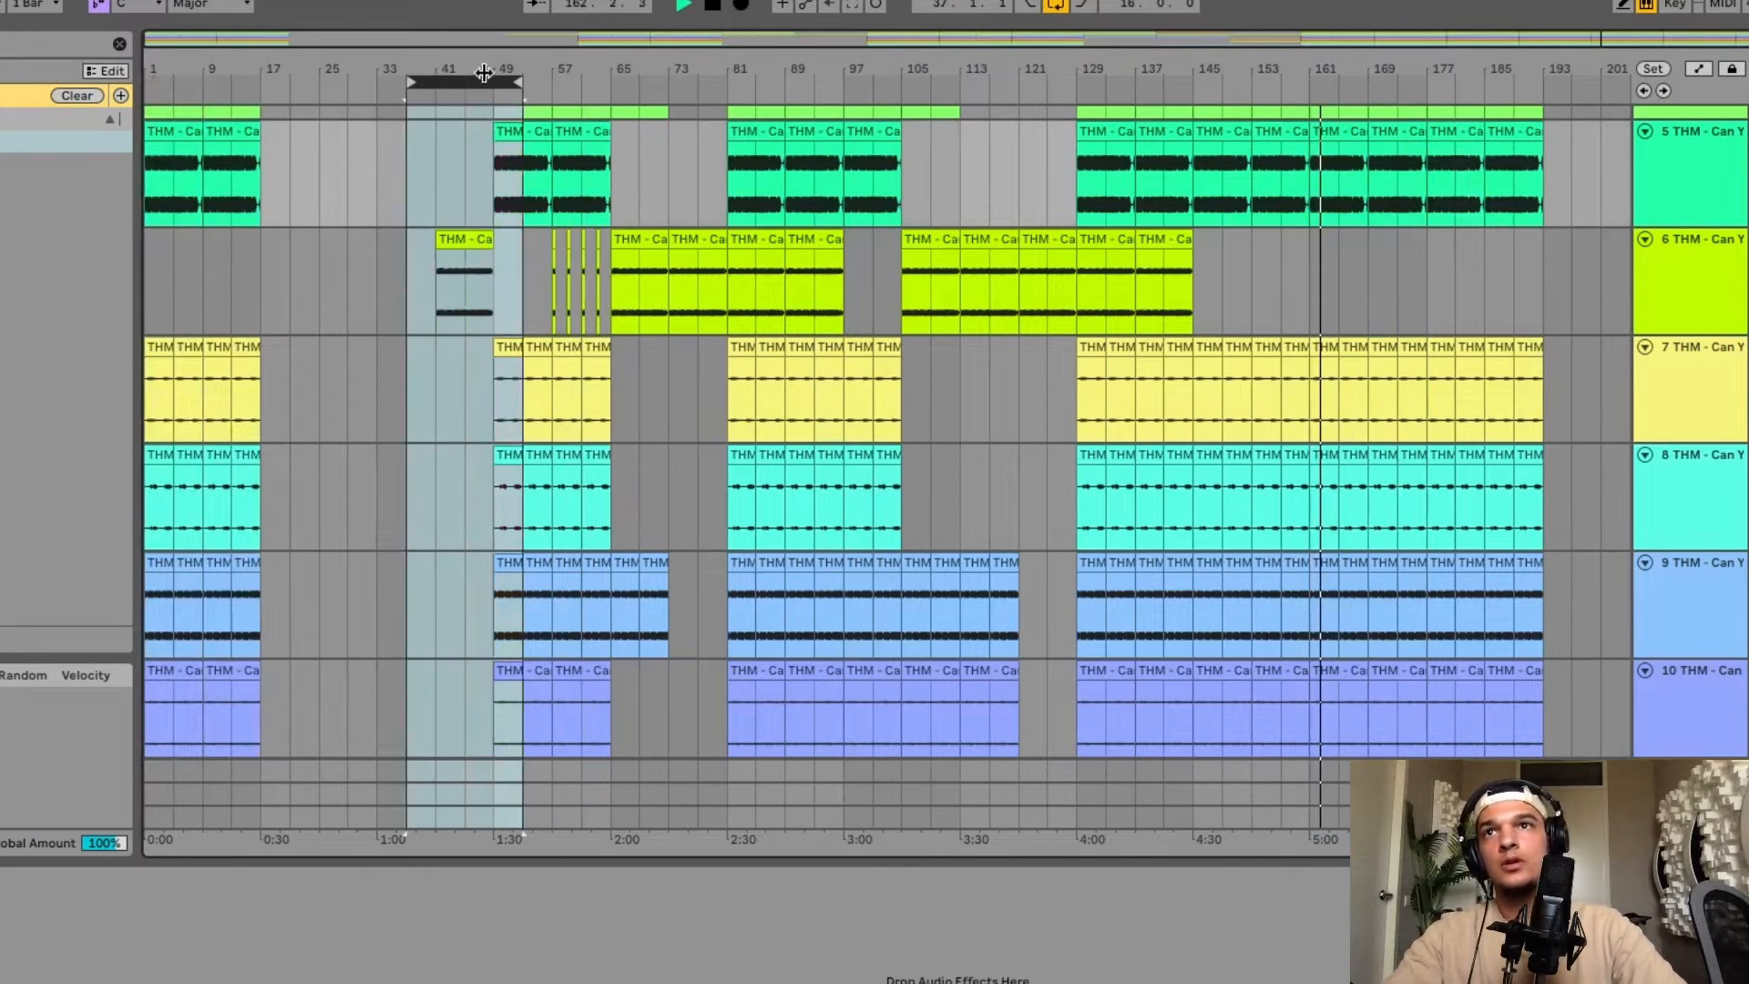
key(ctrl+z)
key(ctrl+z)
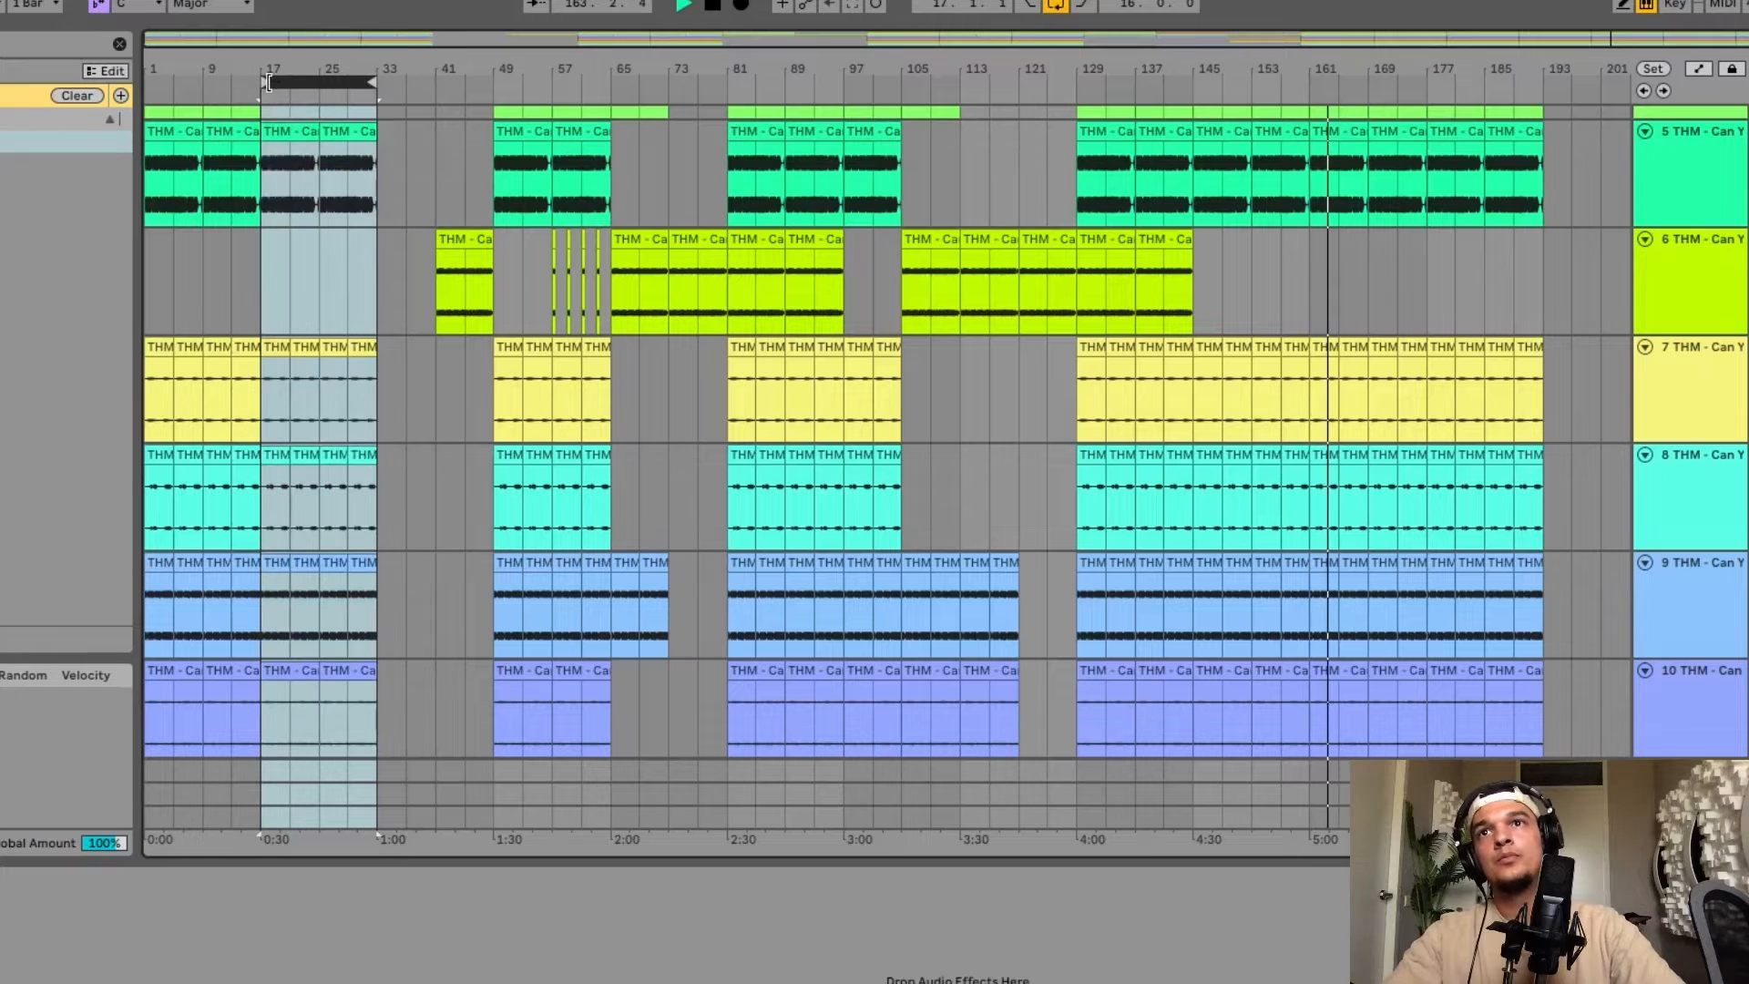
Stop playback and paste the copied clip onto the Main Synth track just before bar 33.
scroll(227, 291, up, 3)
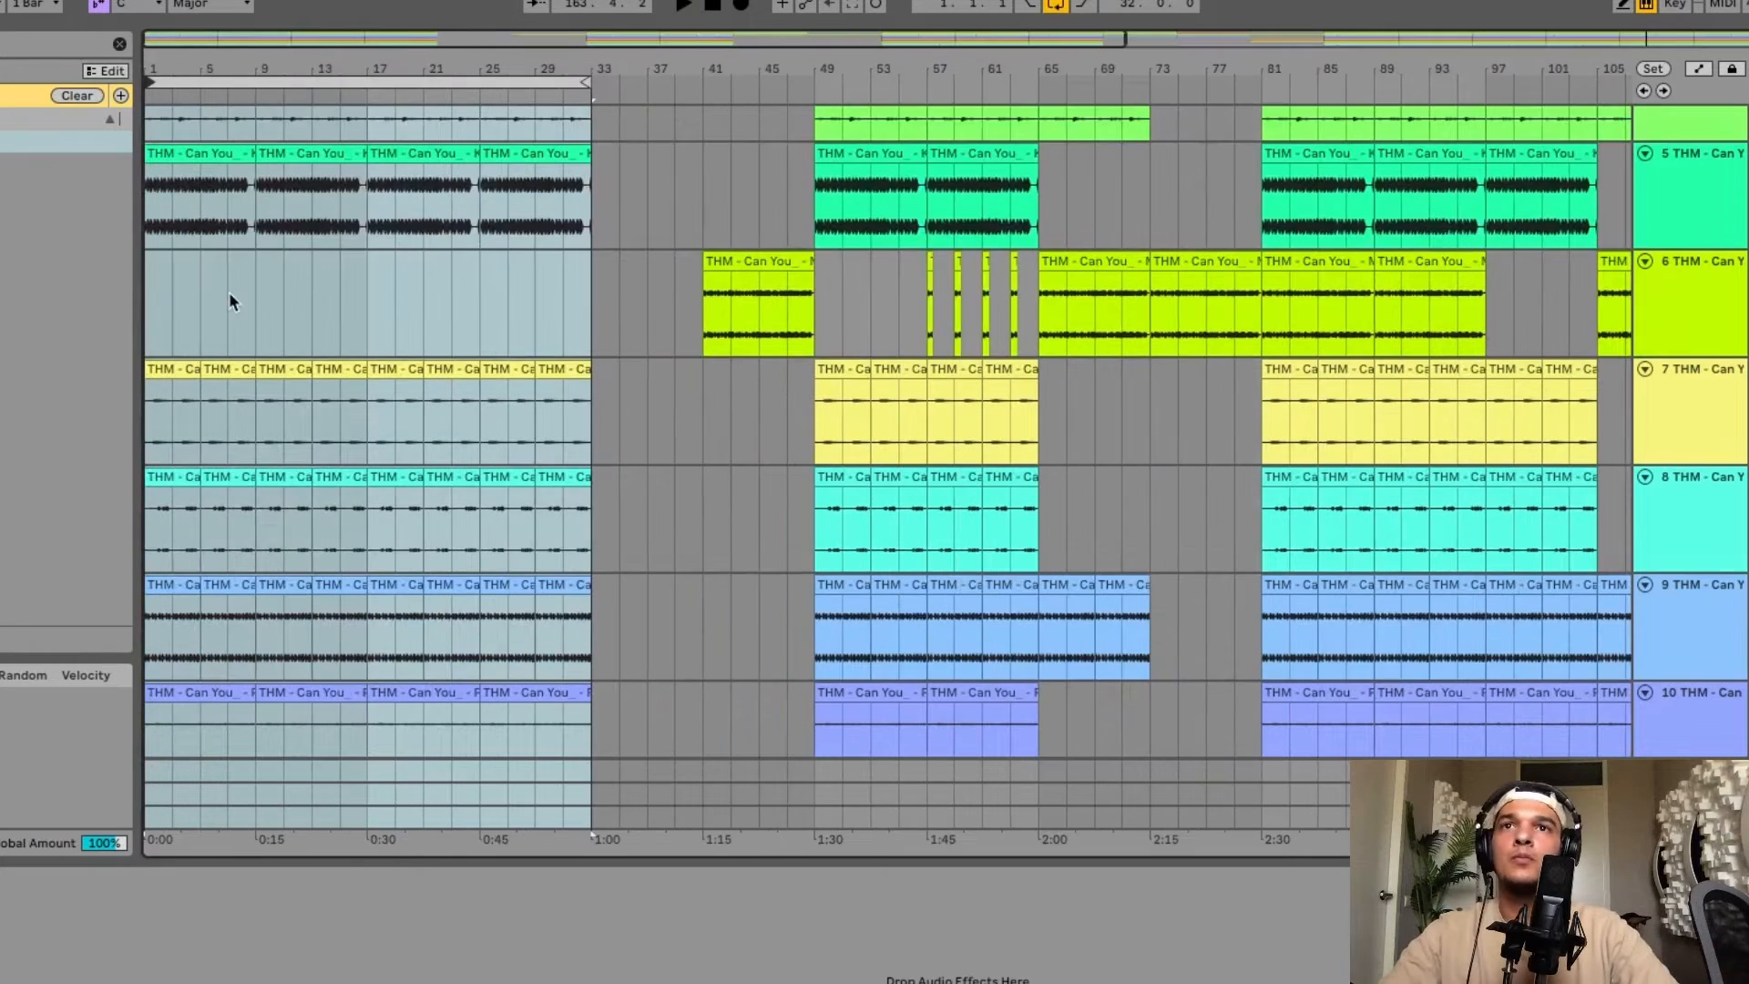
key(space)
scroll(227, 292, up, 5)
scroll(228, 292, down, 4)
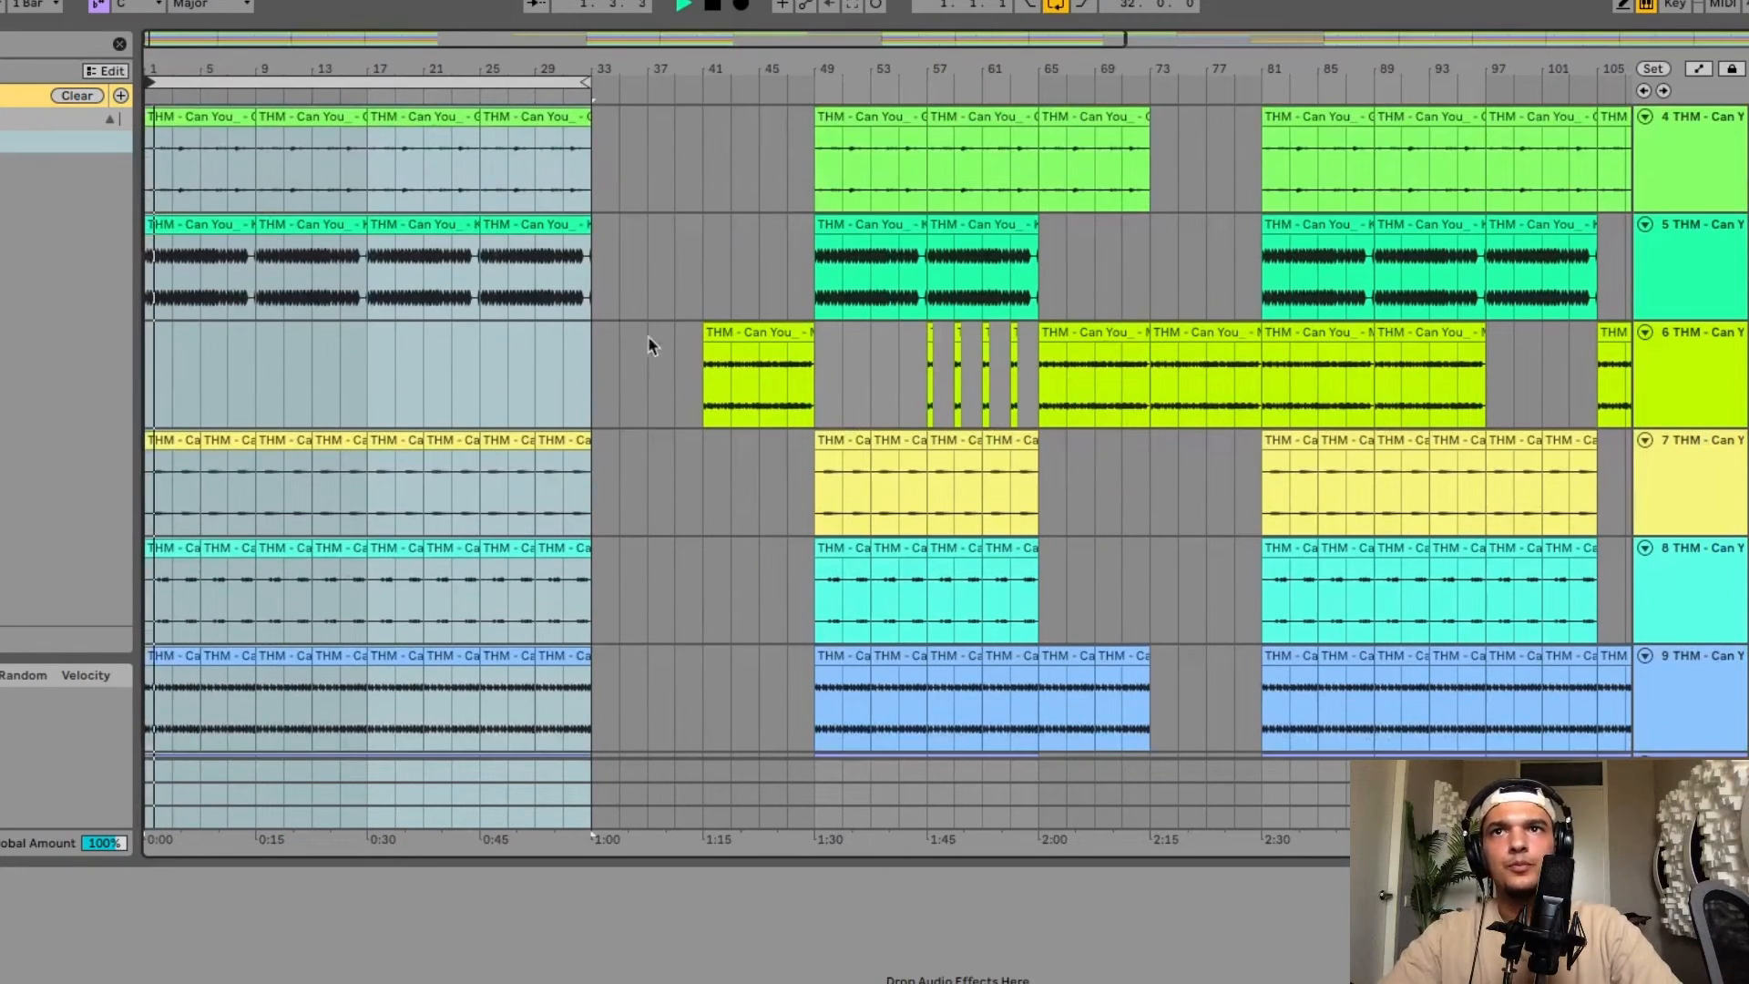
click(572, 360)
click(565, 358)
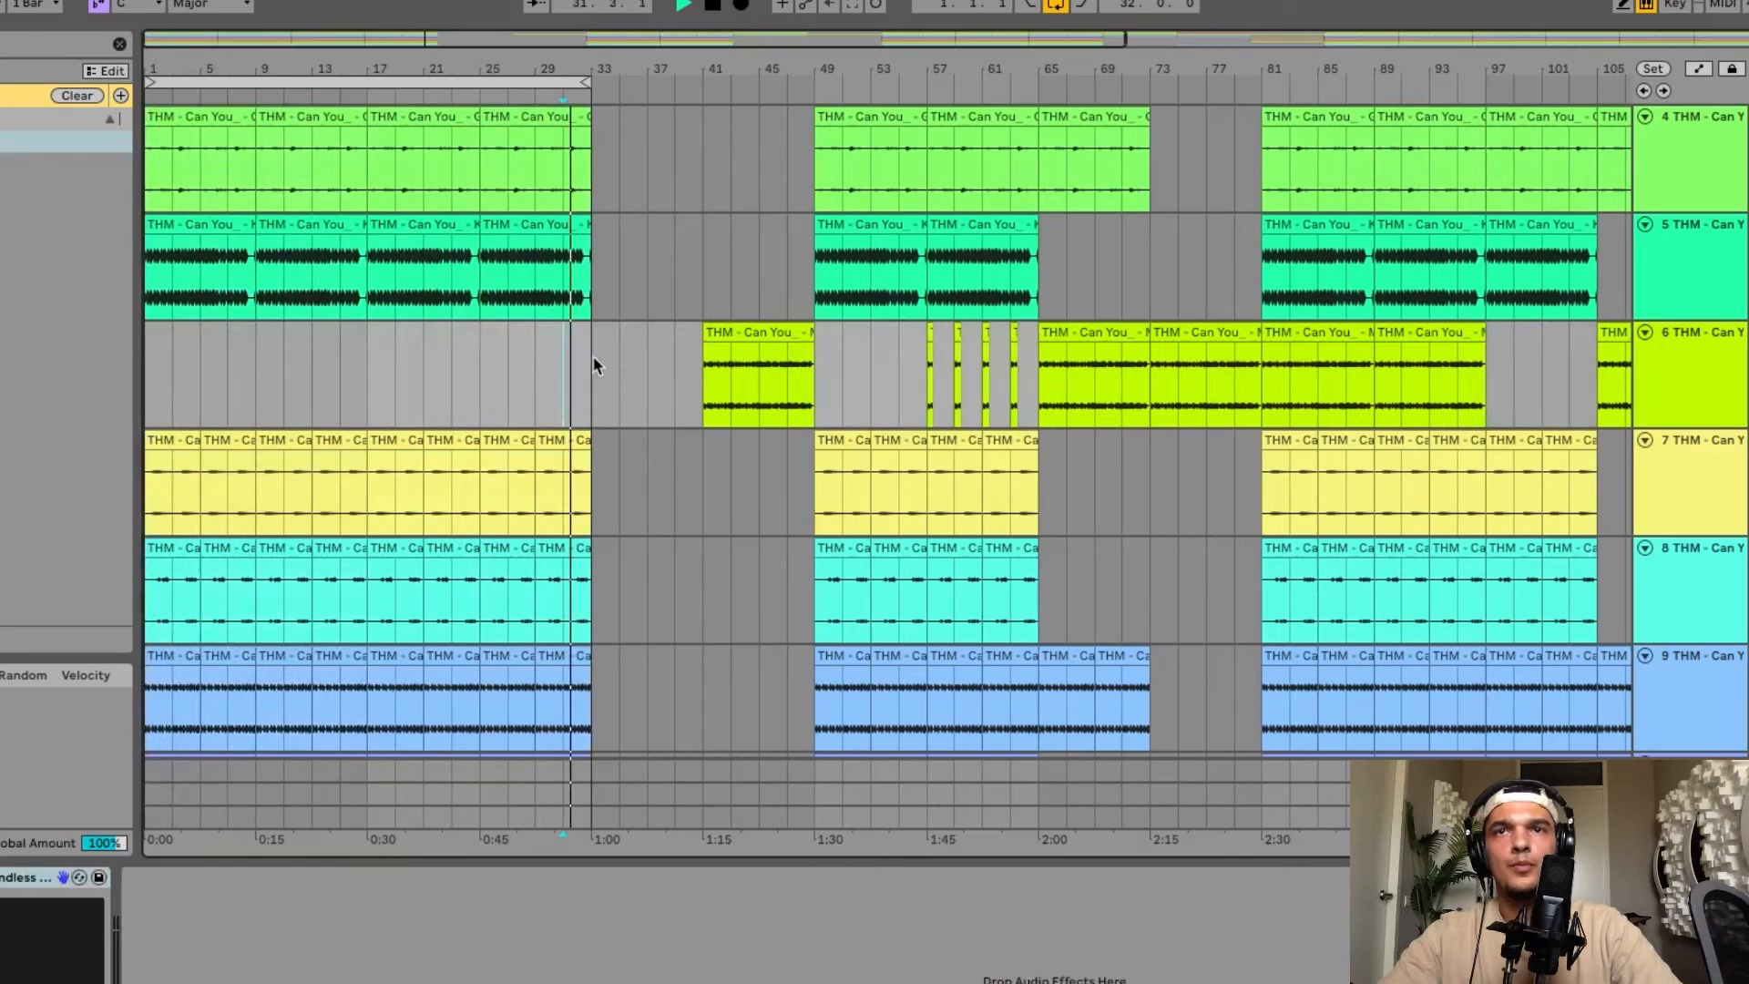
click(734, 330)
click(591, 367)
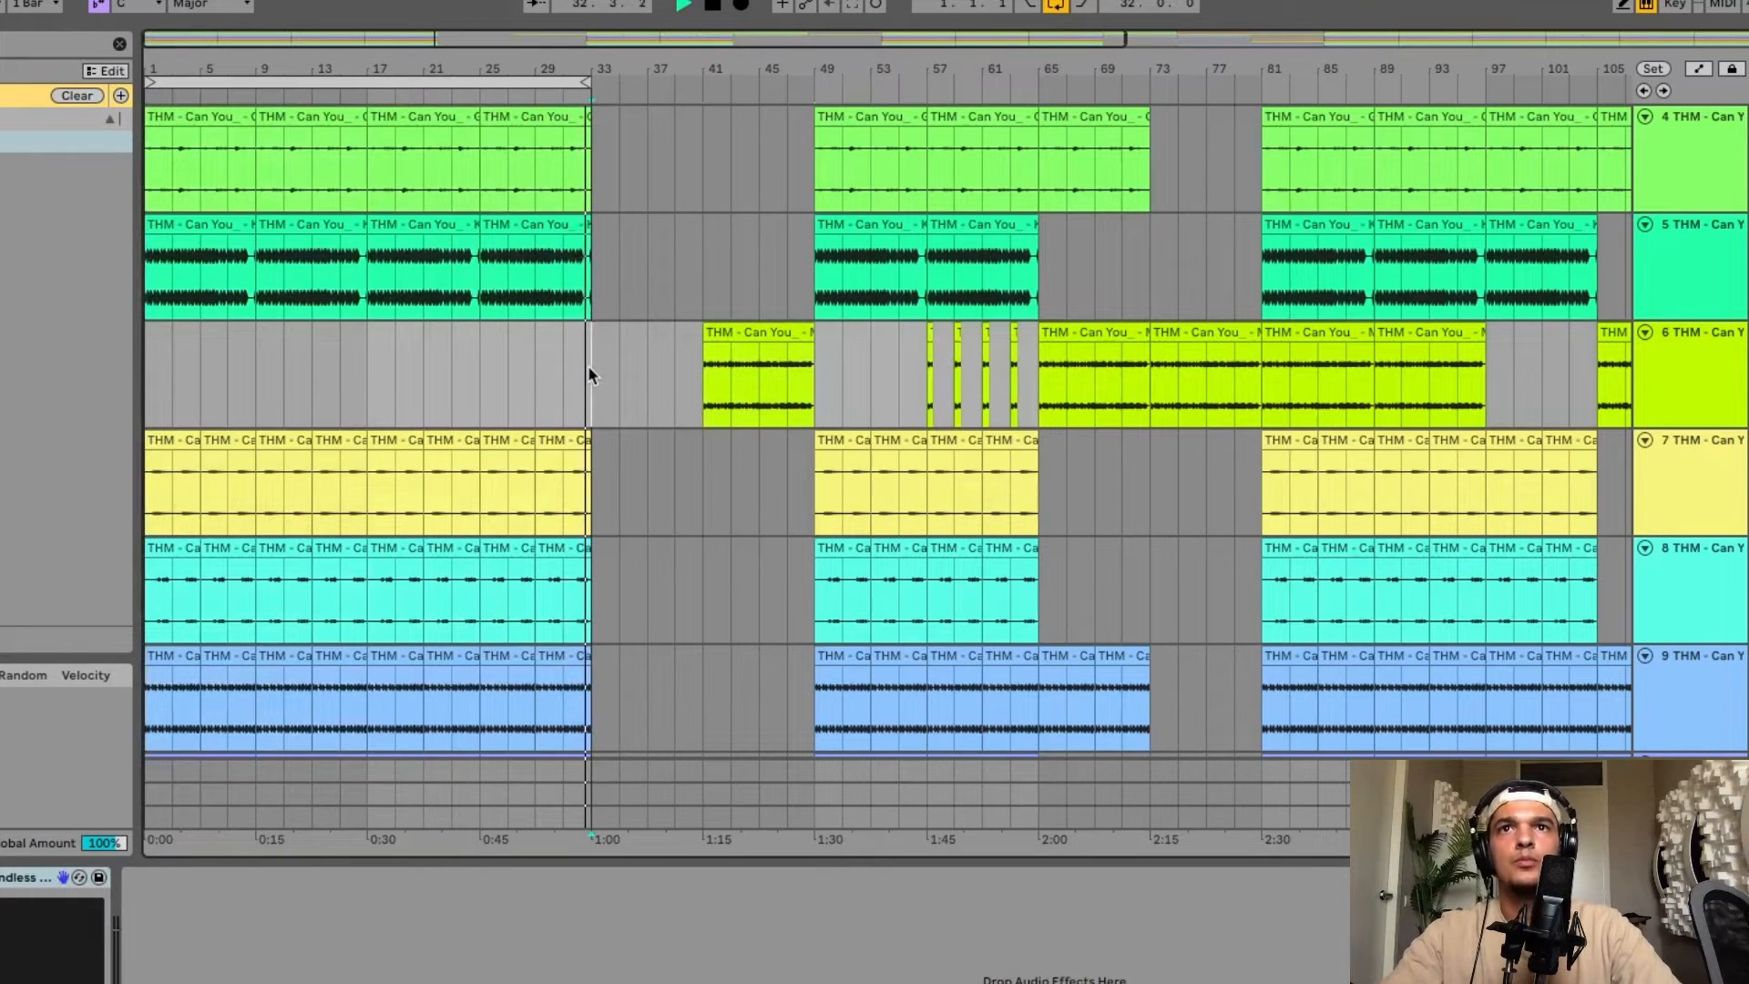
key(super+v)
Set the loop to span bars 41 to about 189.
scroll(592, 364, up, 5)
scroll(592, 366, down, 8)
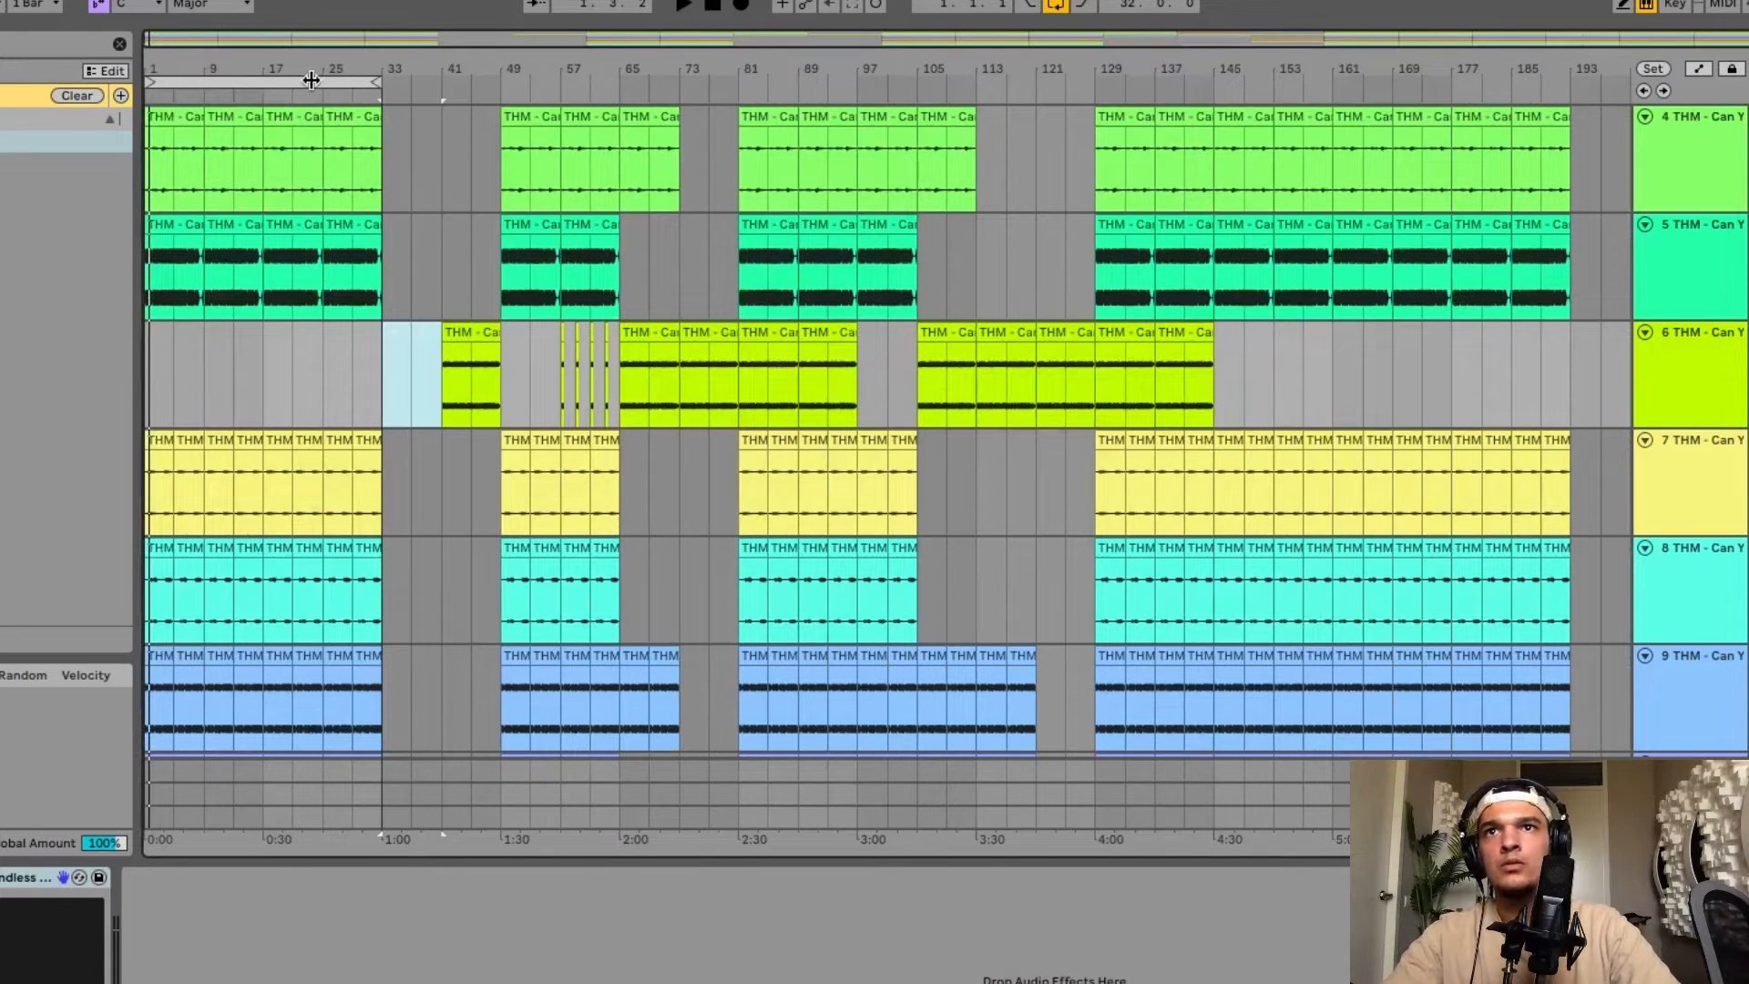
drag(310, 81, 1514, 81)
drag(1336, 81, 443, 82)
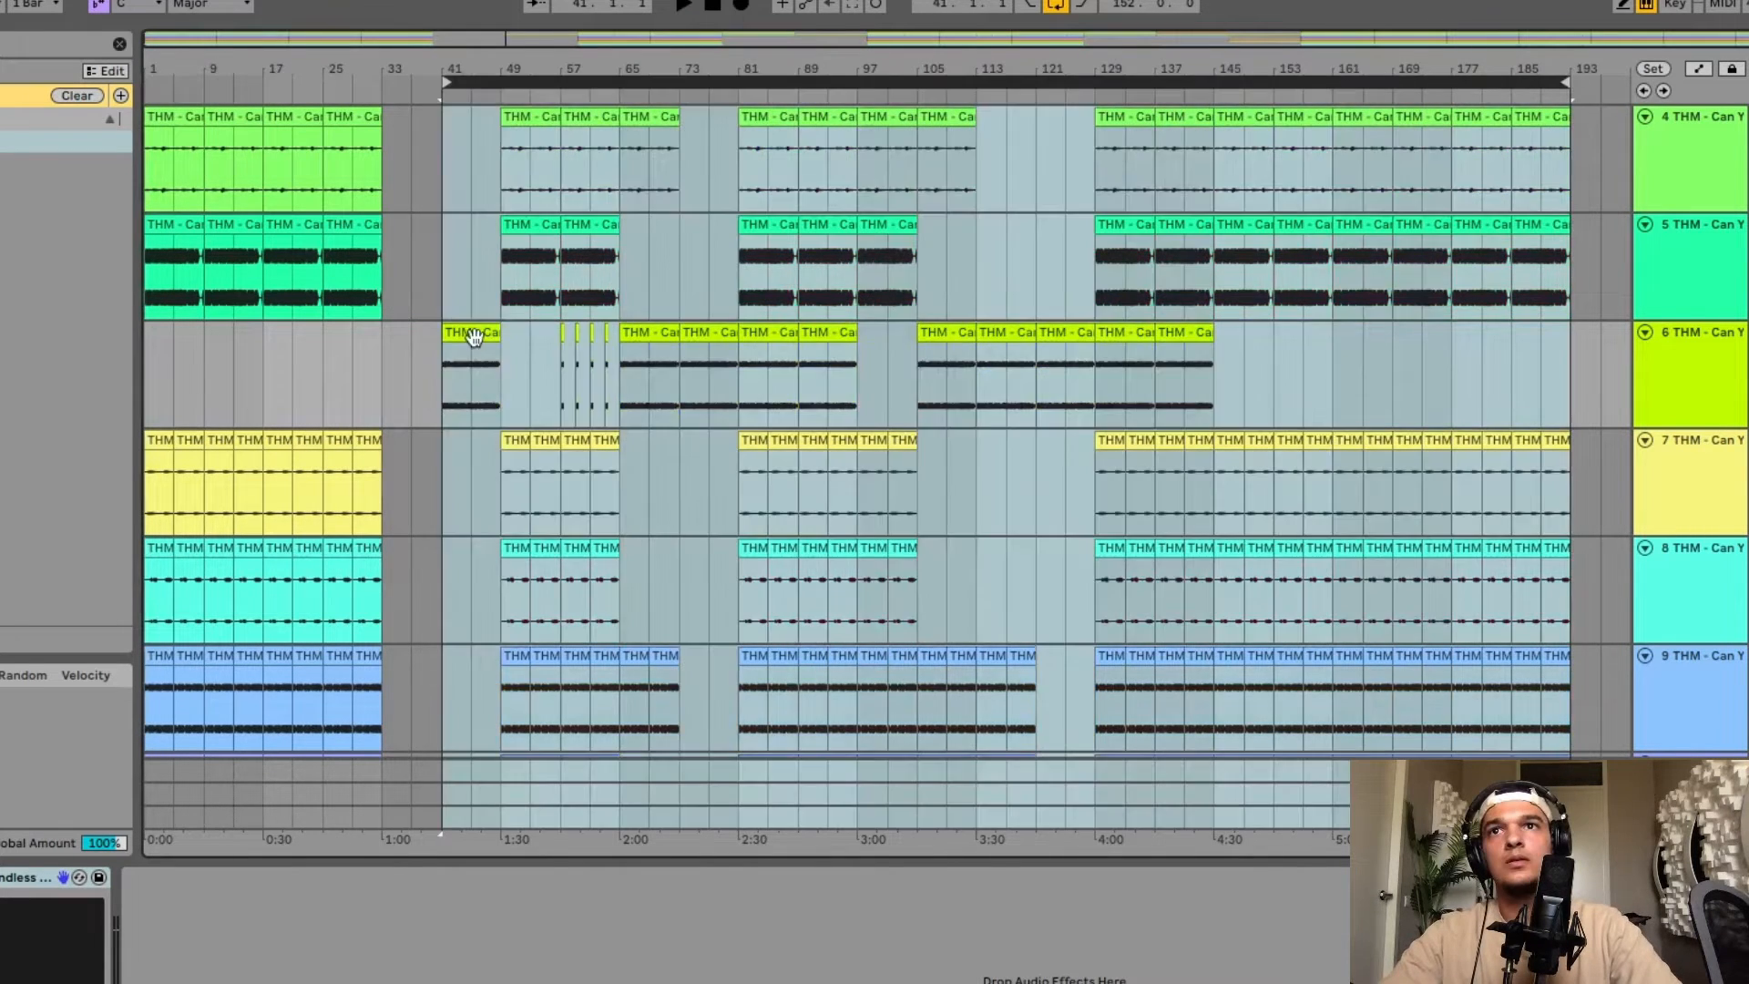
Move the Main Synth clip from bar 41 earlier so it starts around bar 33.
drag(472, 335, 416, 349)
click(354, 366)
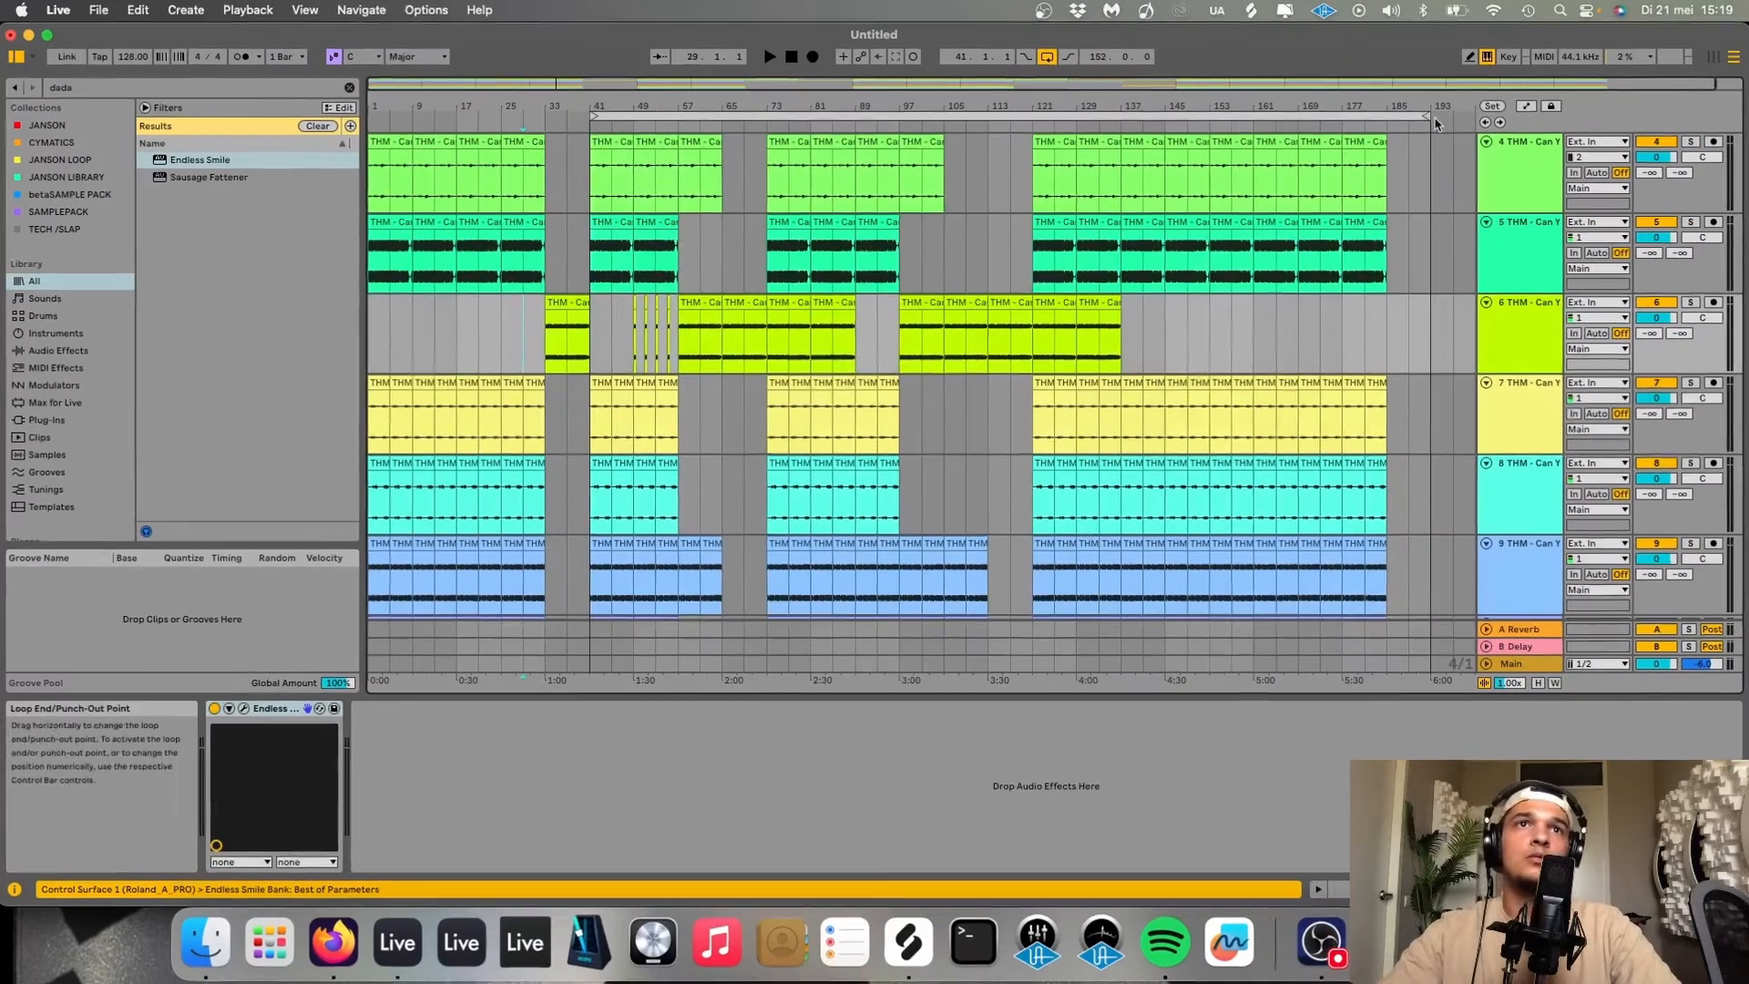
Set the loop to cover bars 1 to 185.
drag(1565, 82, 1516, 81)
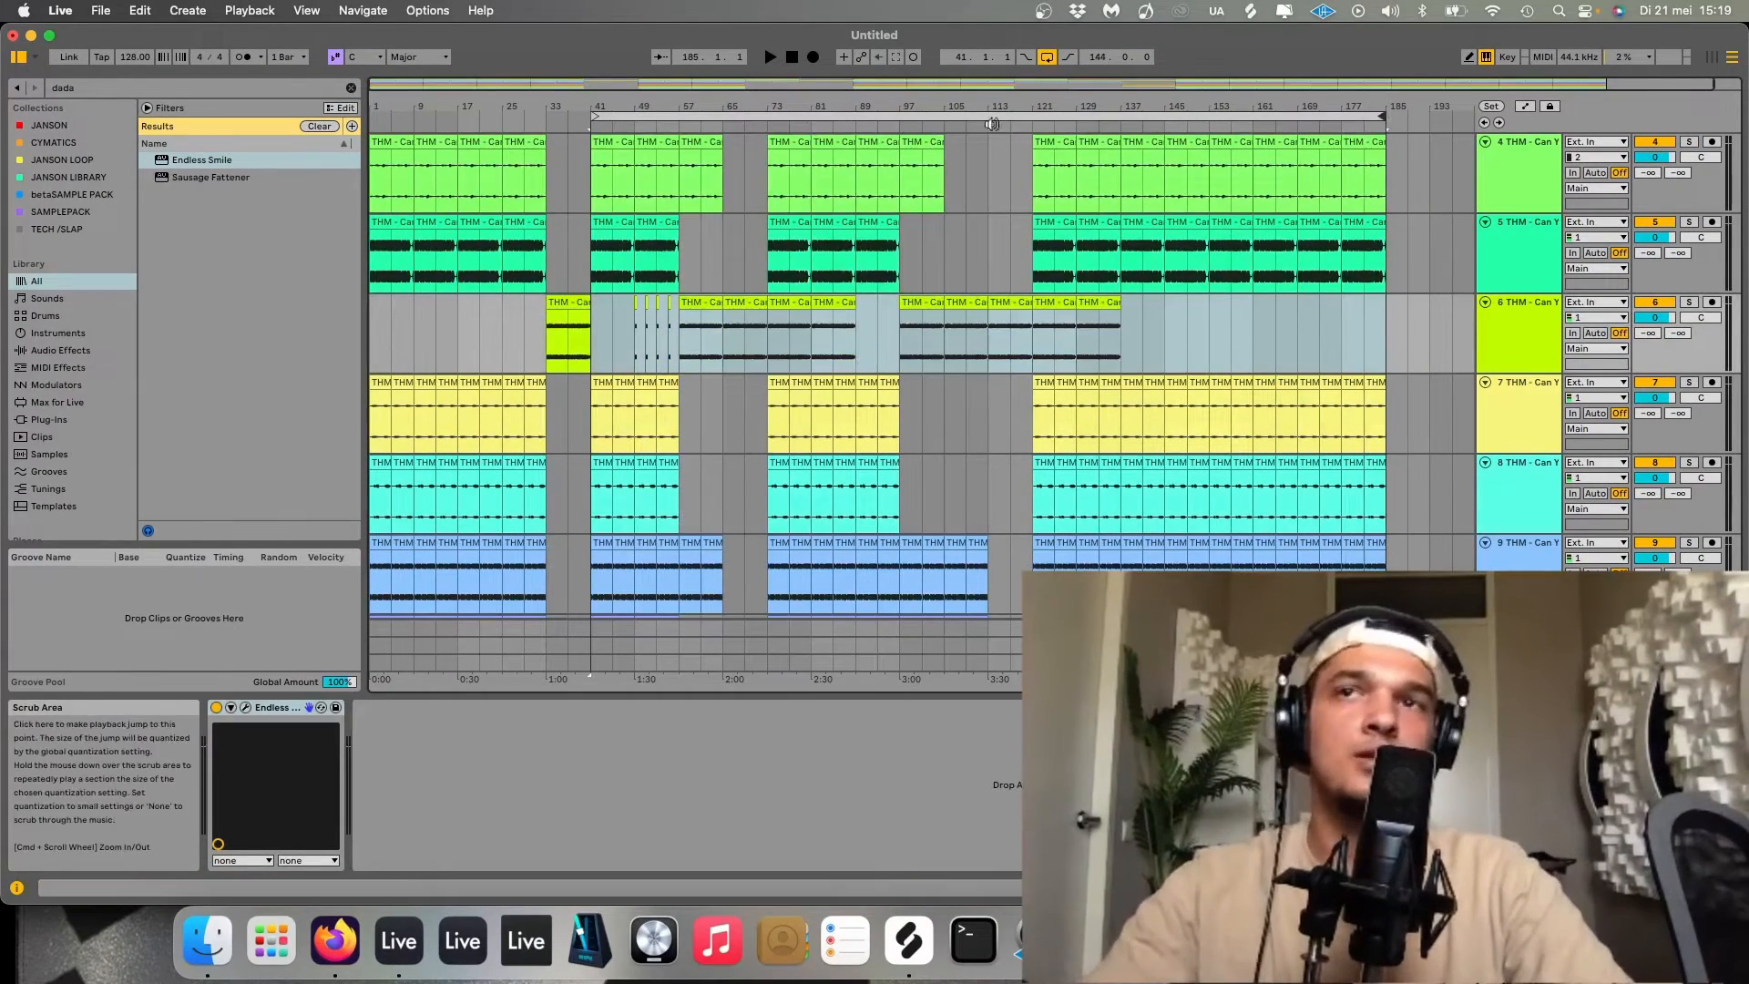
drag(596, 117, 372, 116)
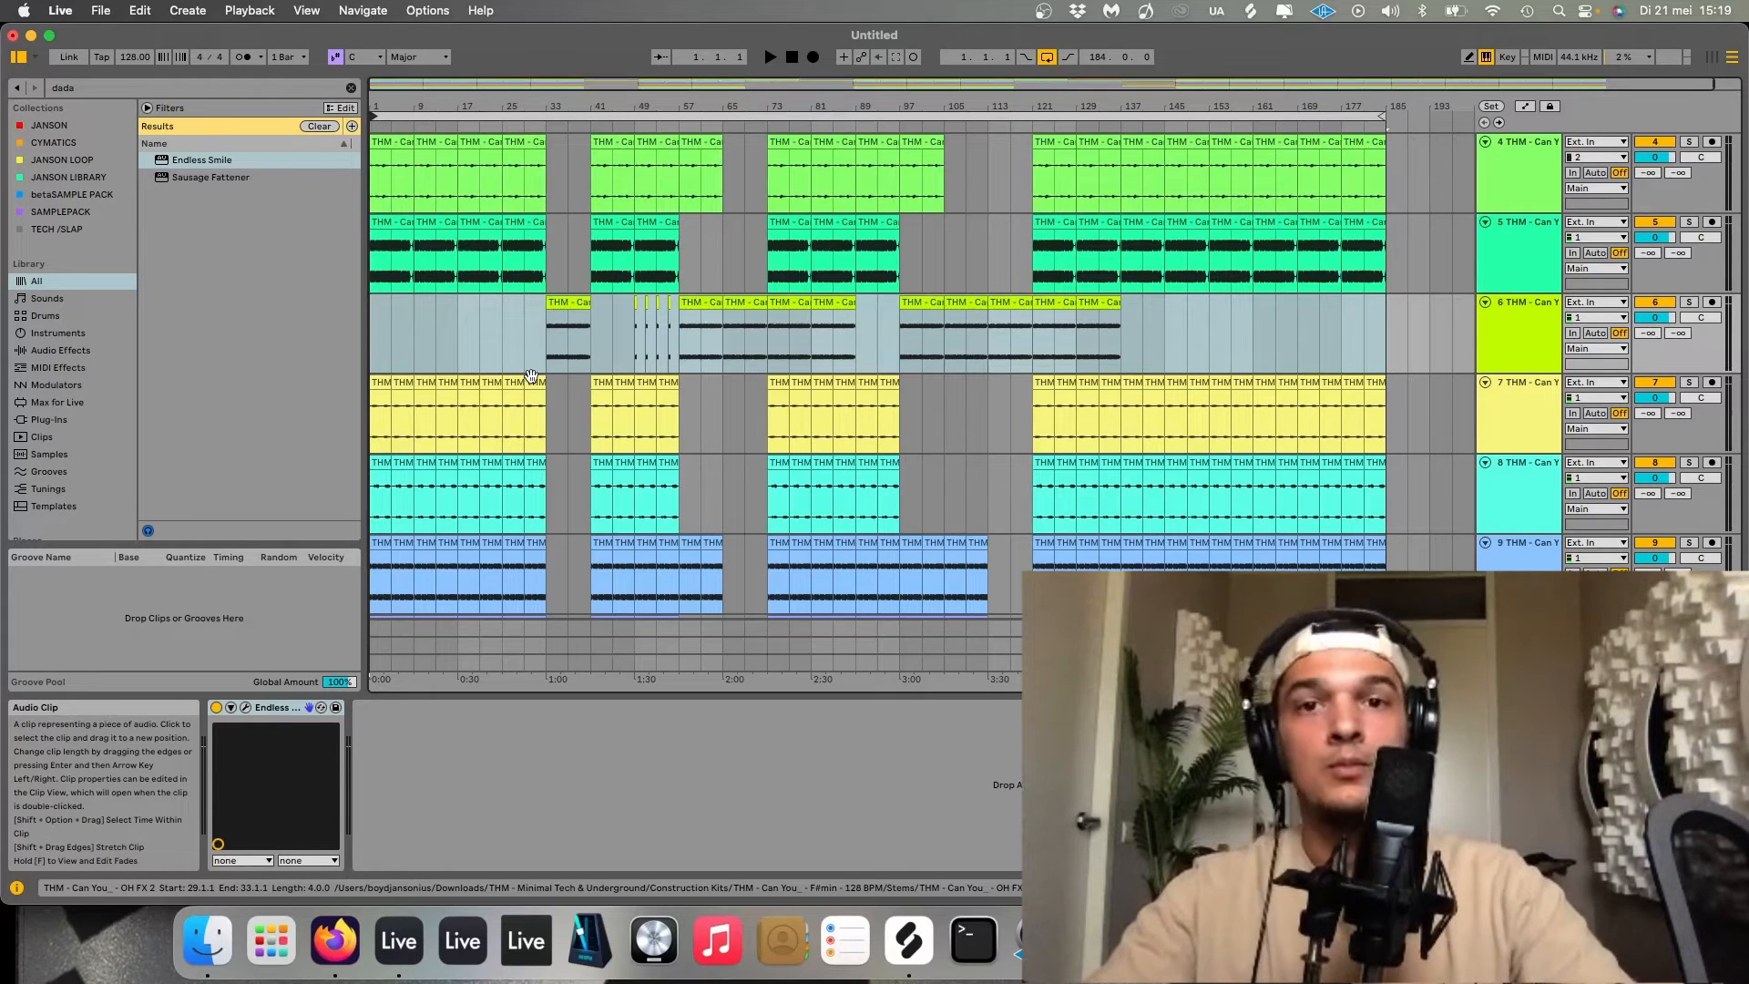
scroll(801, 357, up, 5)
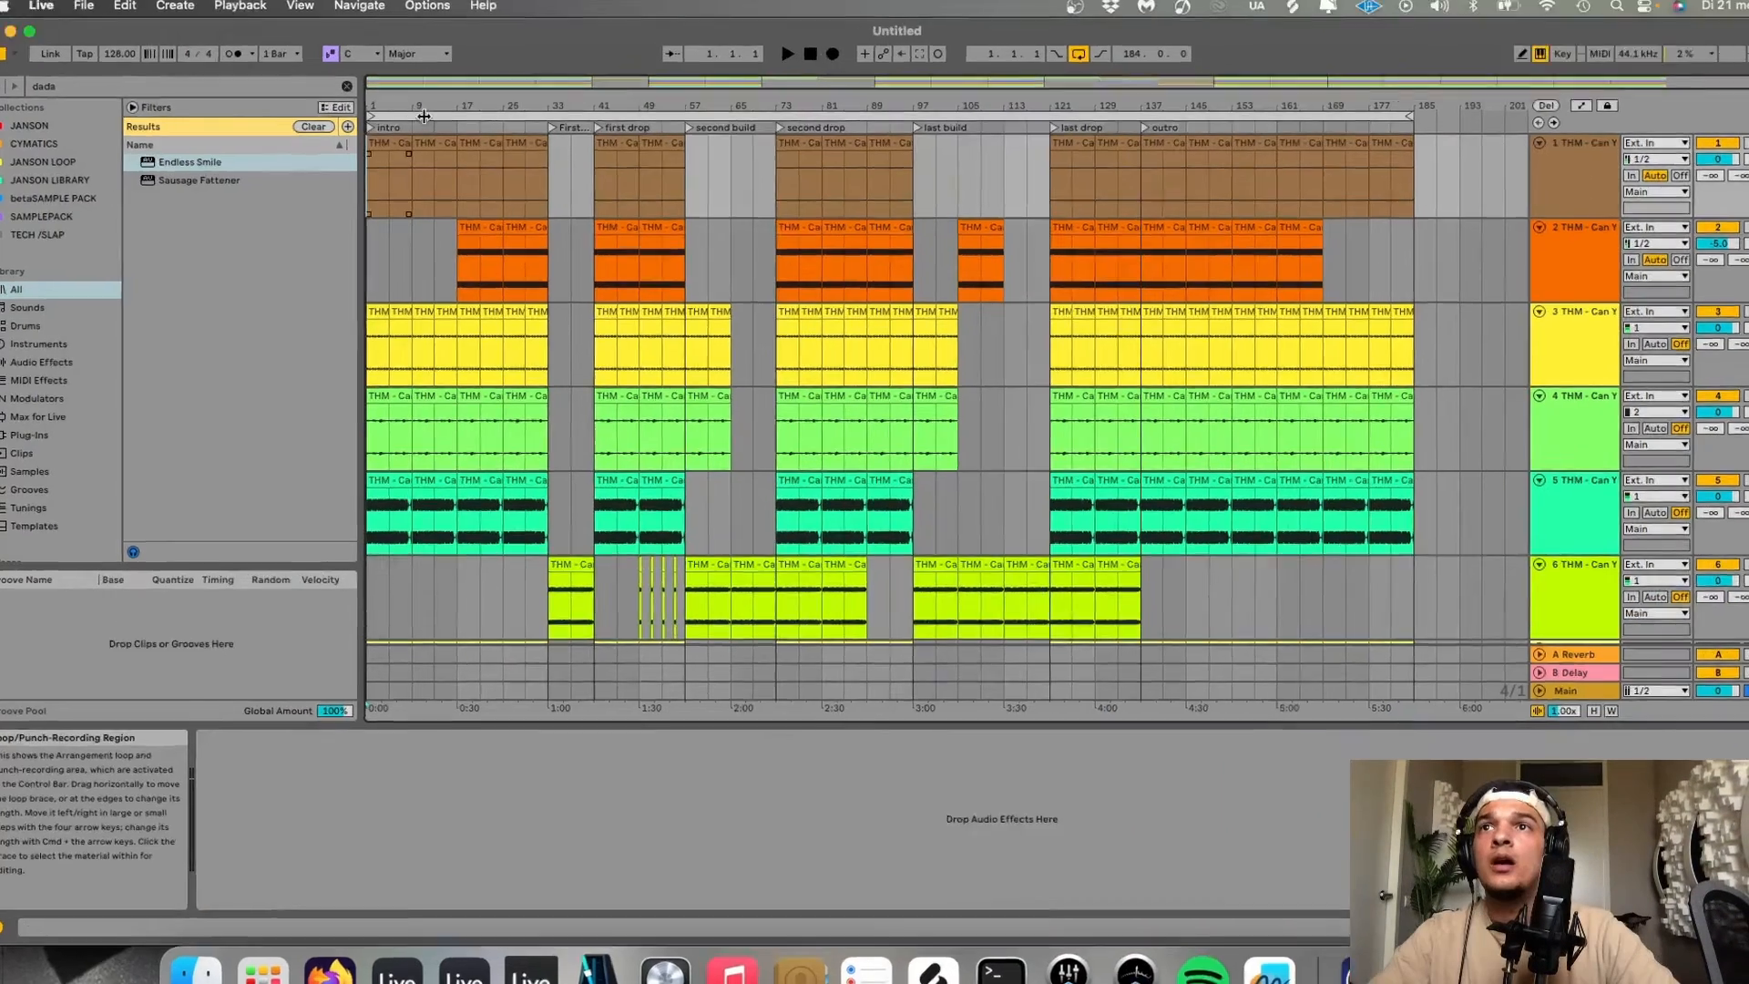
right_click(415, 133)
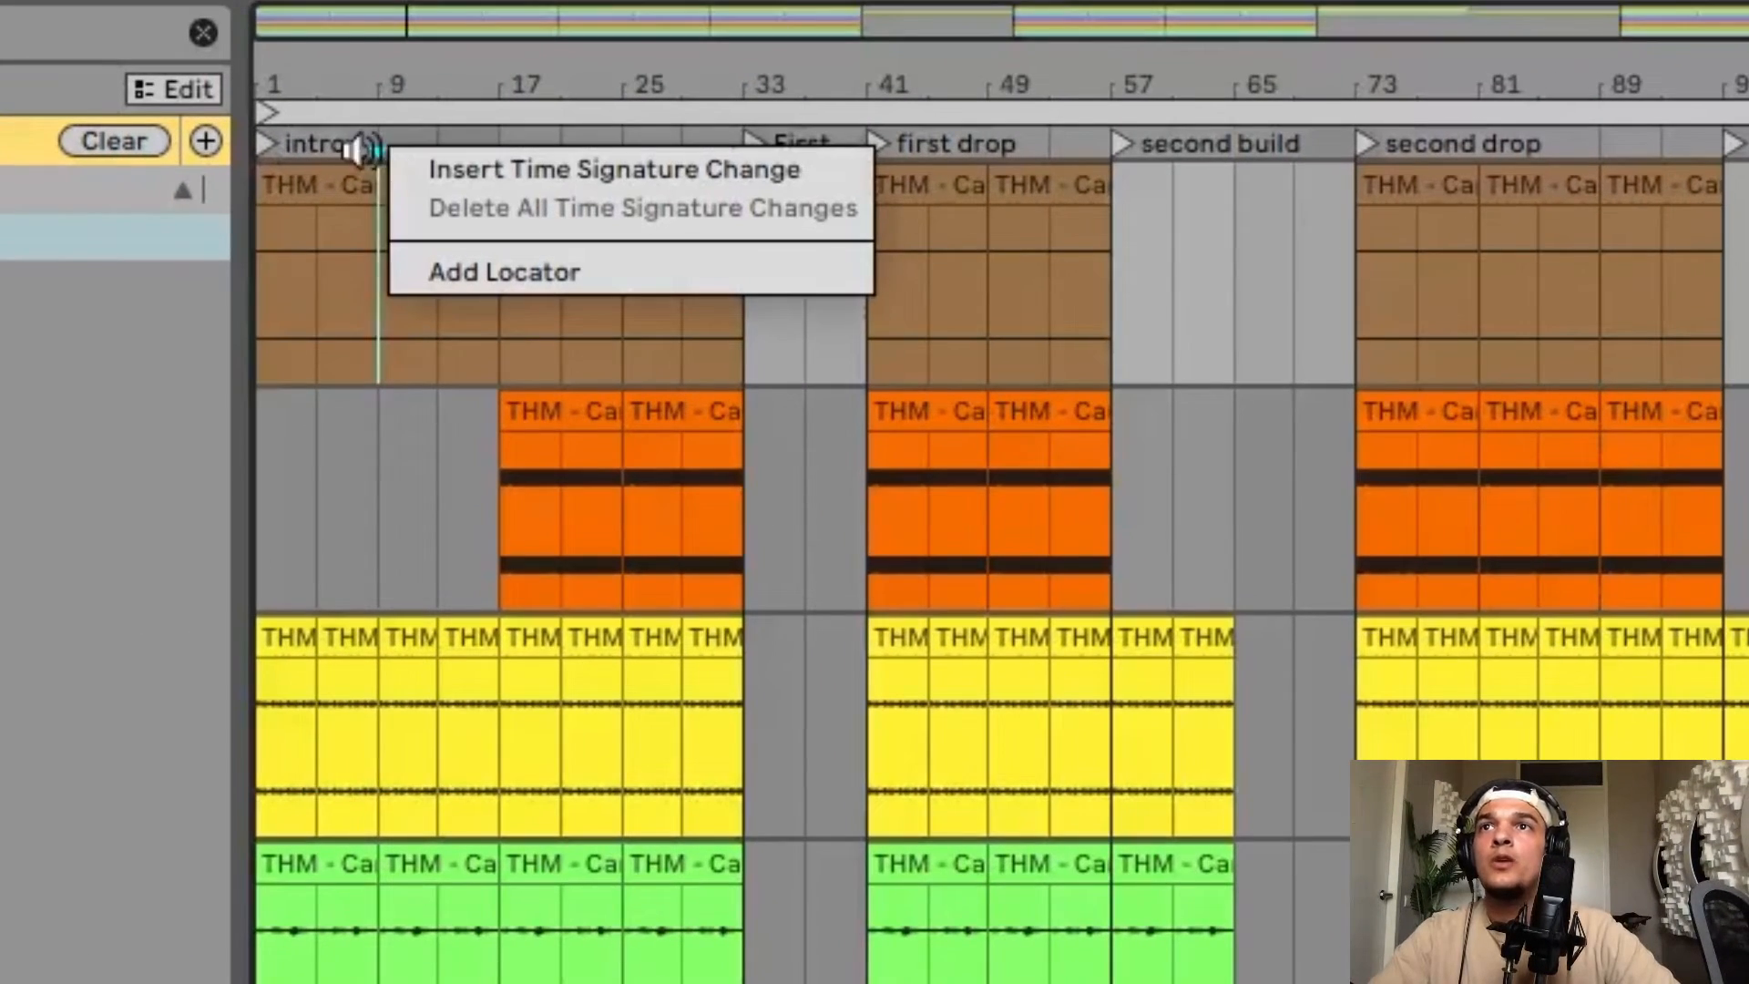
click(331, 441)
click(268, 310)
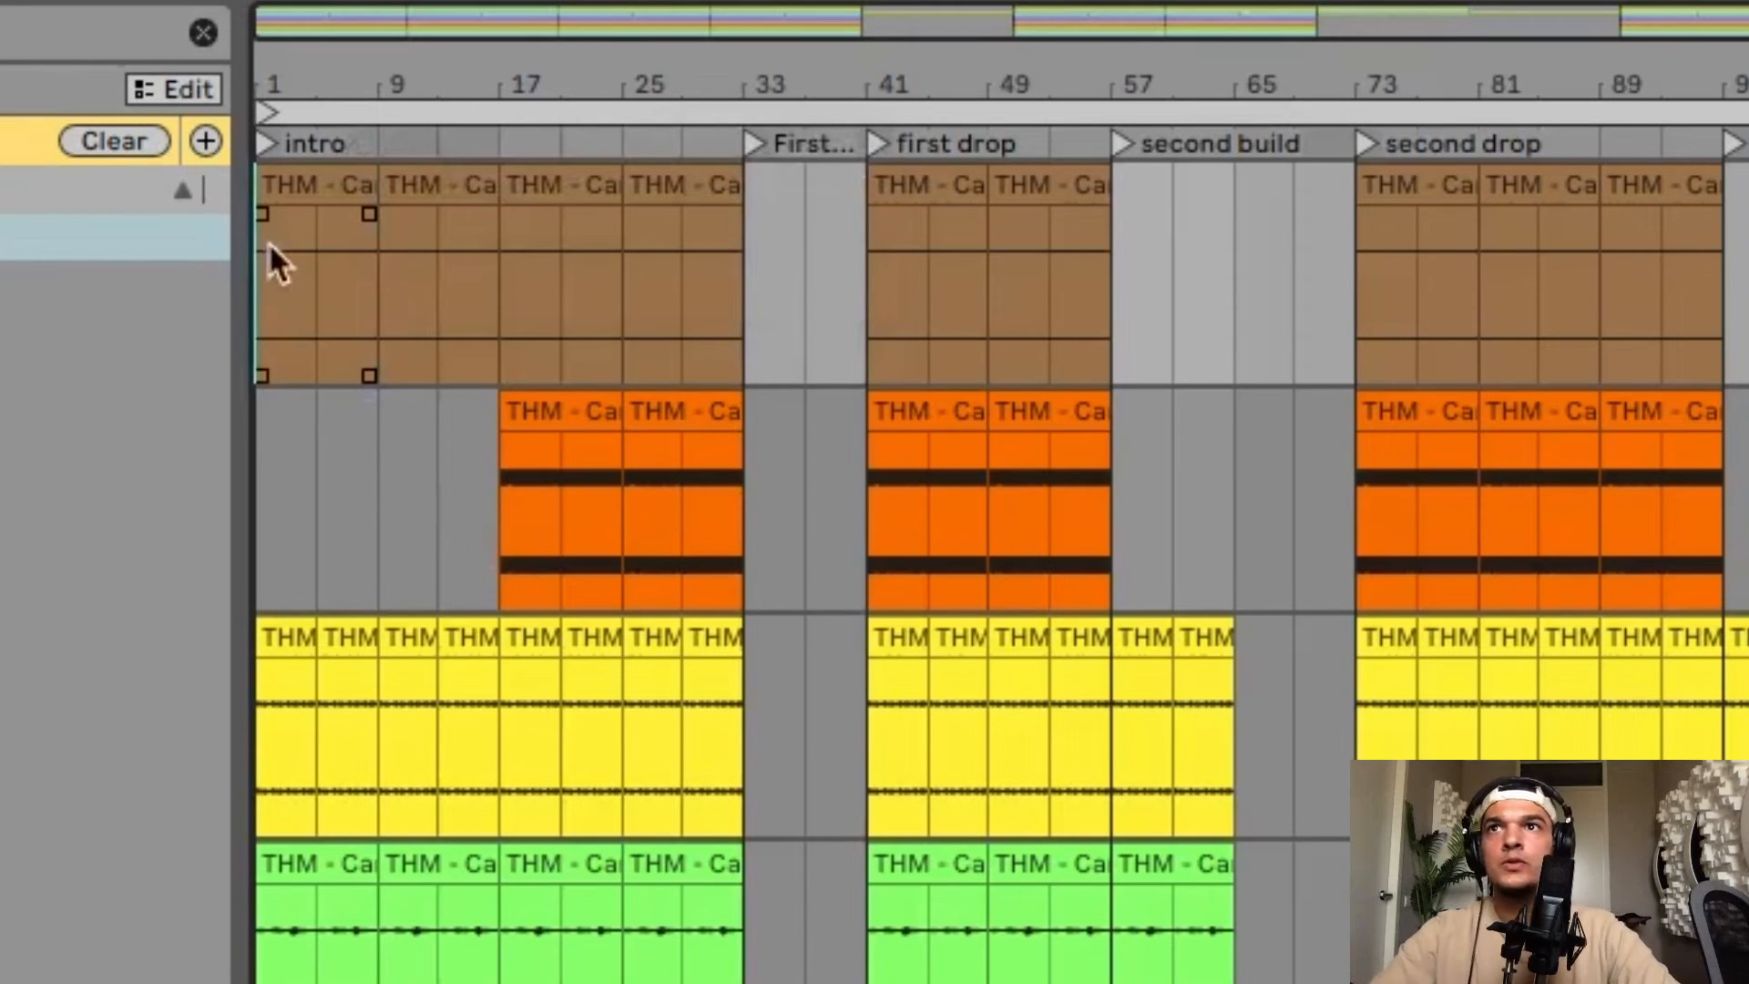
Scroll through the arrangement to review each section's clips from the intro to the outro.
scroll(287, 194, up, 3)
scroll(287, 194, left, 1)
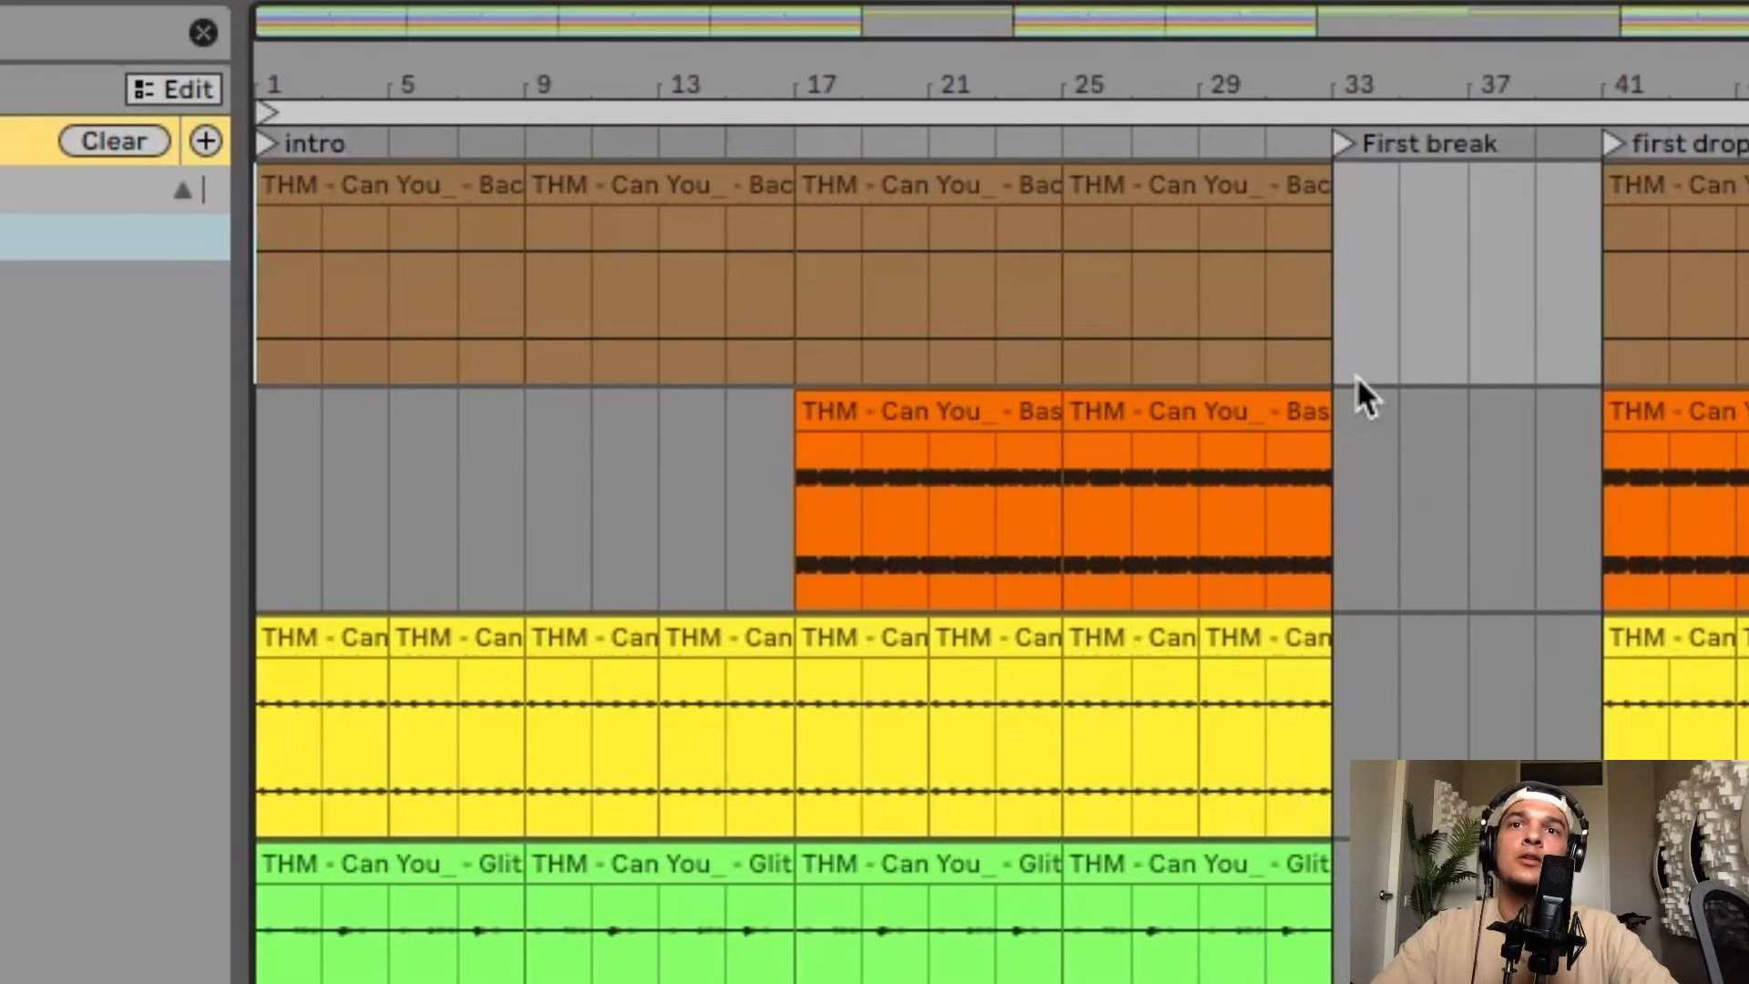
scroll(1357, 375, right, 5)
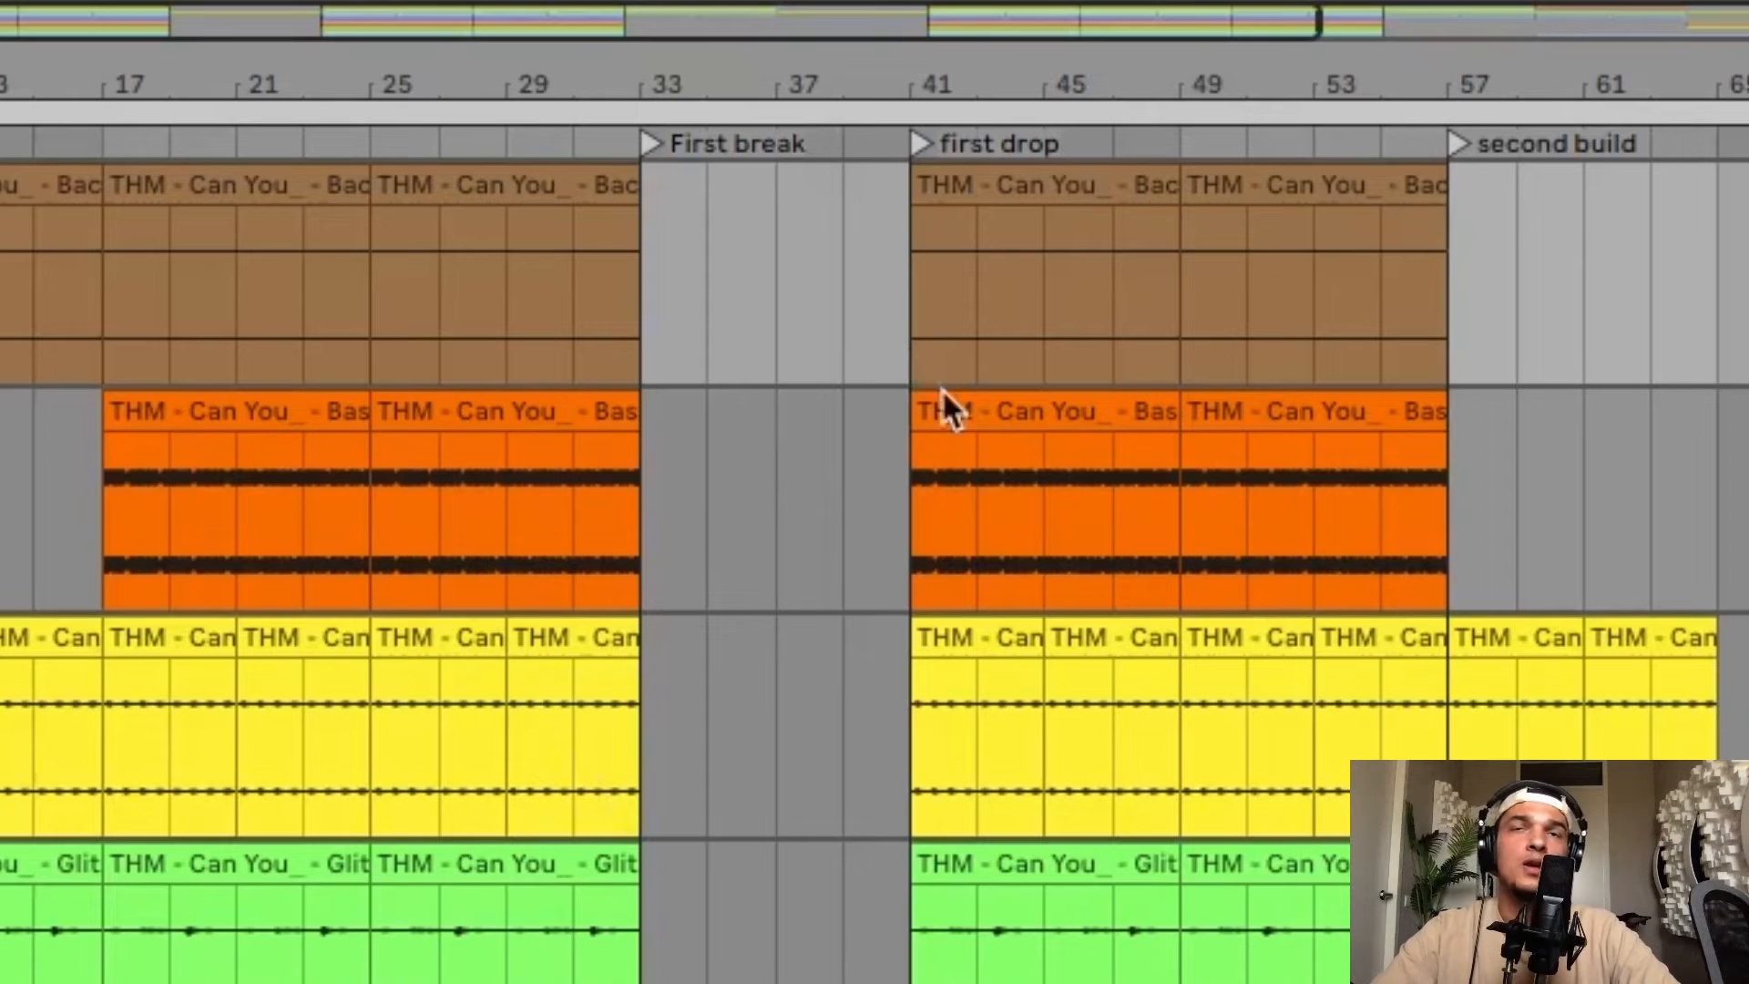
scroll(948, 402, right, 5)
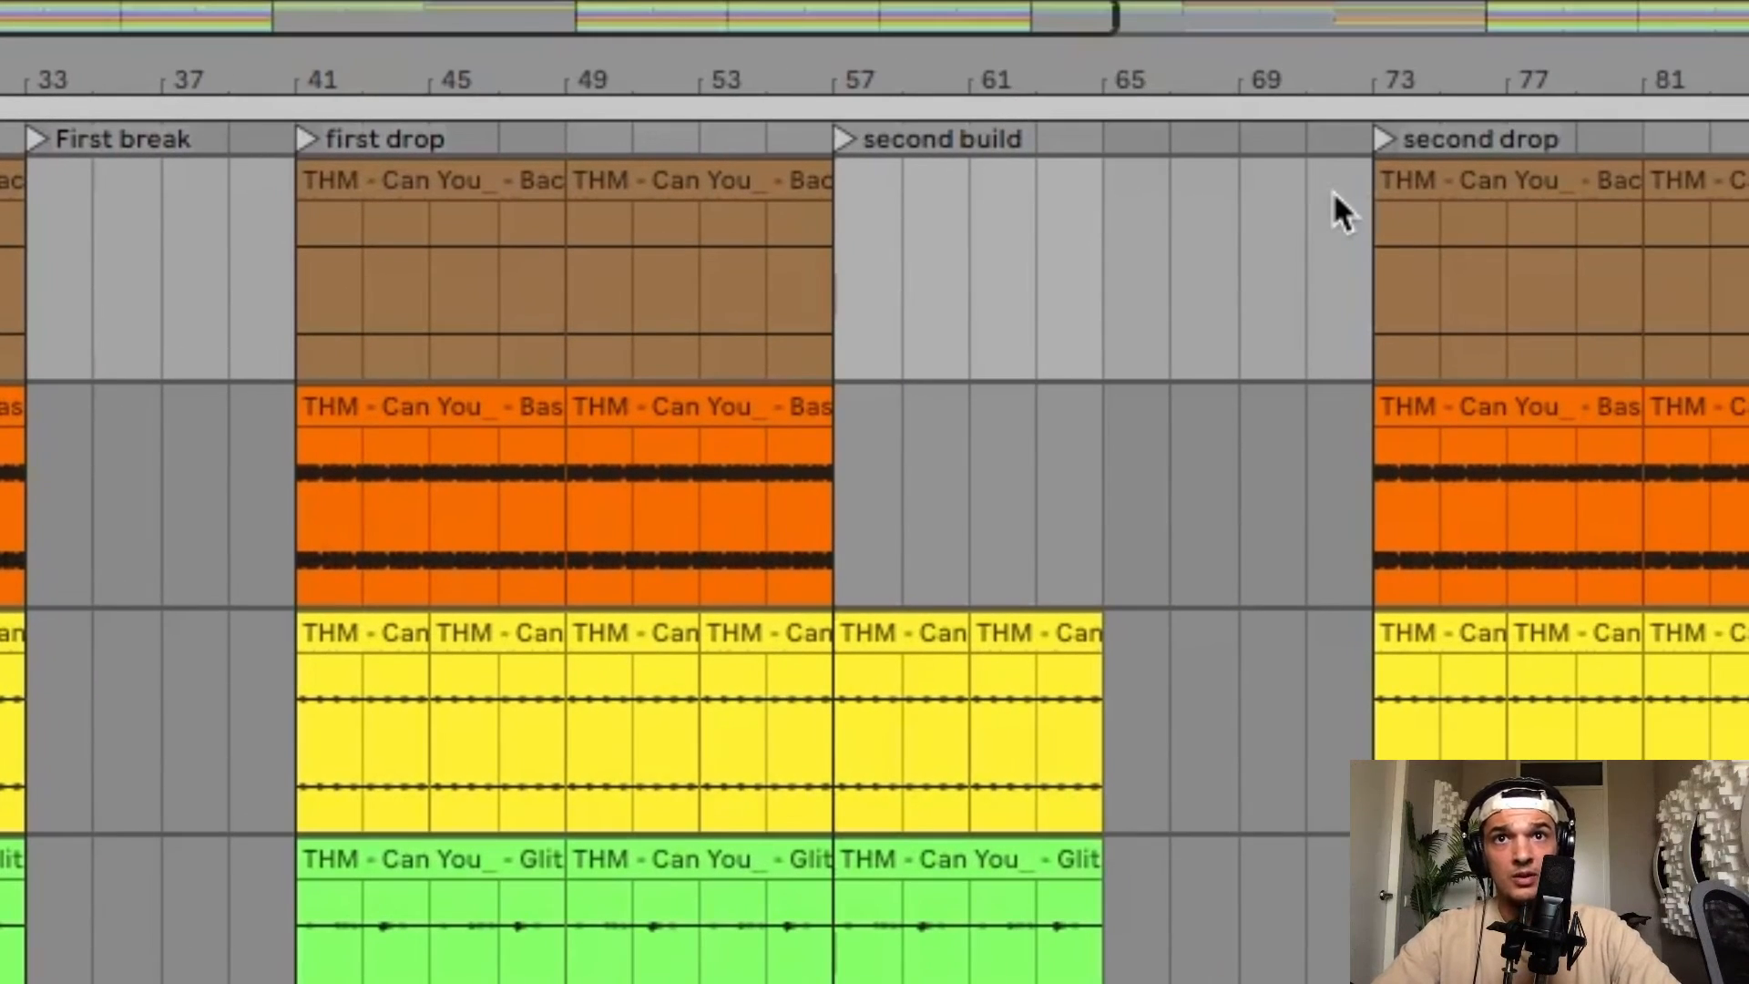
scroll(1335, 317, right, 10)
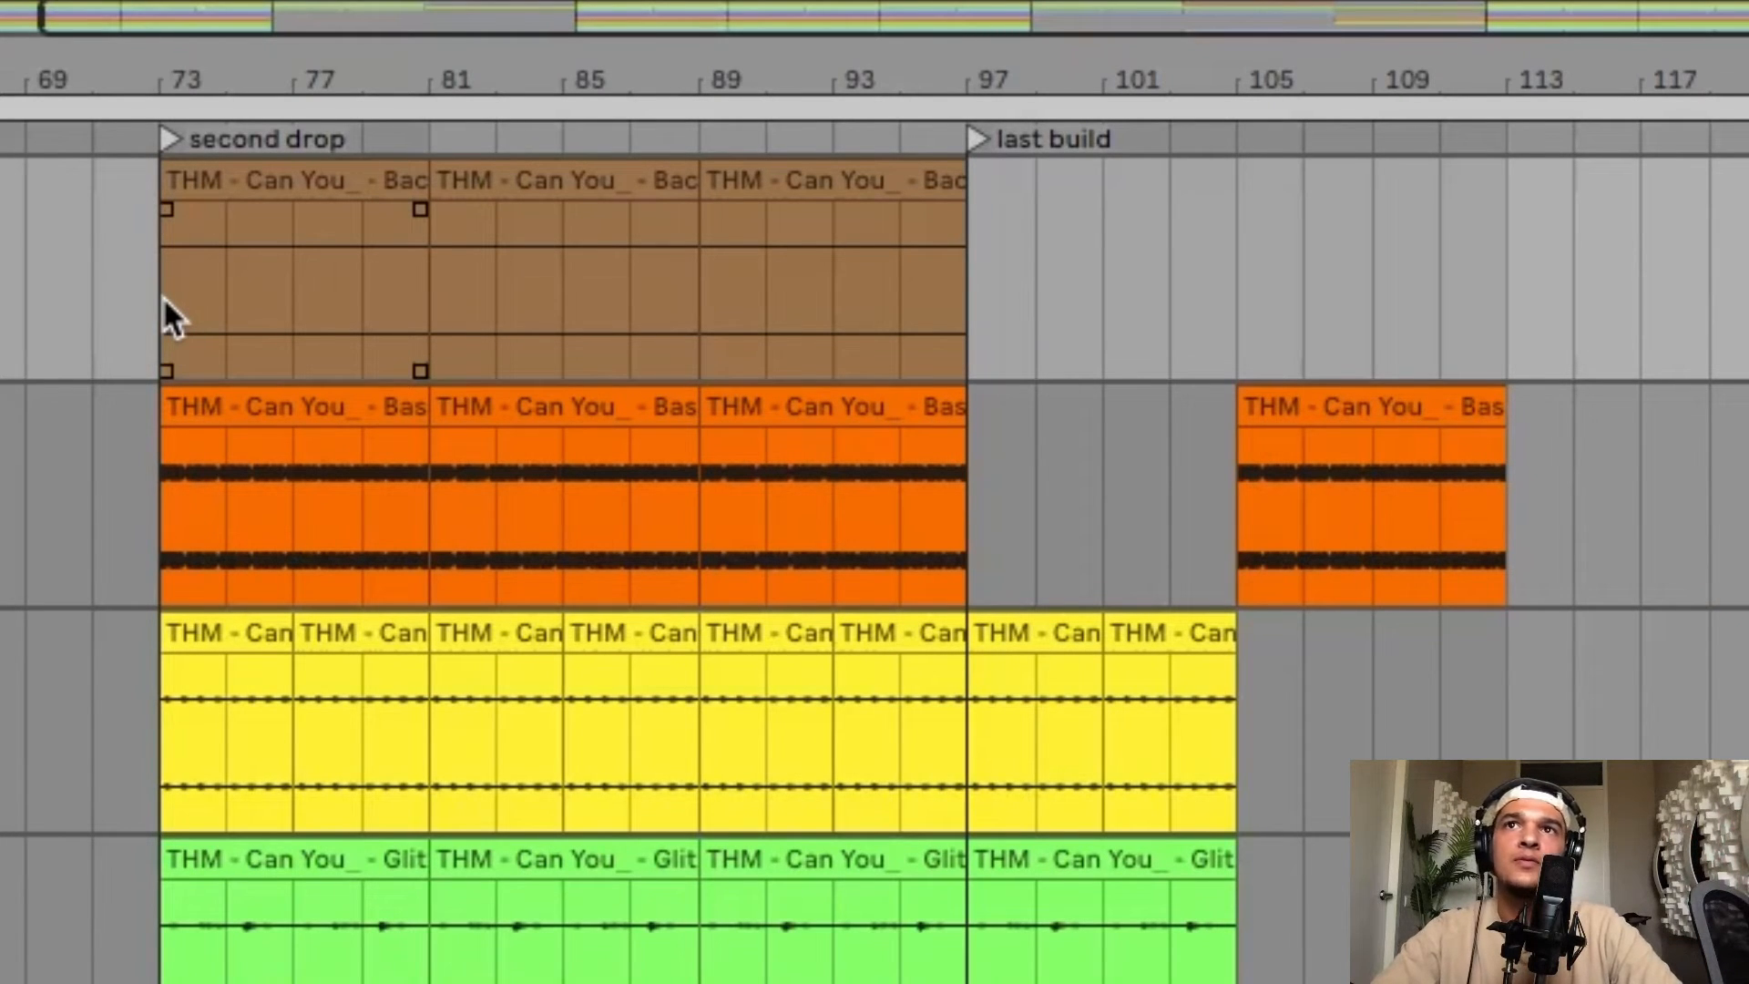
scroll(164, 301, right, 7)
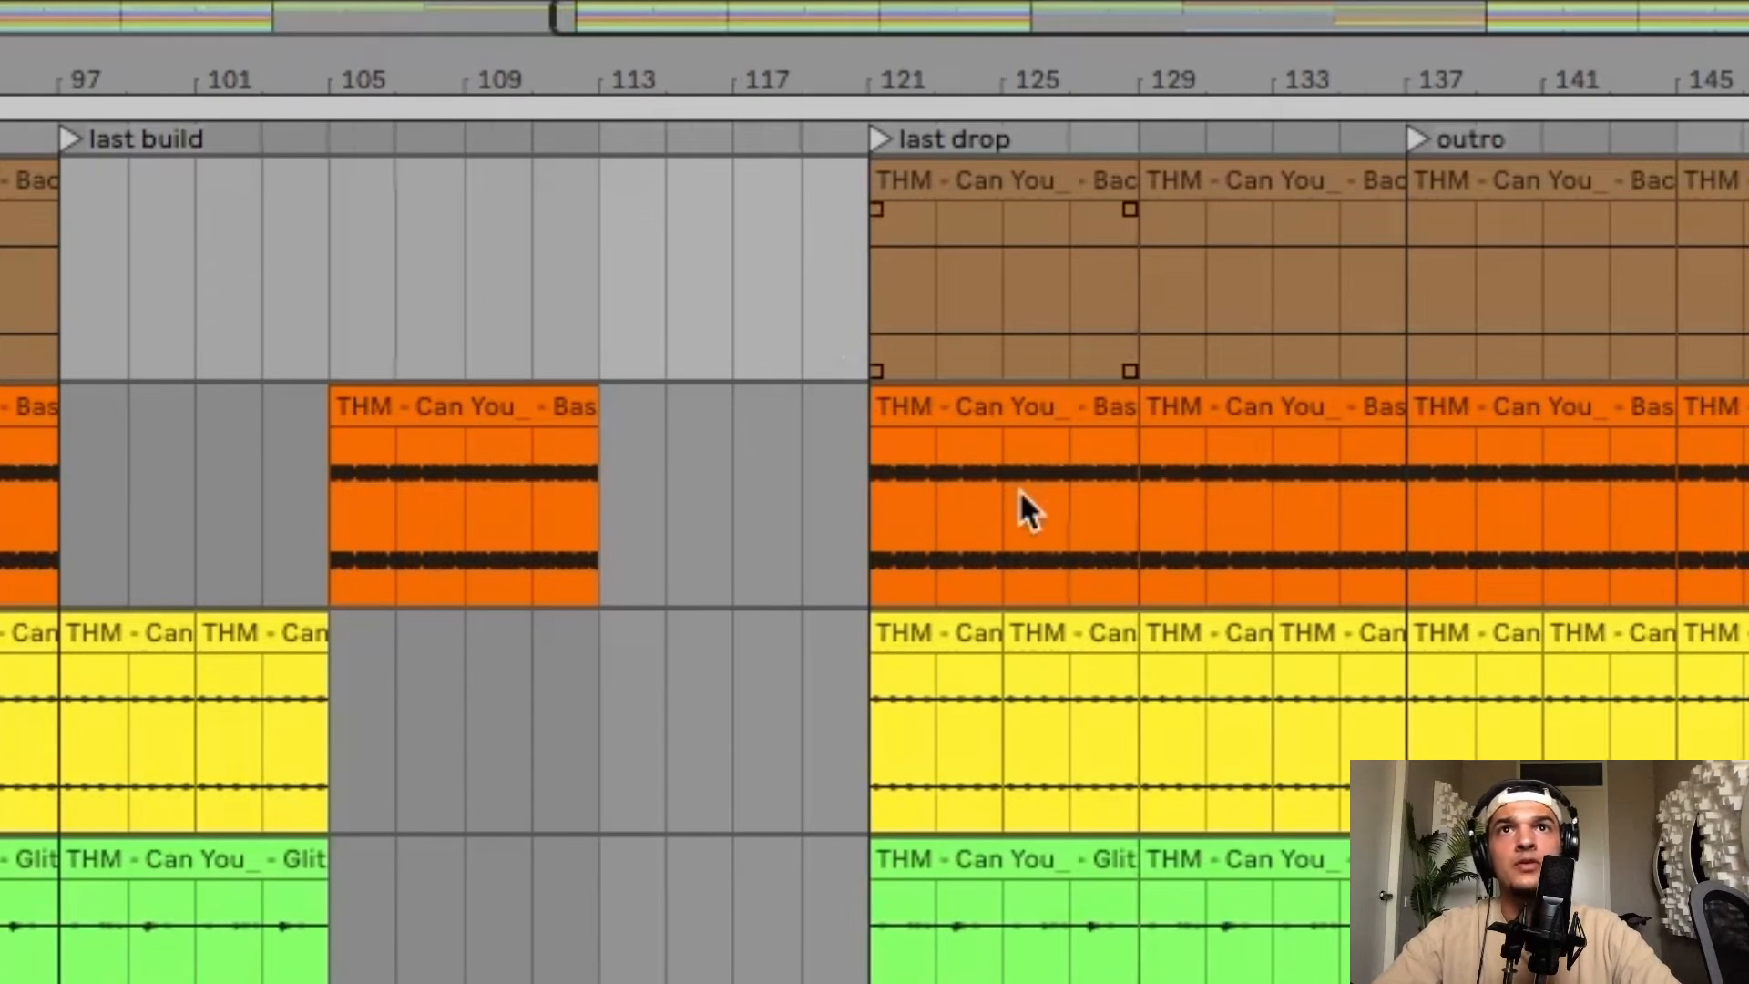
scroll(1023, 507, right, 6)
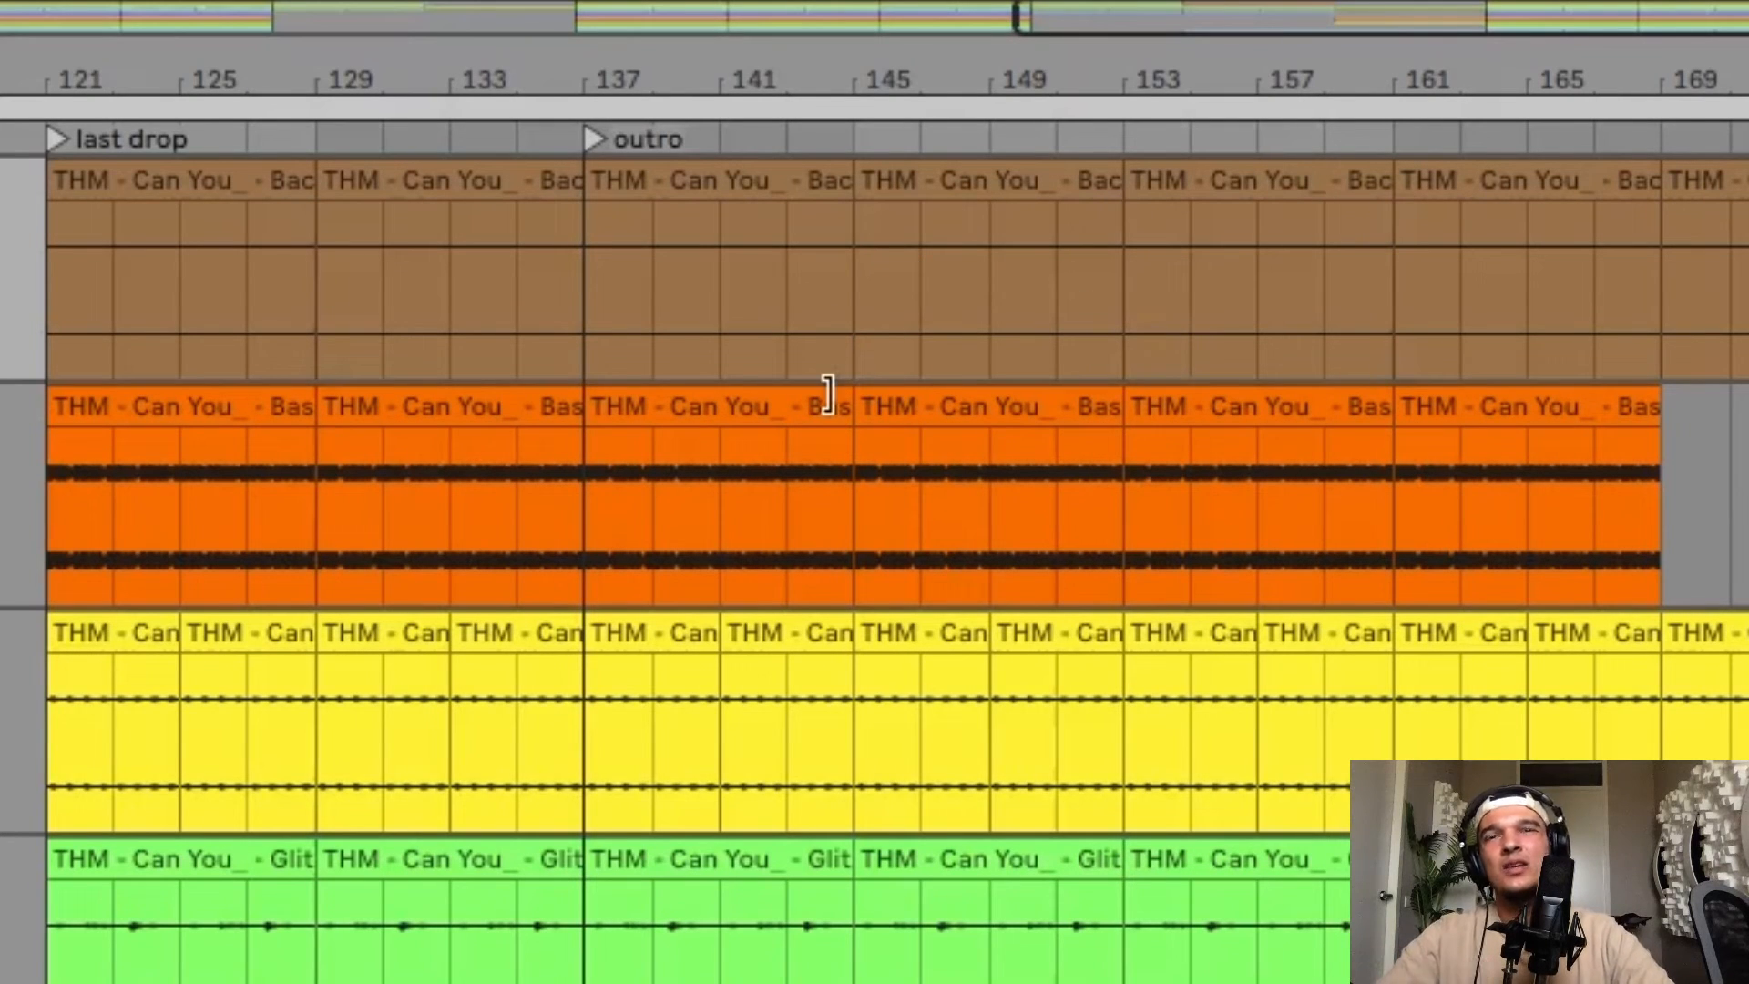
Play the arrangement from around bar 135 in the outro and again from about bar 151.
click(525, 281)
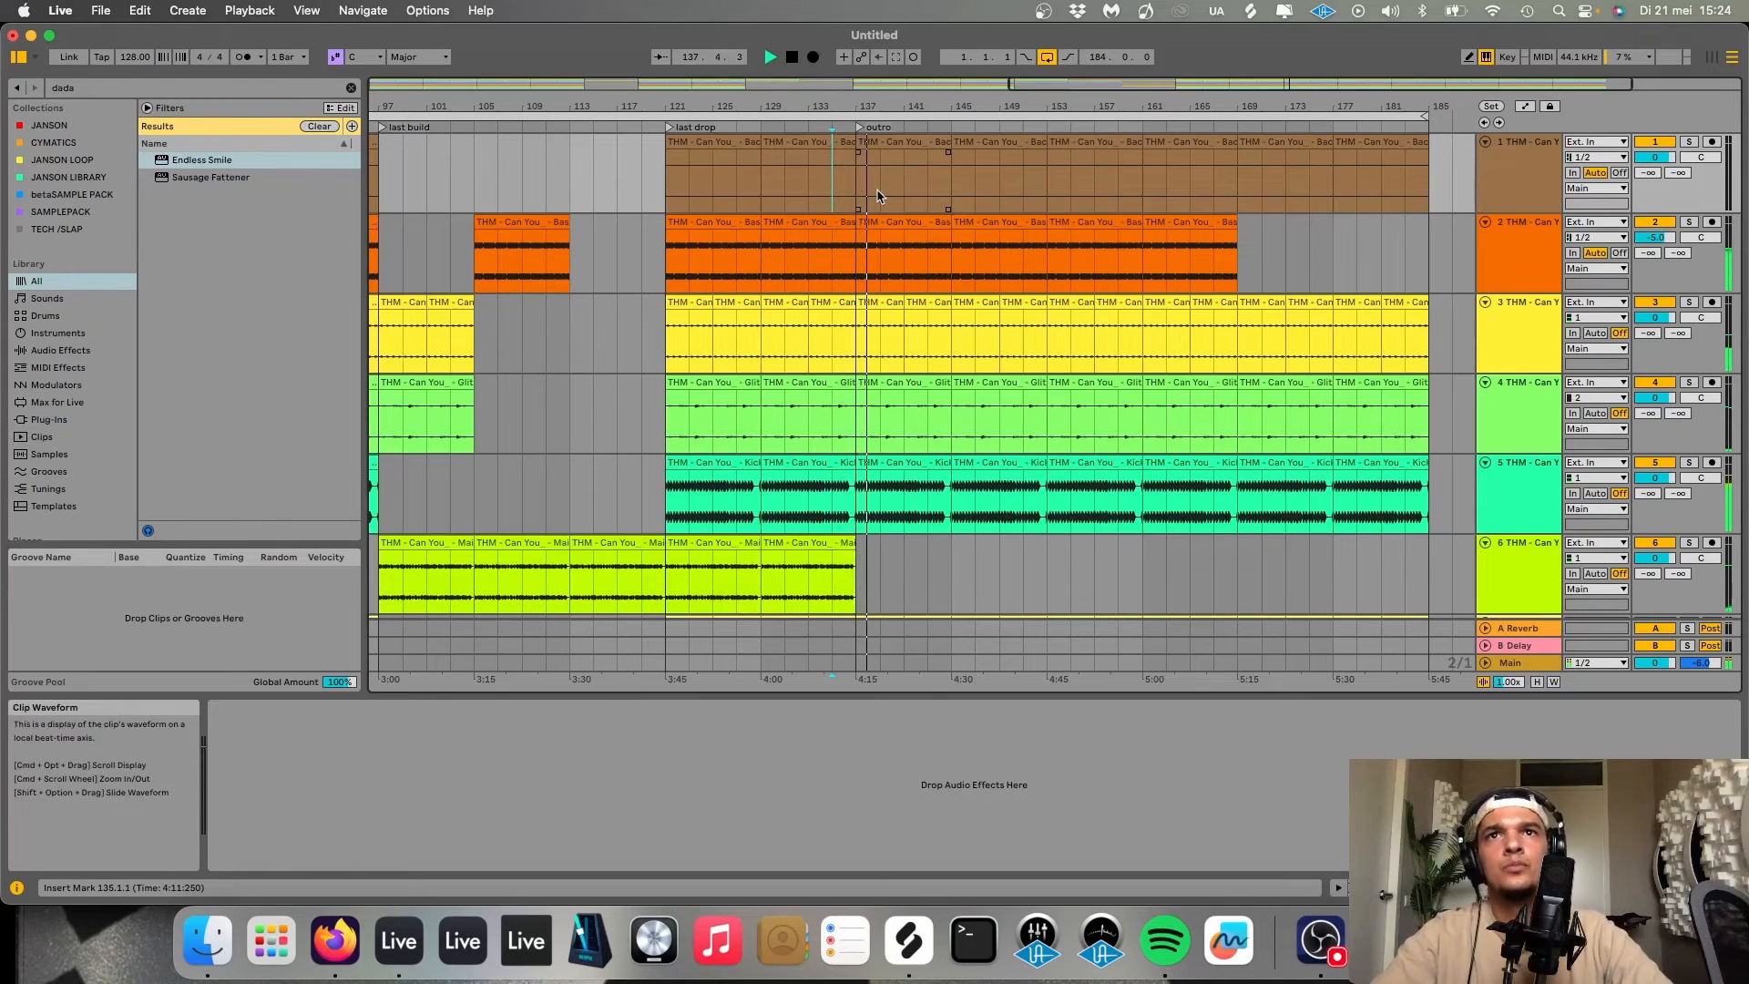
key(space)
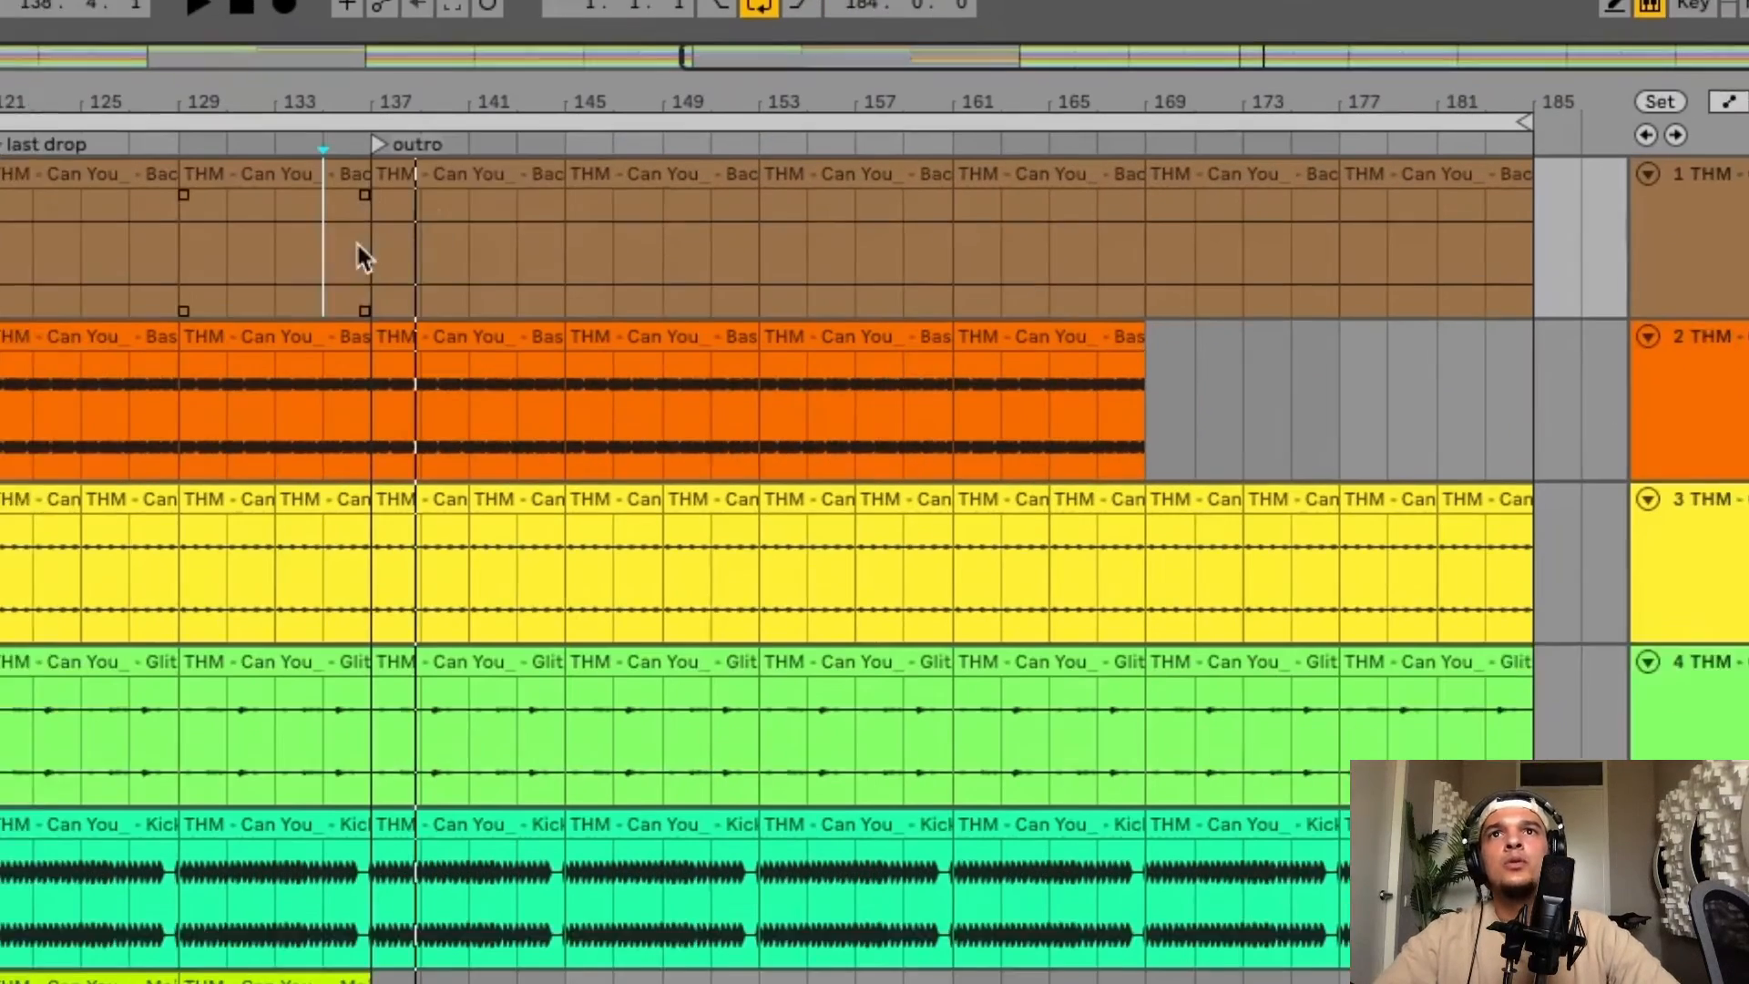
click(861, 179)
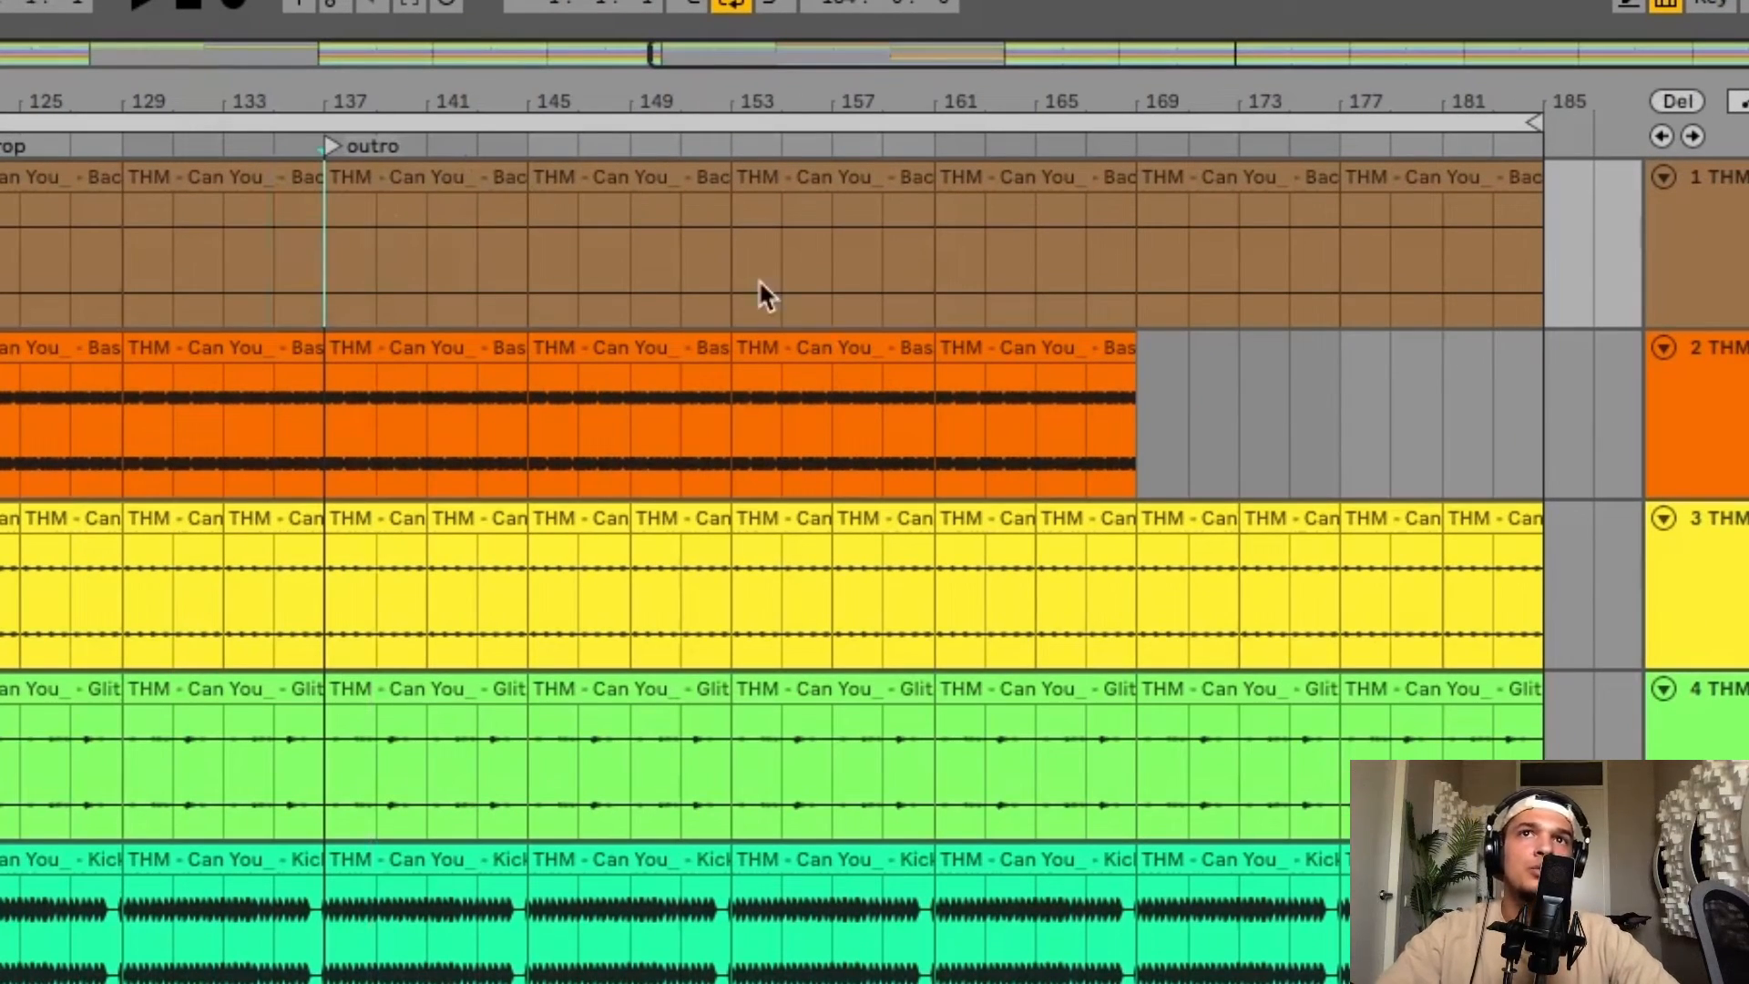
click(722, 259)
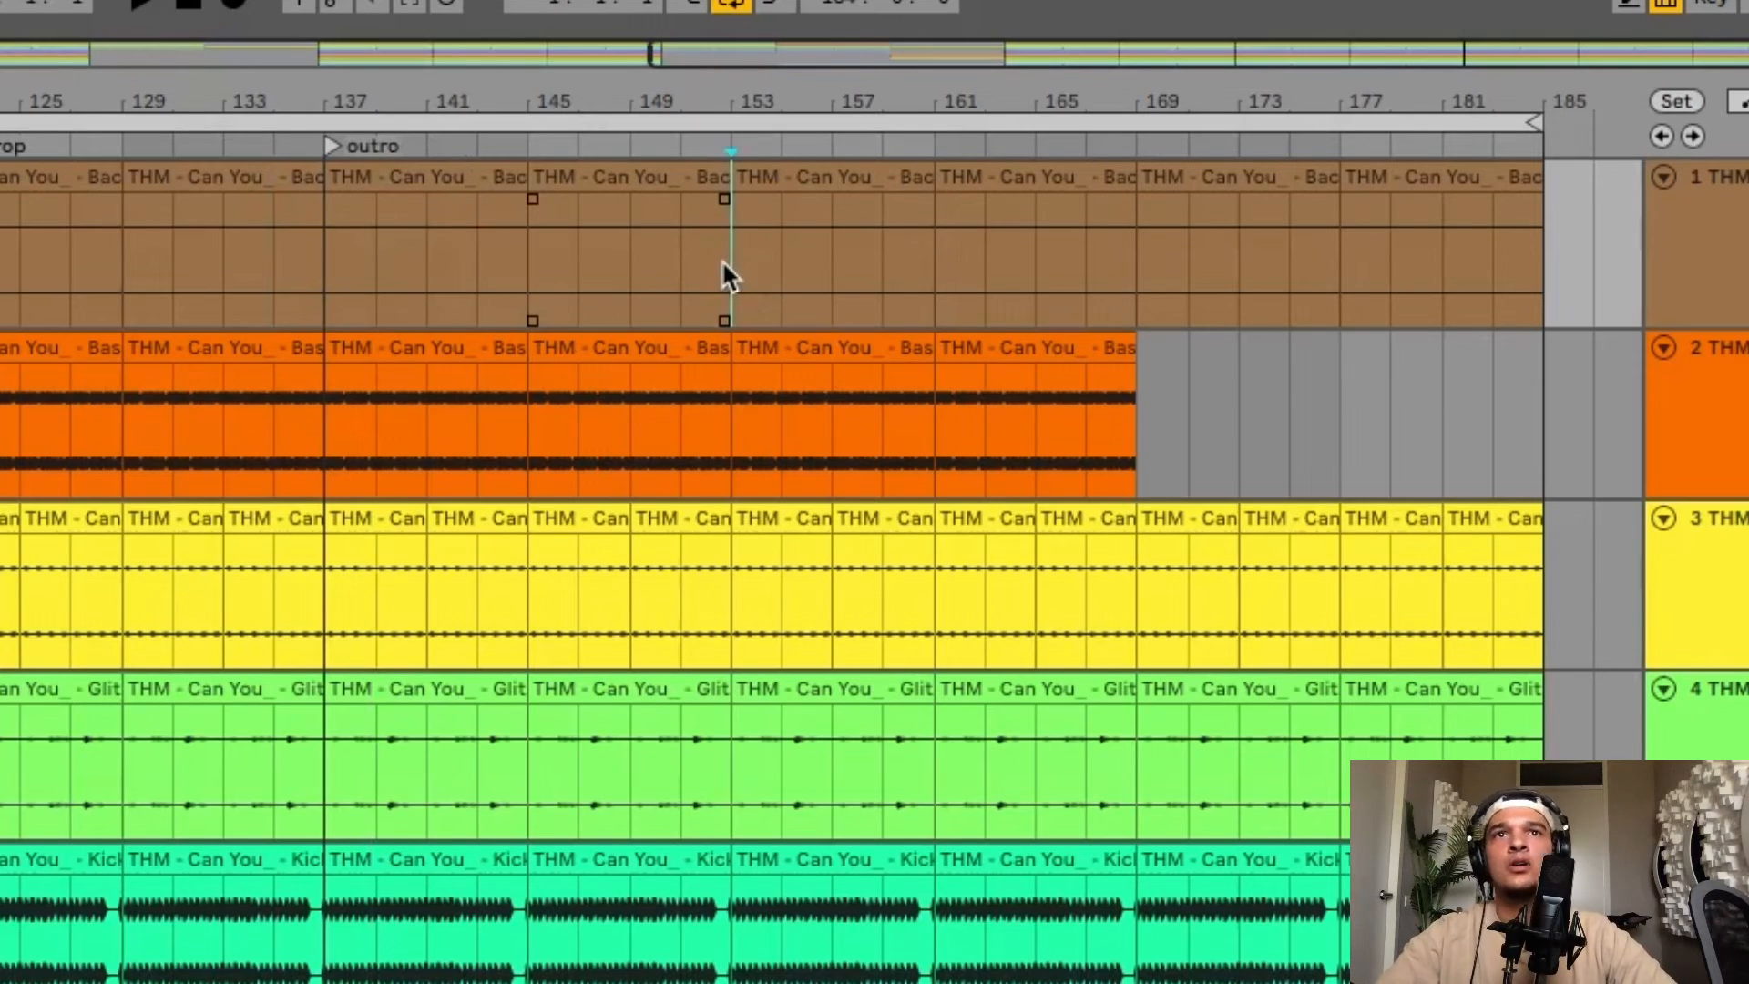
key(space)
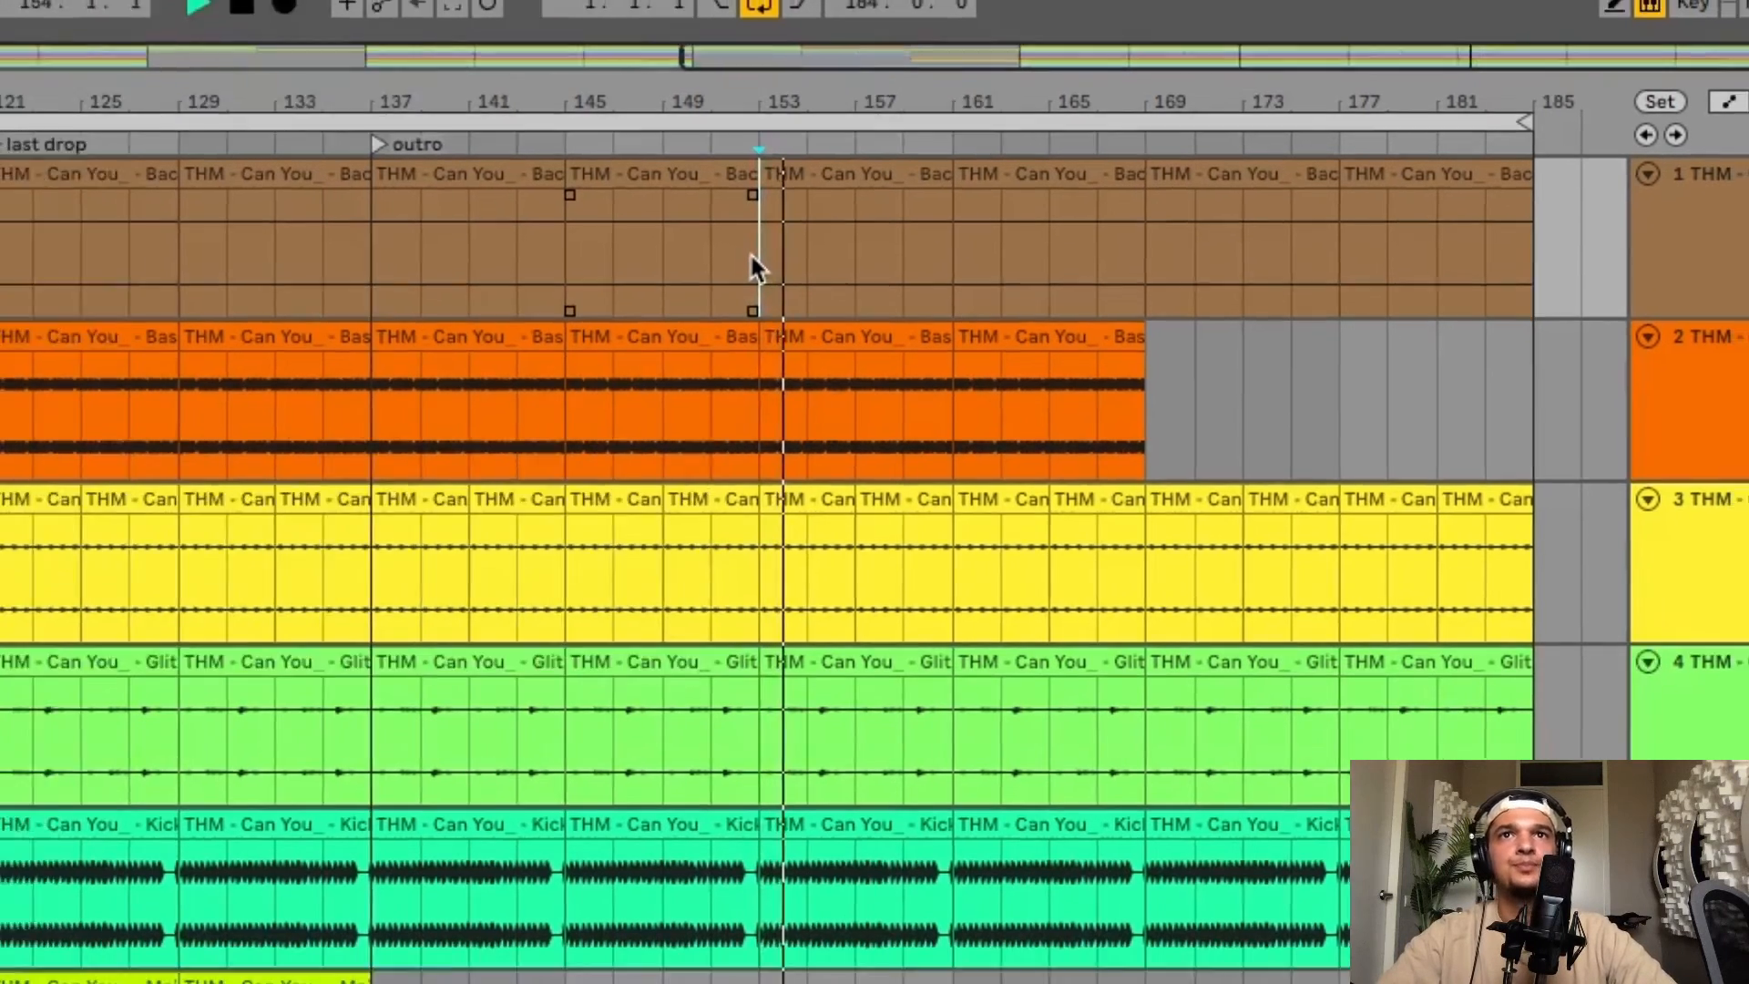